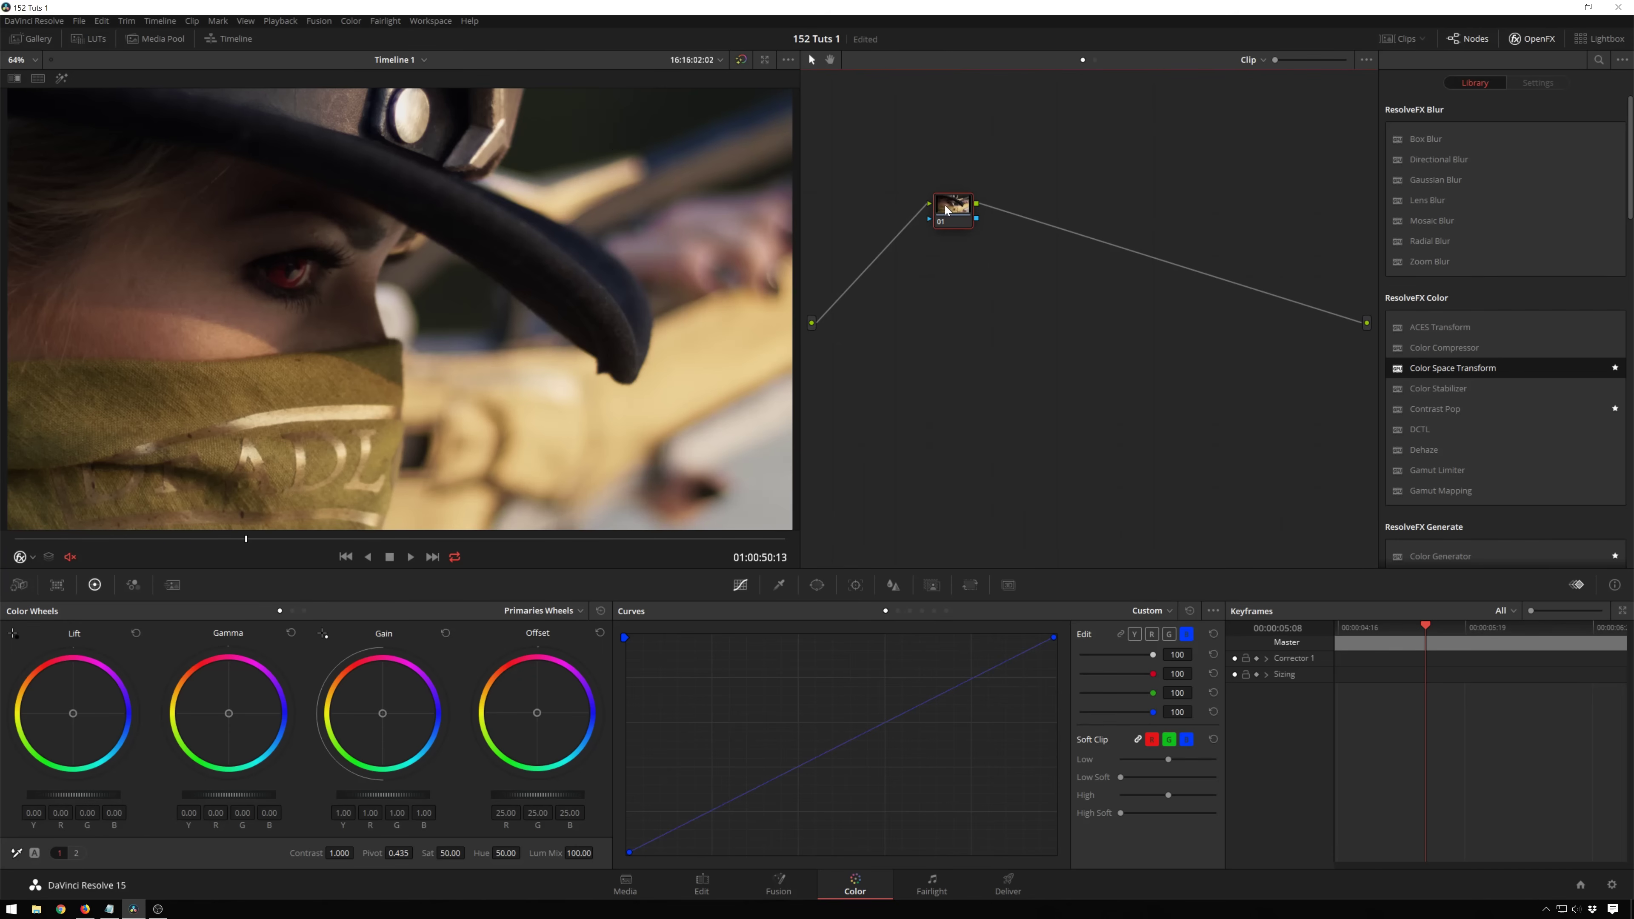
# Move node 01 closer to the source and apply a Color Space Transform to it with output color space Lab (CIE)
pyautogui.moveTo(944, 206); pyautogui.dragTo(890, 278)
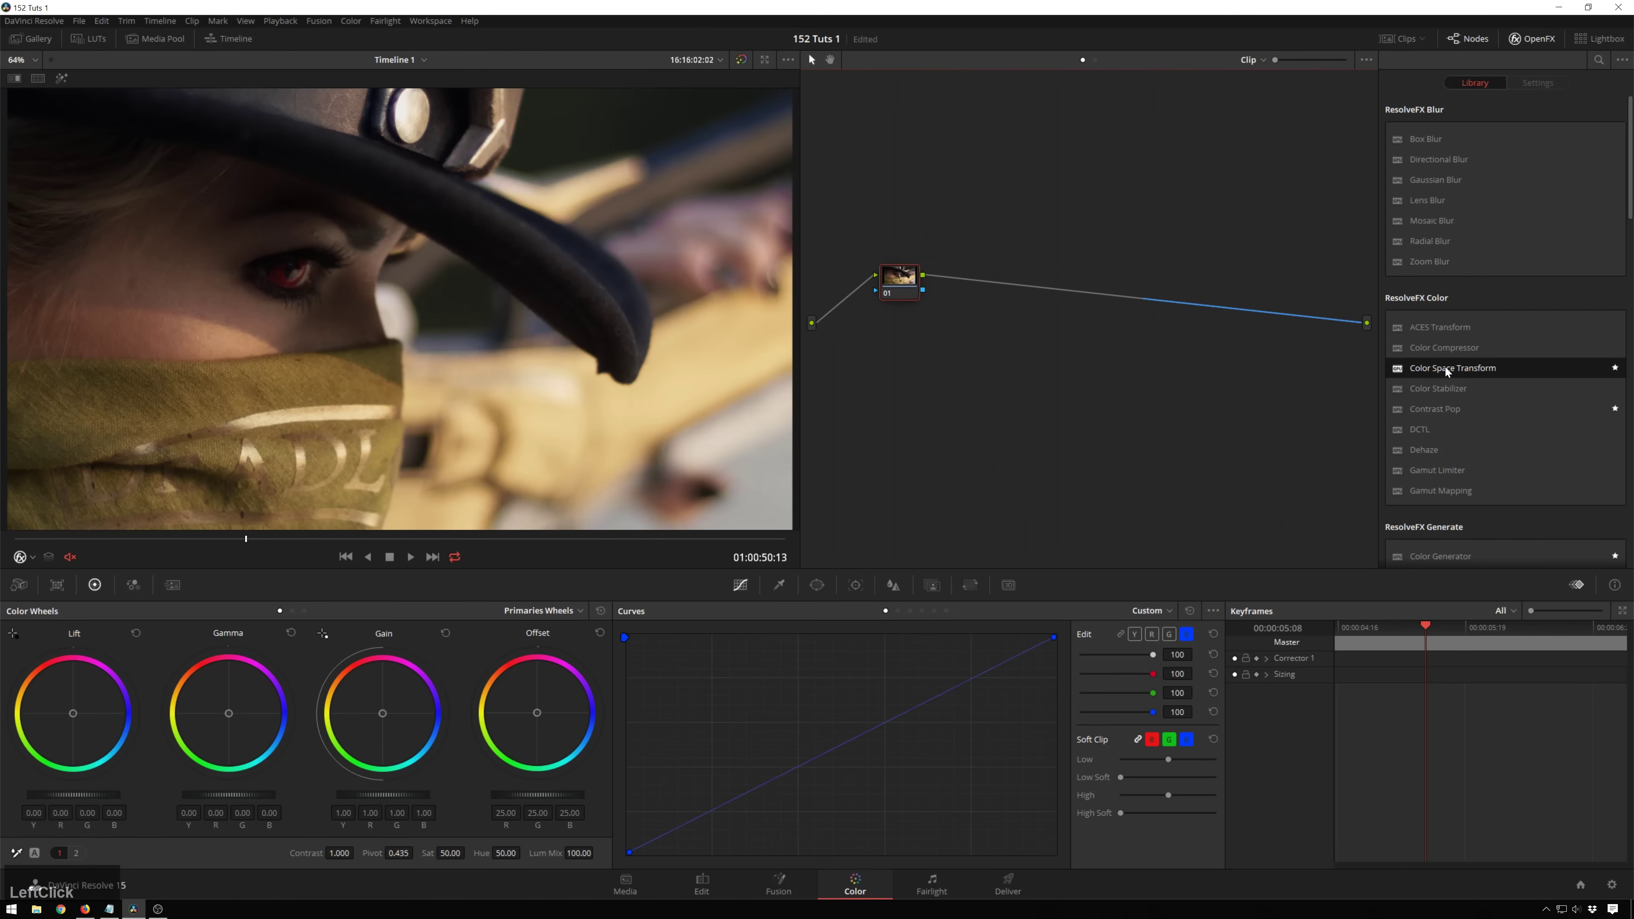
pyautogui.moveTo(1445, 367); pyautogui.dragTo(890, 285)
pyautogui.click(1496, 197)
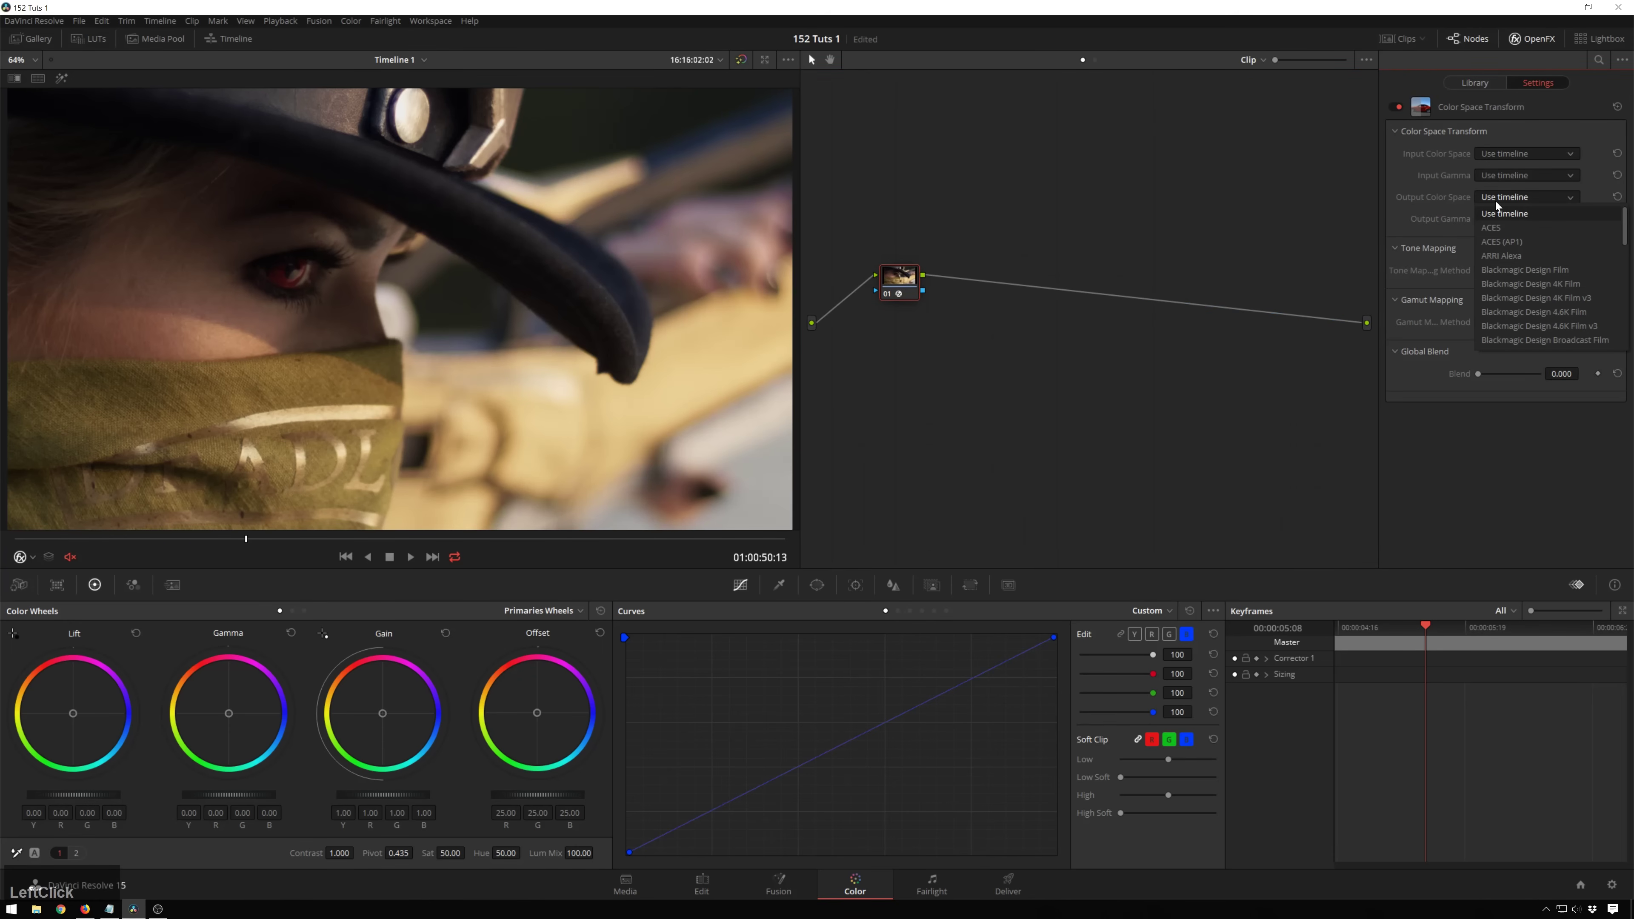
pyautogui.press('l')
pyautogui.press('Return')
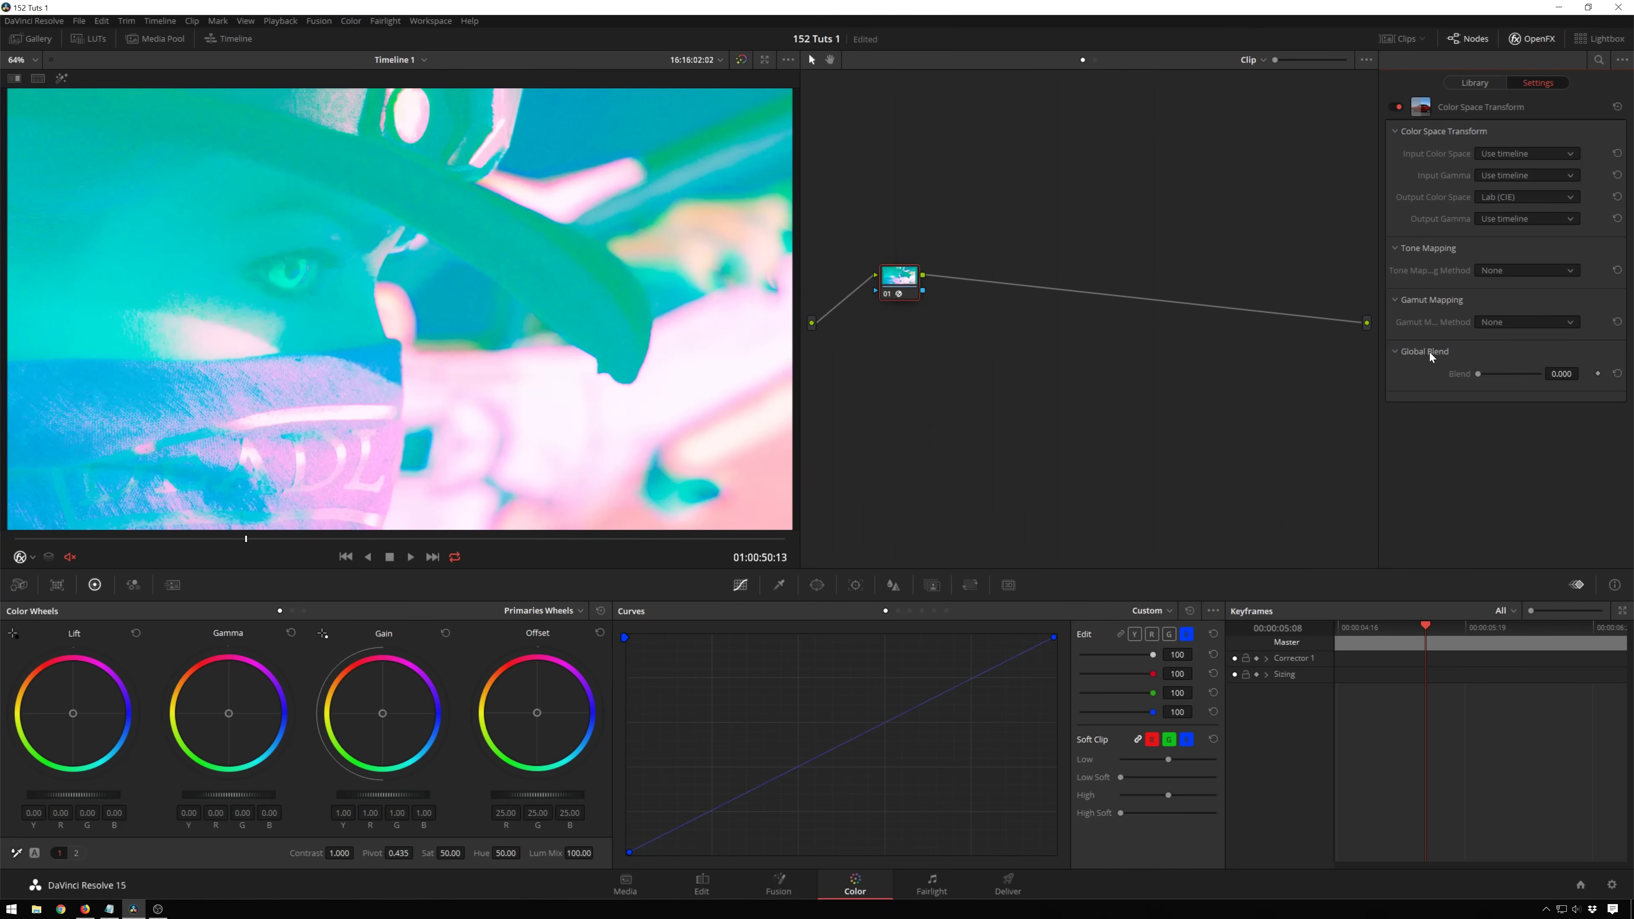
# Add a splitter/combiner set after node 01 and preview its three channel nodes one by one in highlight view
pyautogui.hotkey('alt', 'y')
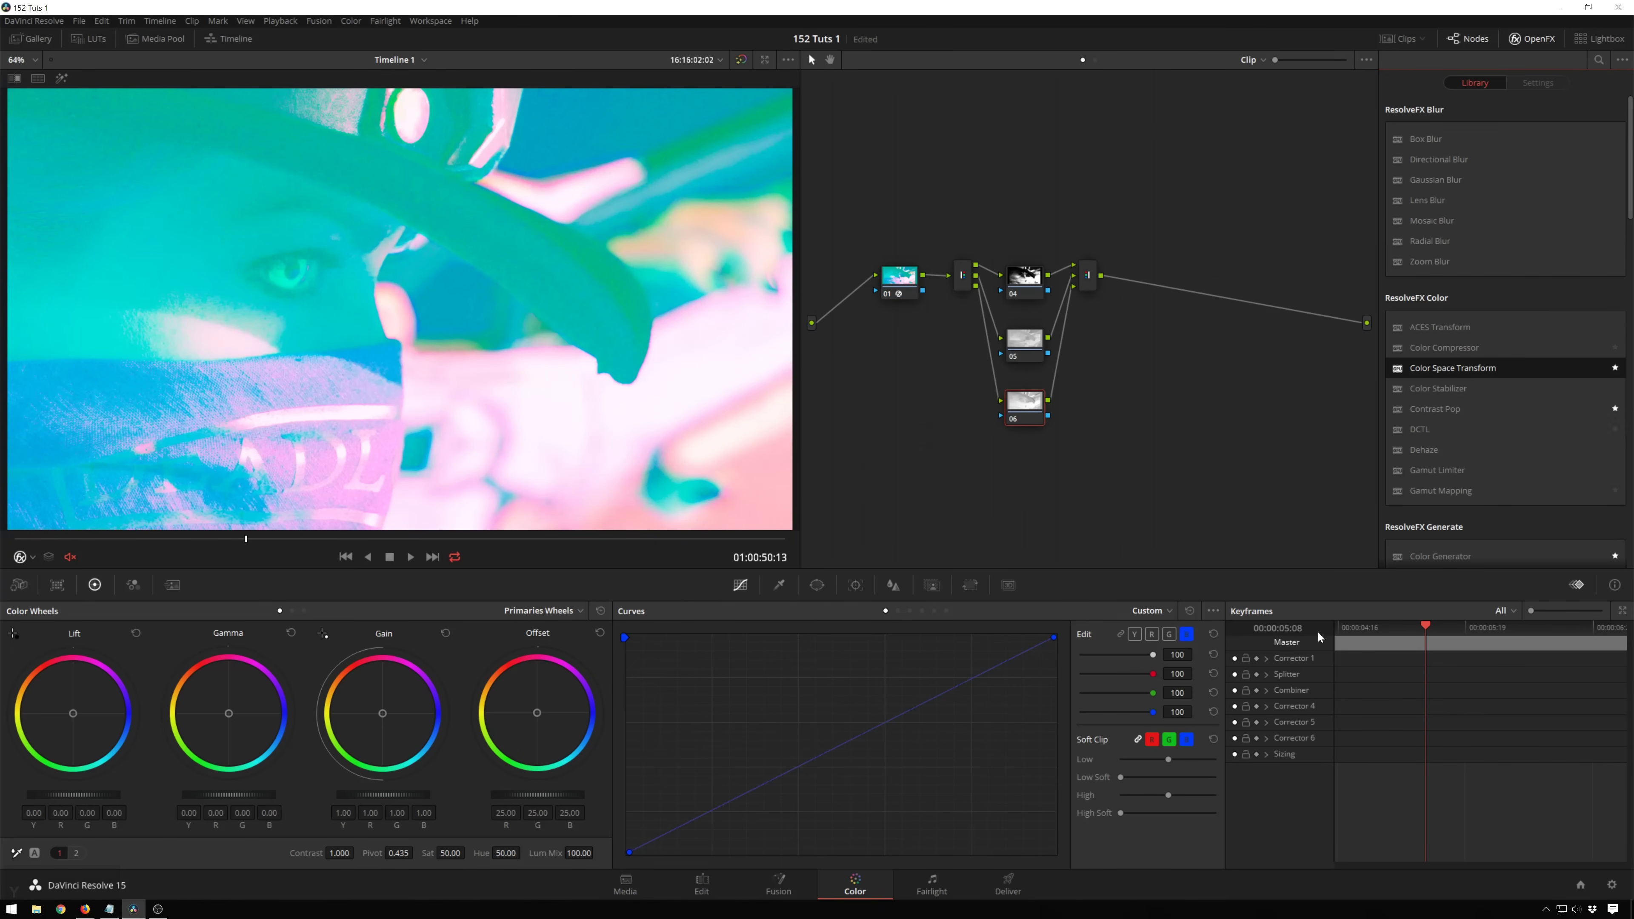
pyautogui.click(1037, 274)
pyautogui.hotkey('shift', 'h')
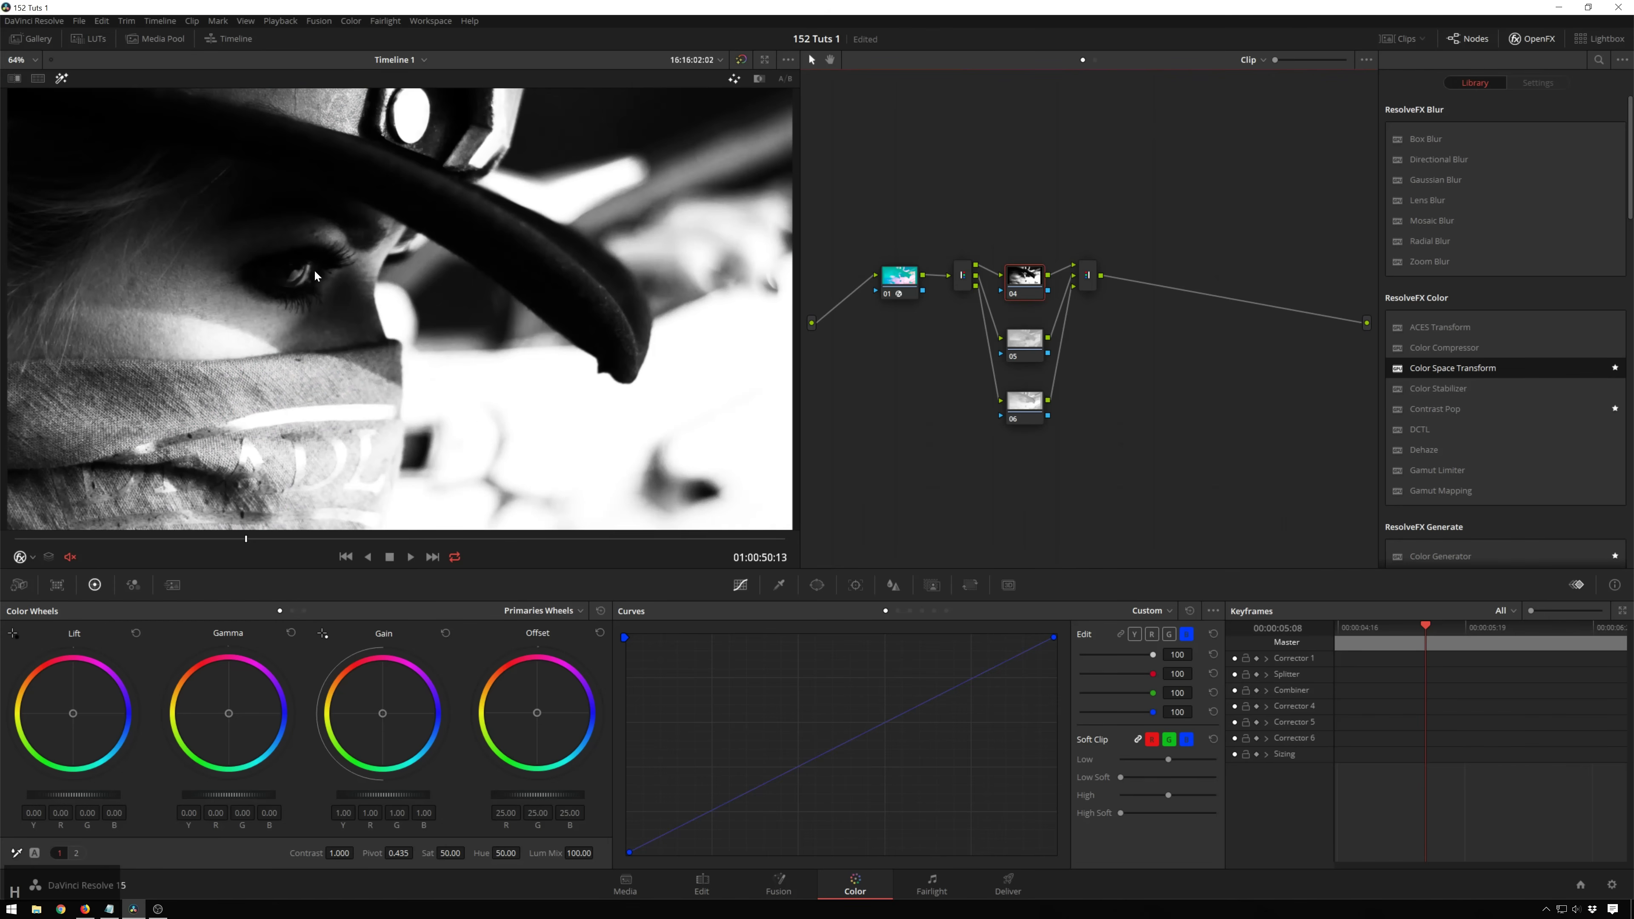
pyautogui.click(1028, 348)
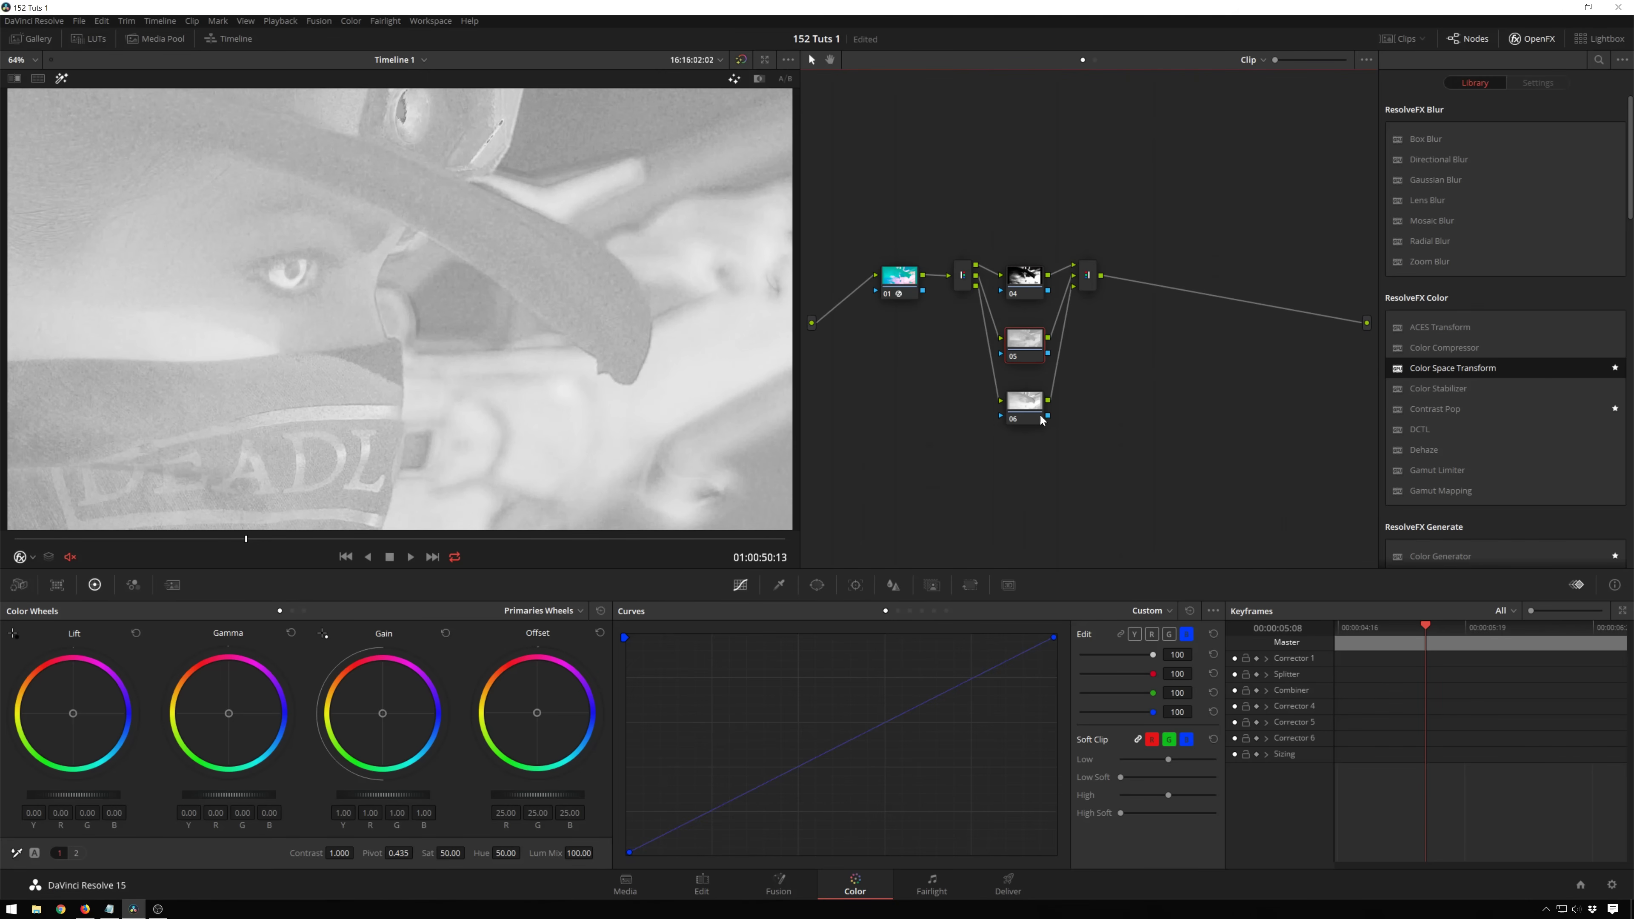
pyautogui.click(1025, 404)
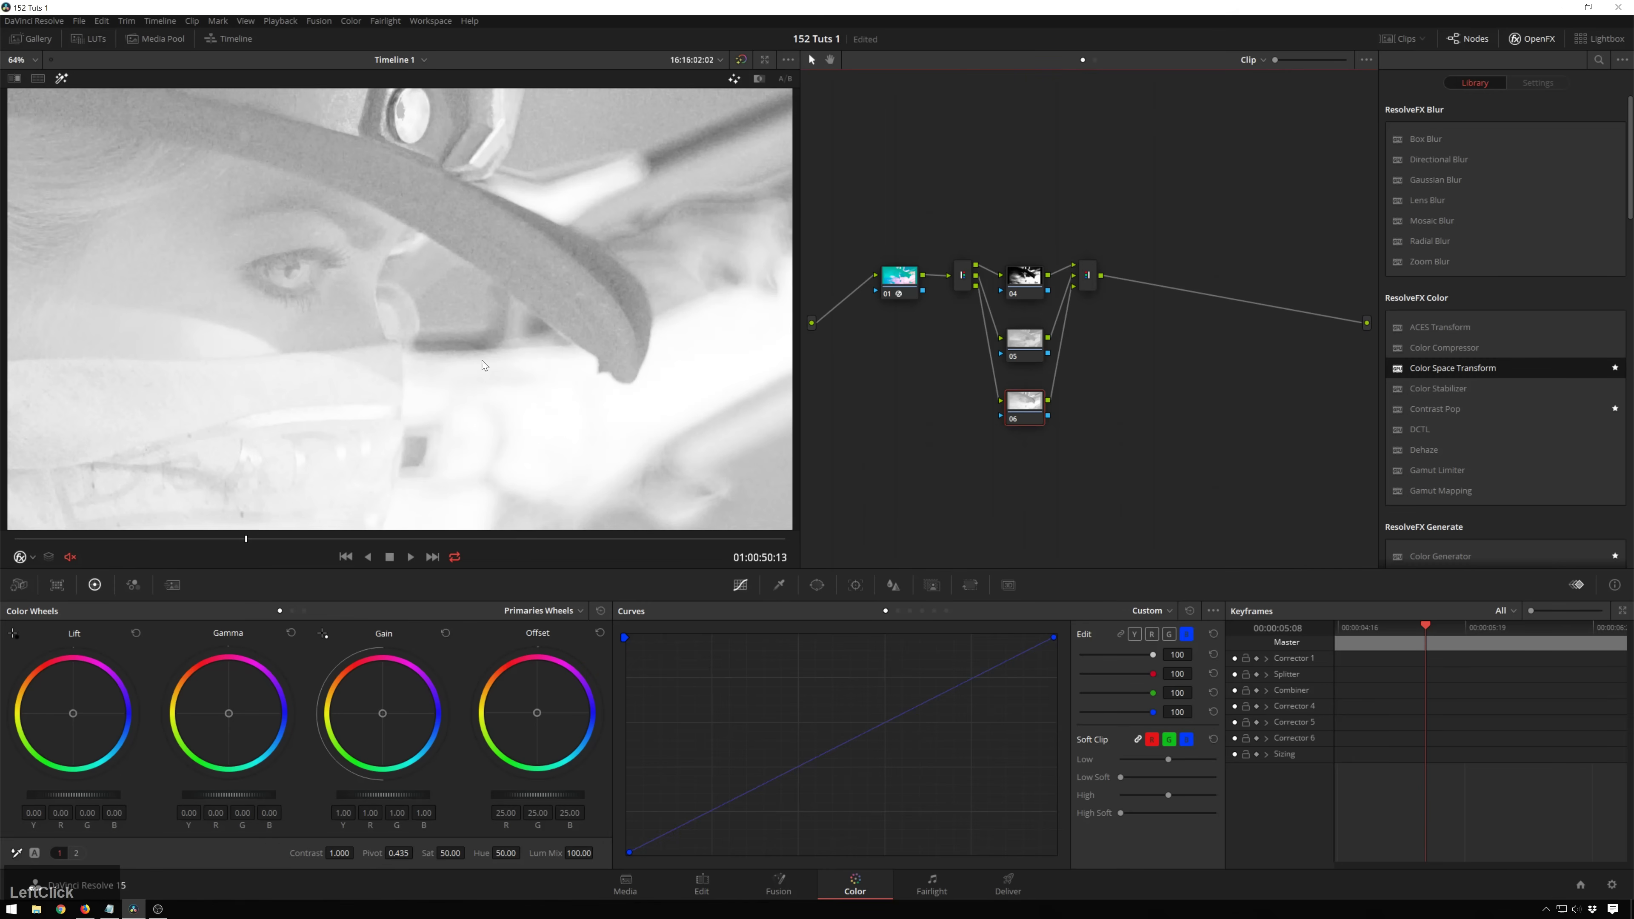
pyautogui.hotkey('shift', 'h')
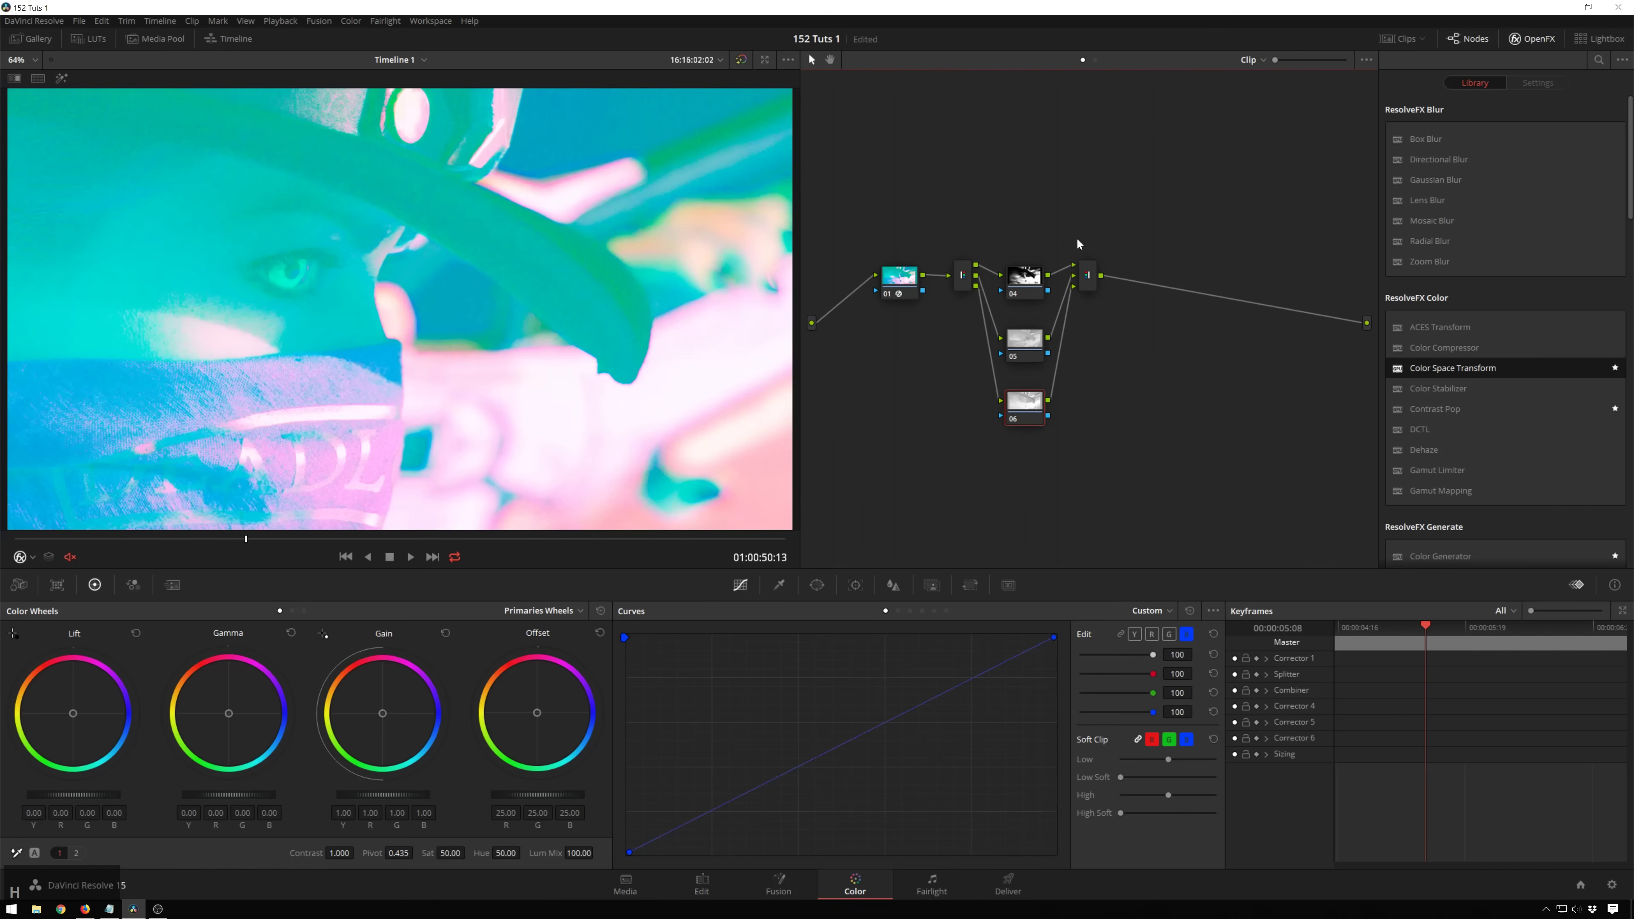
# Add a serial node after the combiner and apply a Color Space Transform with input color space Lab (CIE)
pyautogui.click(1092, 283)
pyautogui.press('alt')
pyautogui.hotkey('alt', 's')
pyautogui.click(1438, 369)
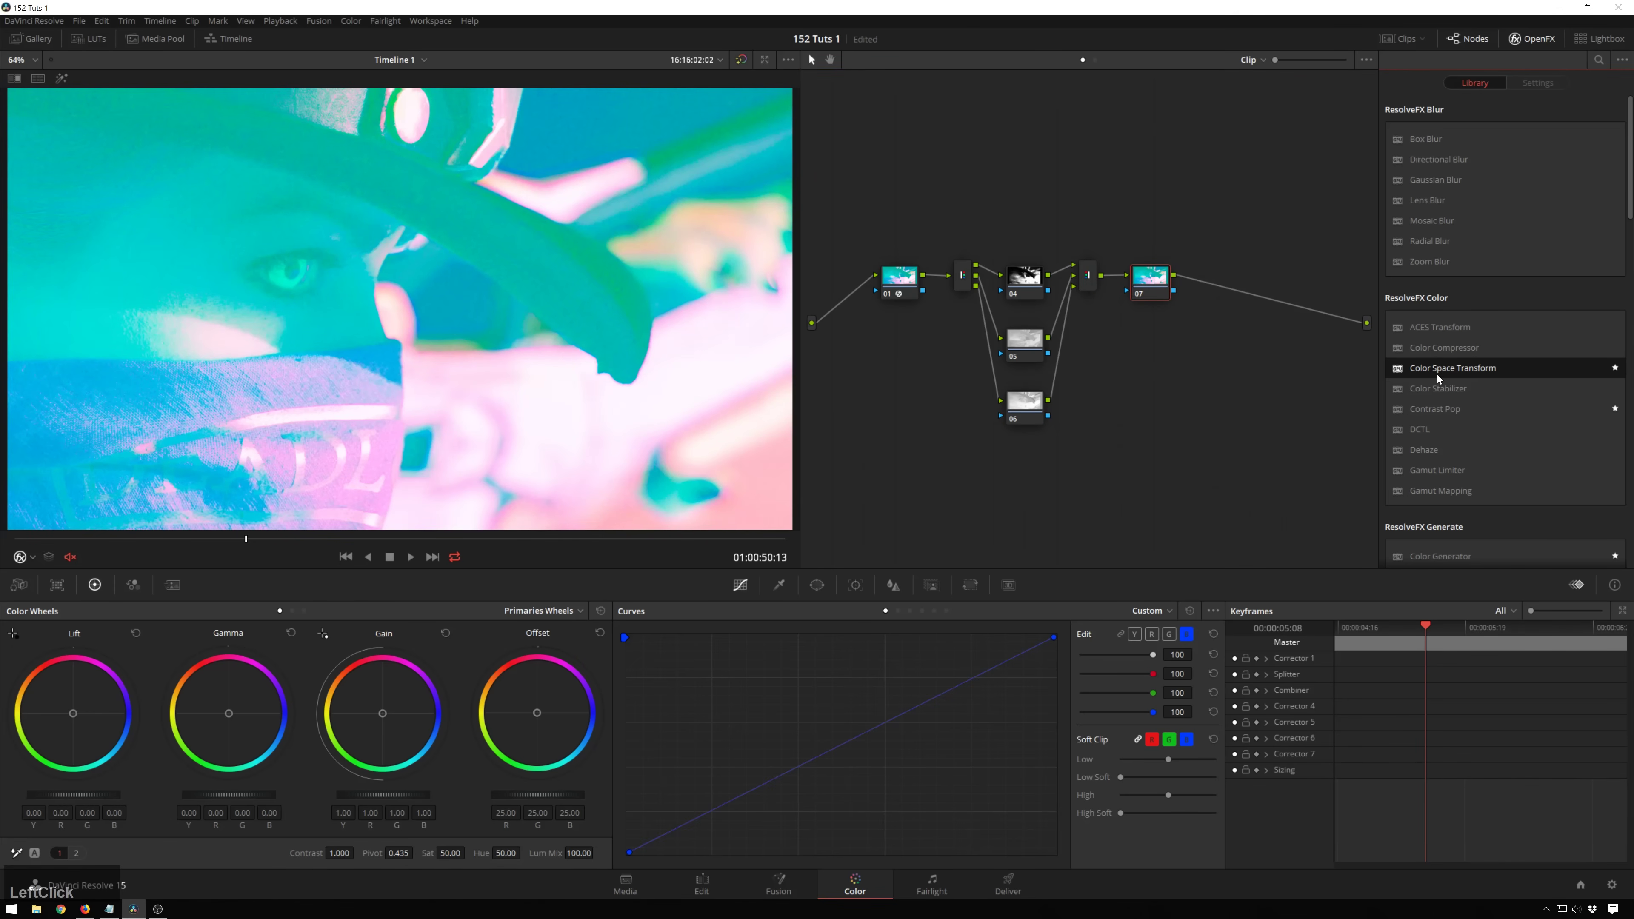
pyautogui.moveTo(1435, 372); pyautogui.dragTo(1151, 280)
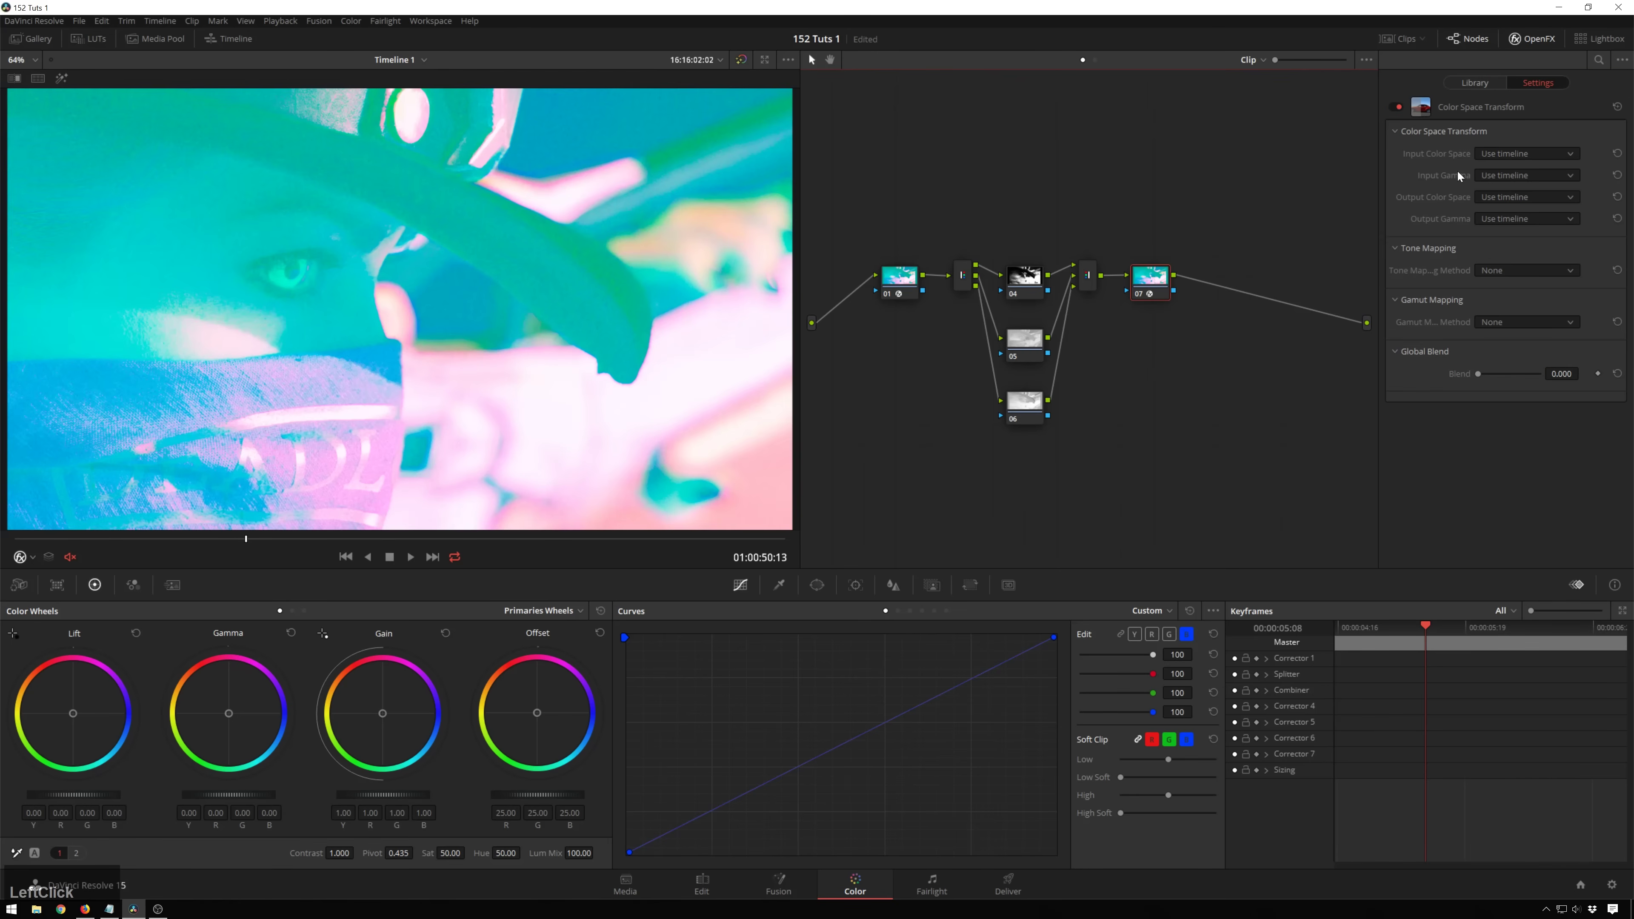
pyautogui.click(1498, 152)
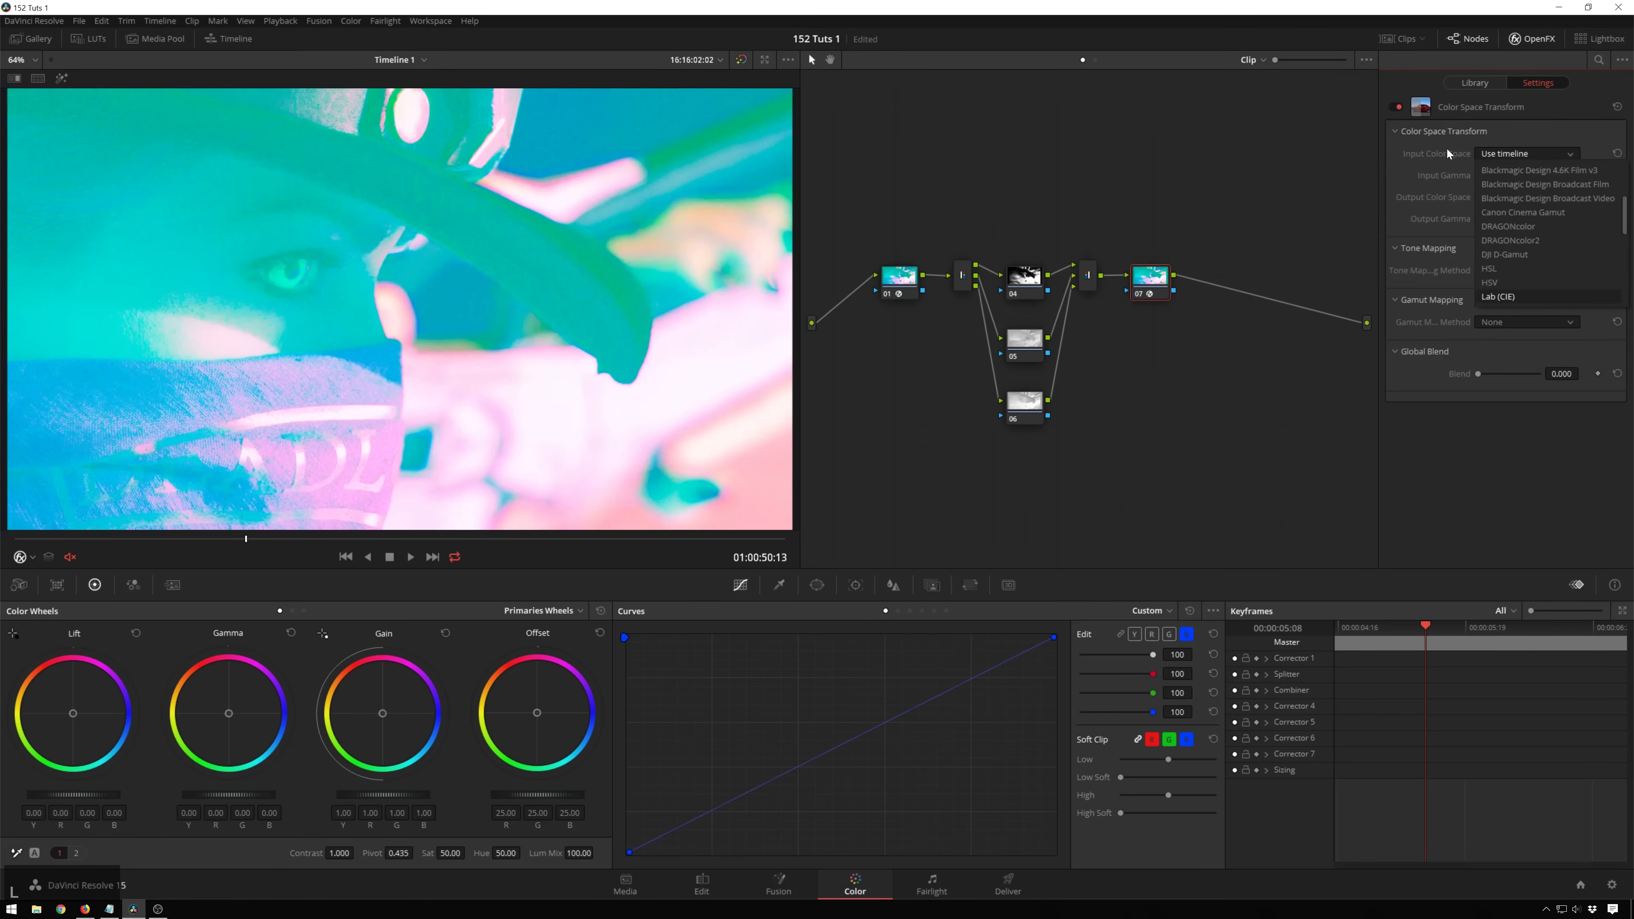
pyautogui.press('Return')
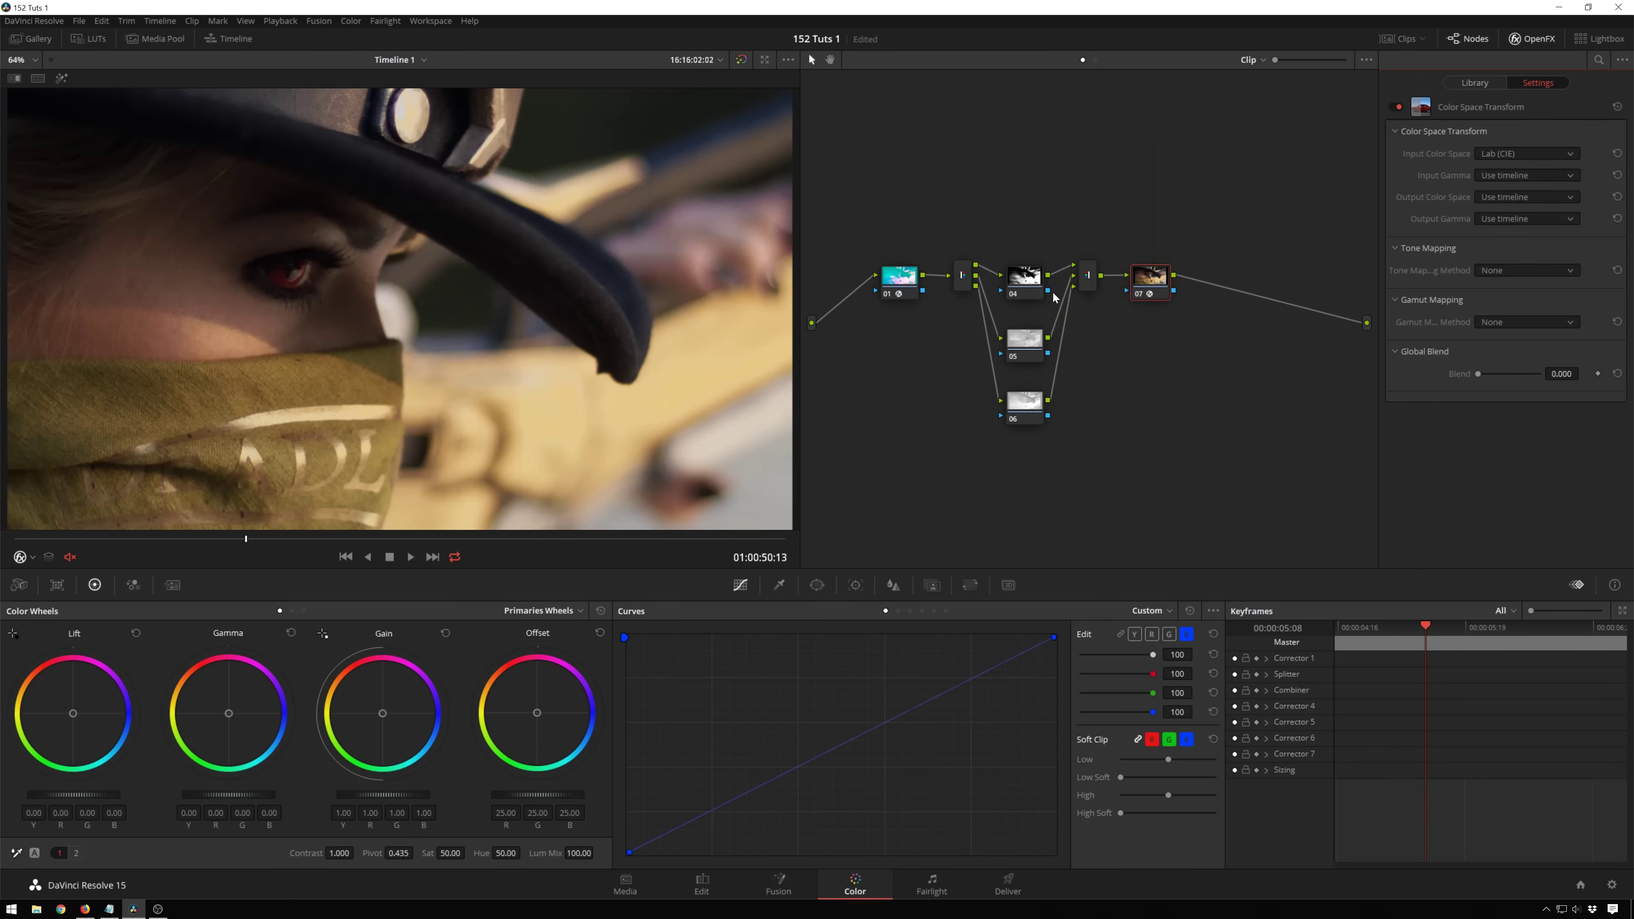
# Move node 06 down and replace its link to the combiner with a second link from node 05
pyautogui.moveTo(1027, 424); pyautogui.dragTo(1038, 443)
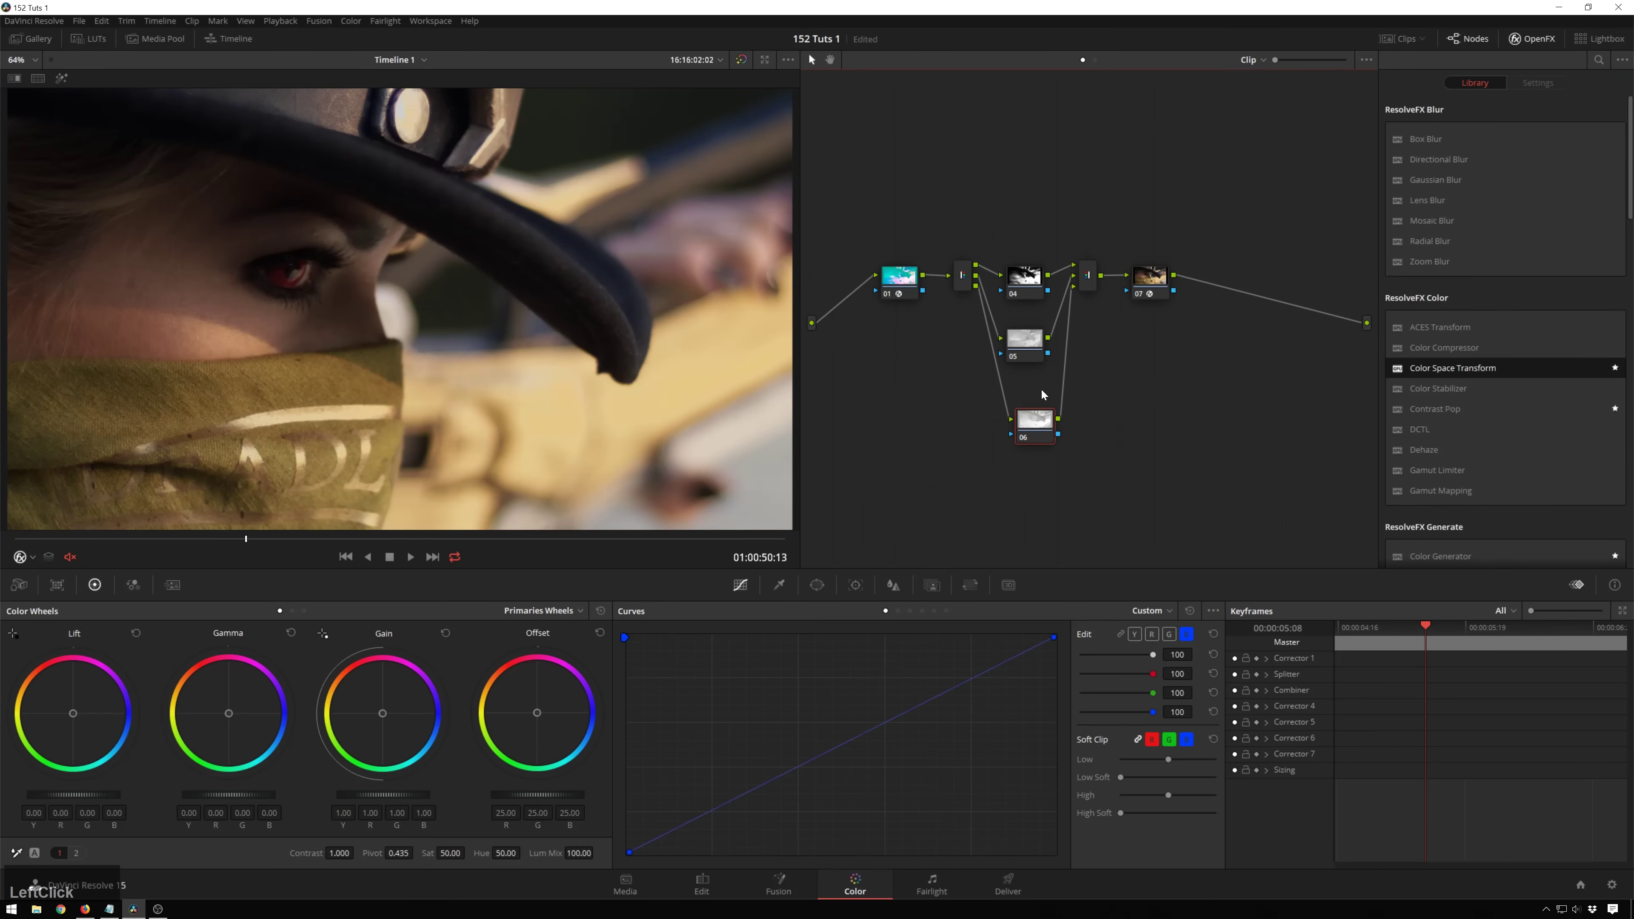
pyautogui.click(1071, 321)
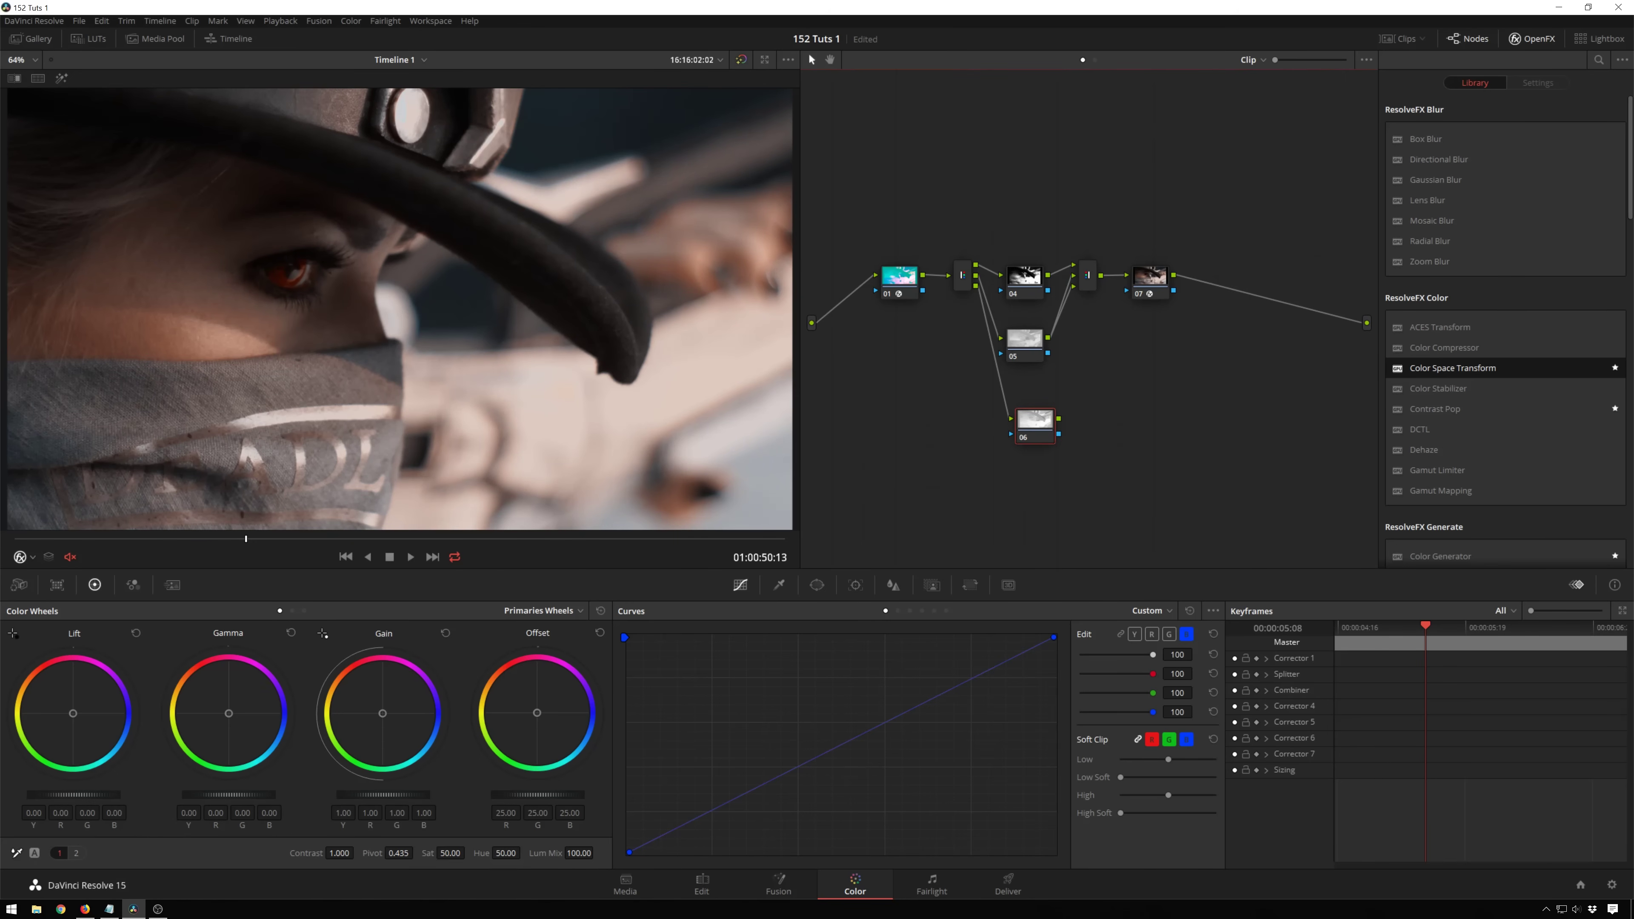
# Open the video scopes over the lower panels and show only the Vectorscope in a single view
pyautogui.hotkey('ctrl', 'shift', 'w')
pyautogui.moveTo(13, 376); pyautogui.dragTo(1445, 497)
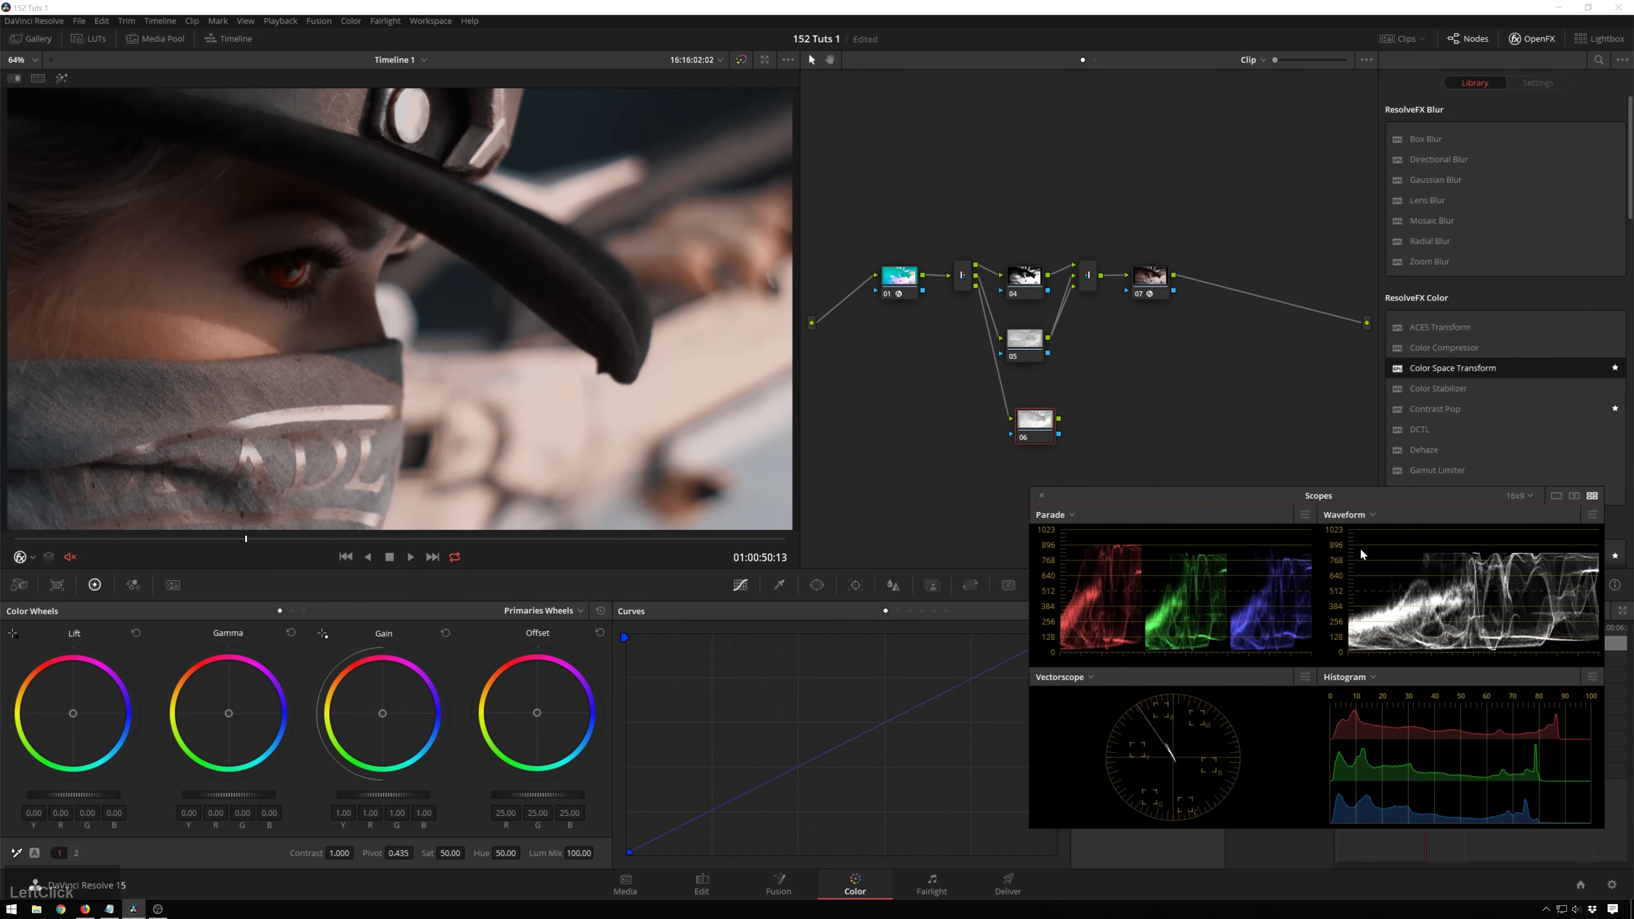
pyautogui.click(1556, 496)
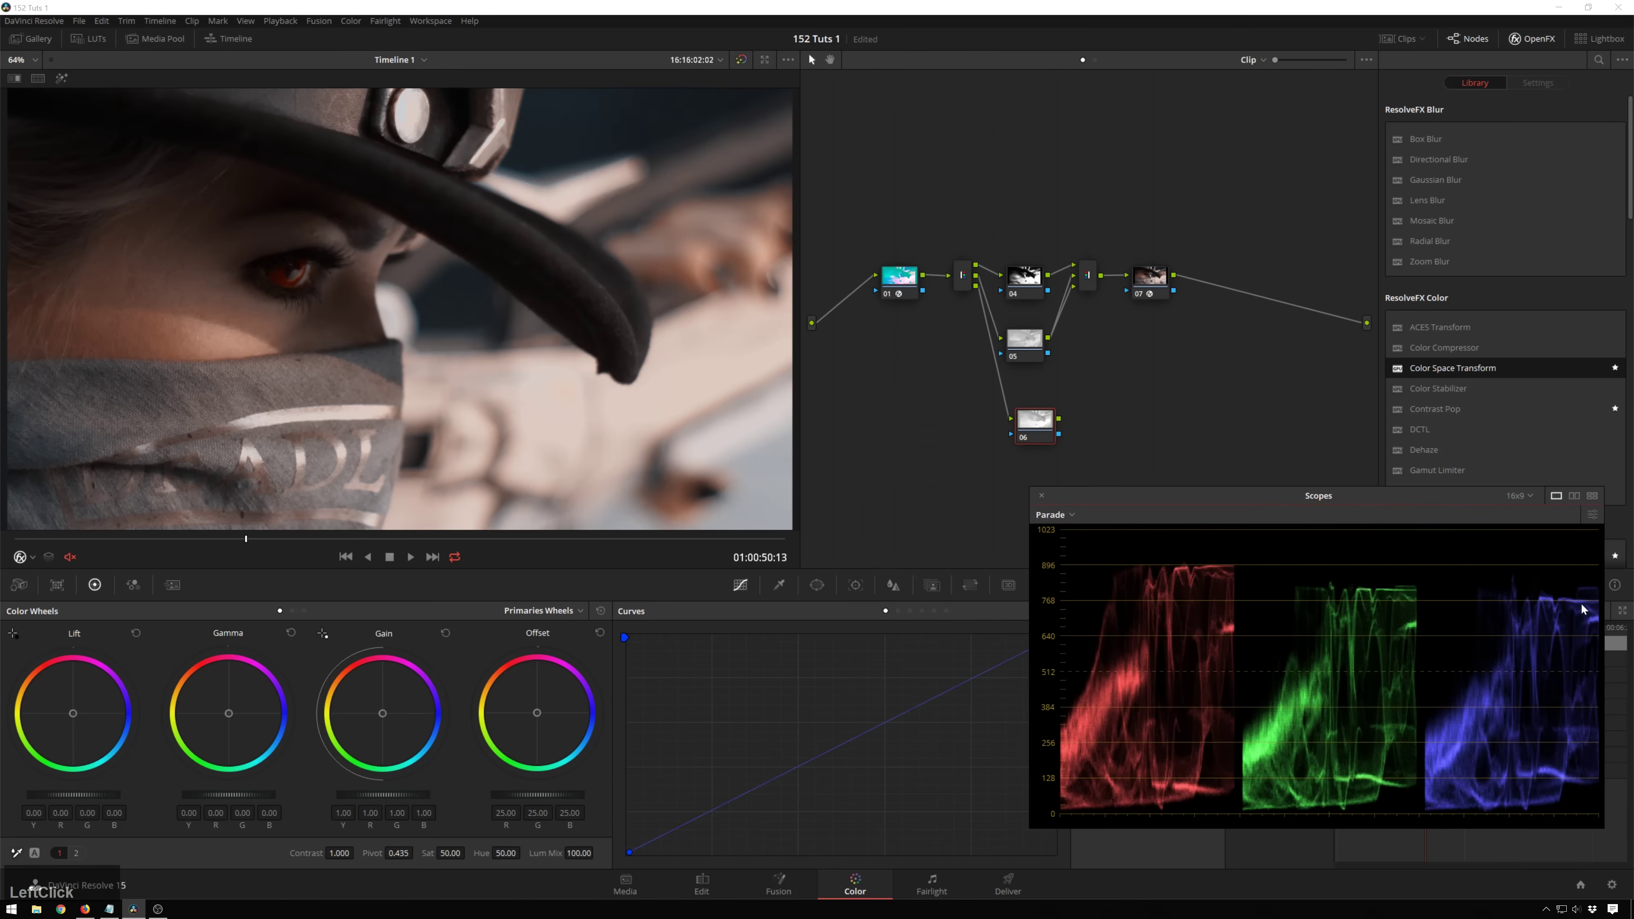
pyautogui.click(1589, 516)
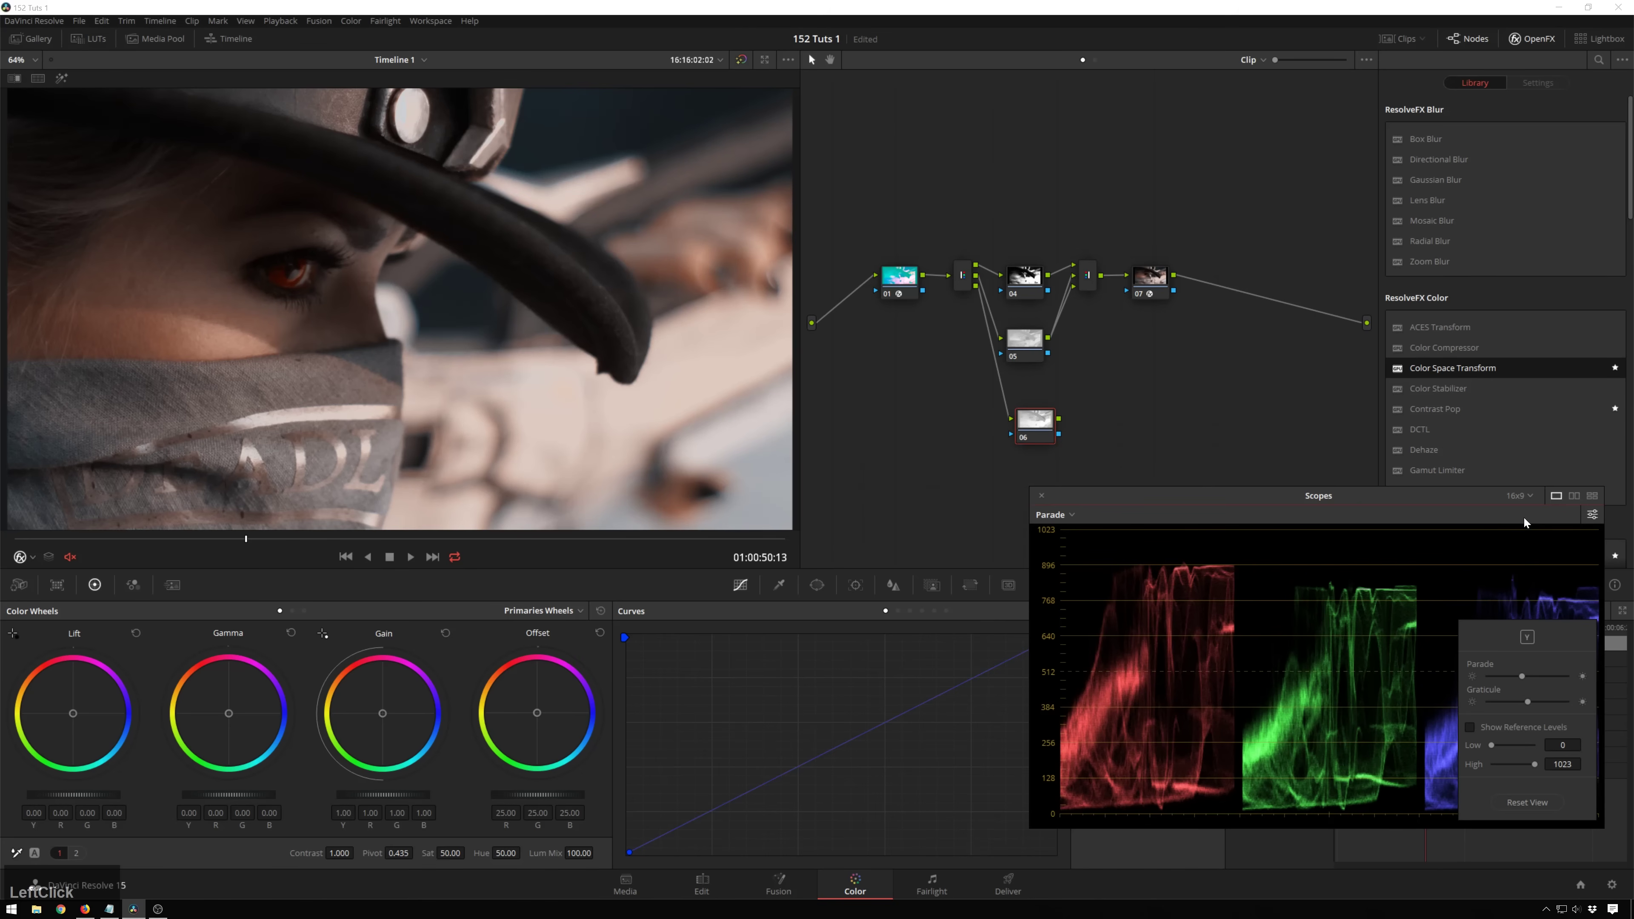
pyautogui.click(1069, 515)
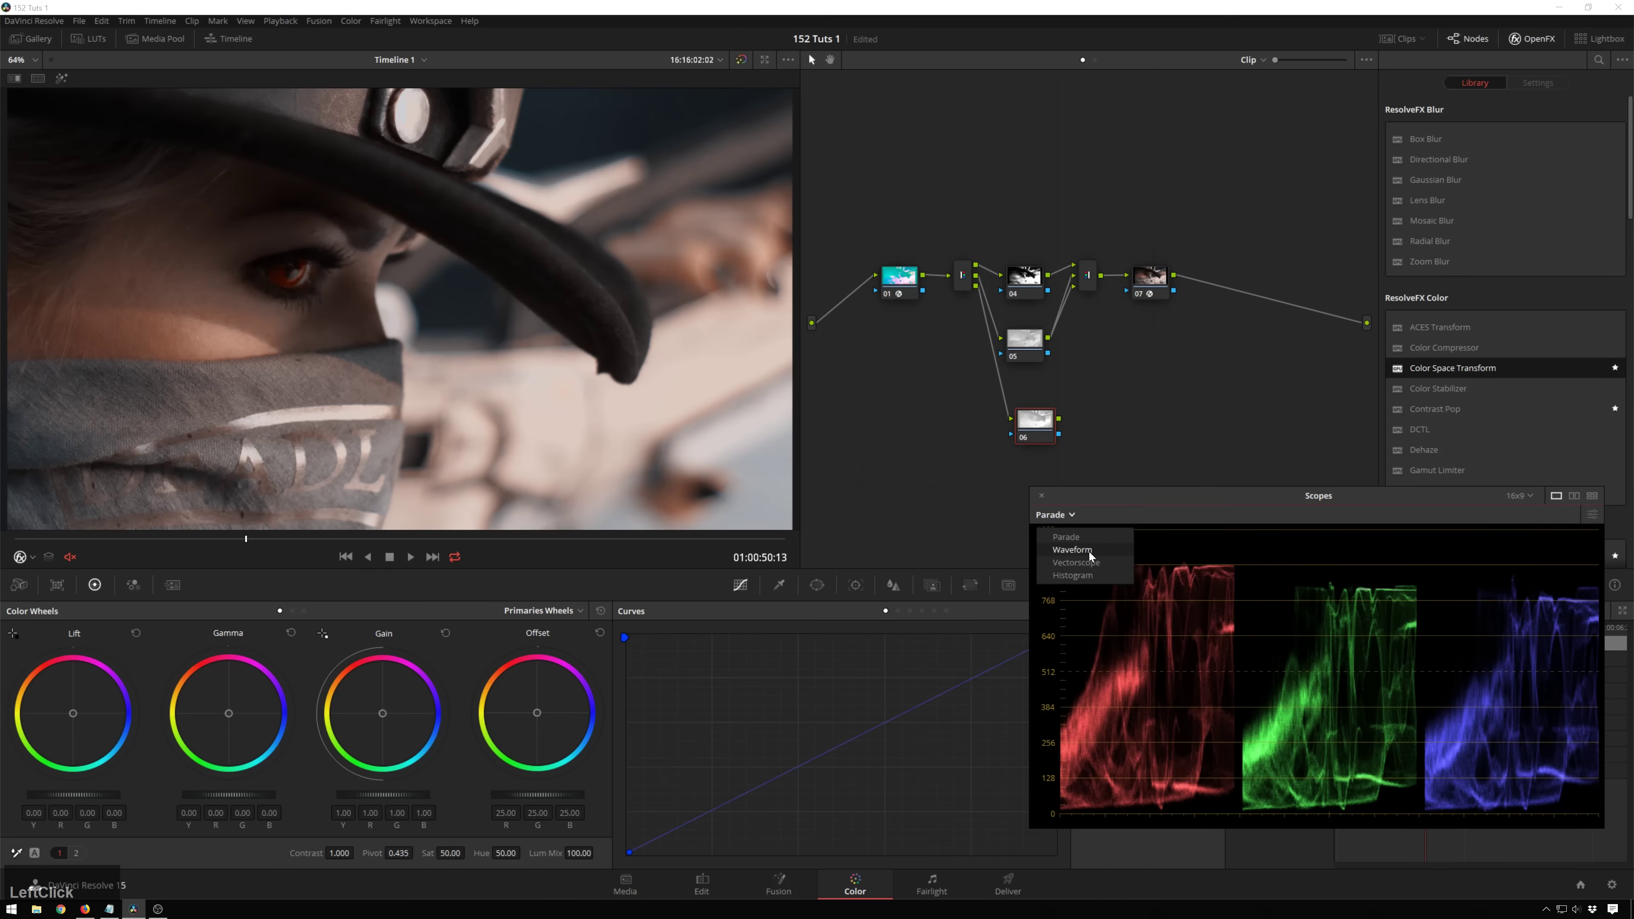
pyautogui.click(1087, 565)
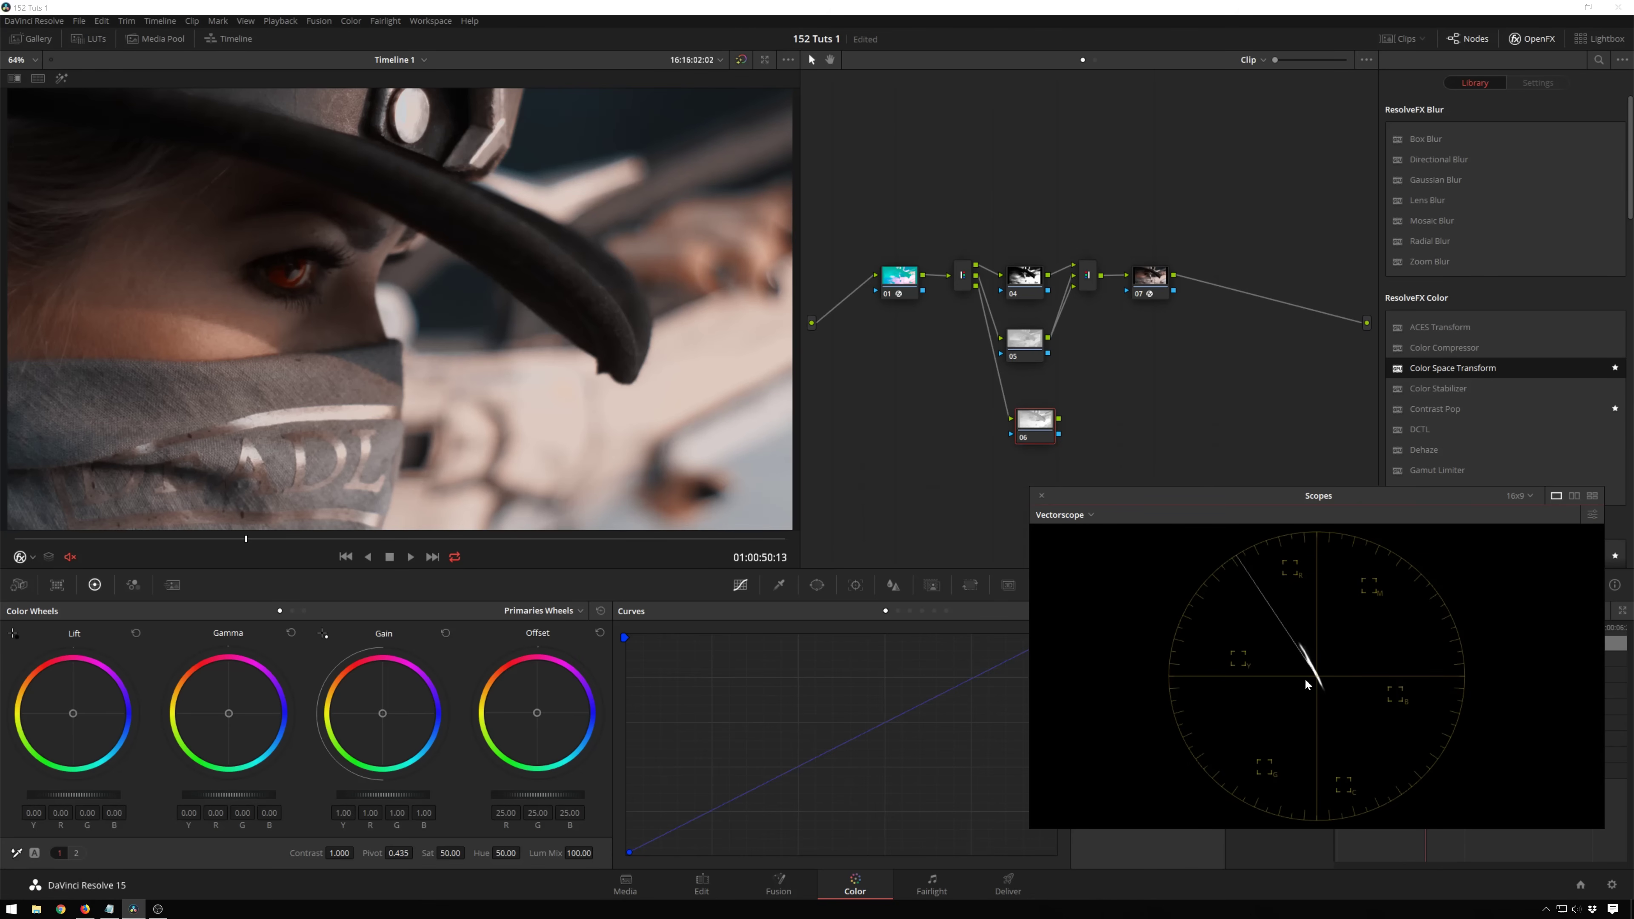
# Add a serial node after node 07 and set its saturation to 59.20 and hue to 49.20
pyautogui.click(1151, 281)
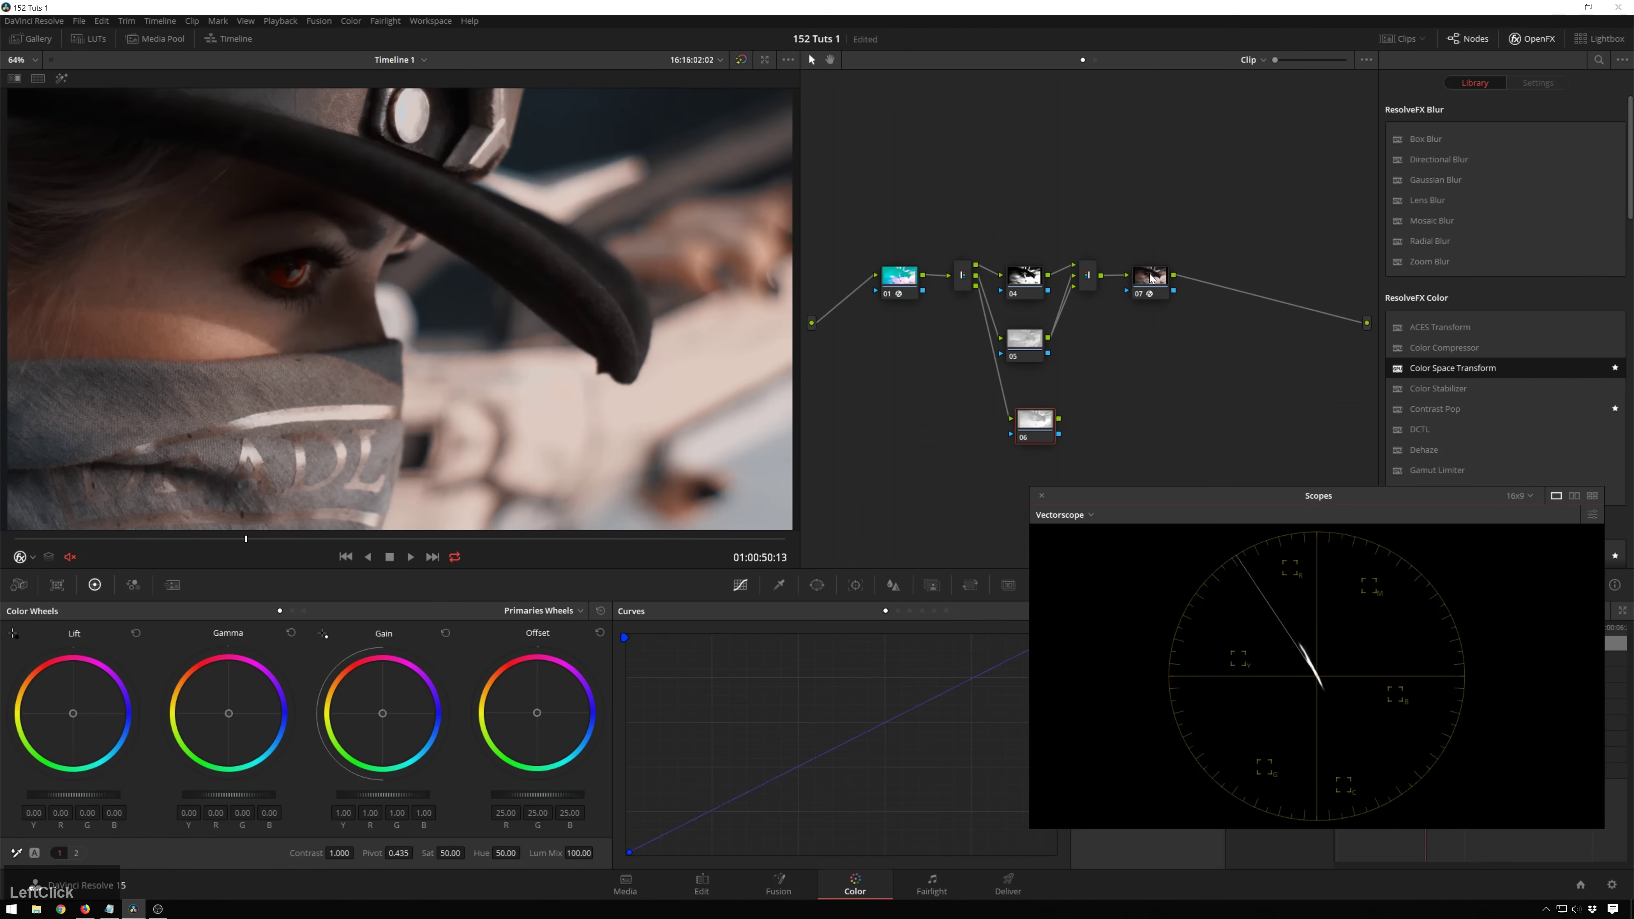
pyautogui.press('alt')
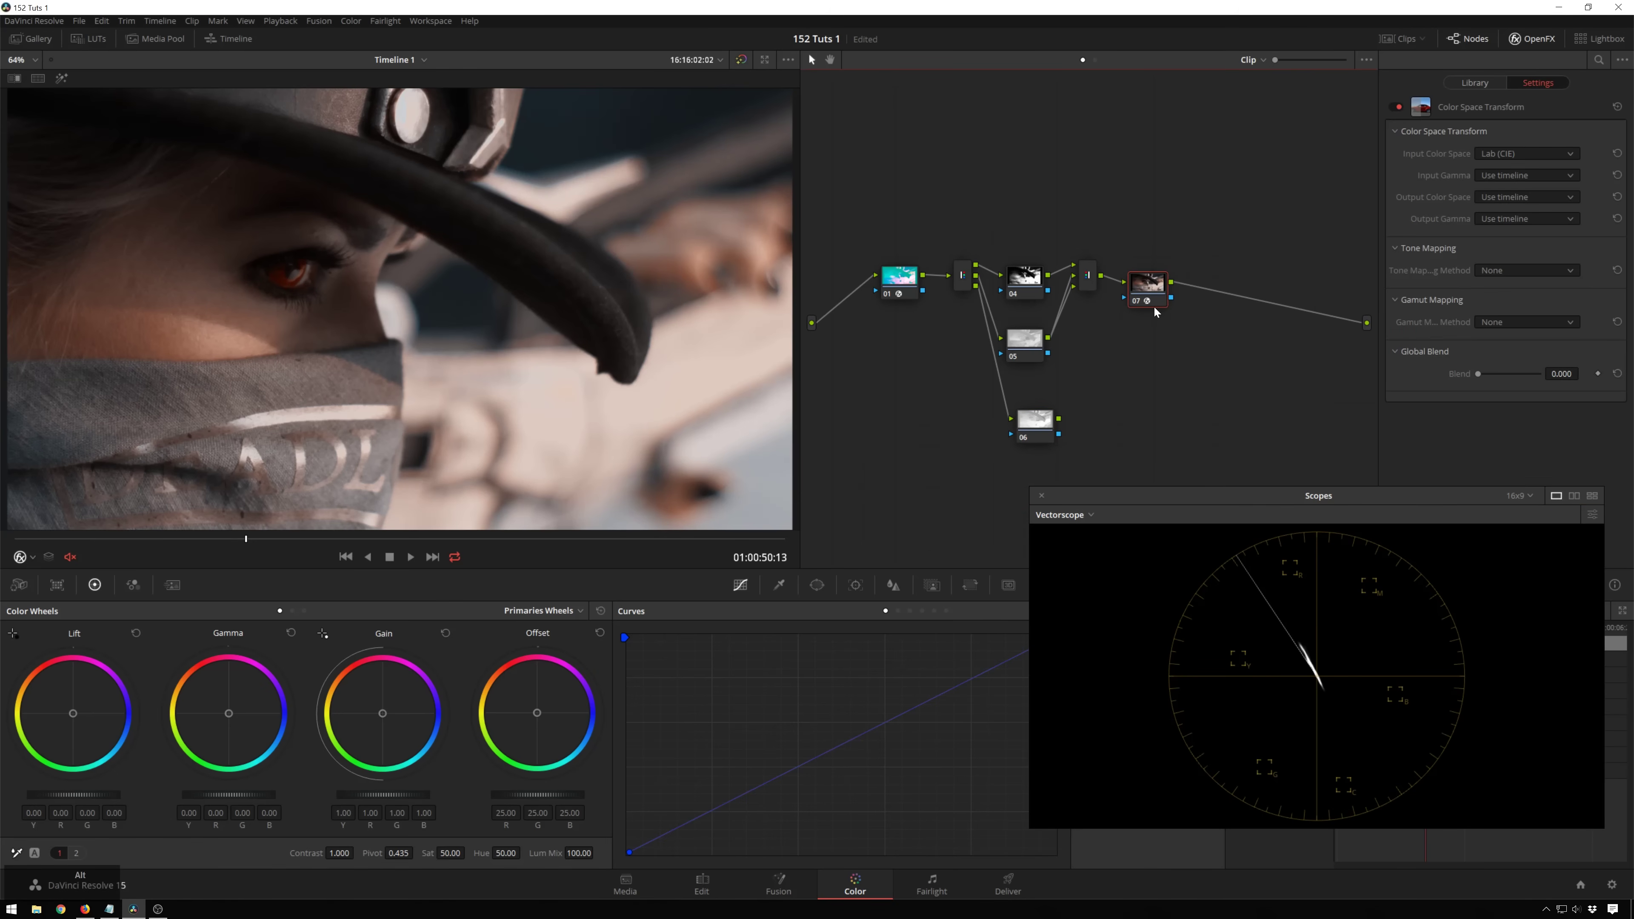
pyautogui.hotkey('alt', 's')
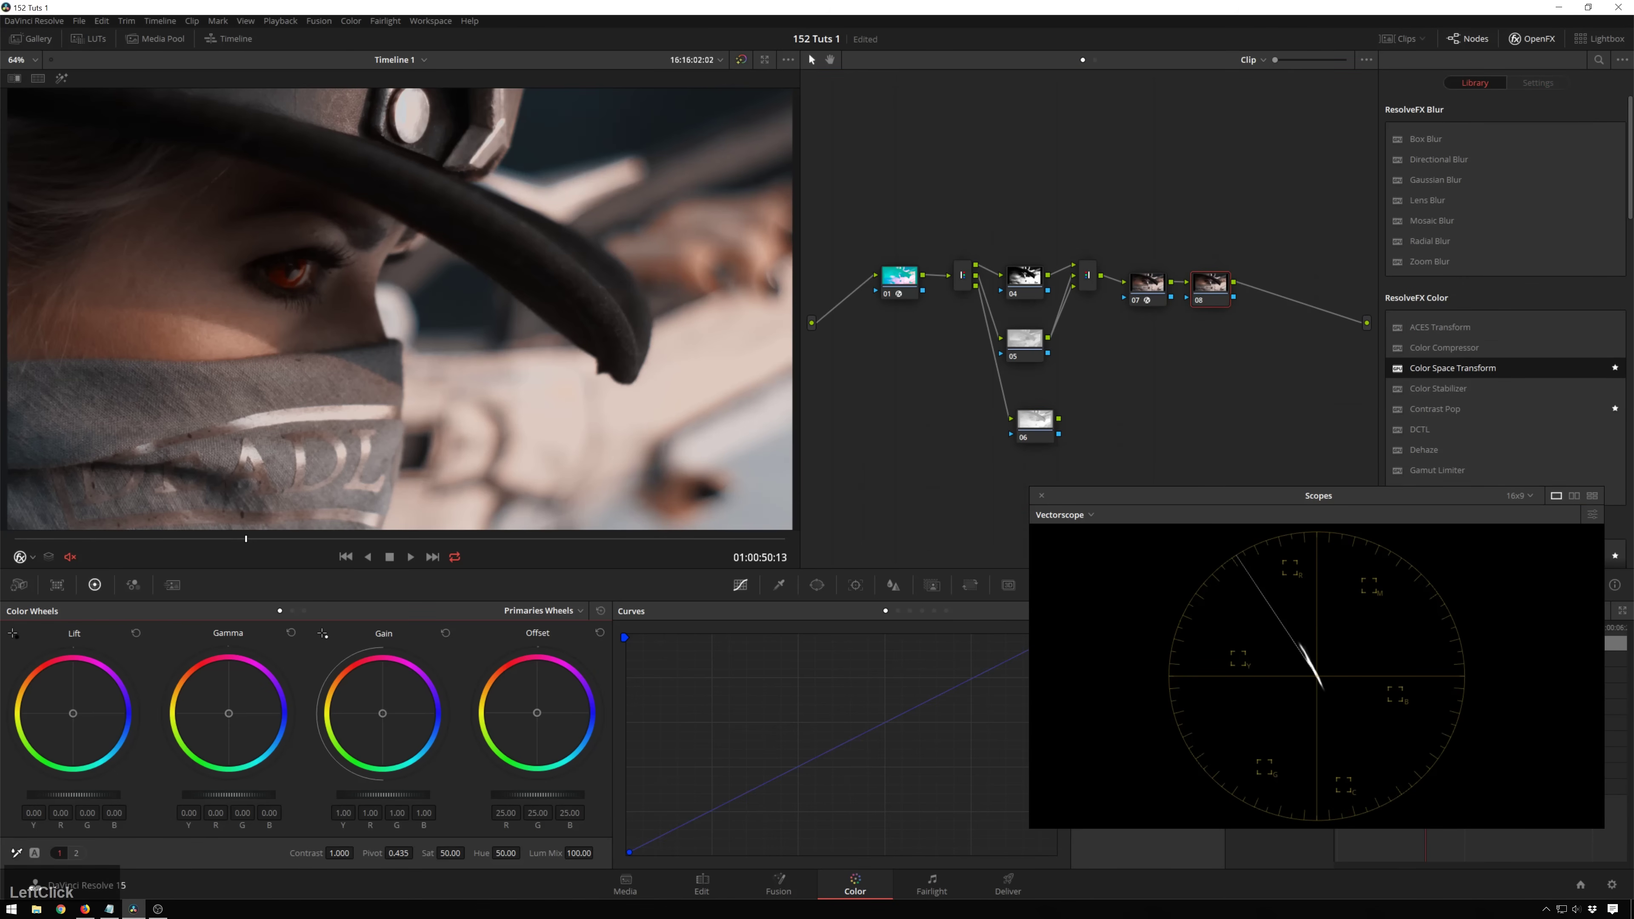
pyautogui.moveTo(454, 853); pyautogui.dragTo(468, 852)
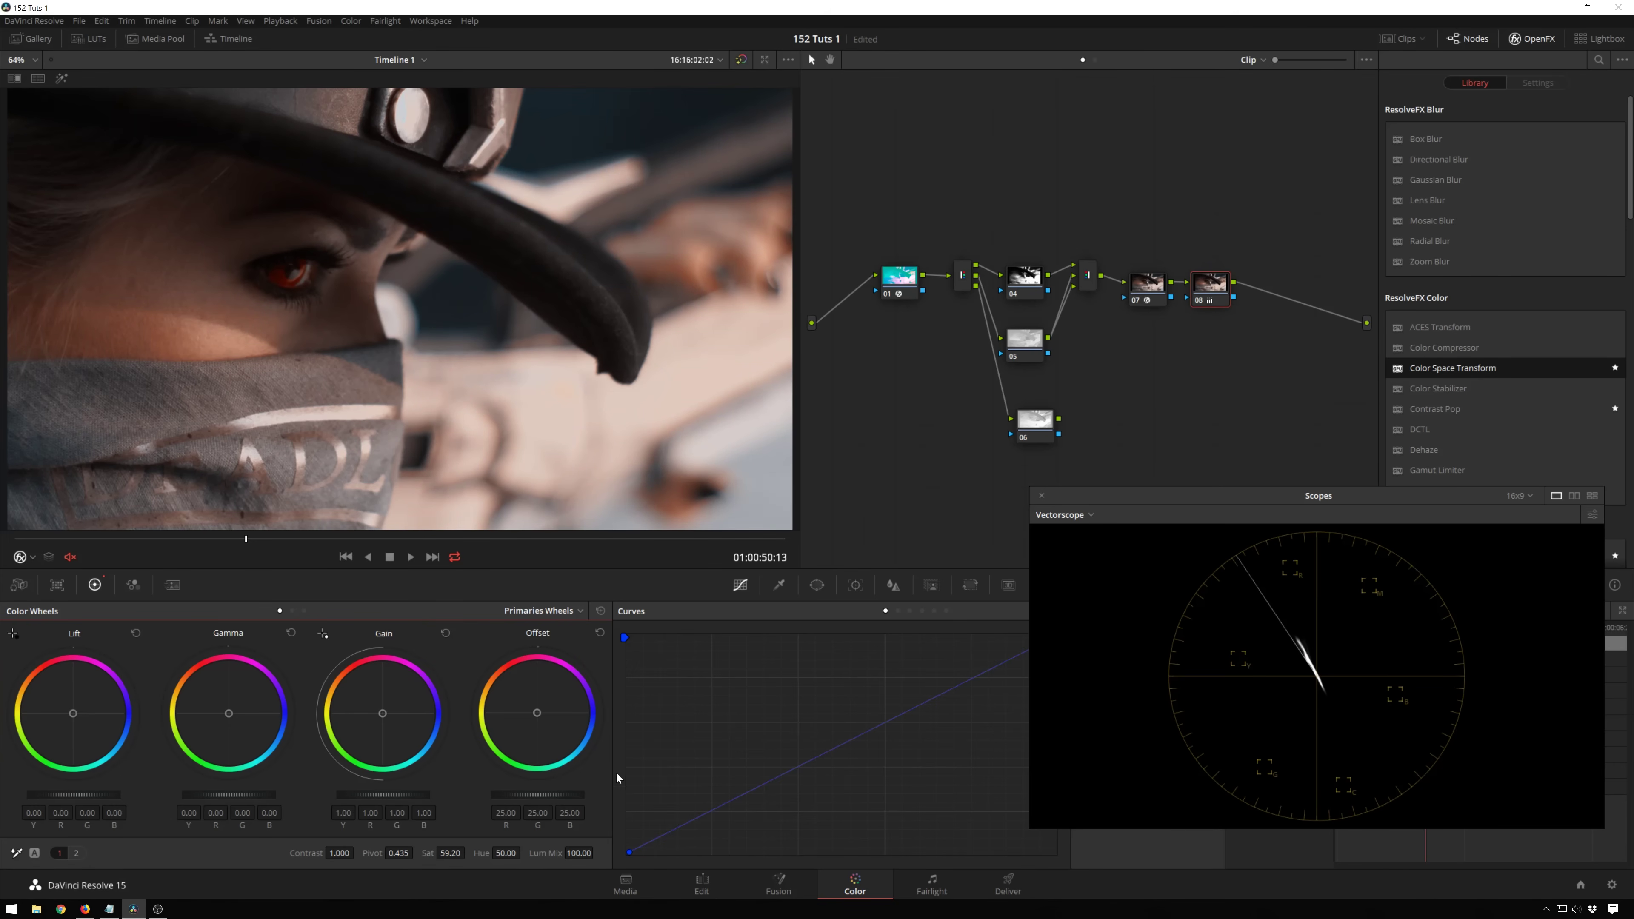
pyautogui.click(444, 851)
pyautogui.moveTo(506, 850); pyautogui.dragTo(495, 850)
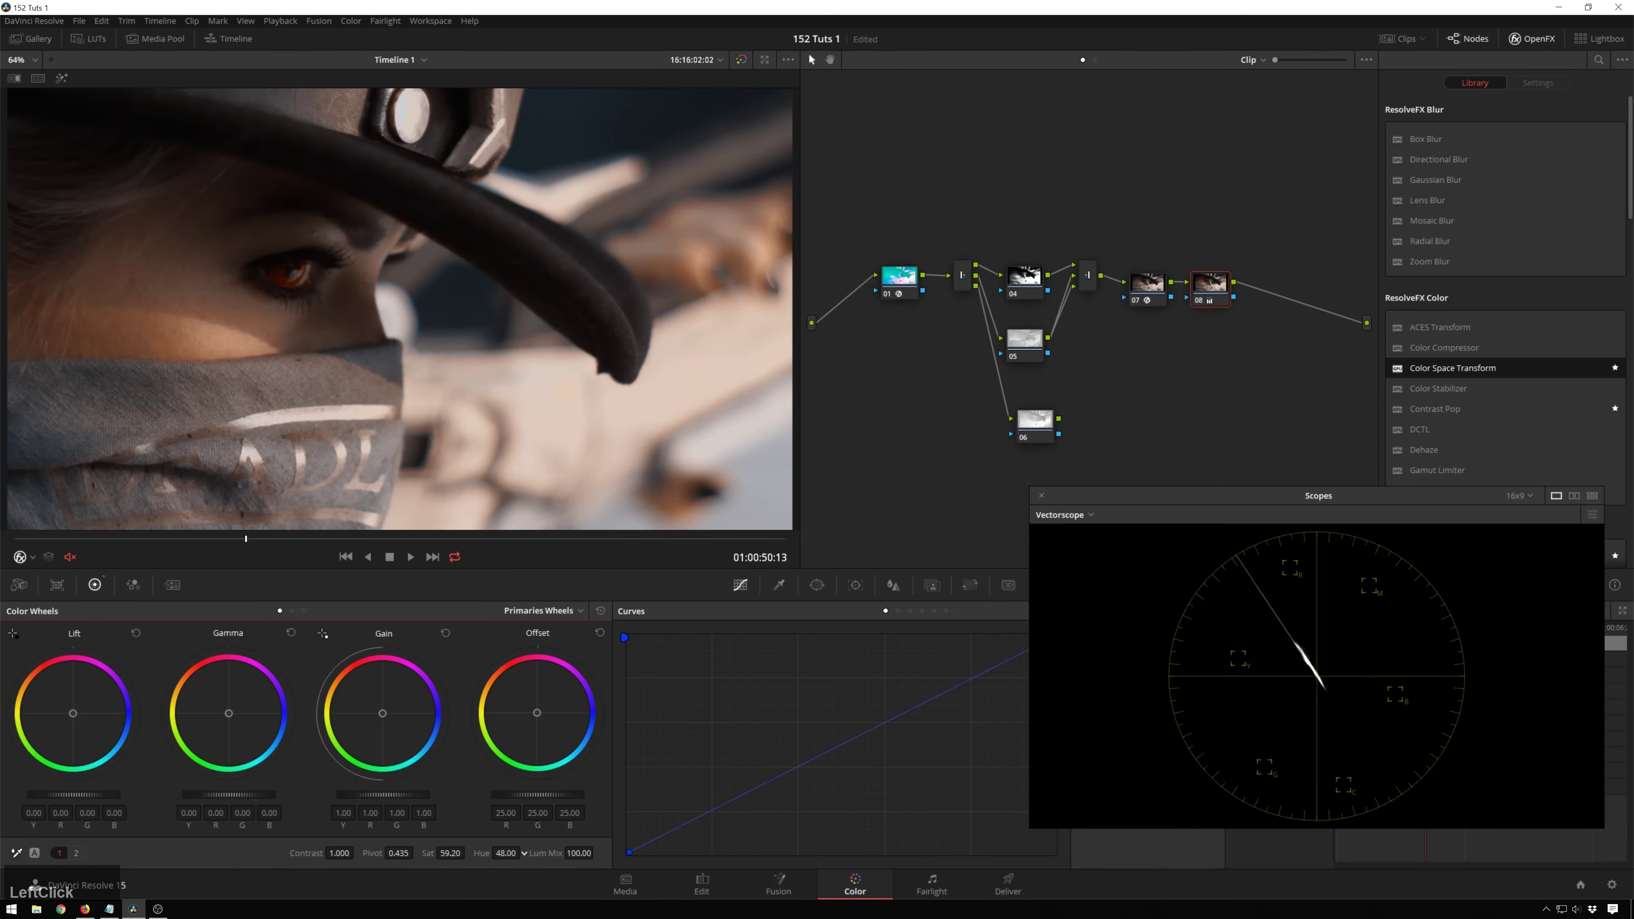
pyautogui.moveTo(495, 850); pyautogui.dragTo(500, 849)
# Add a layer node below node 08 and feed it the original image from a new node placed before node 01
pyautogui.click(1211, 283)
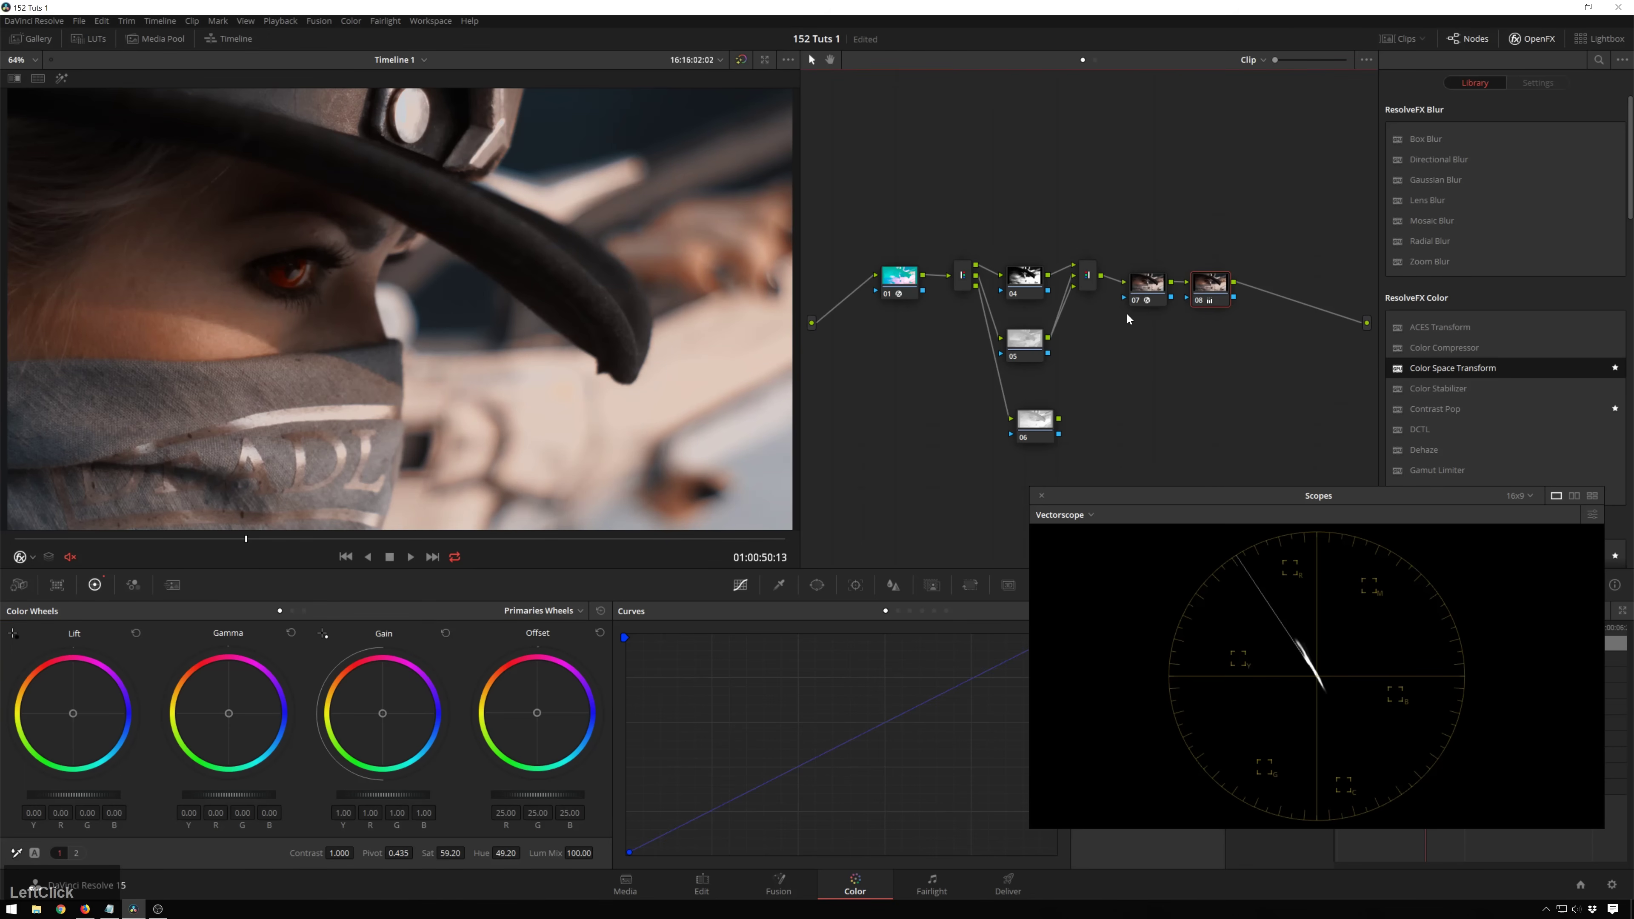
pyautogui.hotkey('alt', 'p')
pyautogui.click(898, 285)
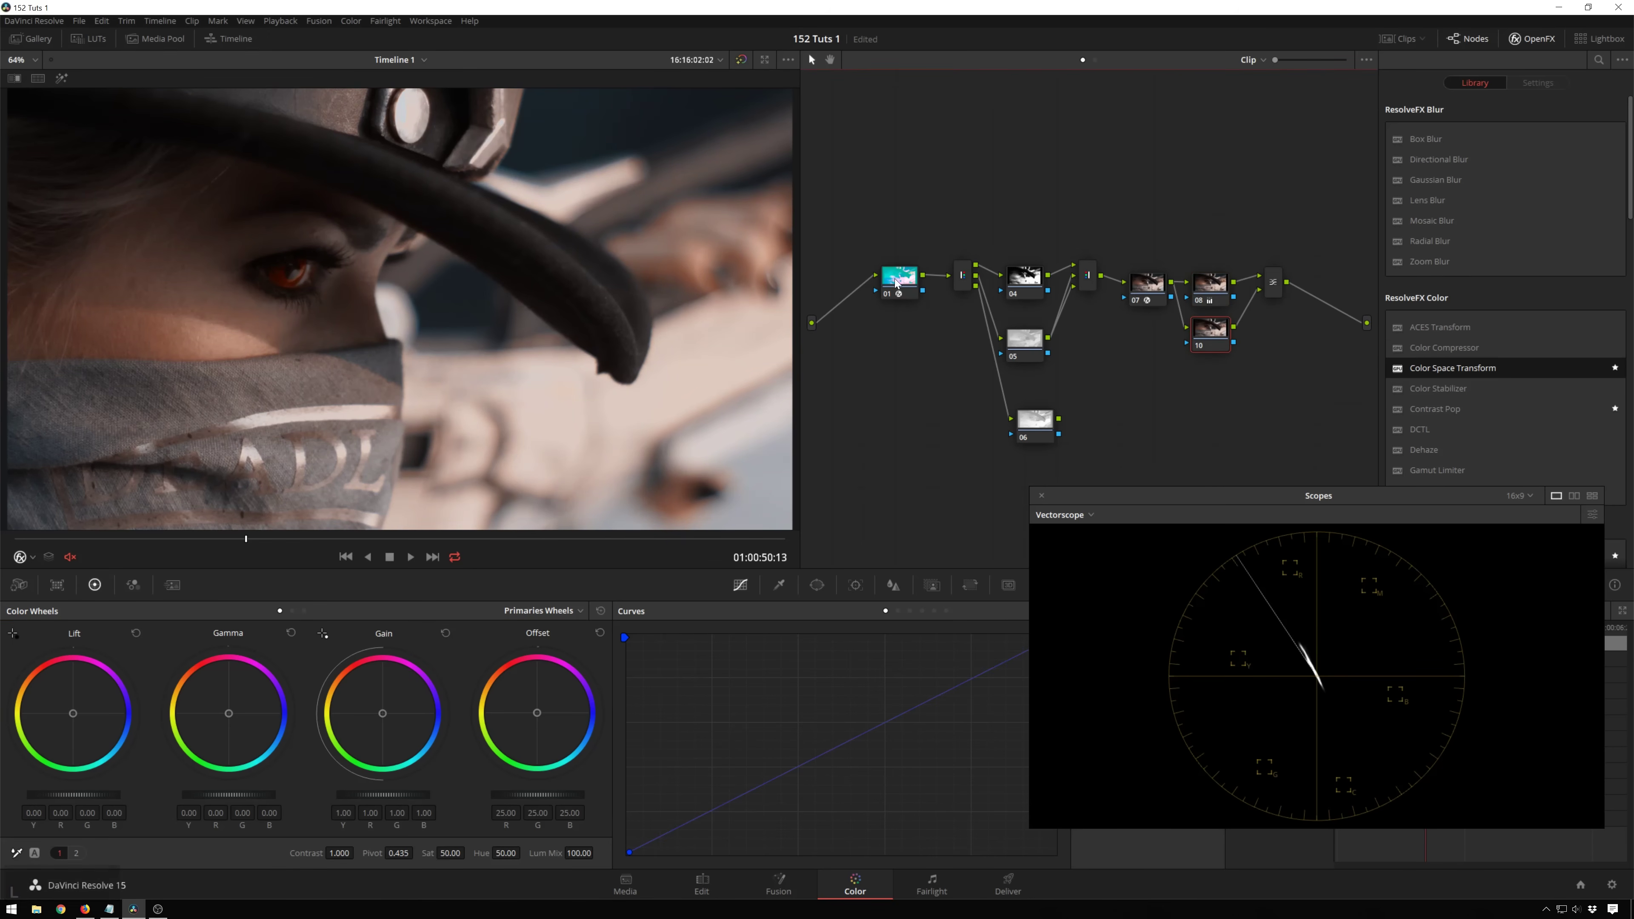
pyautogui.hotkey('shift', 's')
pyautogui.moveTo(920, 354); pyautogui.dragTo(1216, 344)
# Set the layer mixer's composite mode to Color
pyautogui.rightClick(1273, 286)
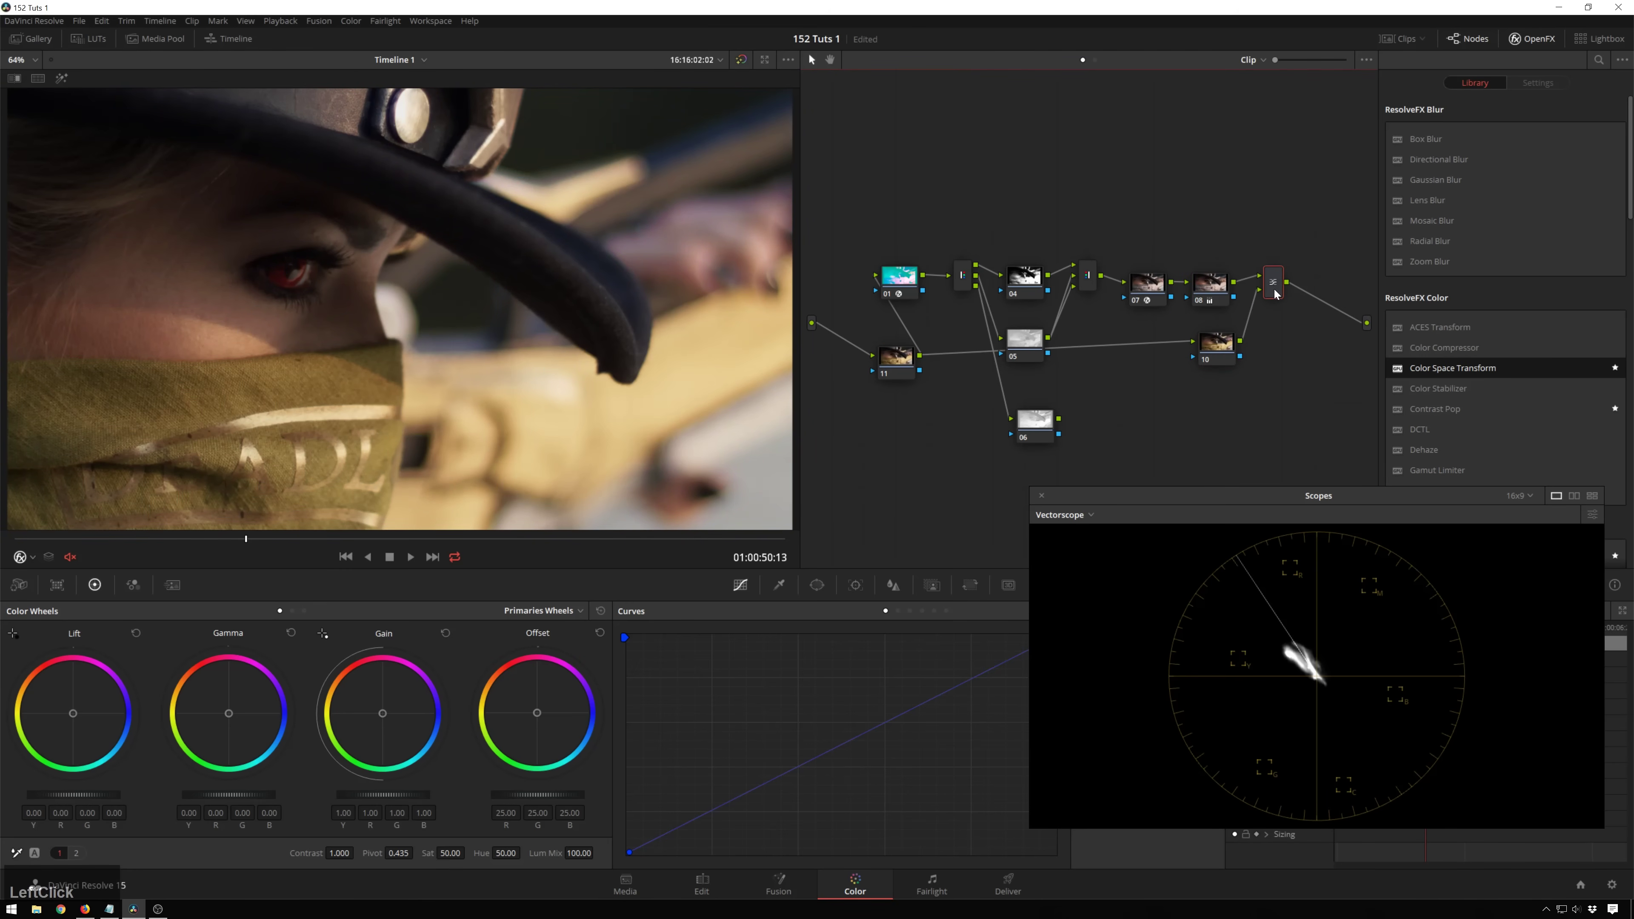
pyautogui.moveTo(1343, 375)
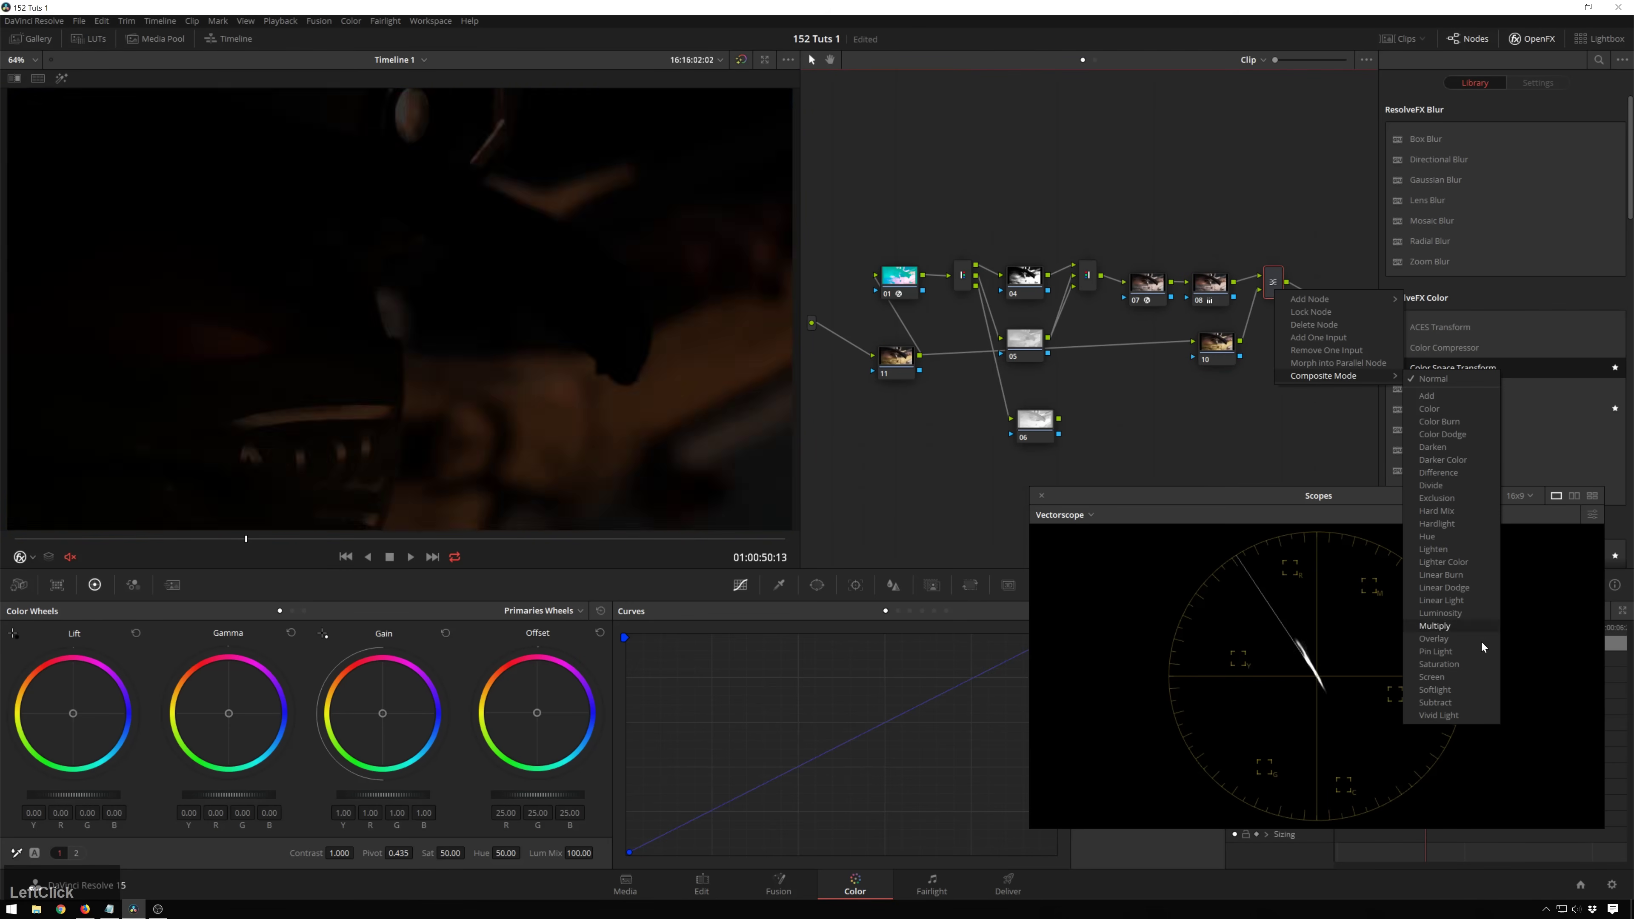
pyautogui.click(1430, 409)
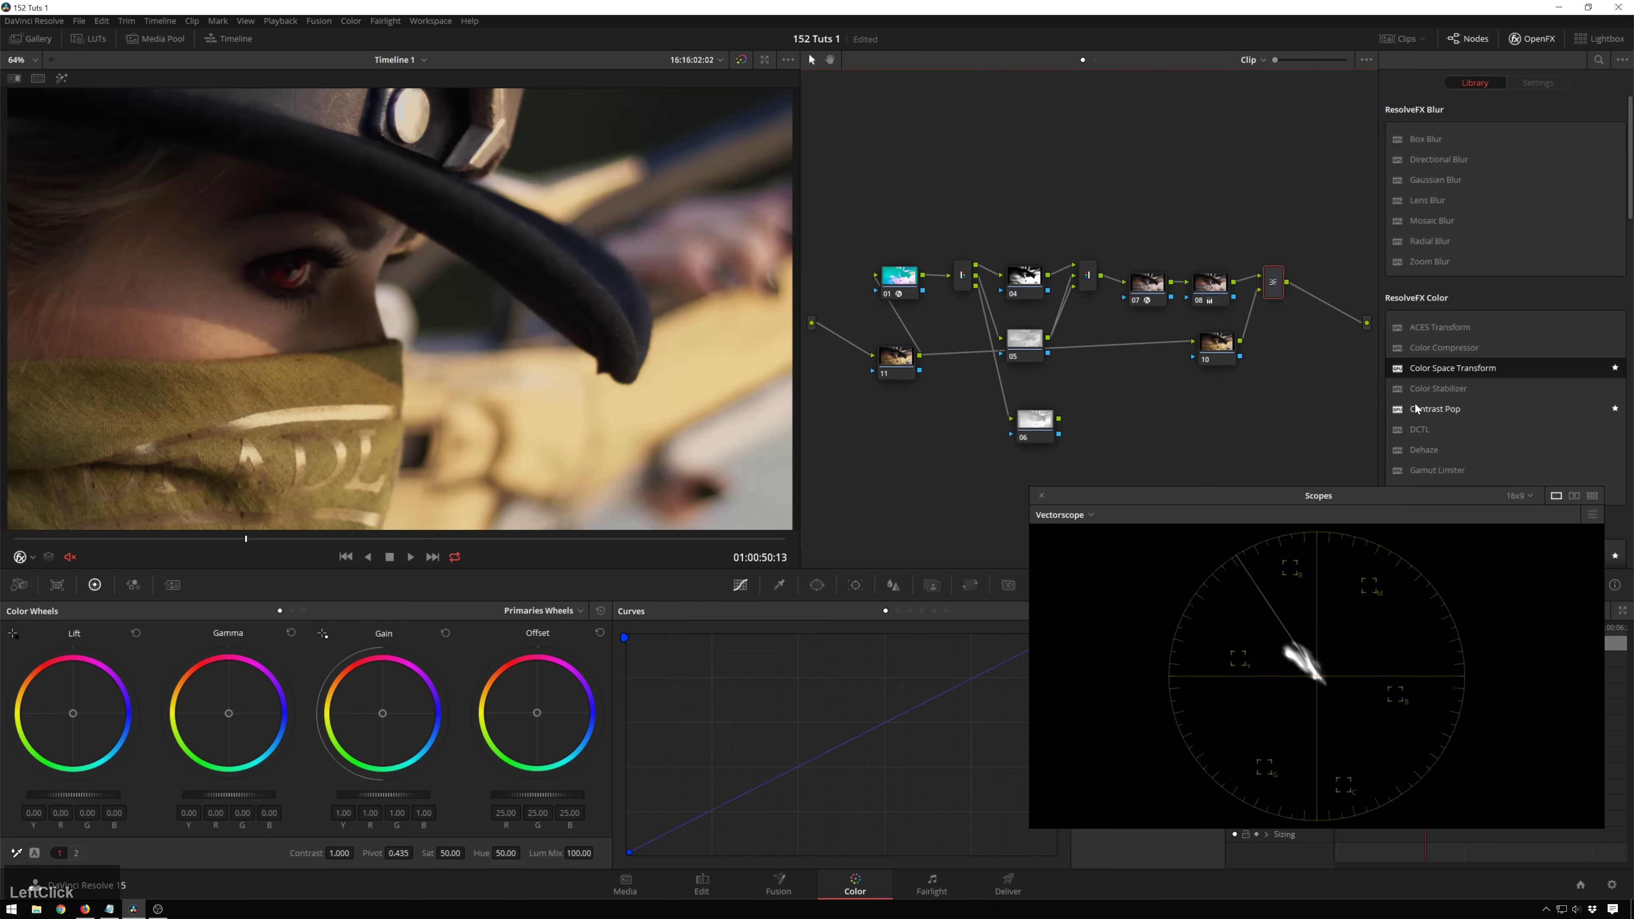
# Lower the key output gain of node 10 to 0.167, moving the scopes clear of the key settings
pyautogui.click(1216, 347)
pyautogui.click(970, 585)
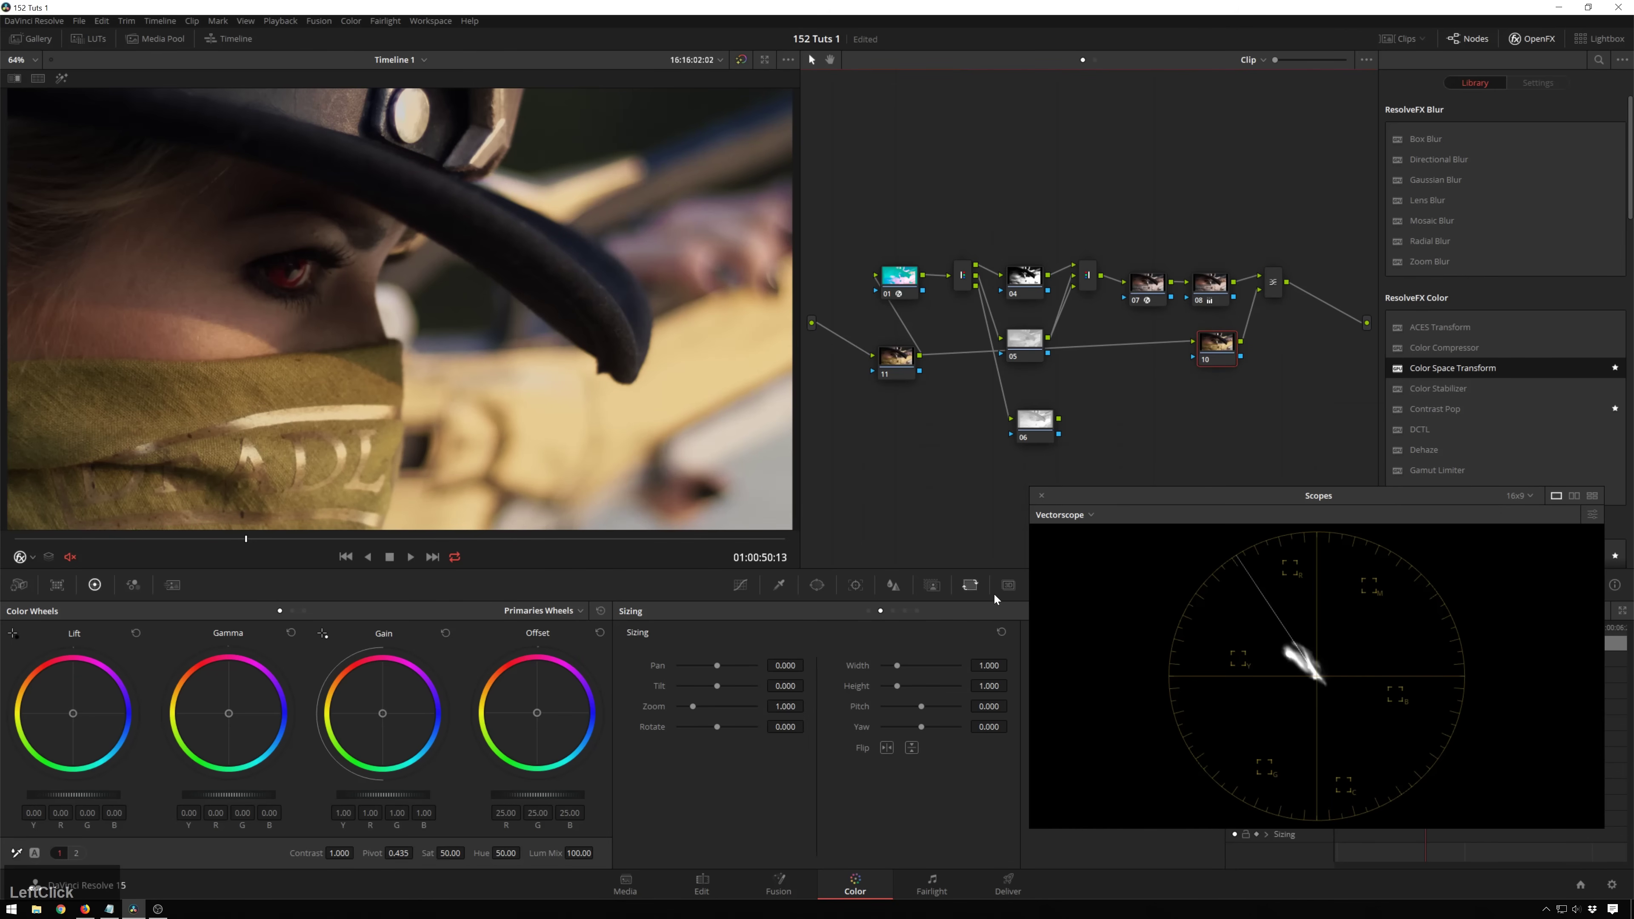
pyautogui.click(932, 585)
pyautogui.moveTo(1318, 495); pyautogui.dragTo(1354, 299)
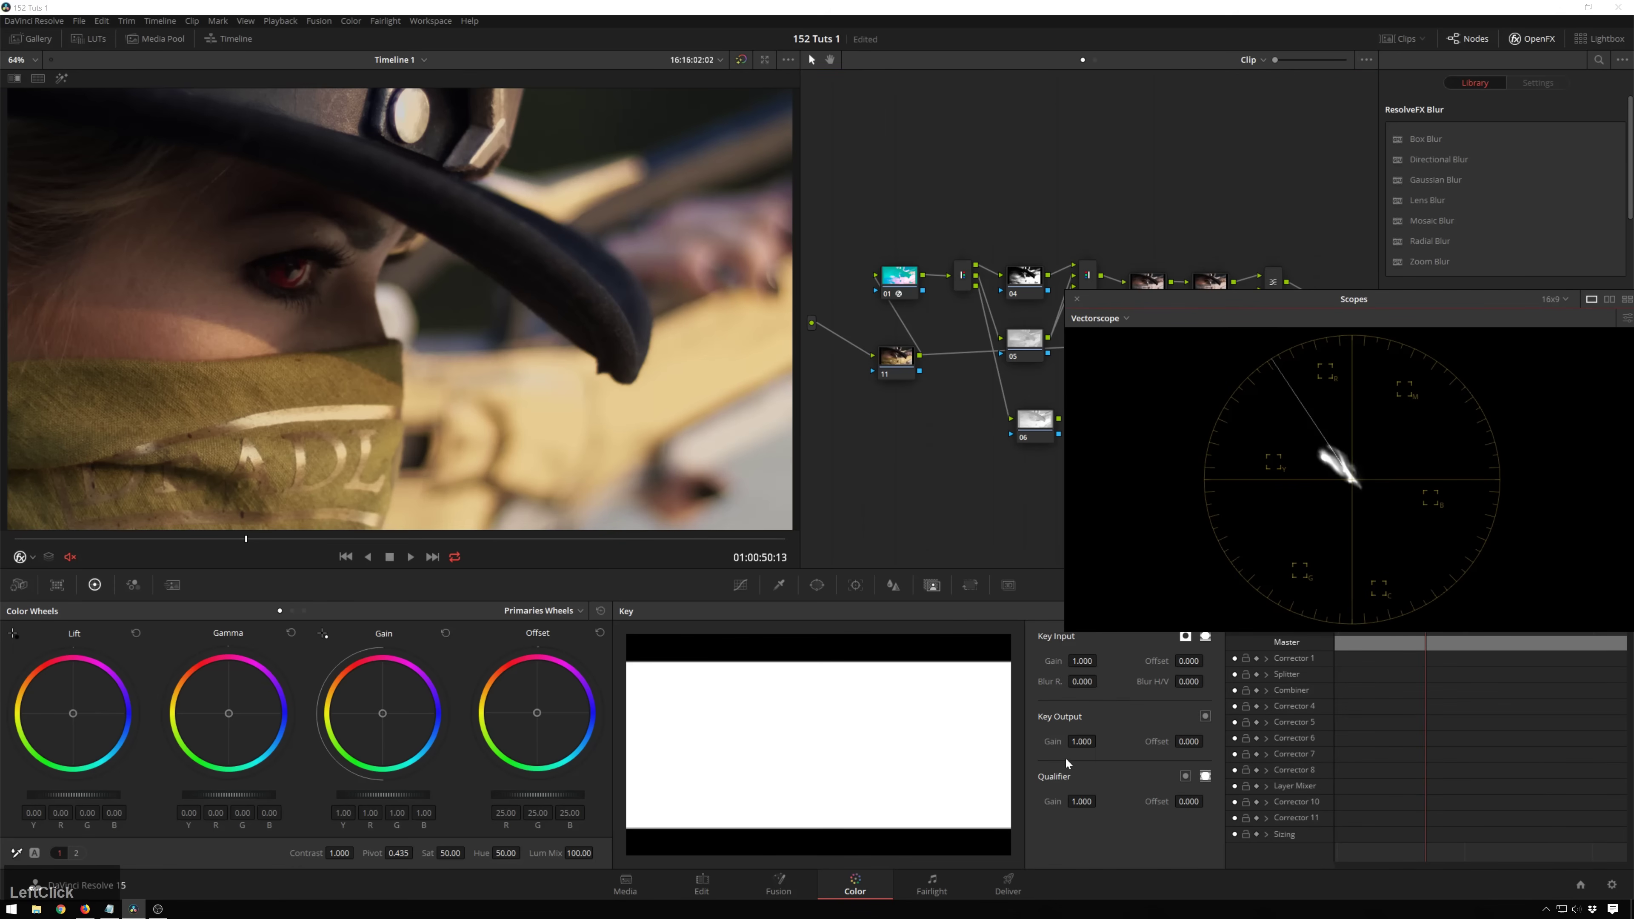
pyautogui.moveTo(1081, 742); pyautogui.dragTo(1032, 742)
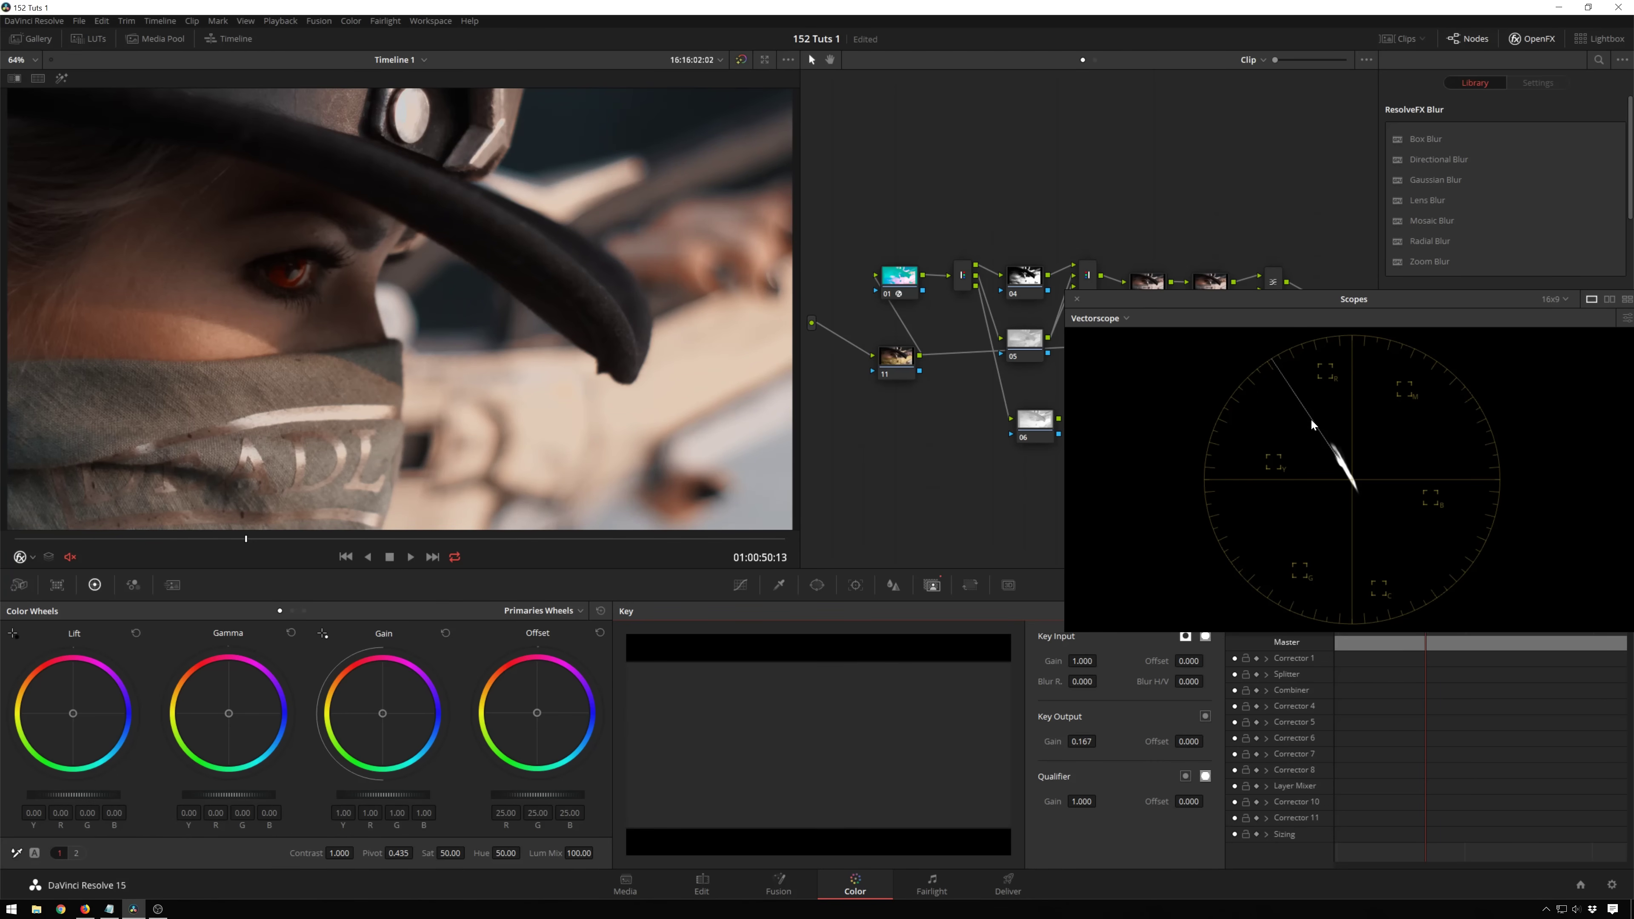
# Move the scopes clear of the node graph and shift node 10's offset color balance to 22.66, 25.25 and 26.49
pyautogui.moveTo(1333, 301); pyautogui.dragTo(1321, 490)
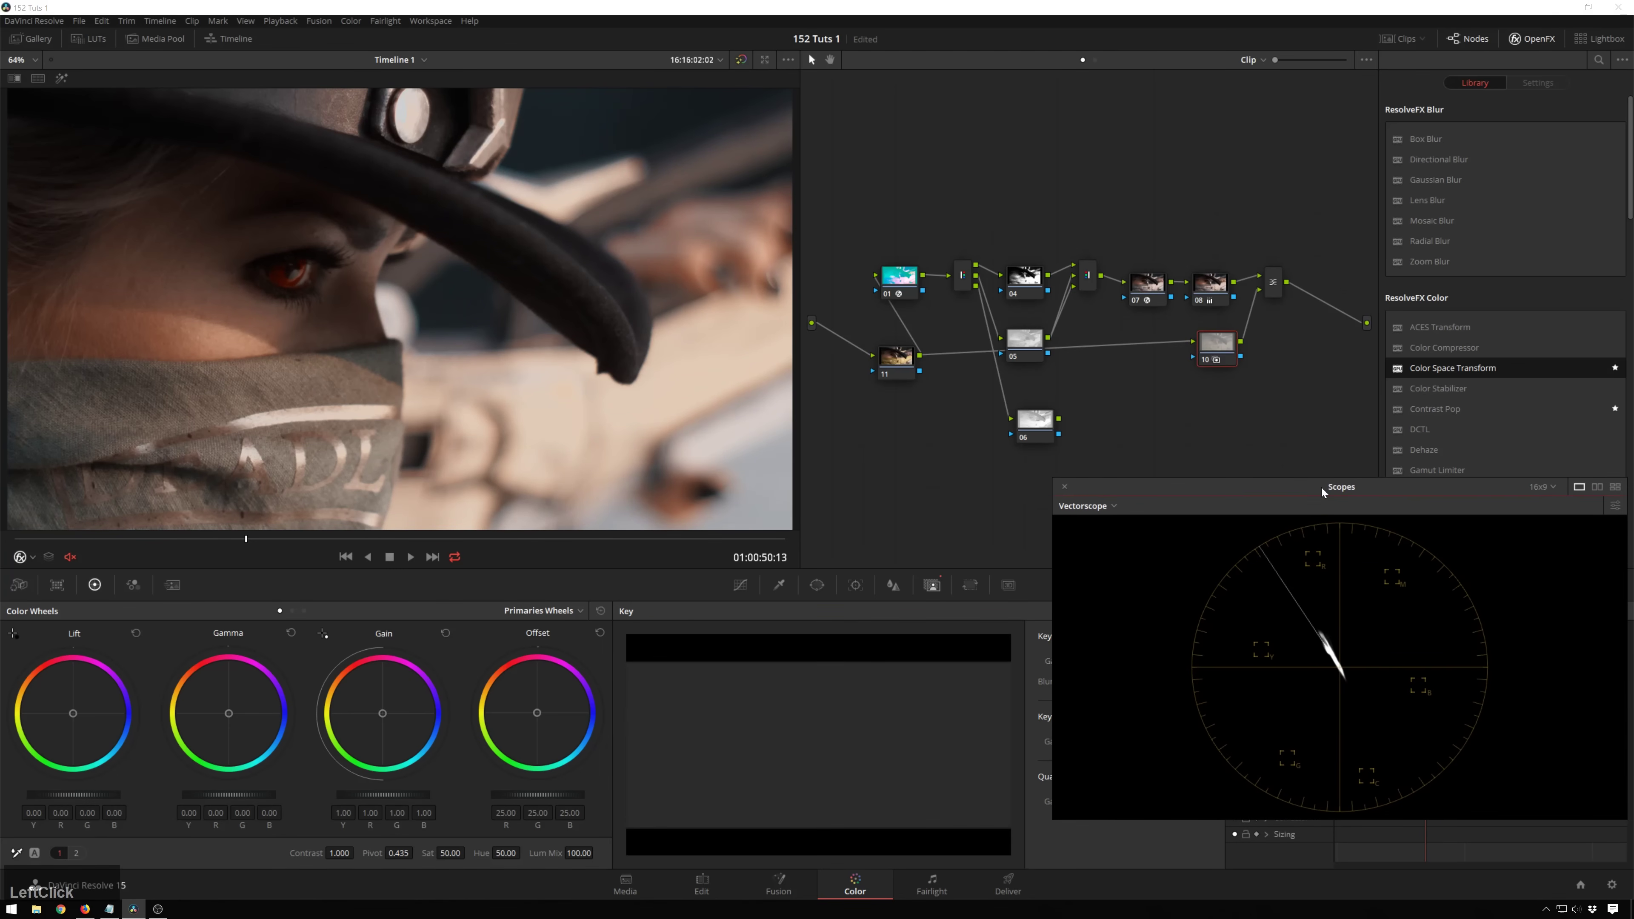
pyautogui.click(1215, 376)
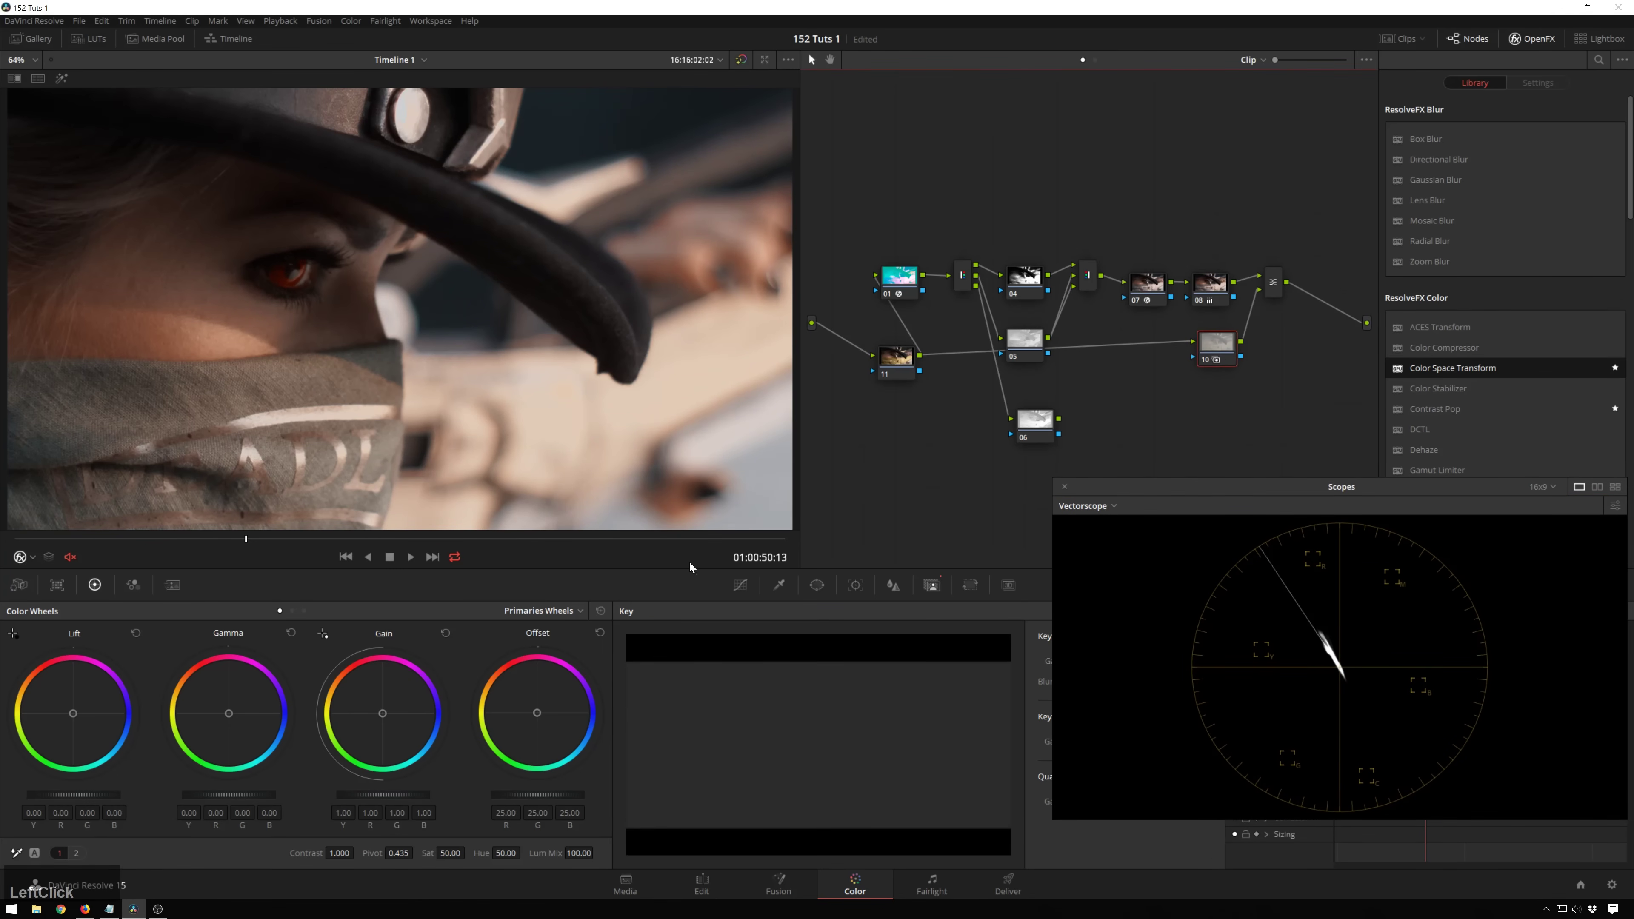
pyautogui.moveTo(539, 709); pyautogui.dragTo(537, 716)
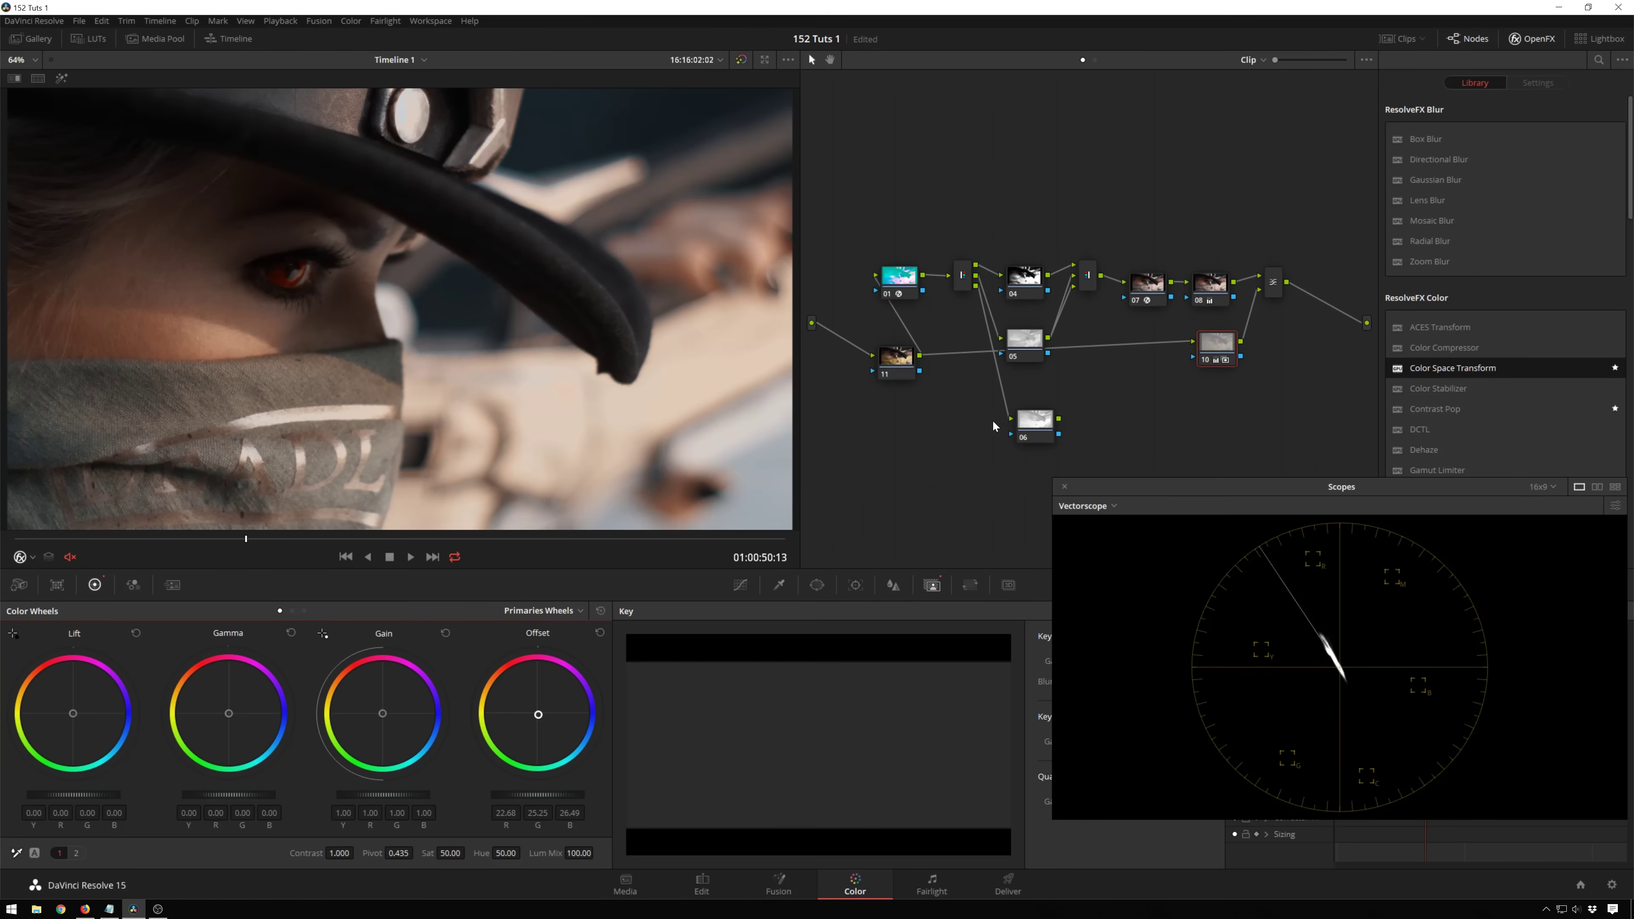
# Add a new color grading version to the clip and reset it to a single node placed near the source input
pyautogui.hotkey('ctrl', 'y')
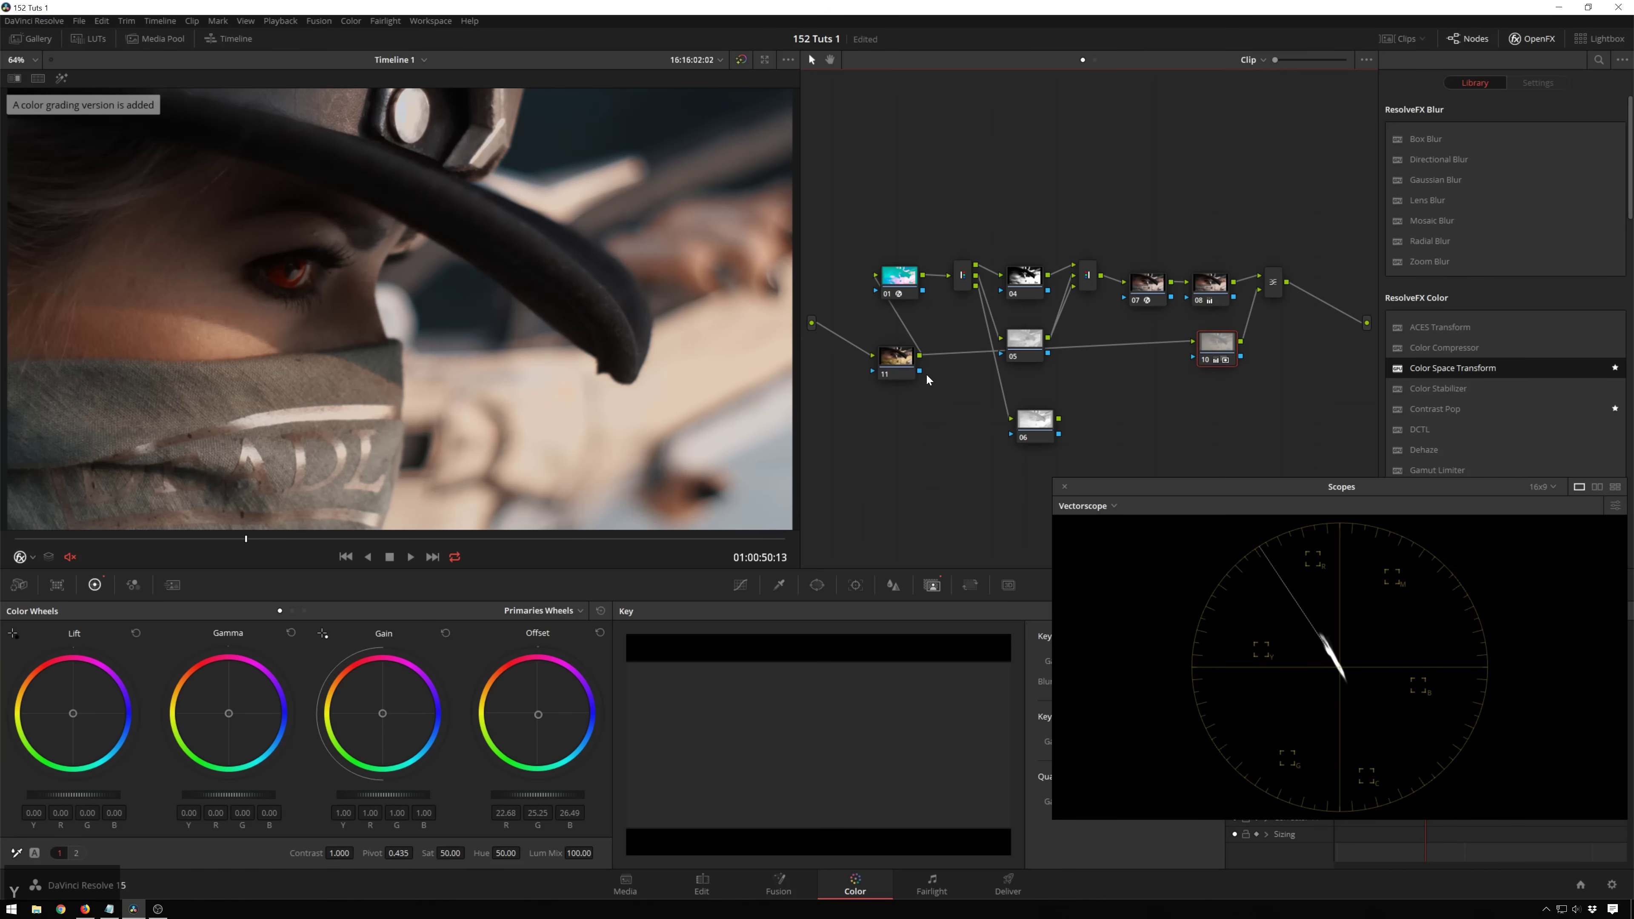
pyautogui.rightClick(932, 416)
pyautogui.click(949, 420)
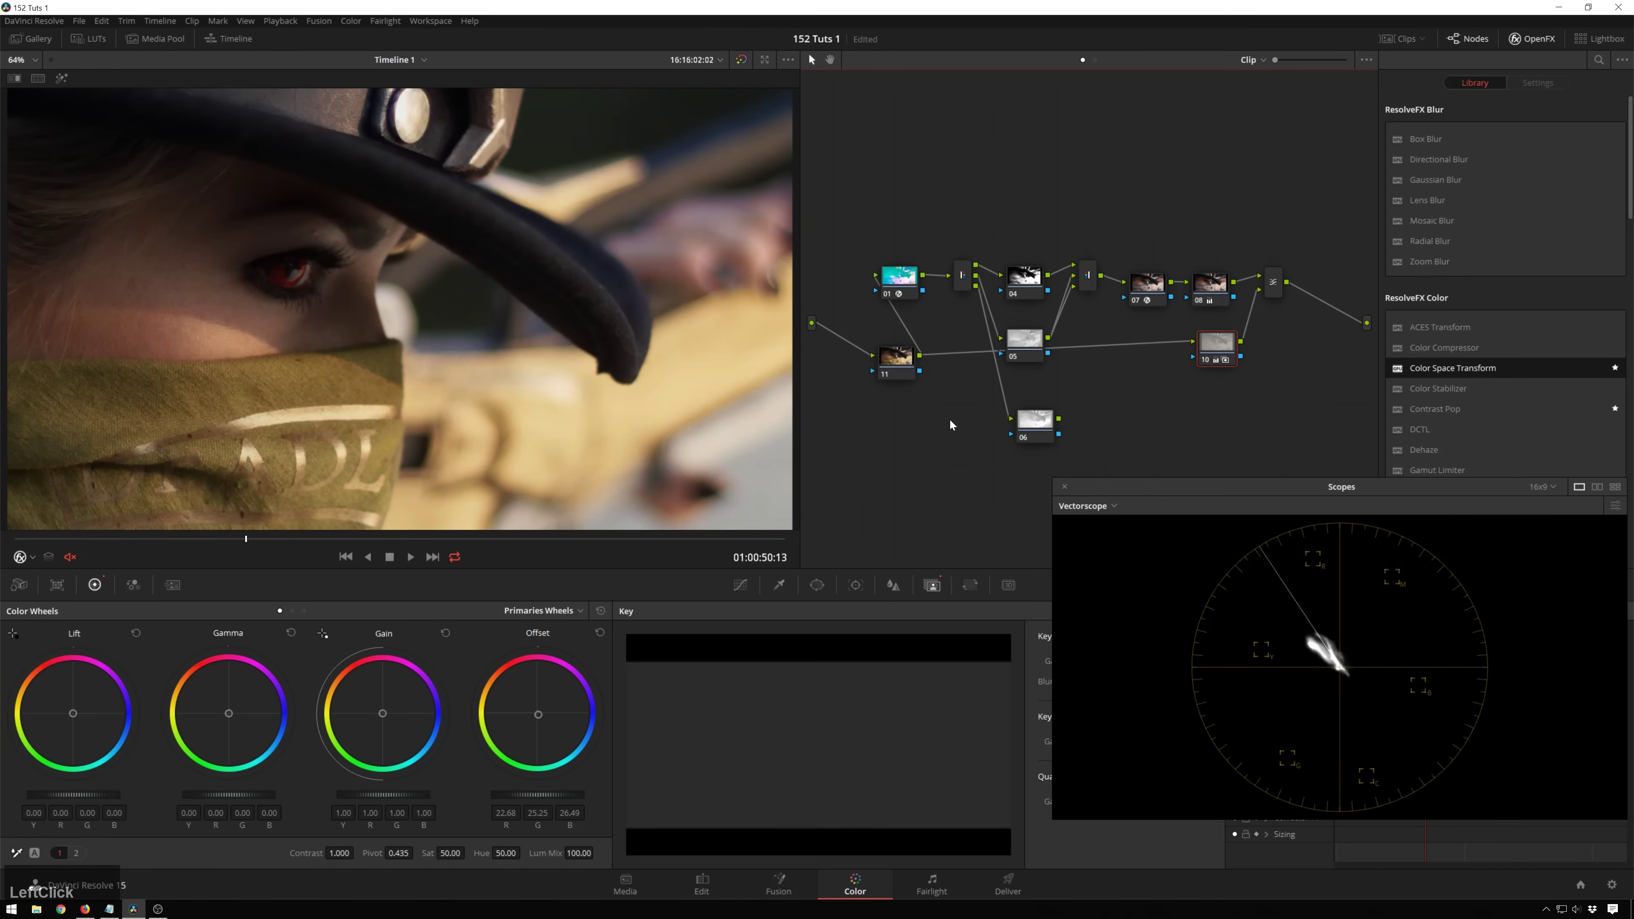
pyautogui.moveTo(959, 204); pyautogui.dragTo(881, 290)
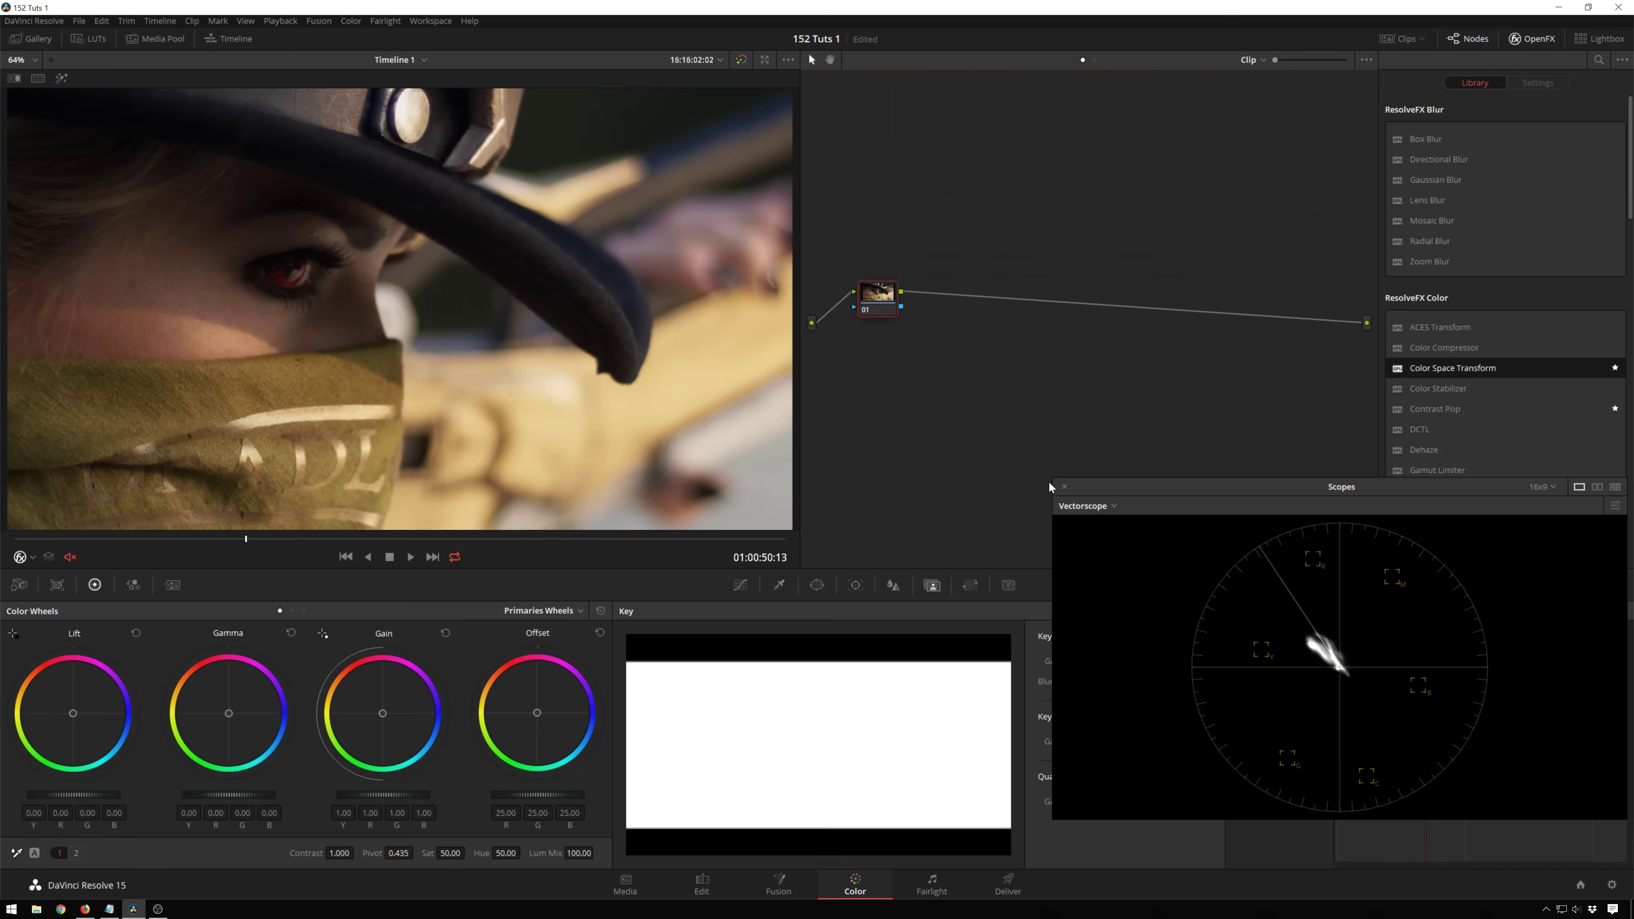
# Switch to Firefox and examine the yellow and orange tones of several stills among the WONDER WHEEL movie image results
pyautogui.hotkey('alt', 'Tab')
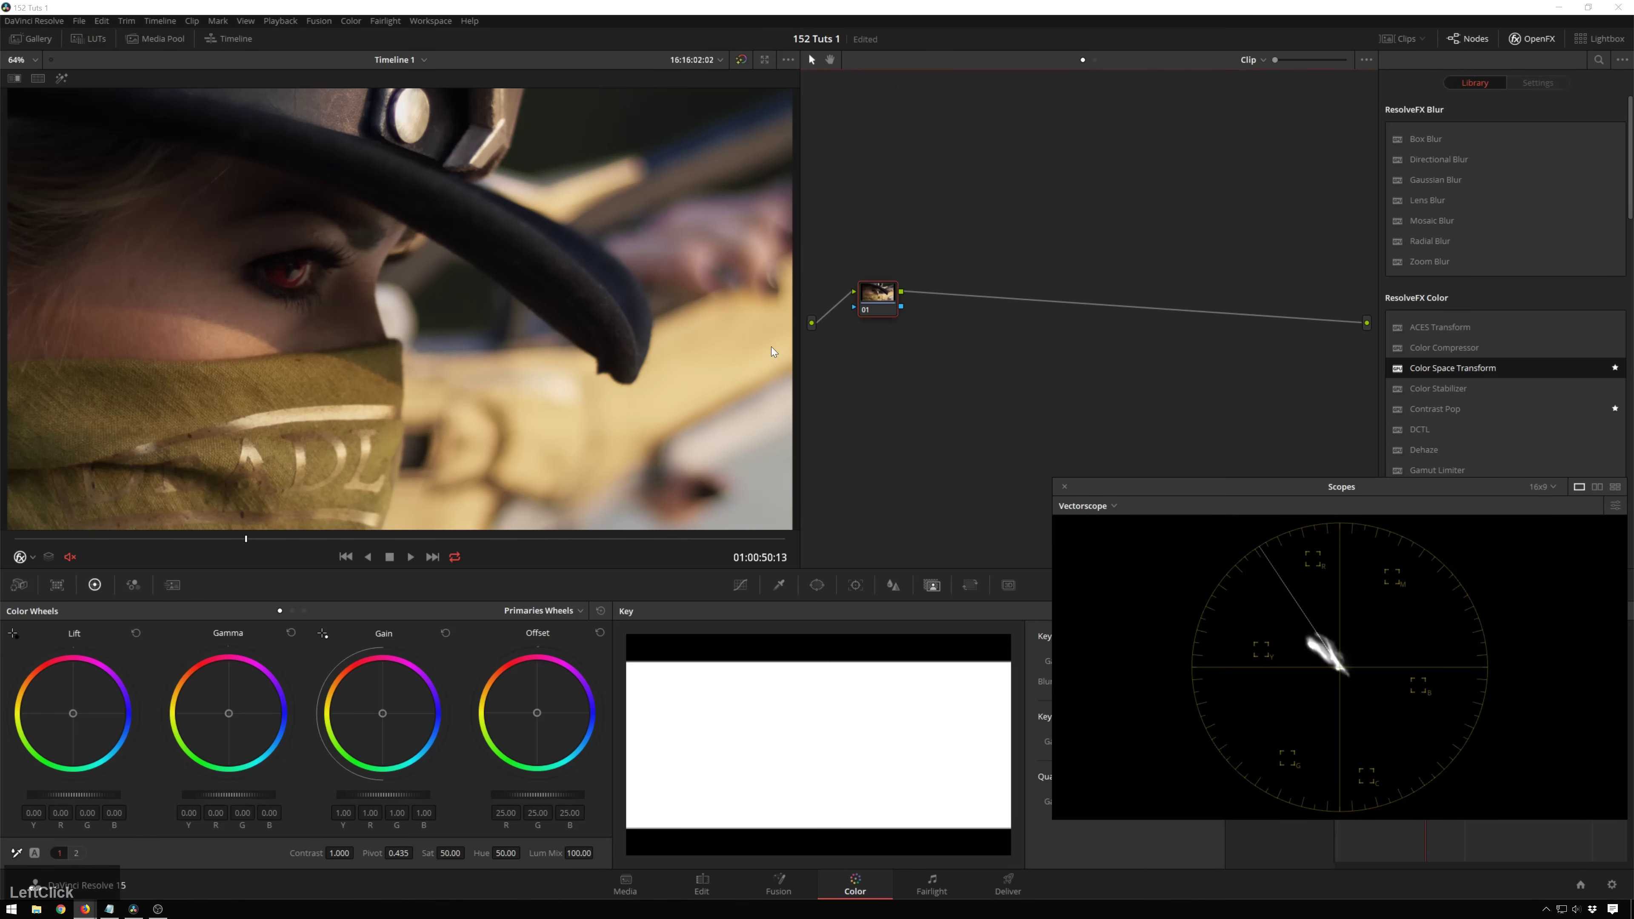
pyautogui.moveTo(1633, 137); pyautogui.dragTo(1157, 127)
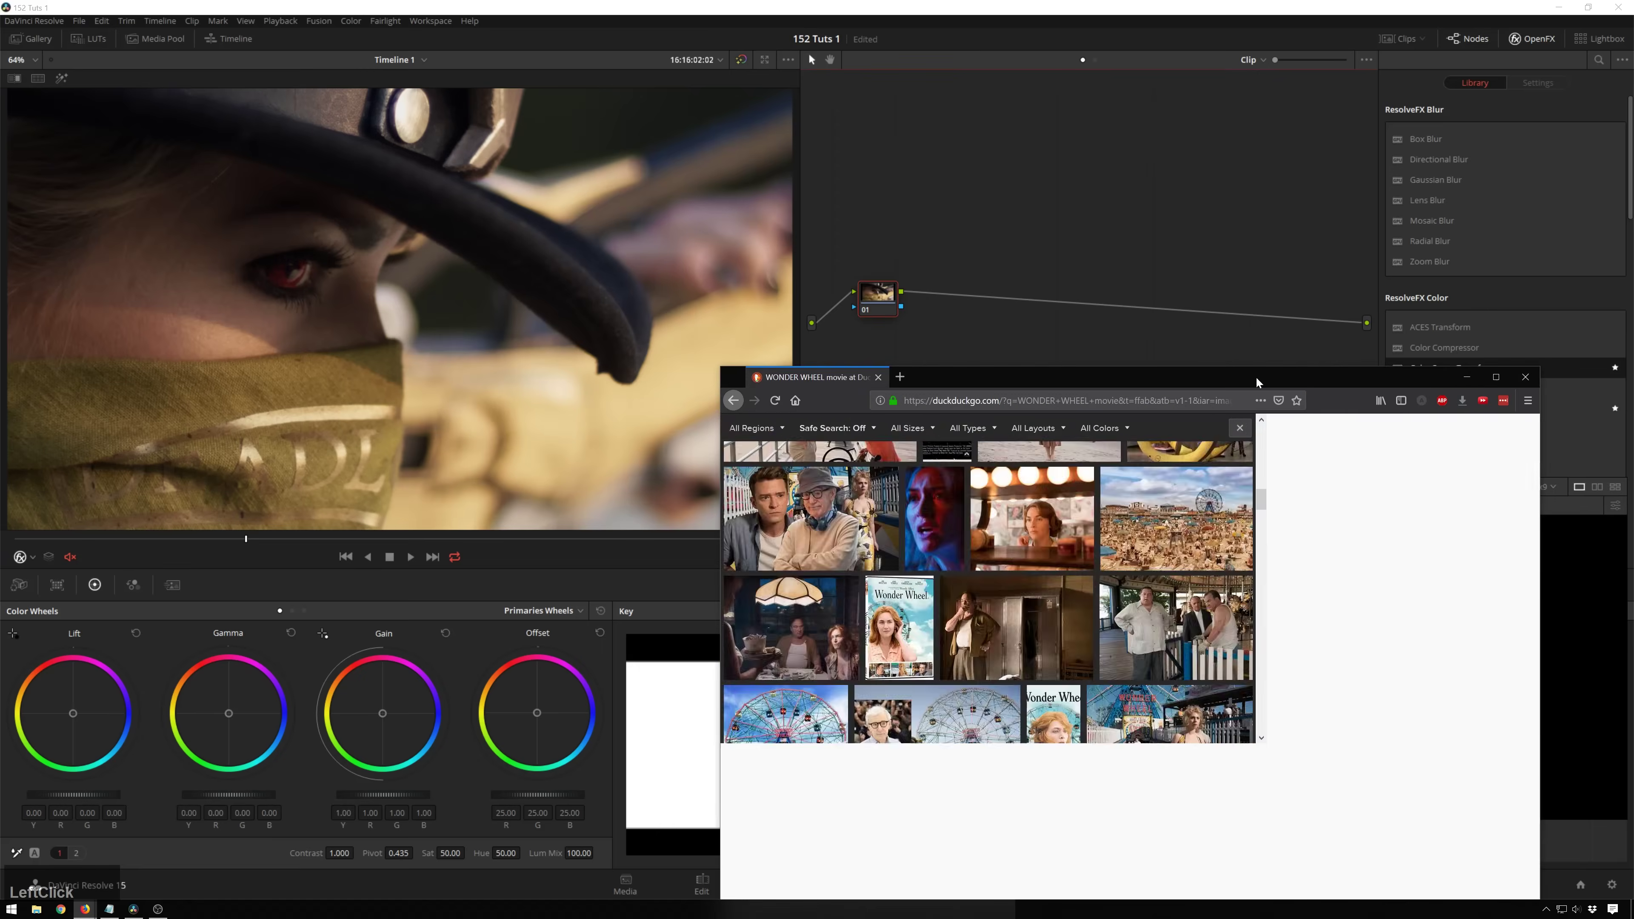
pyautogui.moveTo(1220, 368); pyautogui.dragTo(1133, 170)
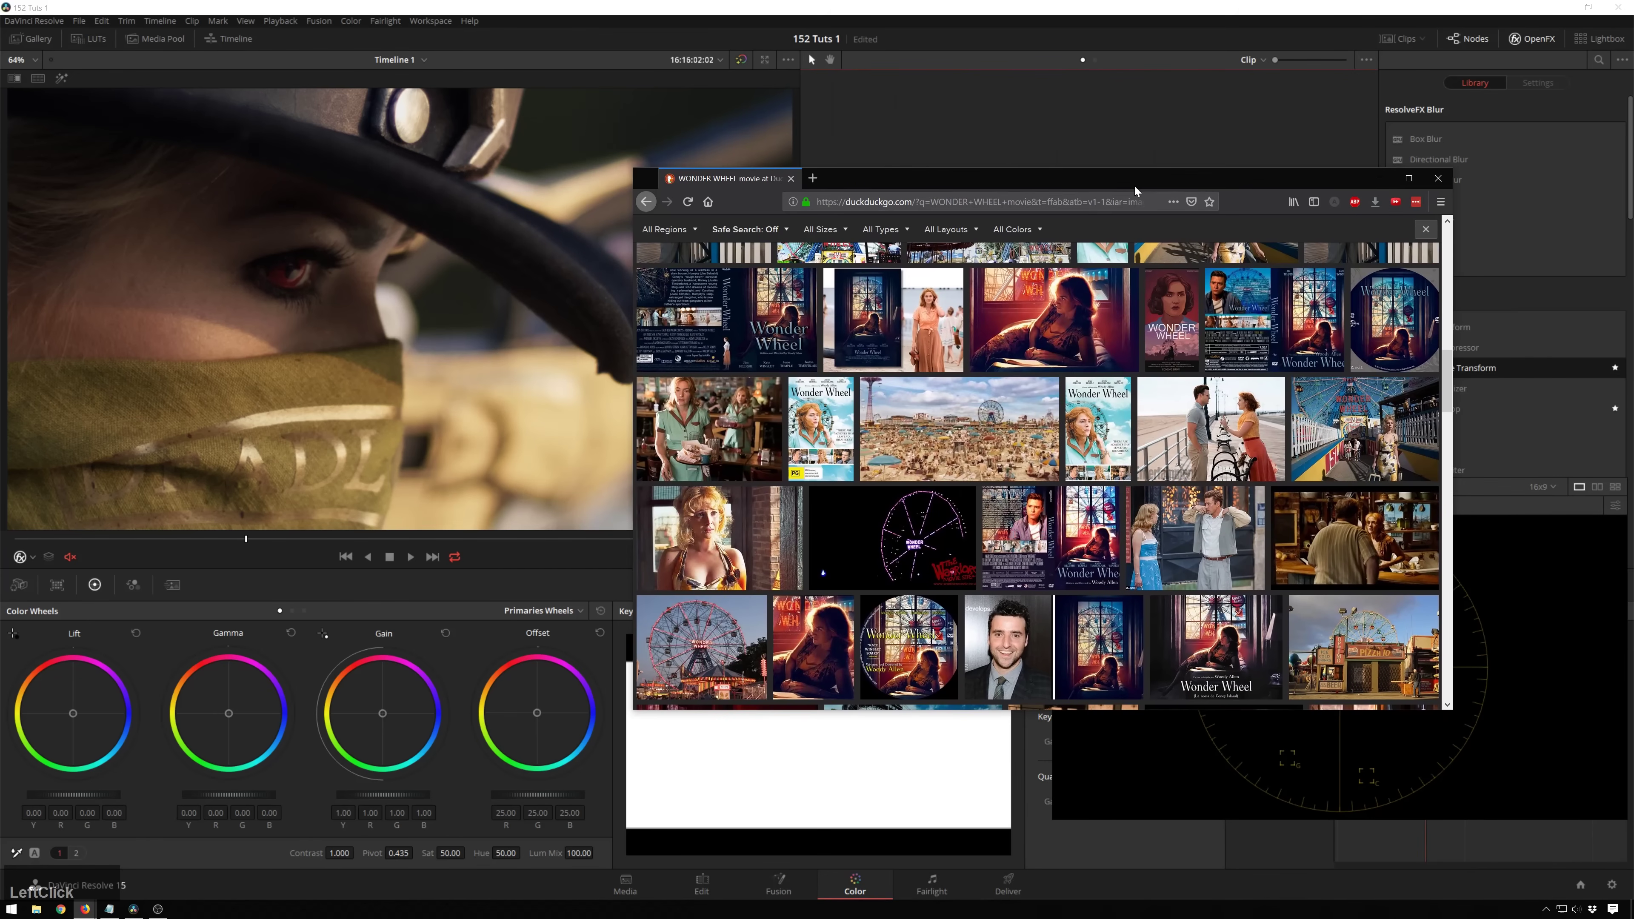
pyautogui.scroll(3, 767, 476)
pyautogui.scroll(-3, 767, 476)
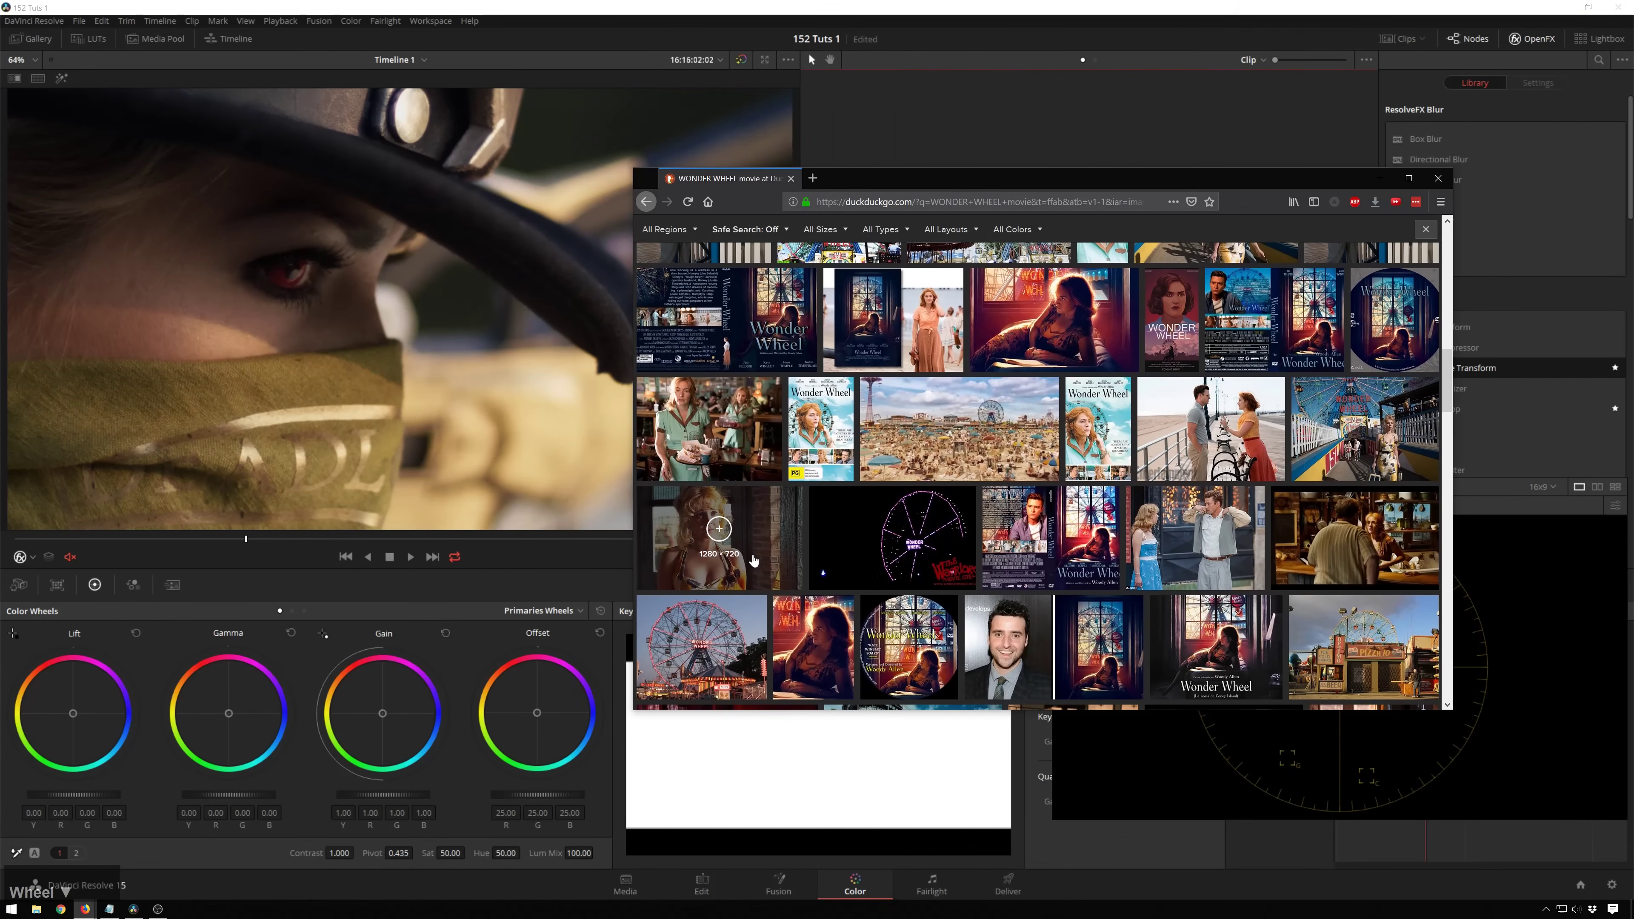
pyautogui.click(759, 553)
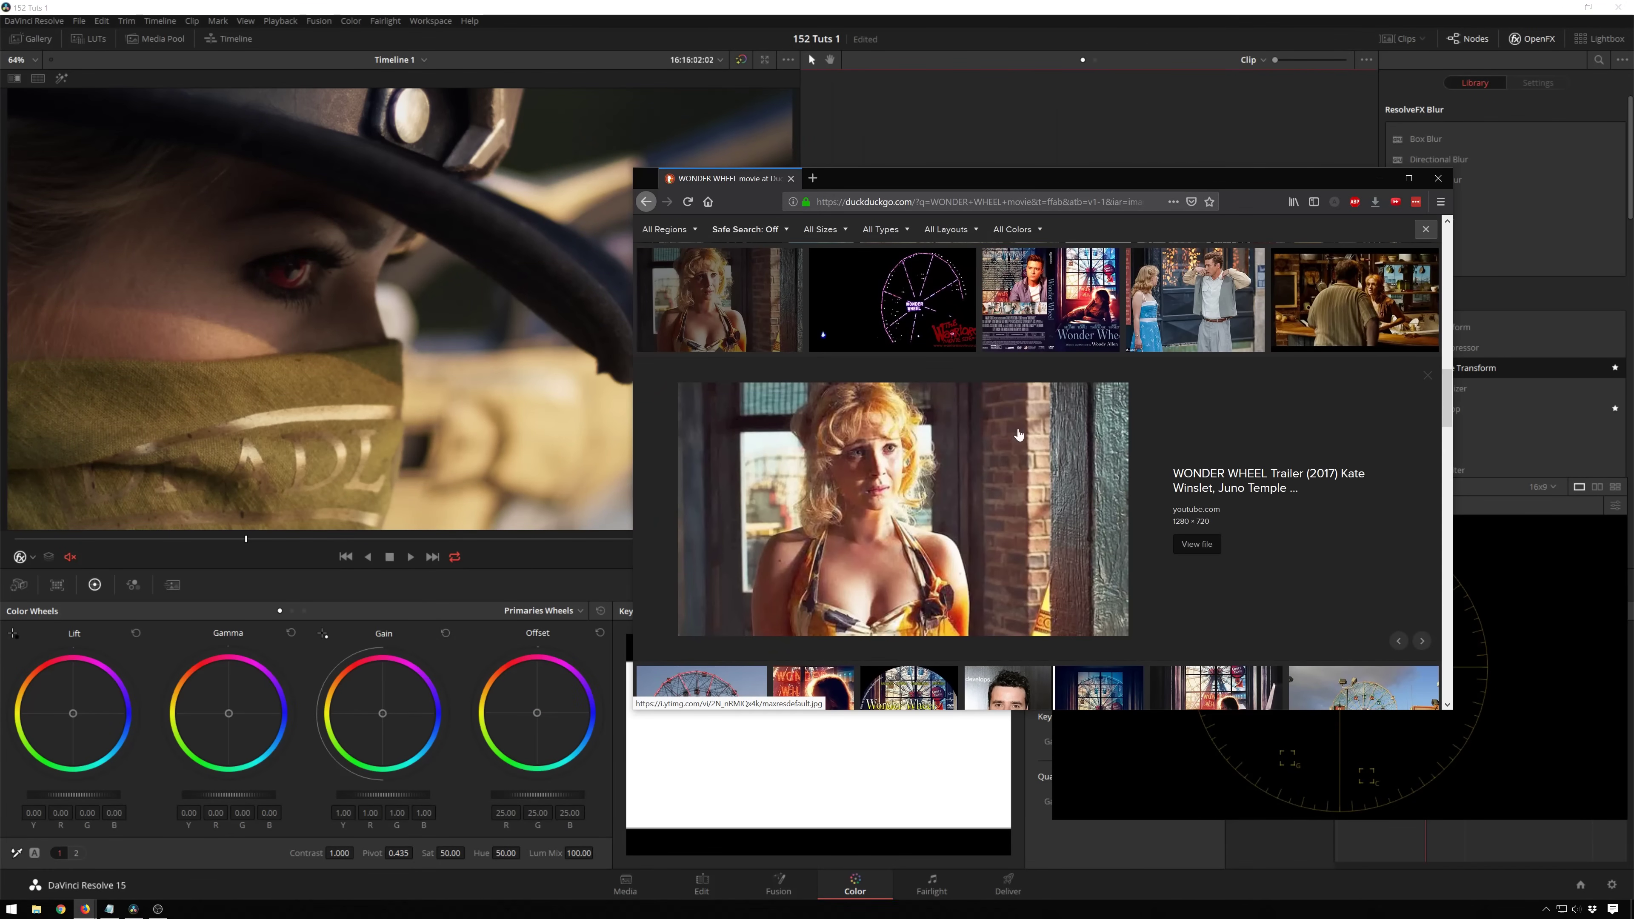
pyautogui.scroll(-5, 1030, 375)
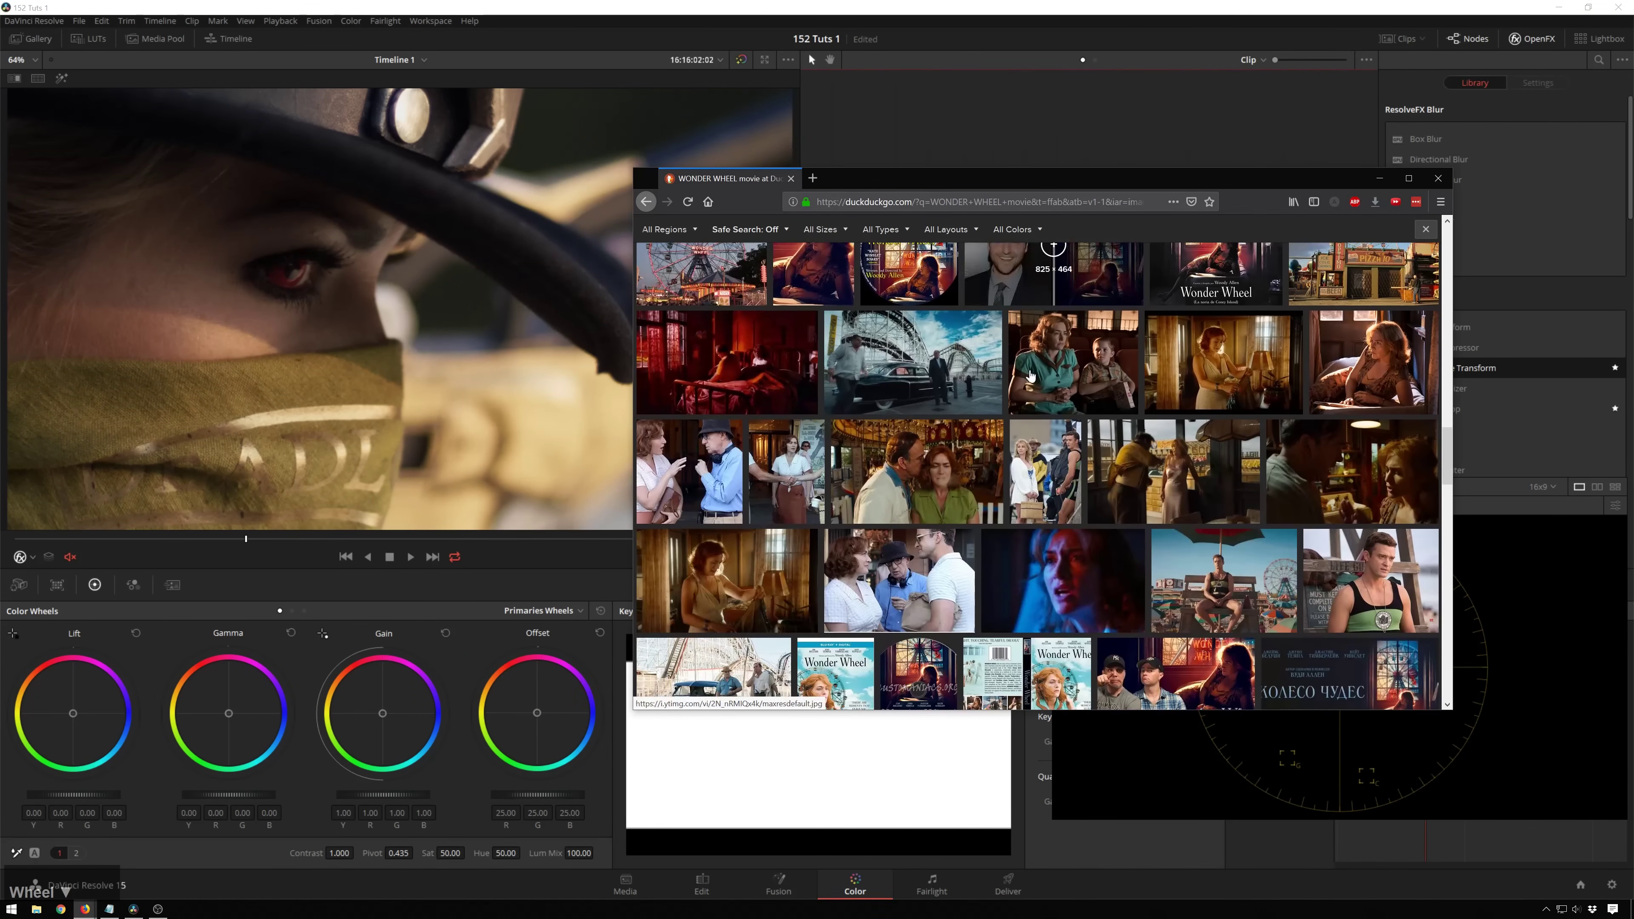
pyautogui.click(1257, 349)
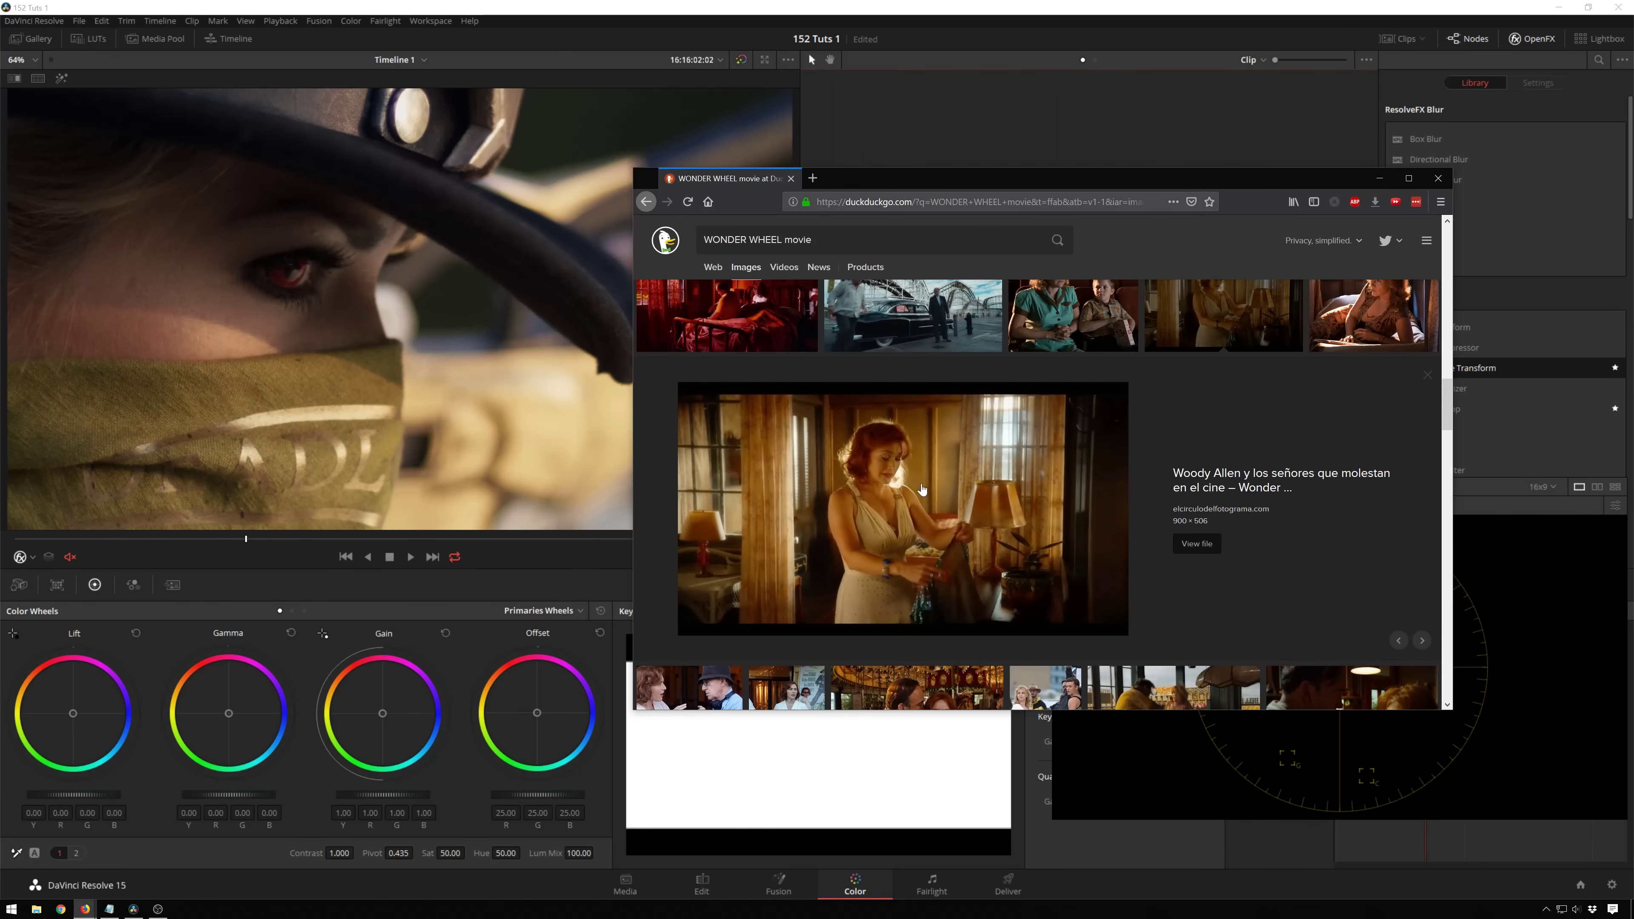
pyautogui.scroll(-3, 987, 487)
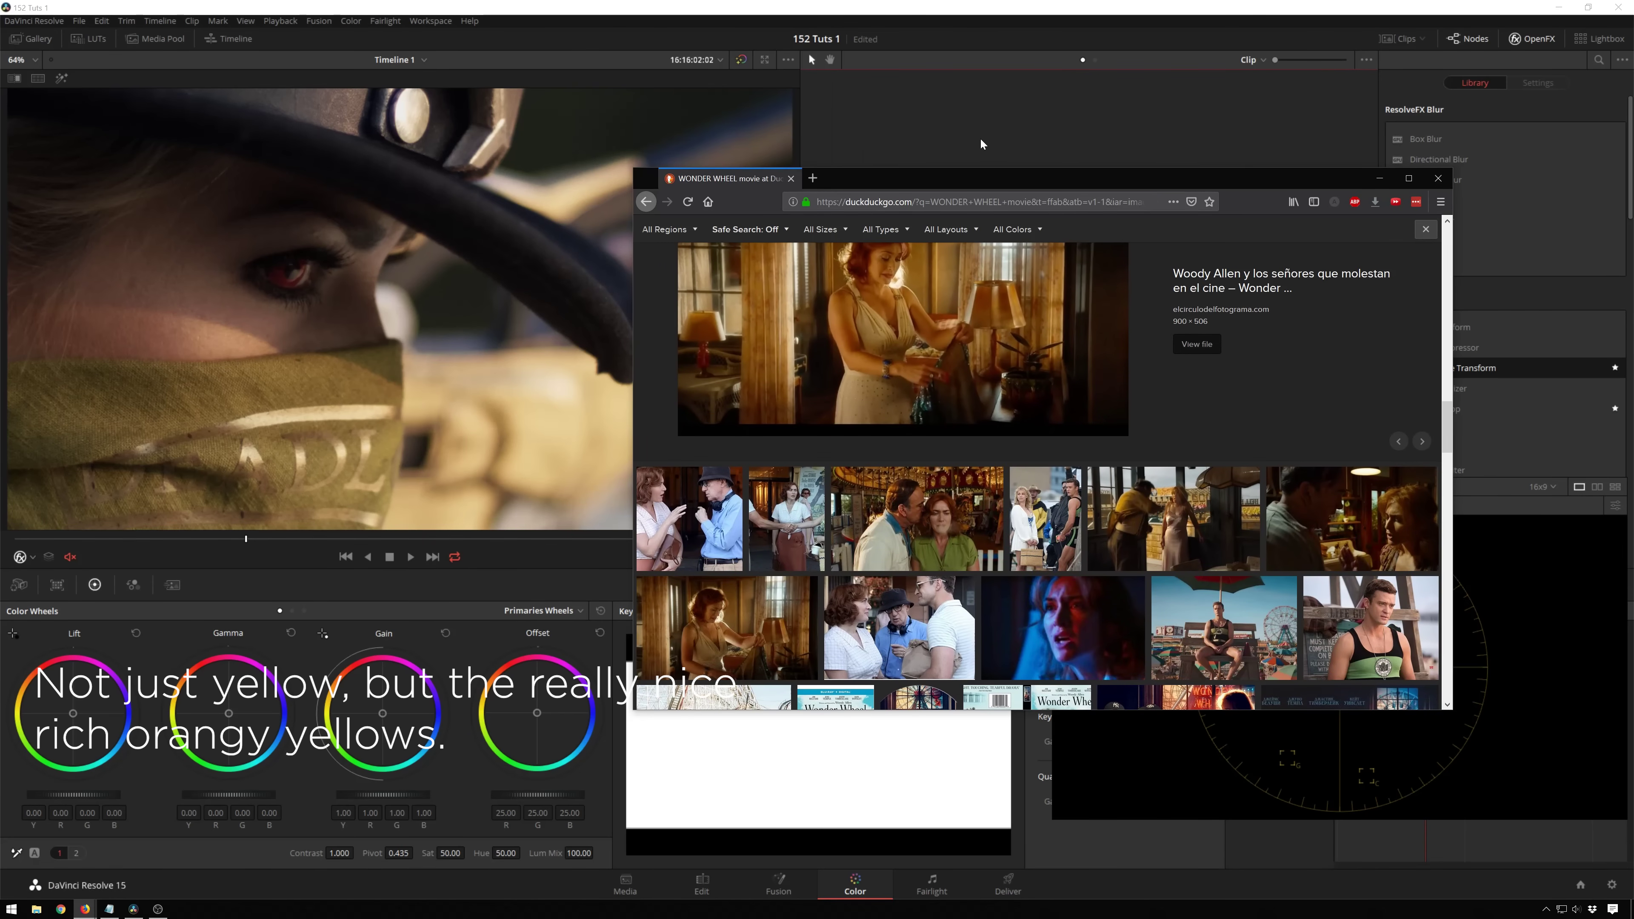
pyautogui.click(977, 165)
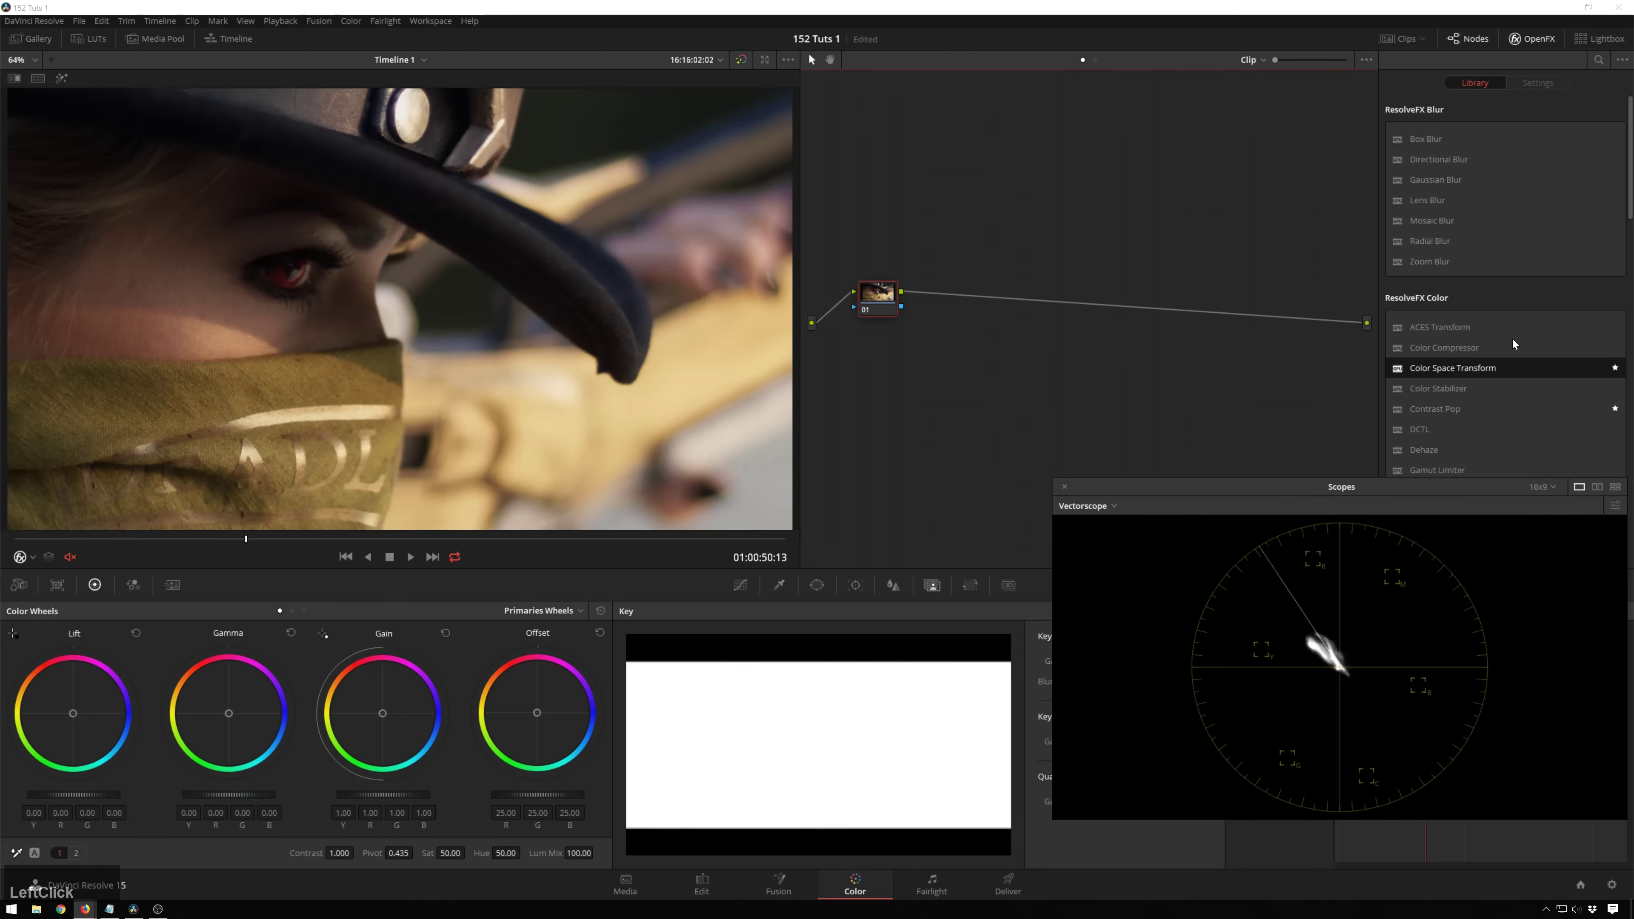
# Back in DaVinci Resolve, show four scopes at once and lower the scopes window clear of the node graph
pyautogui.moveTo(886, 291); pyautogui.dragTo(906, 291)
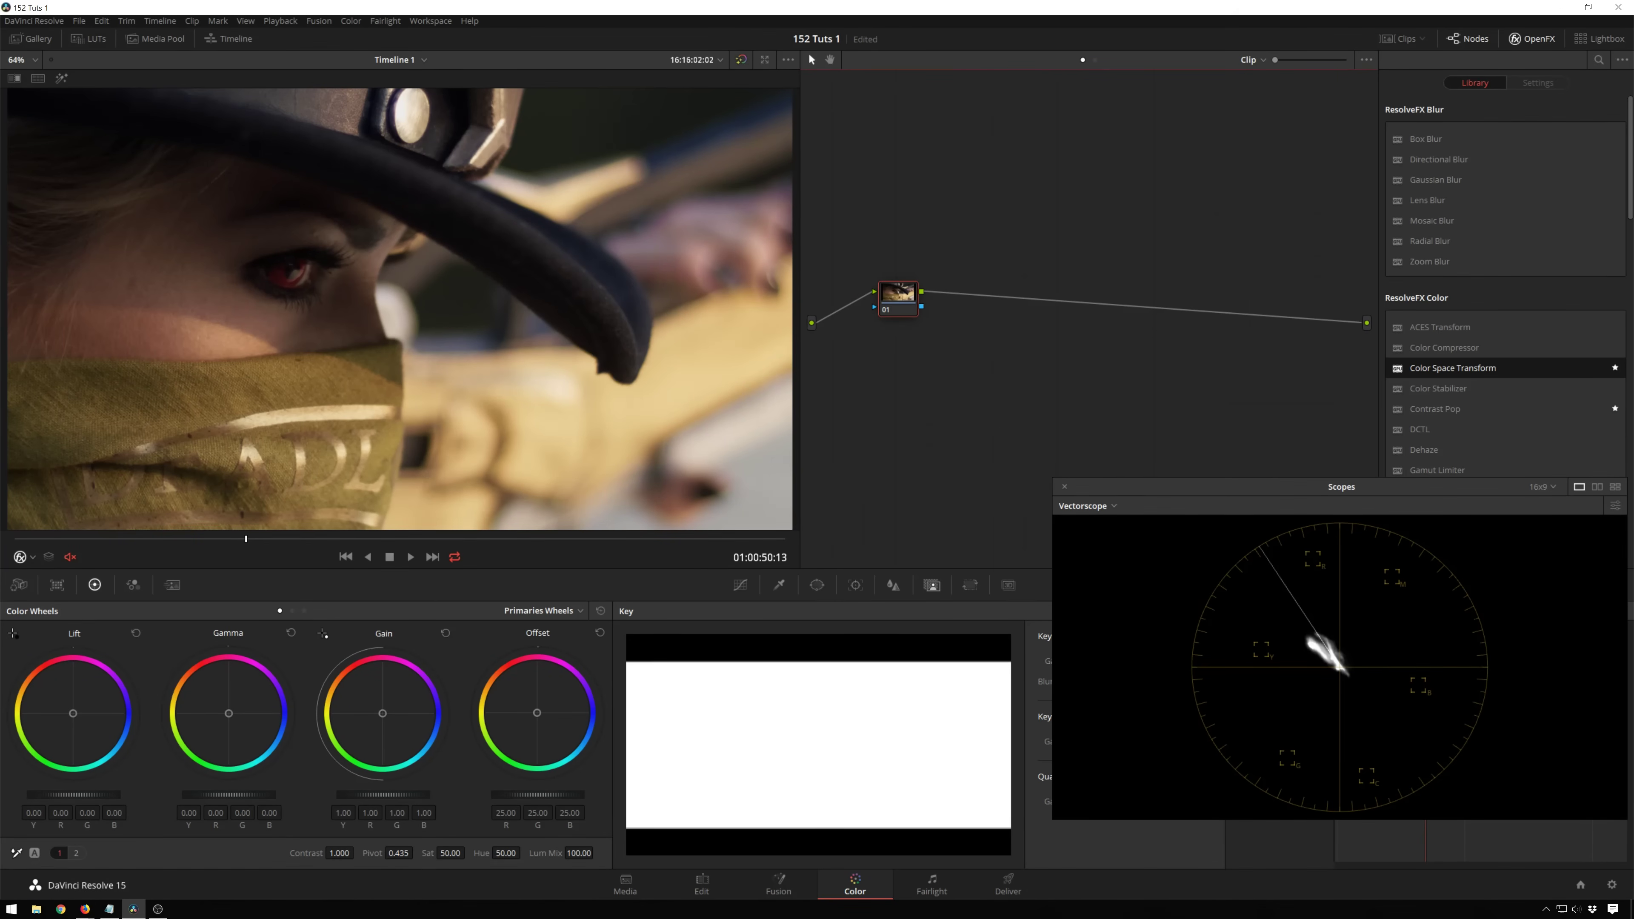
pyautogui.click(1614, 487)
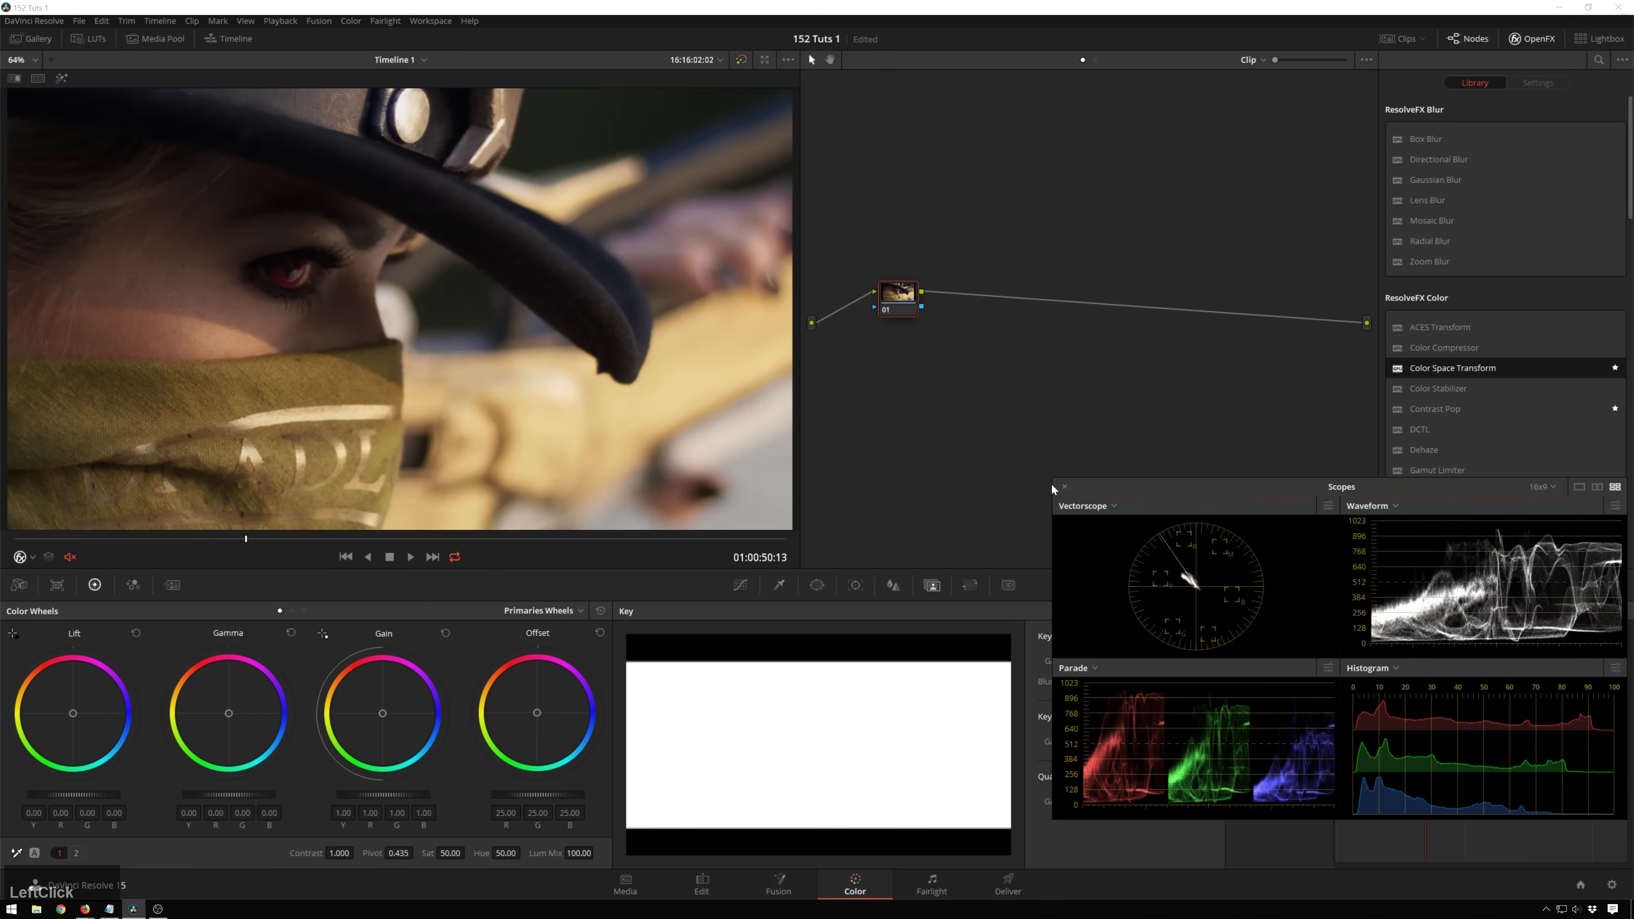
pyautogui.moveTo(1171, 479); pyautogui.dragTo(1174, 550)
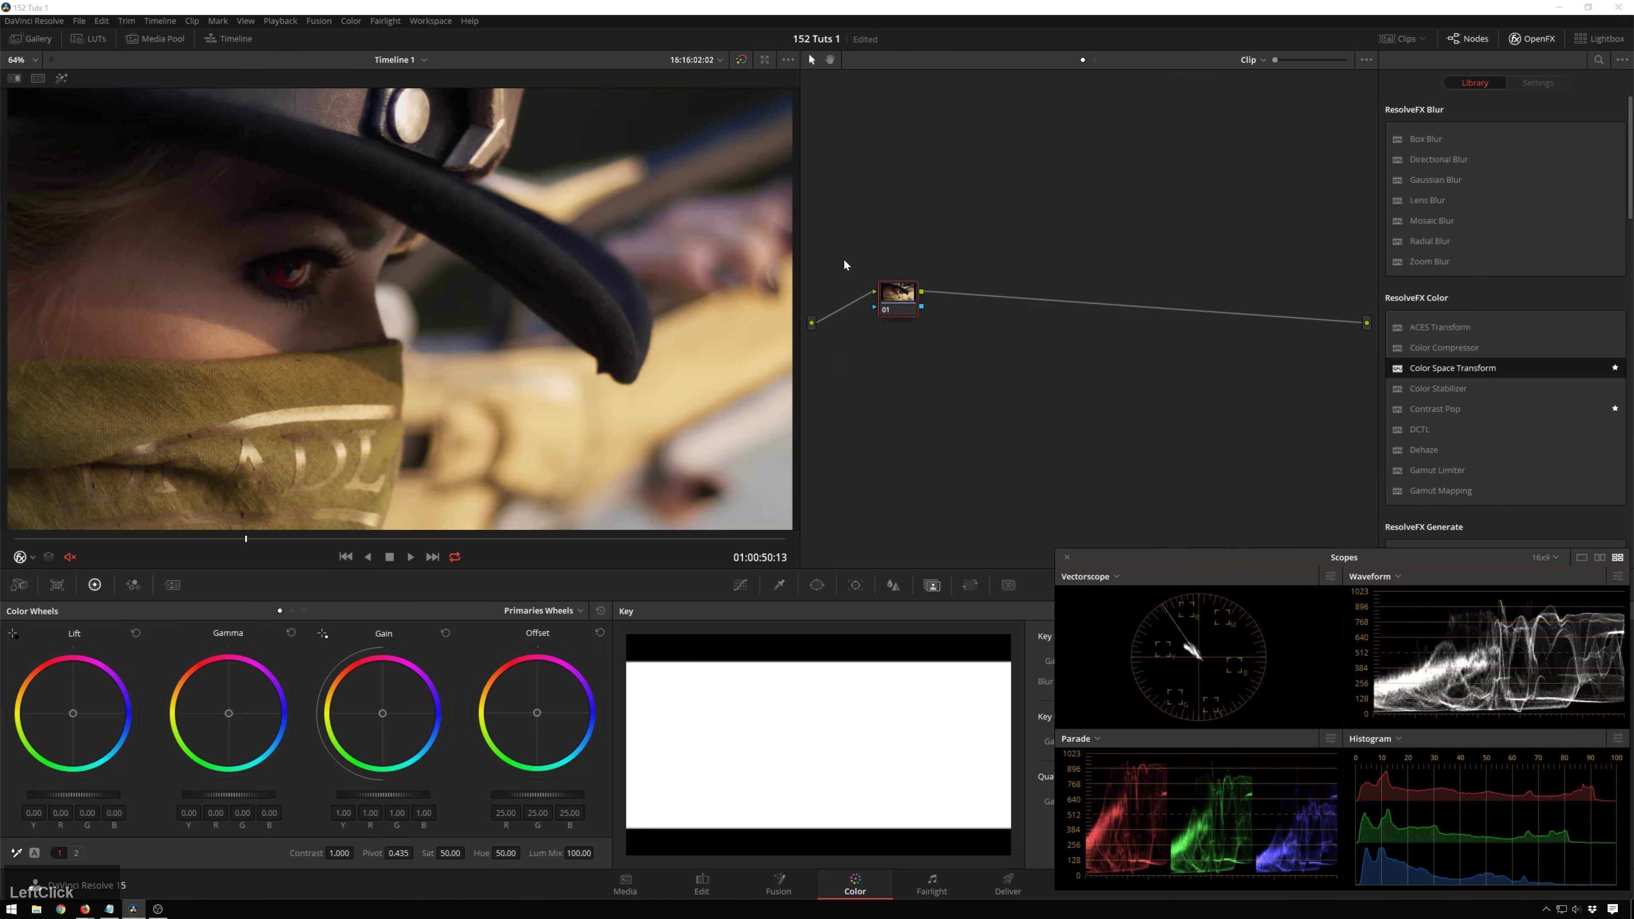
# Set node 01's color space to Lab (CIE)
pyautogui.click(899, 295)
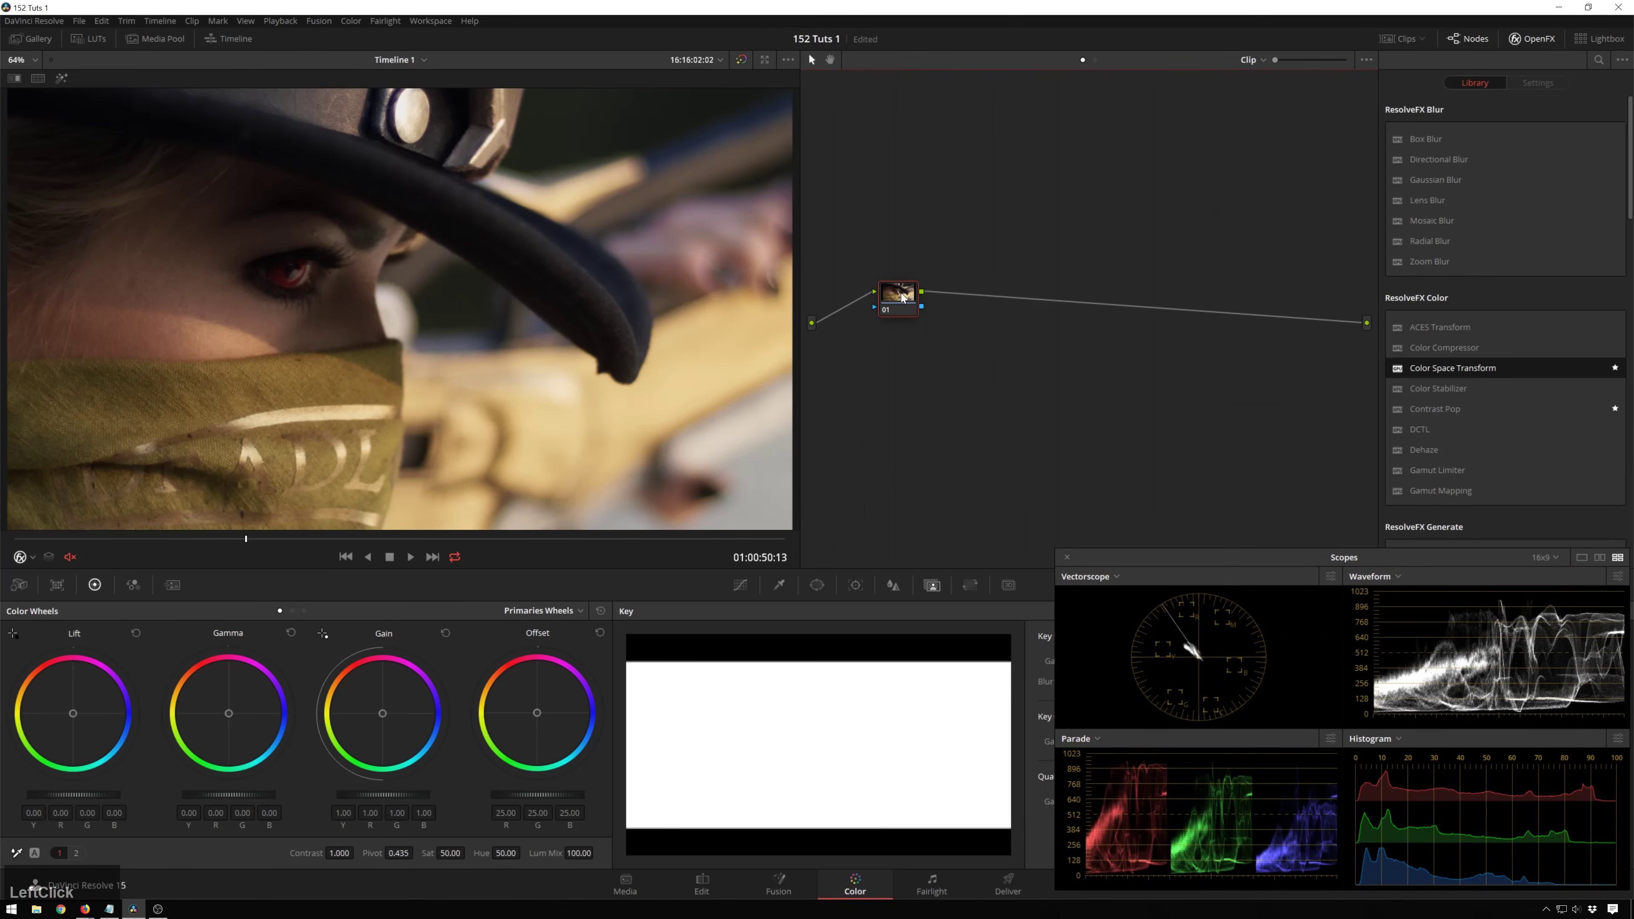
pyautogui.rightClick(901, 296)
pyautogui.moveTo(971, 482)
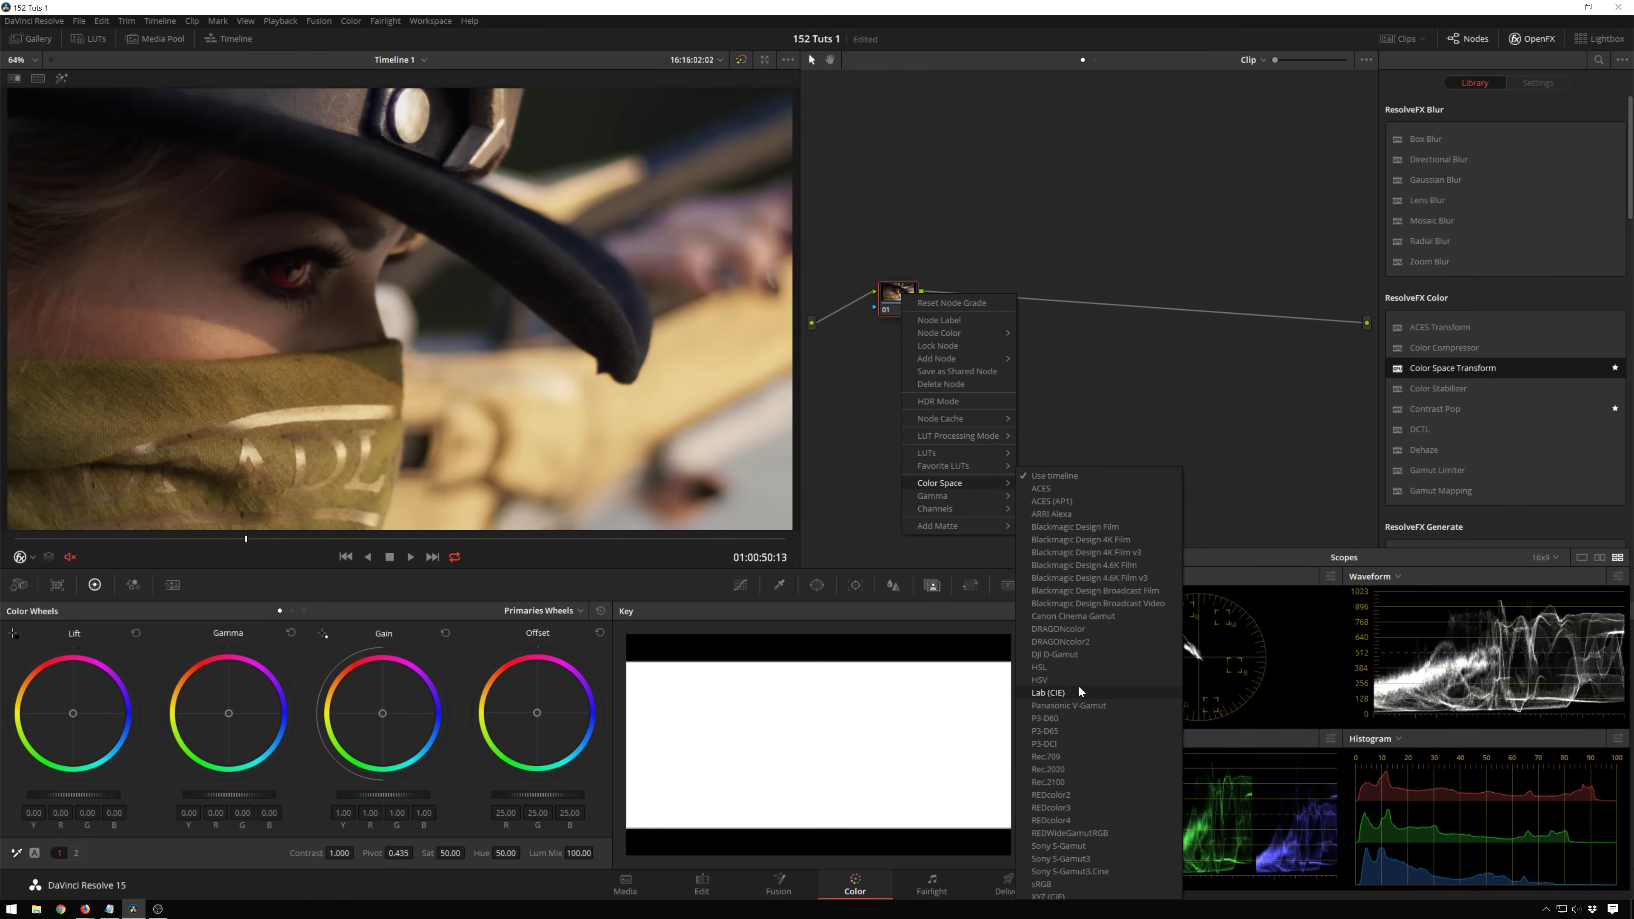
pyautogui.click(1077, 664)
# Move node 01 lower in the graph, show its custom curves and shift the scopes window off the curve editor
pyautogui.moveTo(873, 298); pyautogui.dragTo(851, 350)
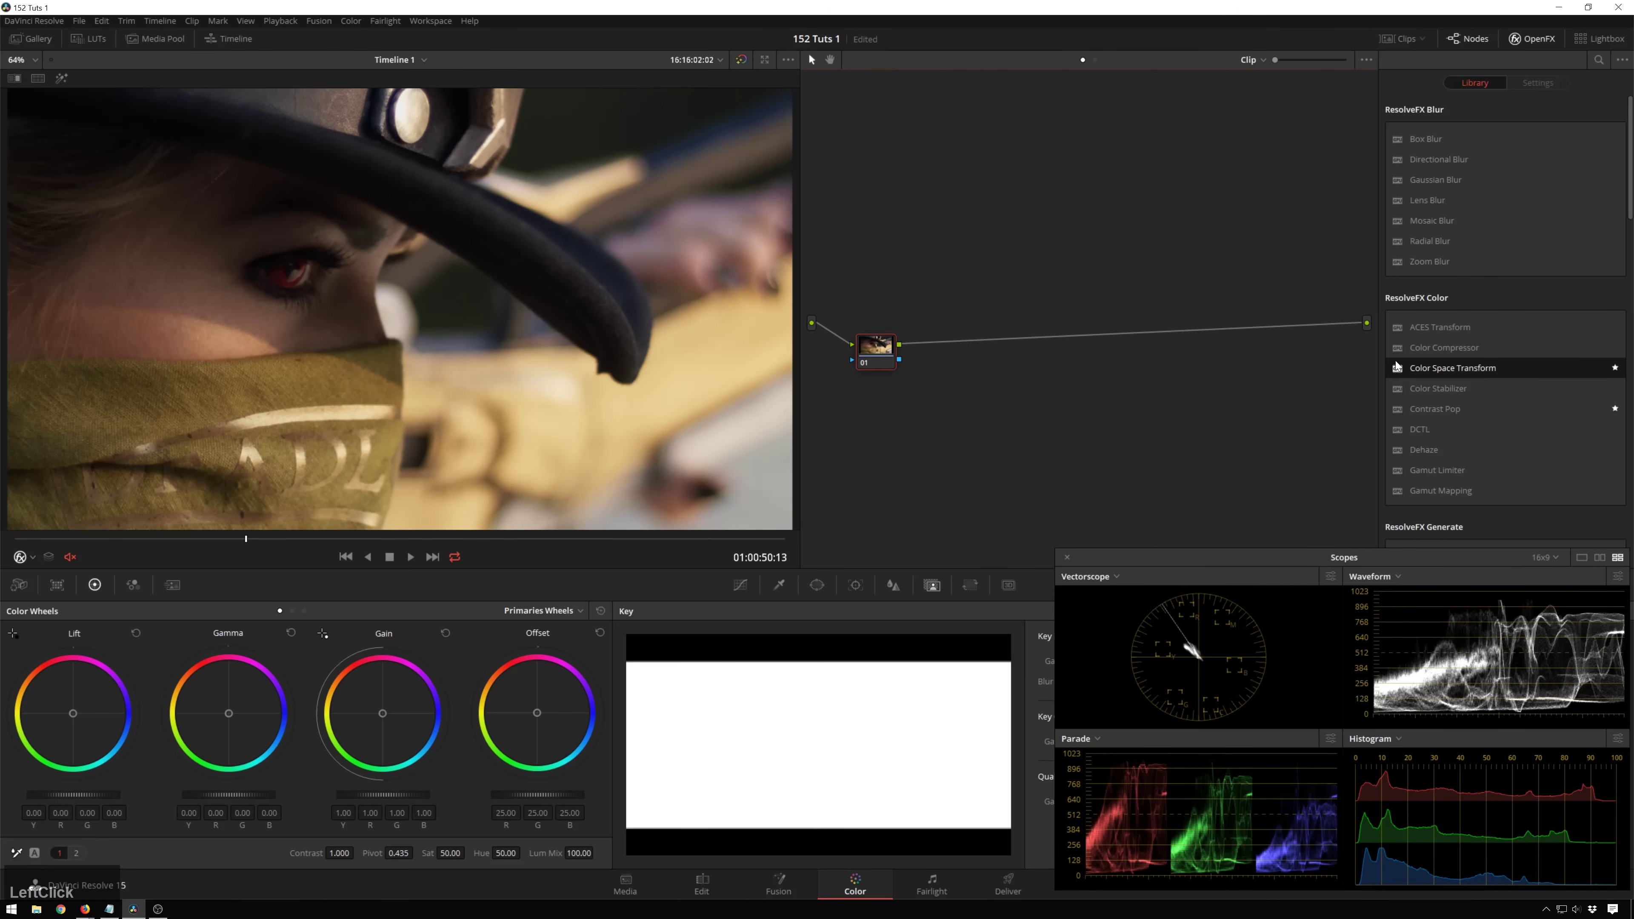
pyautogui.click(740, 586)
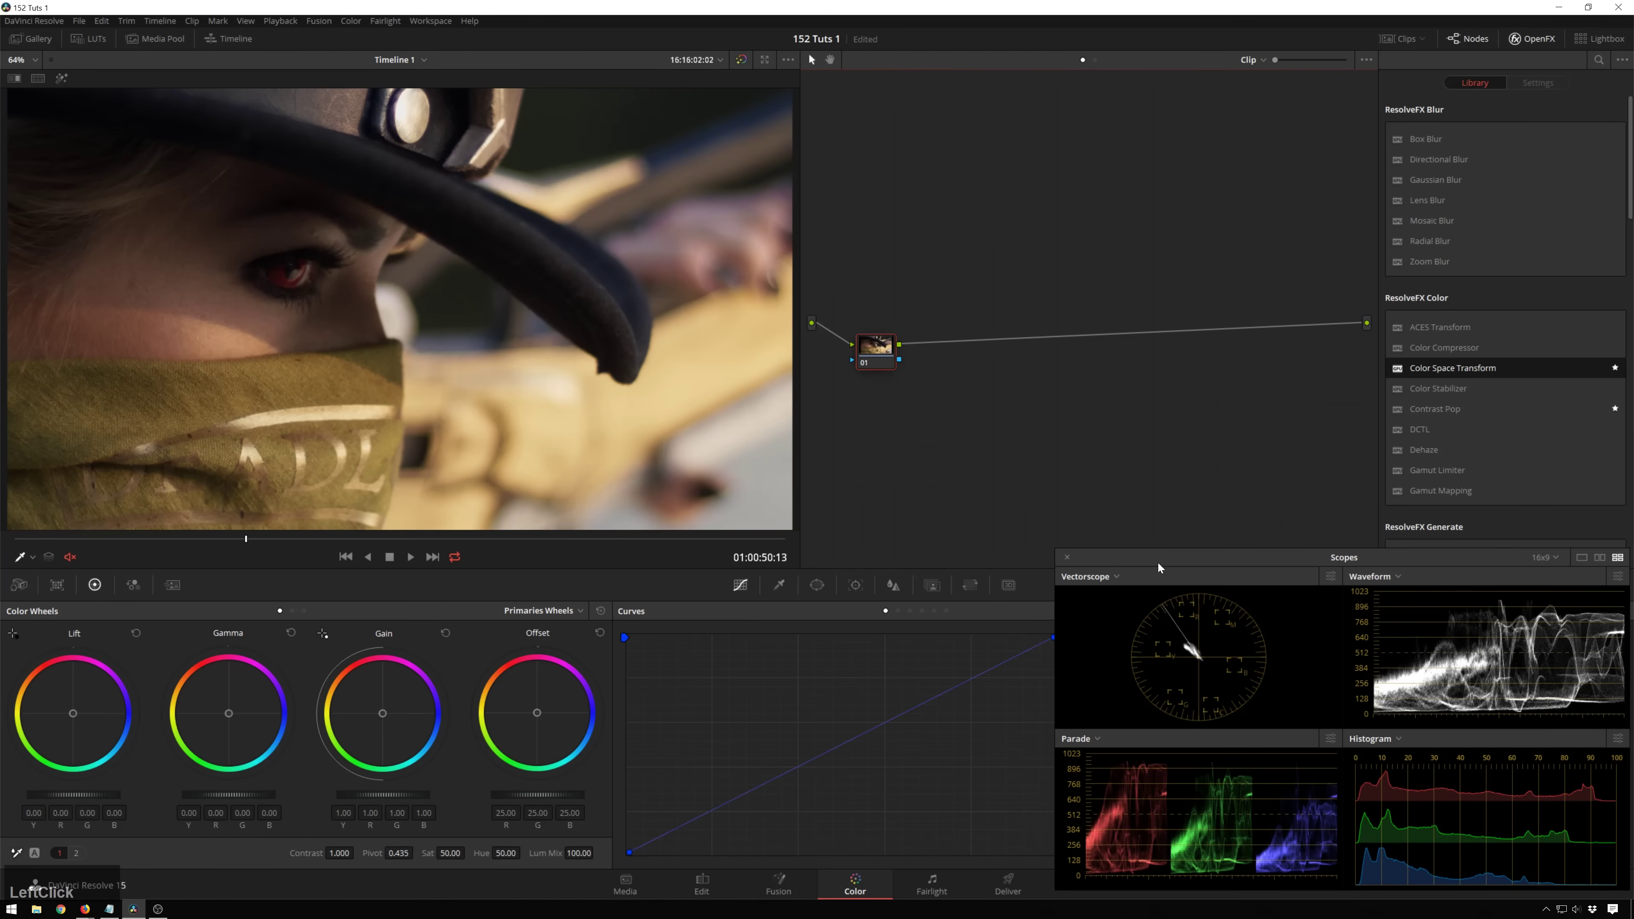
pyautogui.moveTo(1158, 561); pyautogui.dragTo(122, 549)
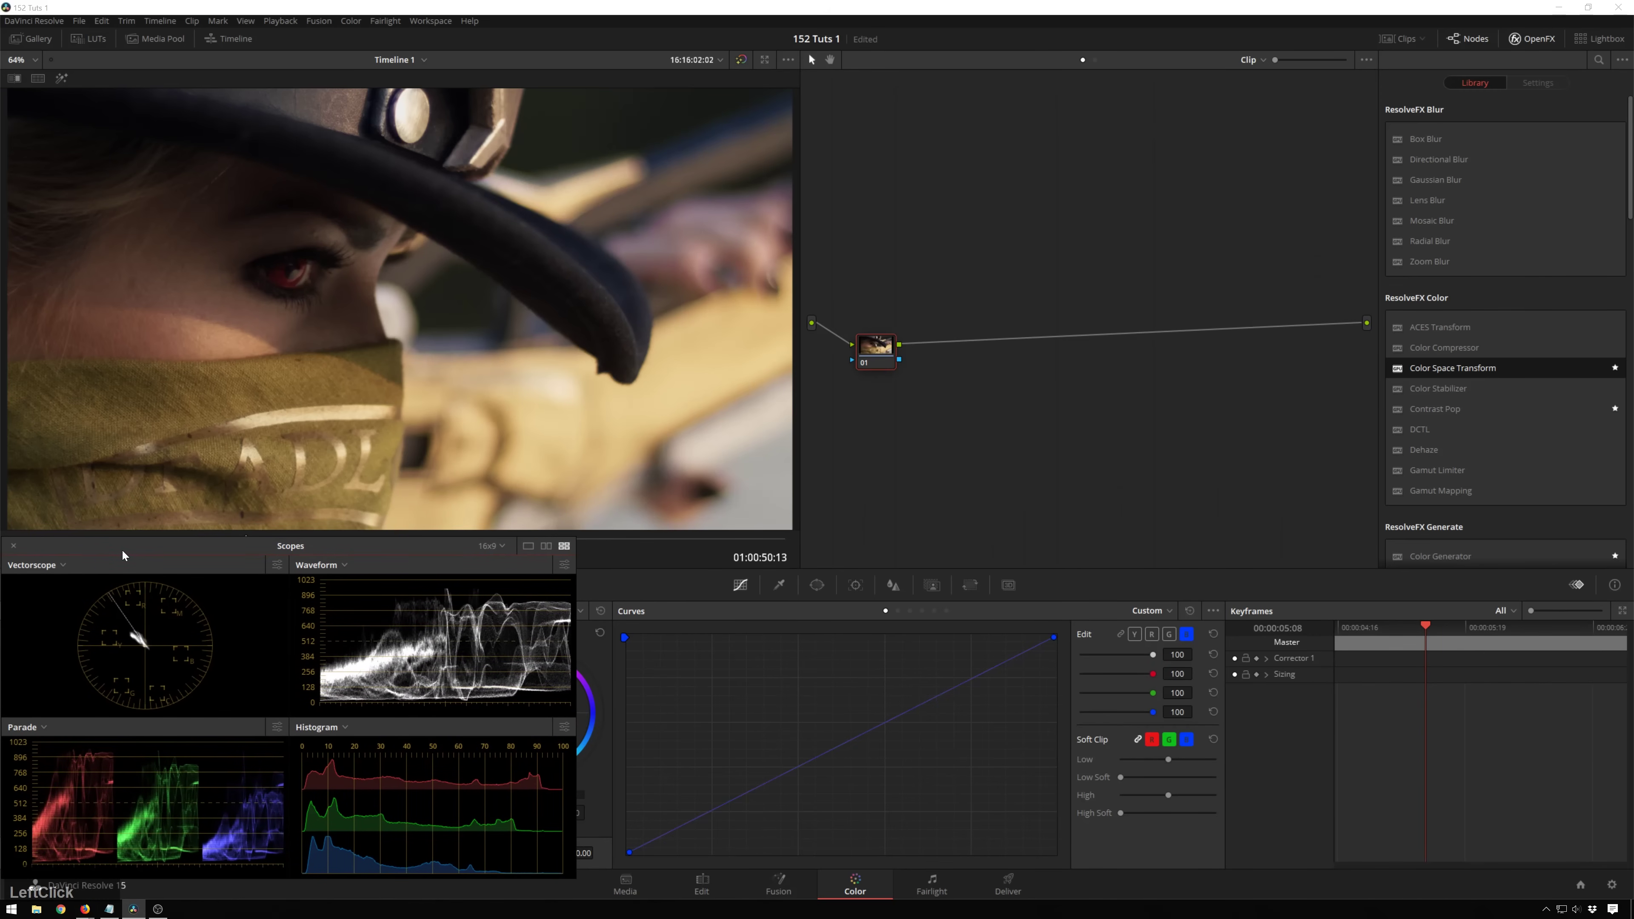
# Try bending the midtones of the red and green channel curves on node 01
pyautogui.click(1151, 634)
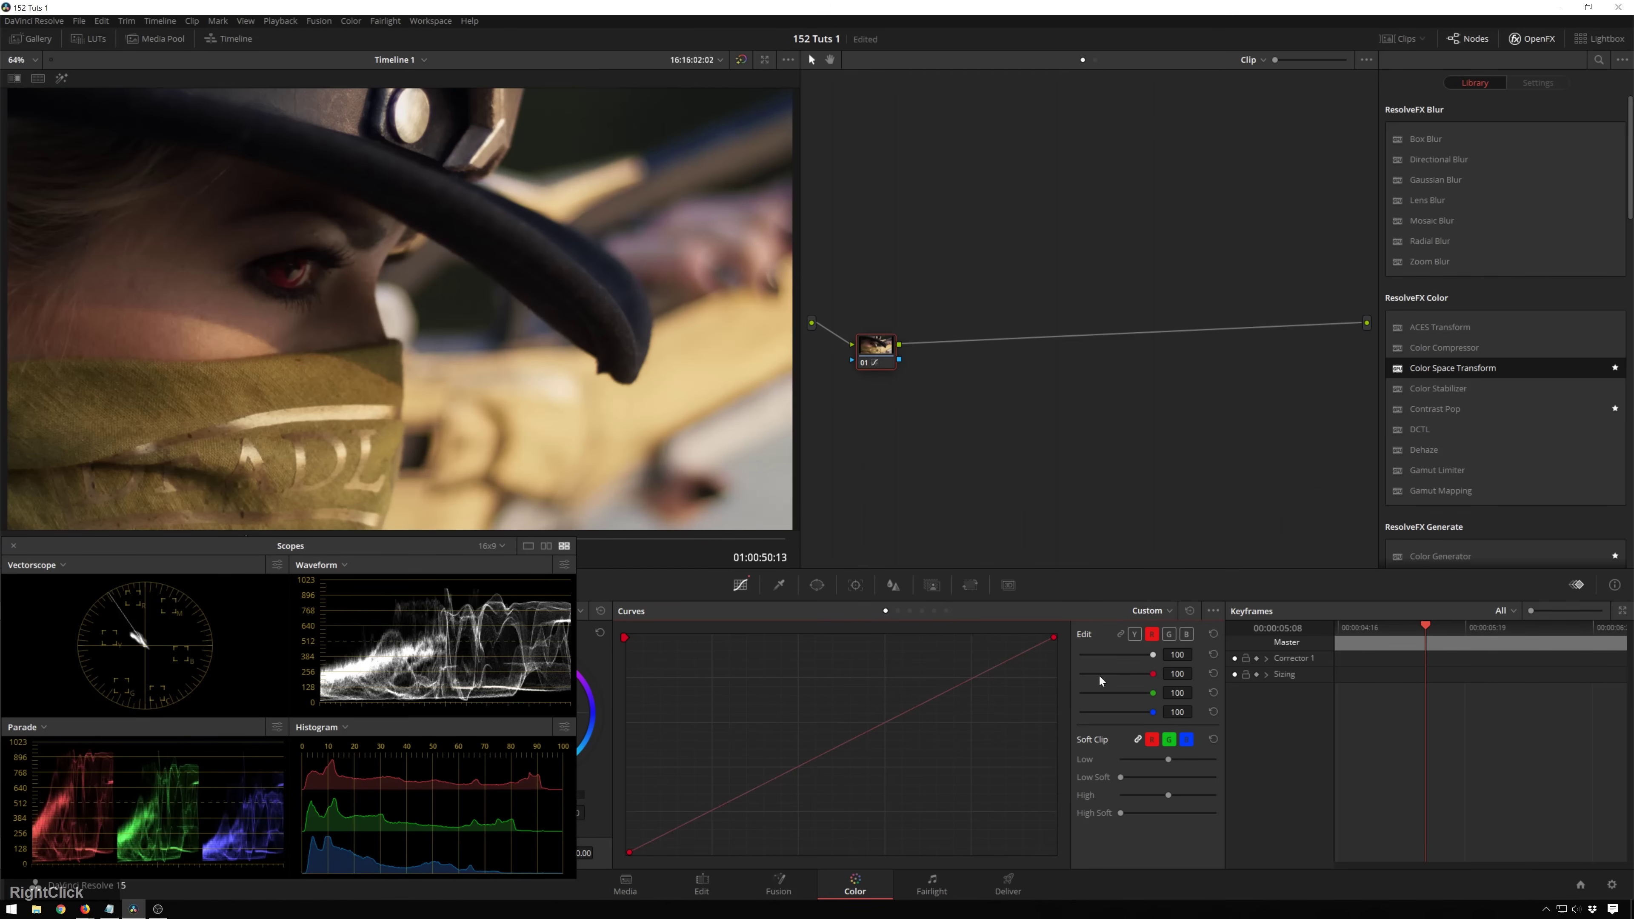
pyautogui.click(1169, 634)
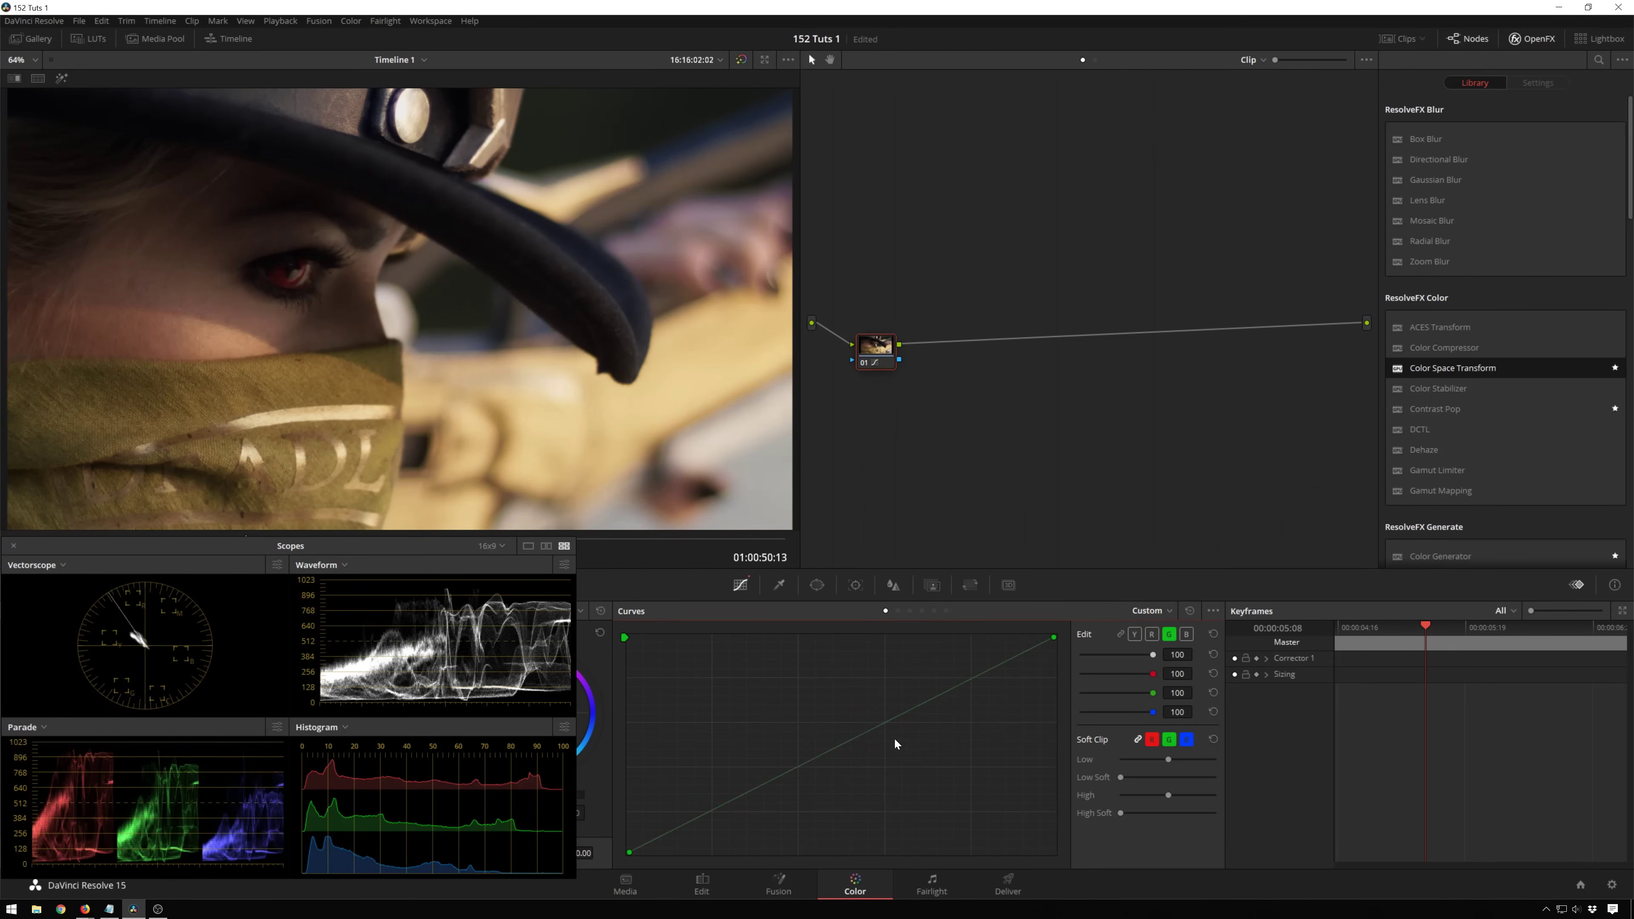
pyautogui.moveTo(843, 743)
pyautogui.mouseDown()
pyautogui.moveTo(828, 716)
pyautogui.moveTo(853, 742)
pyautogui.mouseUp()
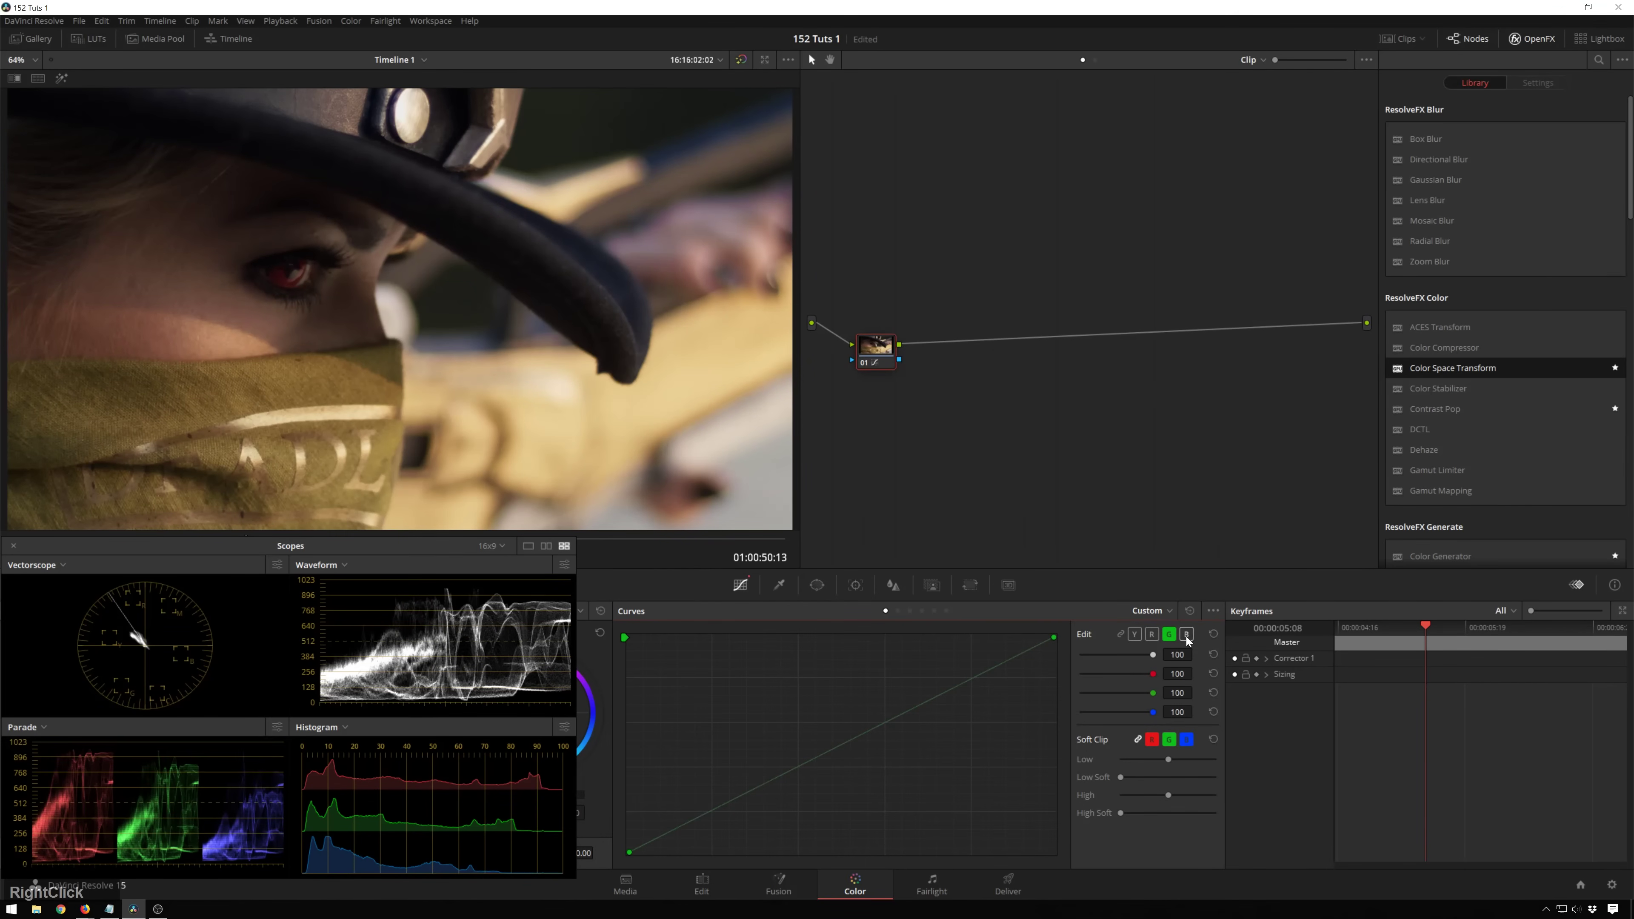
# Try reshaping node 01's blue curve by moving its midpoint, white point and shadows, and reset the curves
pyautogui.click(1186, 634)
pyautogui.moveTo(867, 725); pyautogui.dragTo(833, 712)
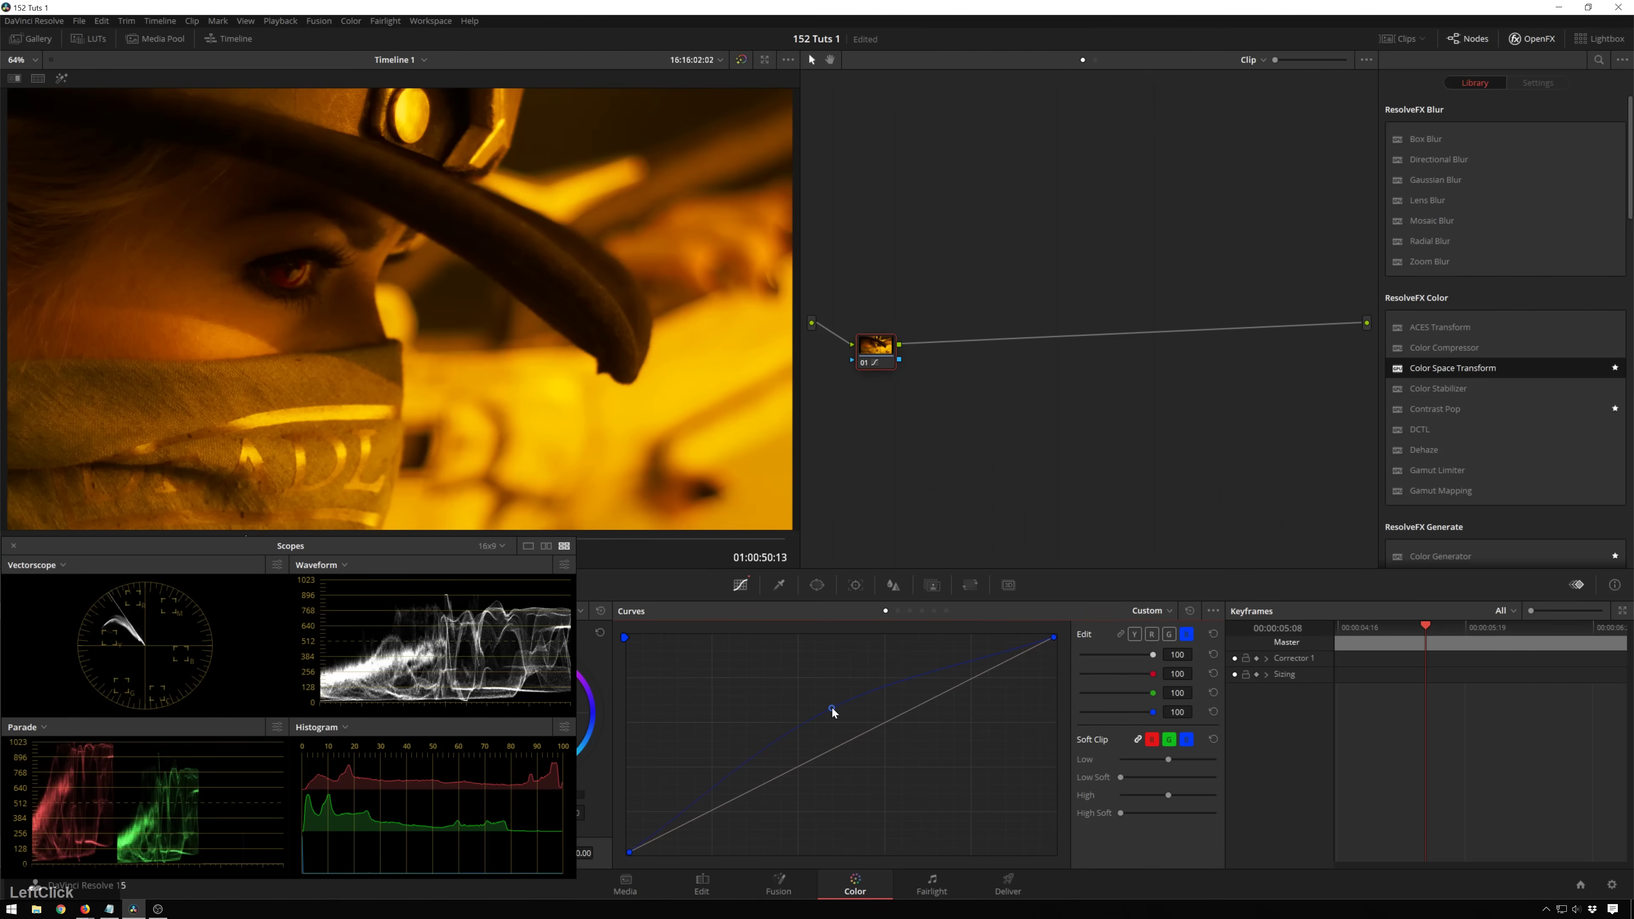
pyautogui.moveTo(832, 710); pyautogui.dragTo(847, 741)
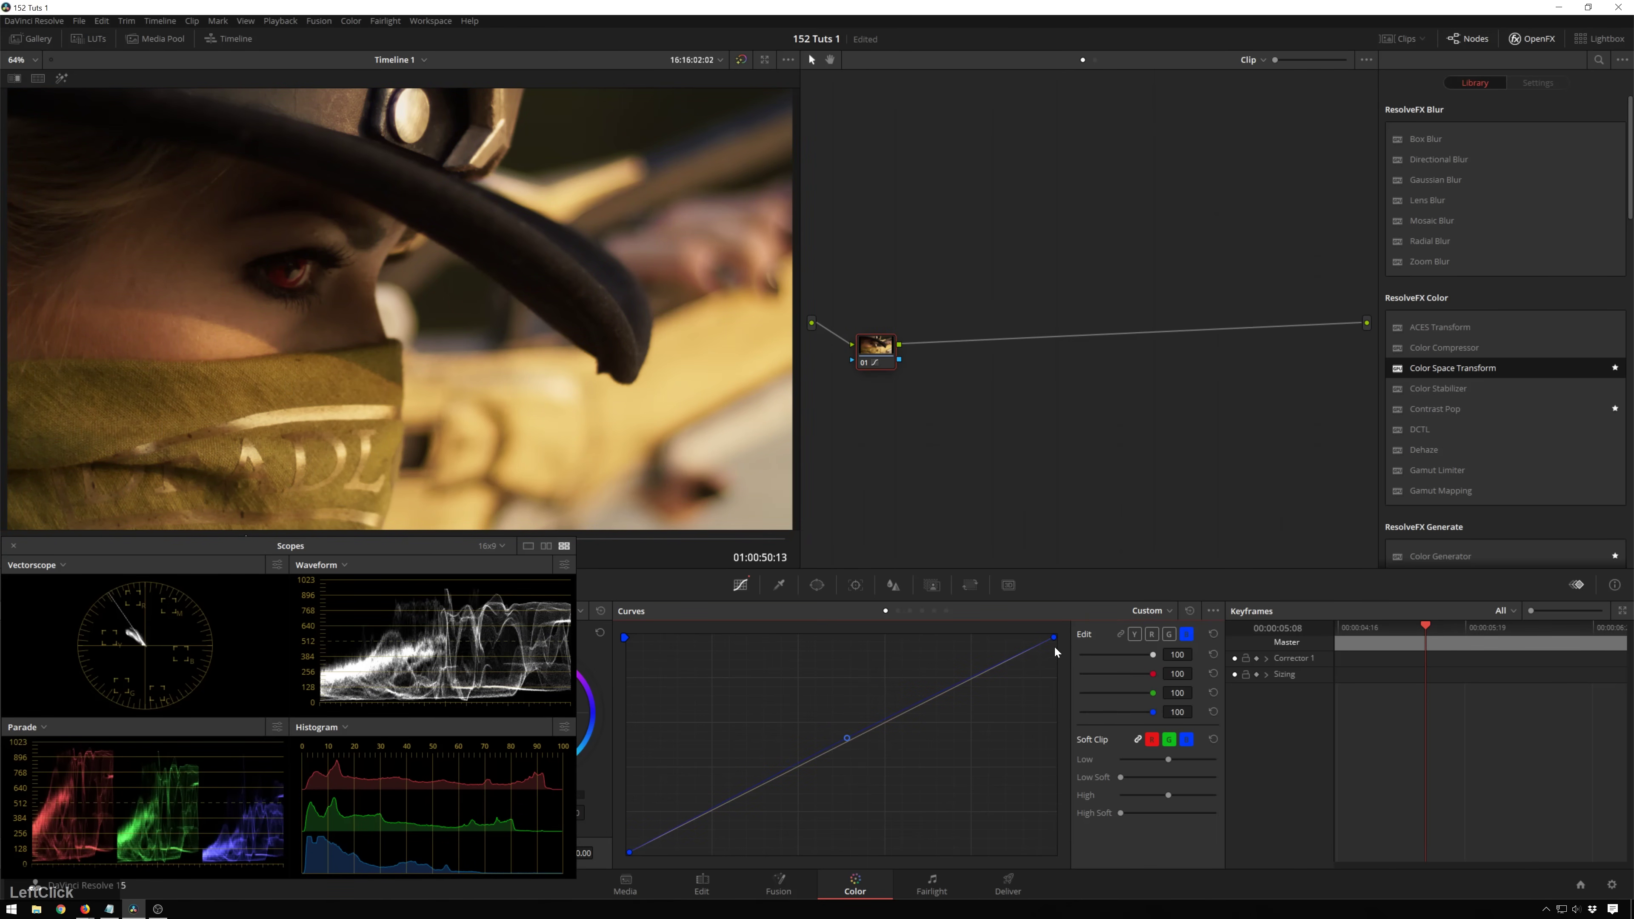
pyautogui.moveTo(1053, 637); pyautogui.dragTo(937, 591)
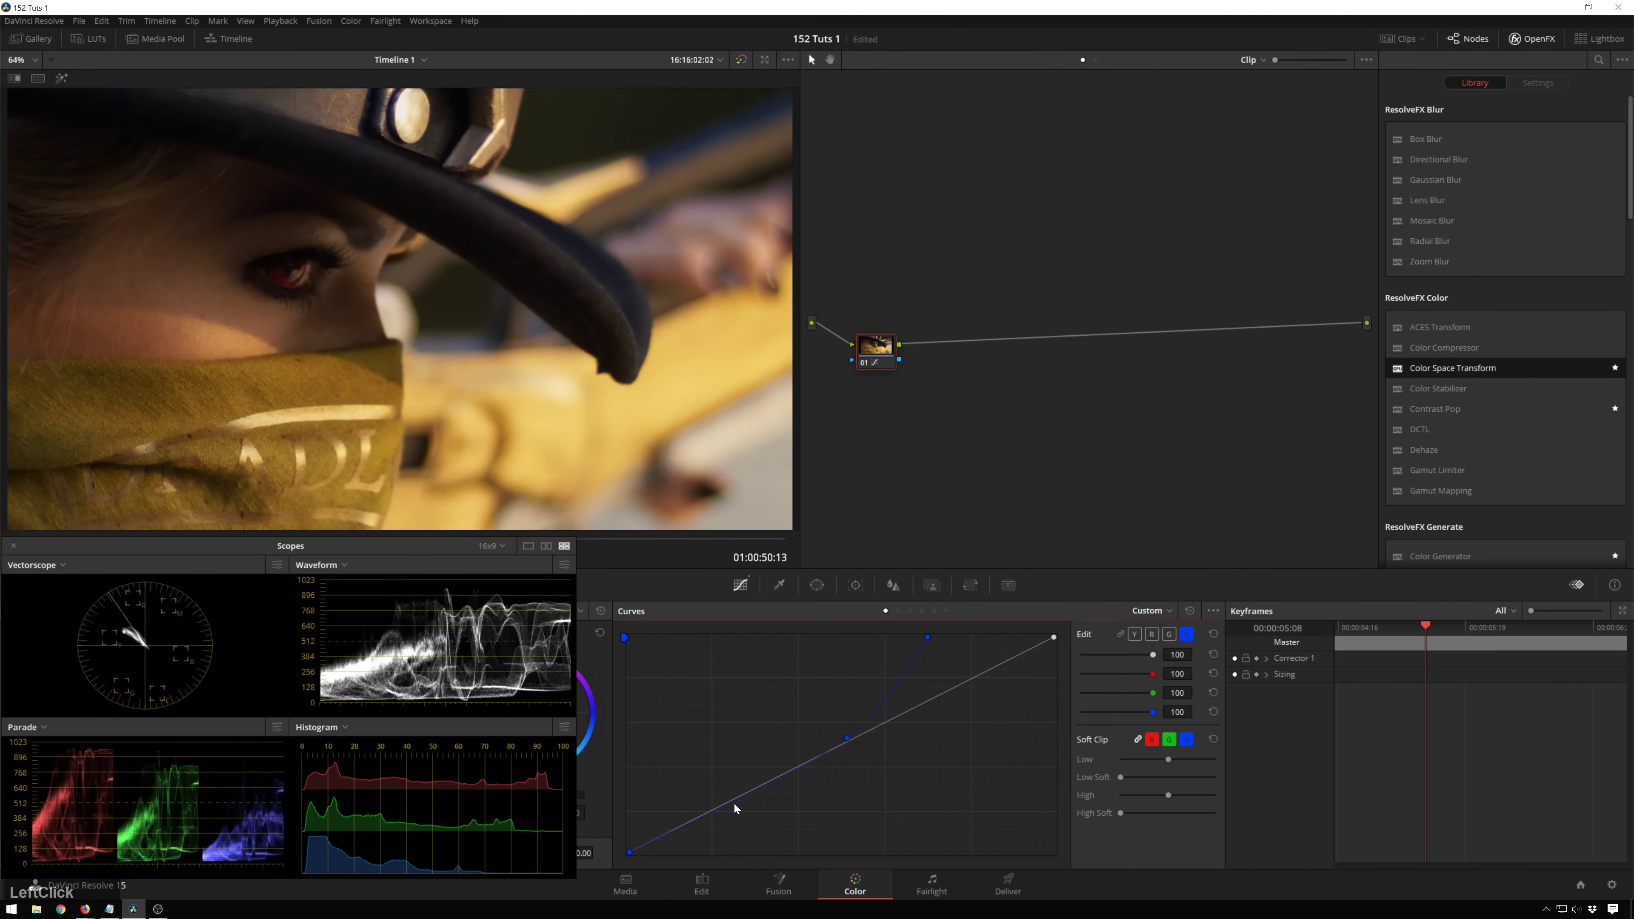
pyautogui.moveTo(734, 798); pyautogui.dragTo(762, 820)
pyautogui.click(1189, 610)
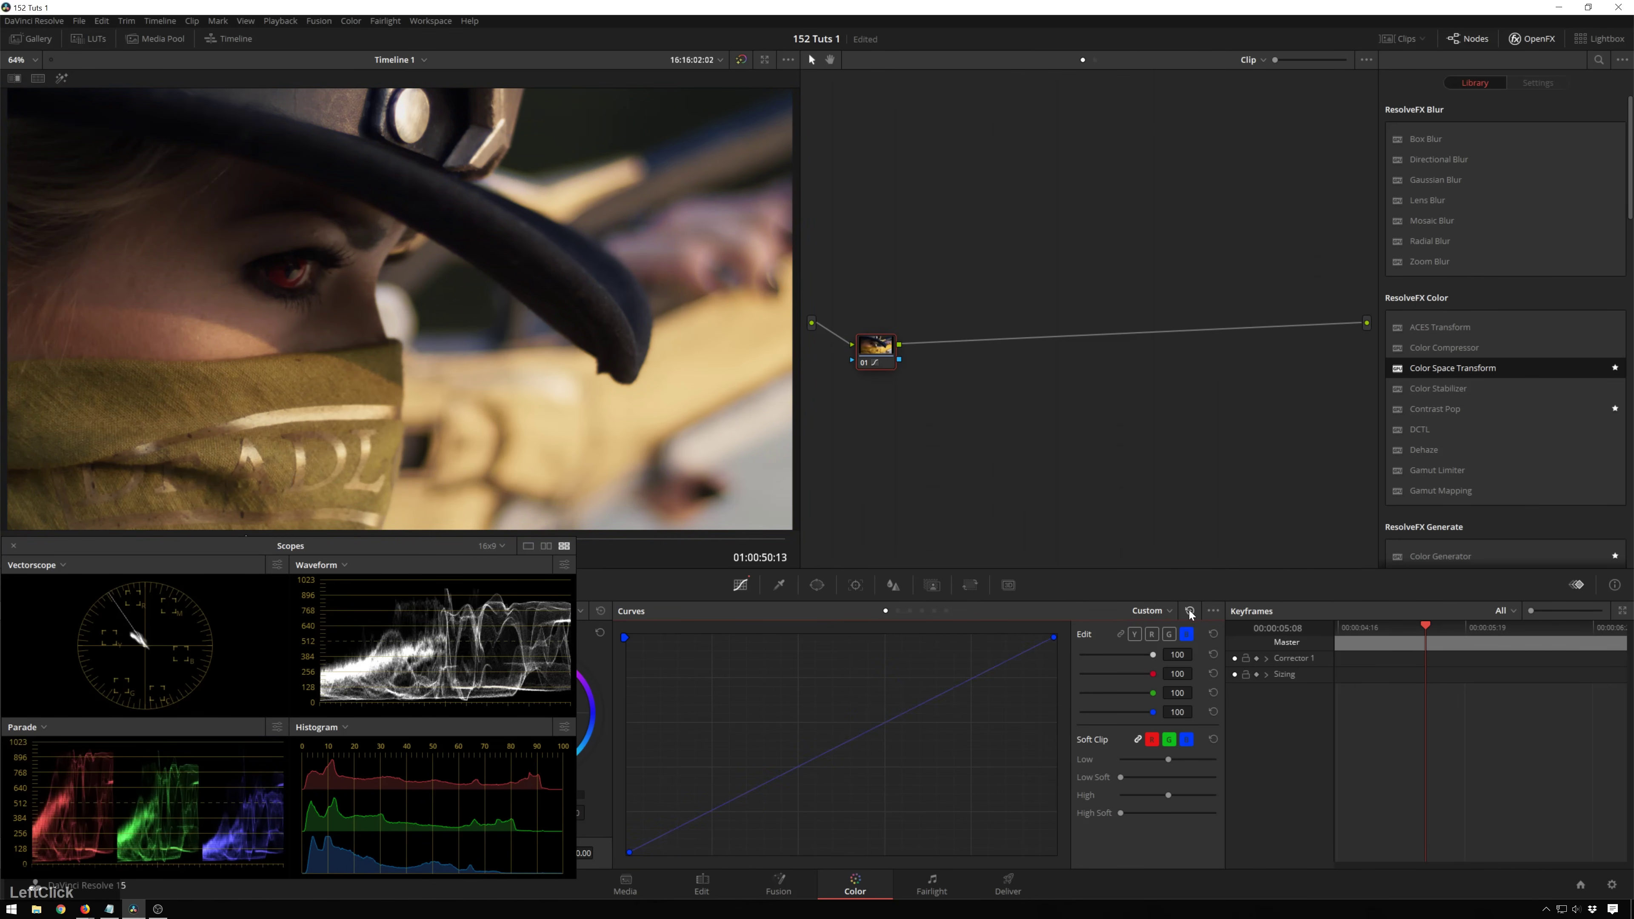
# Try an S-shaped blue curve with raised highlights and lowered shadows, and reset the curves
pyautogui.moveTo(928, 704); pyautogui.dragTo(906, 702)
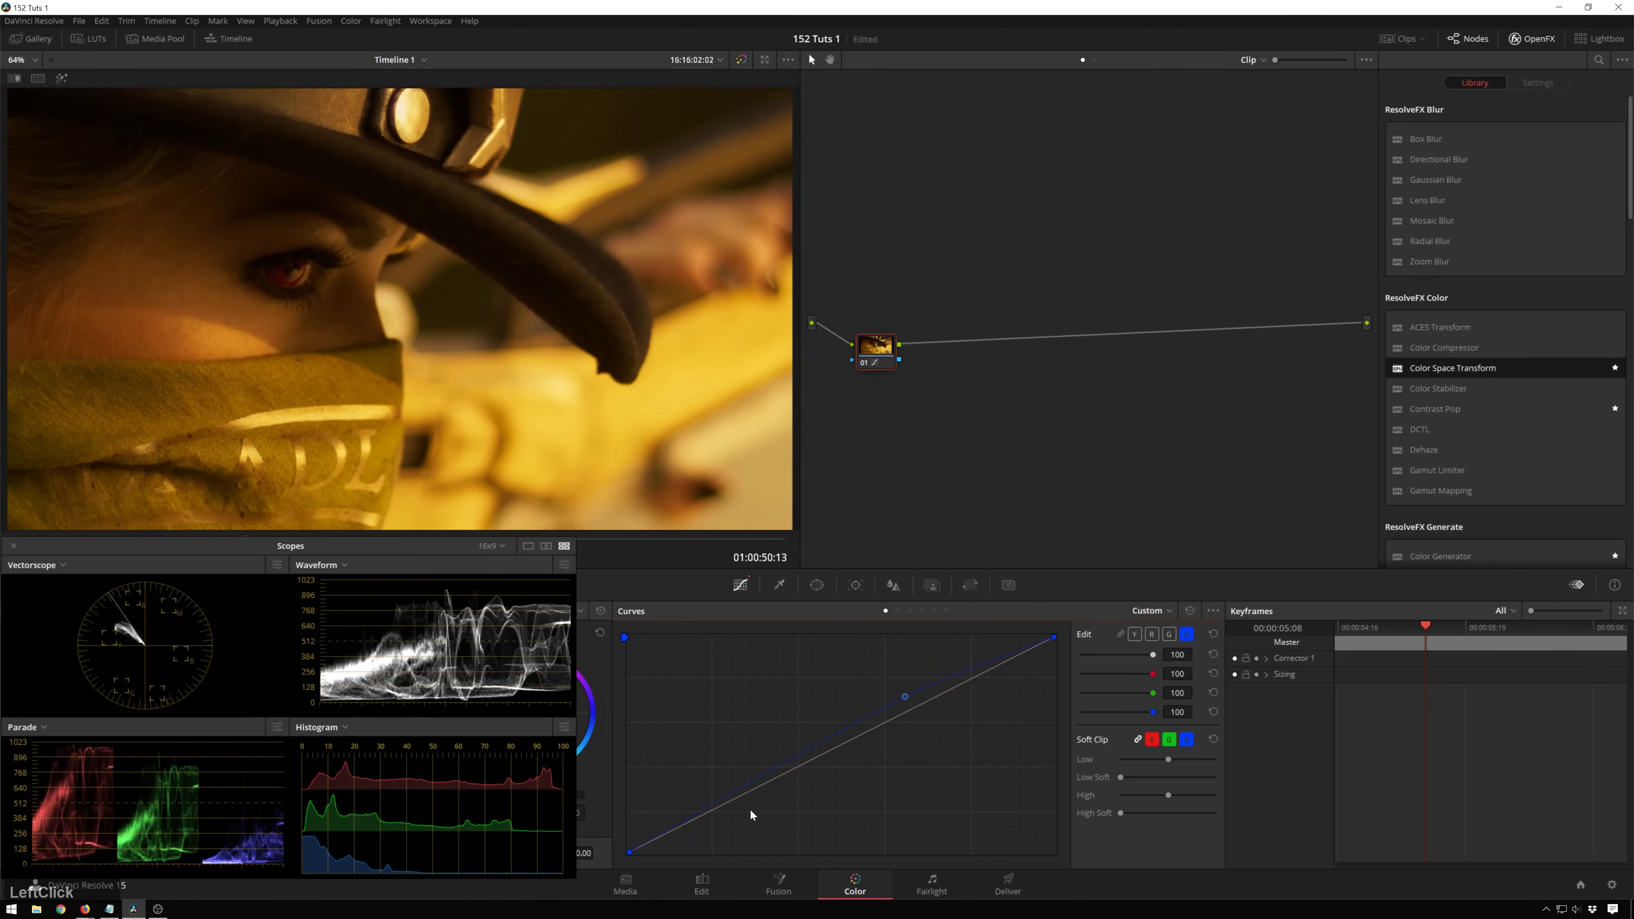
pyautogui.moveTo(750, 791); pyautogui.dragTo(767, 812)
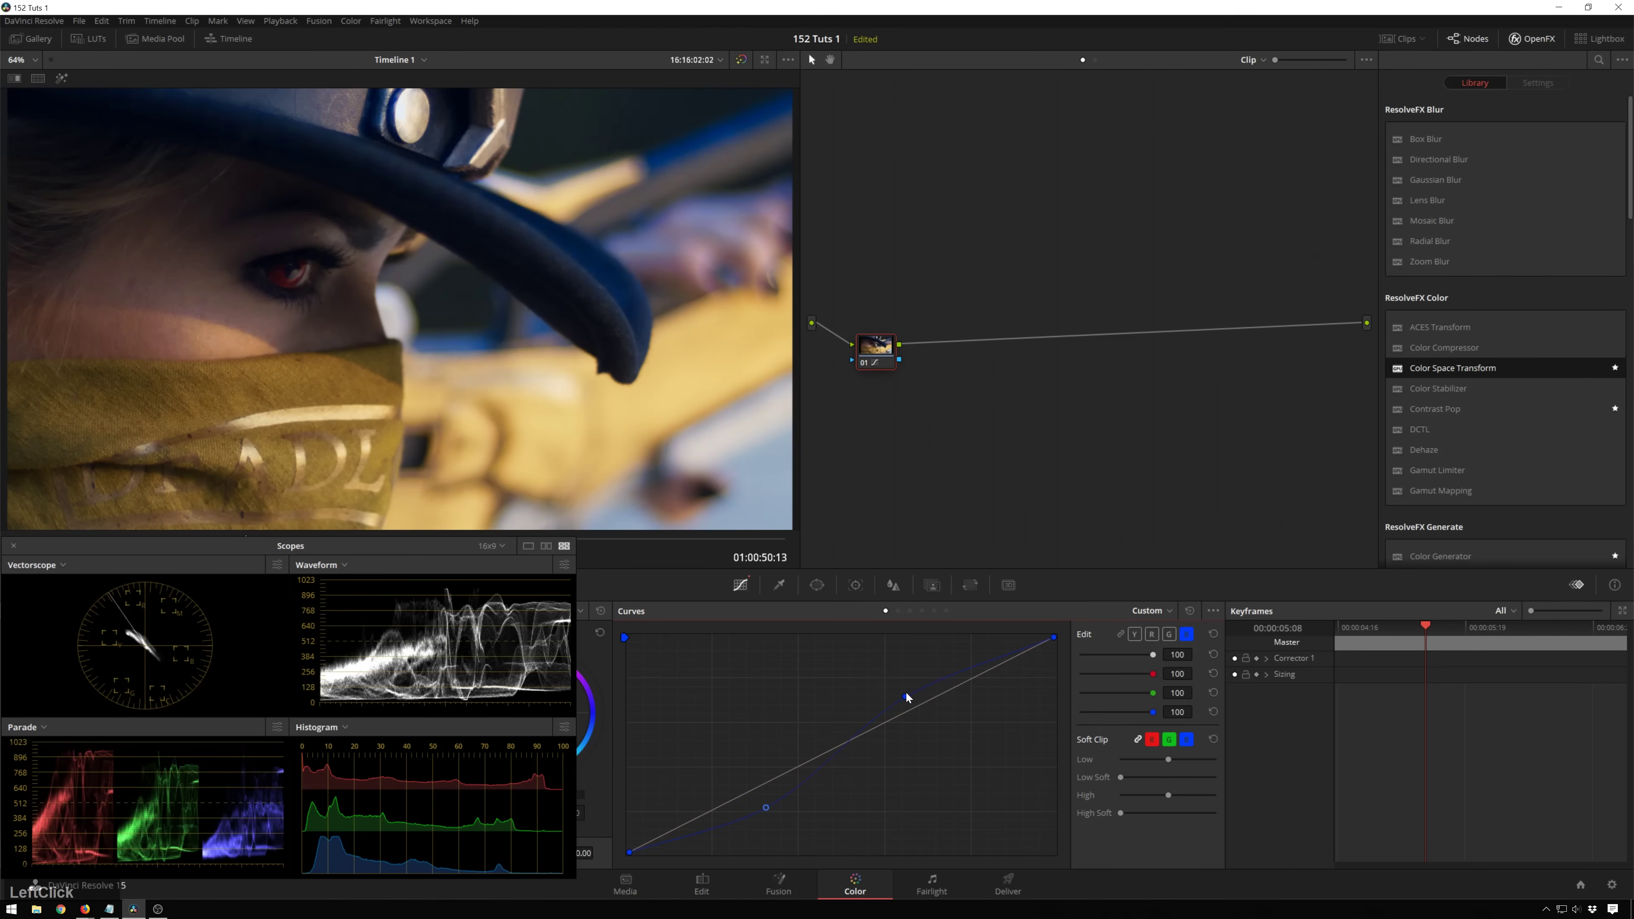
pyautogui.moveTo(905, 691); pyautogui.dragTo(904, 697)
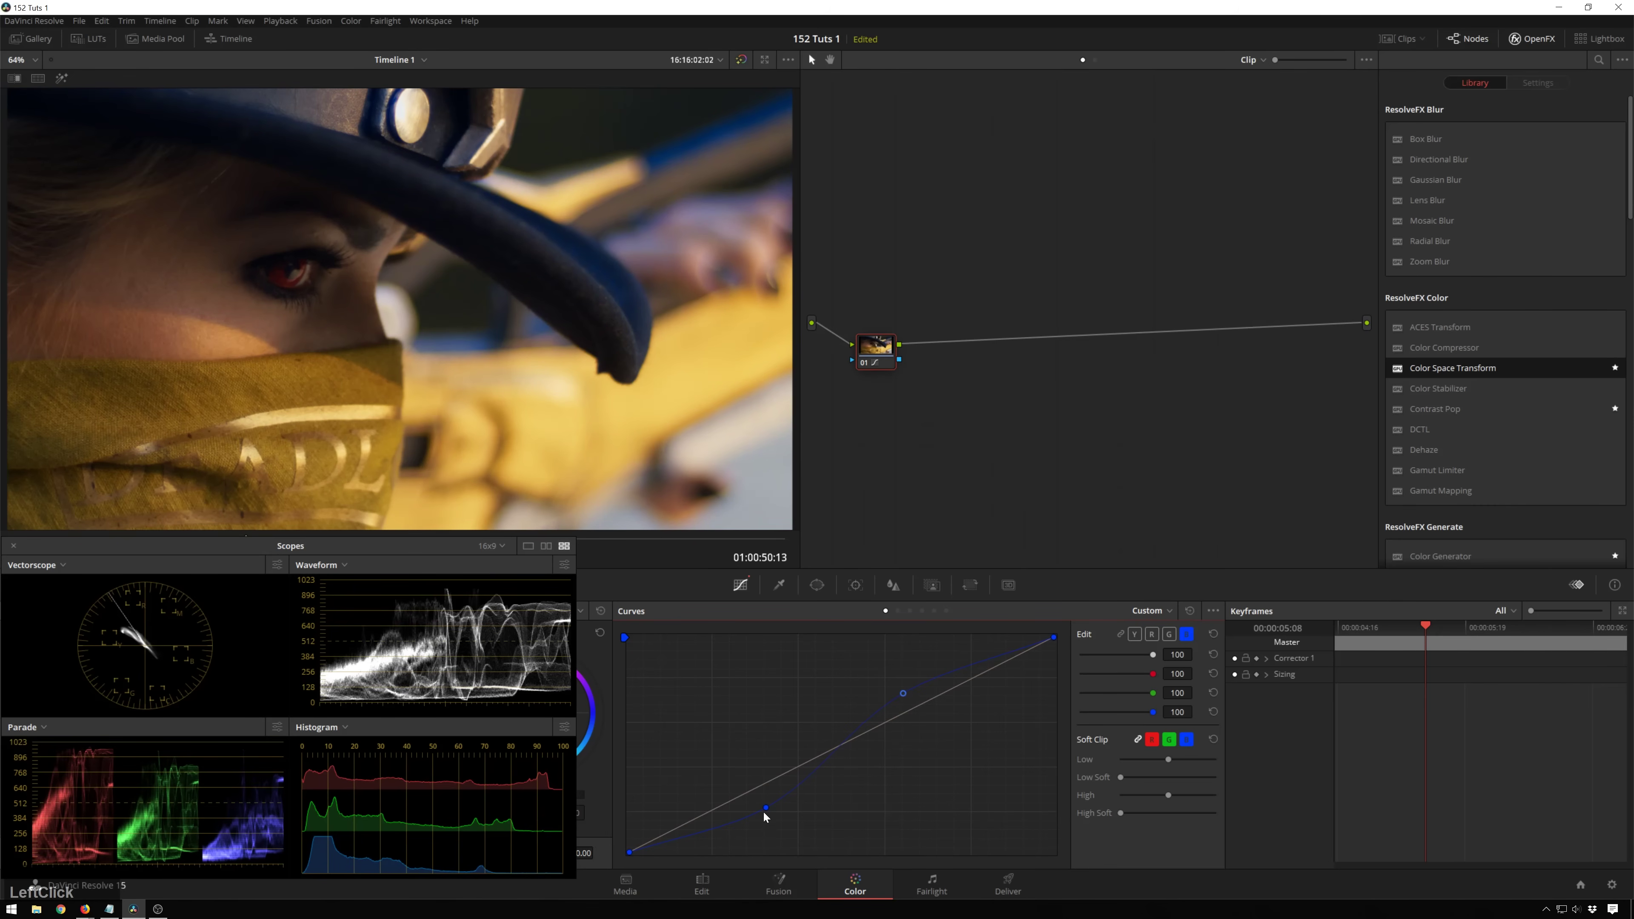
pyautogui.click(1189, 610)
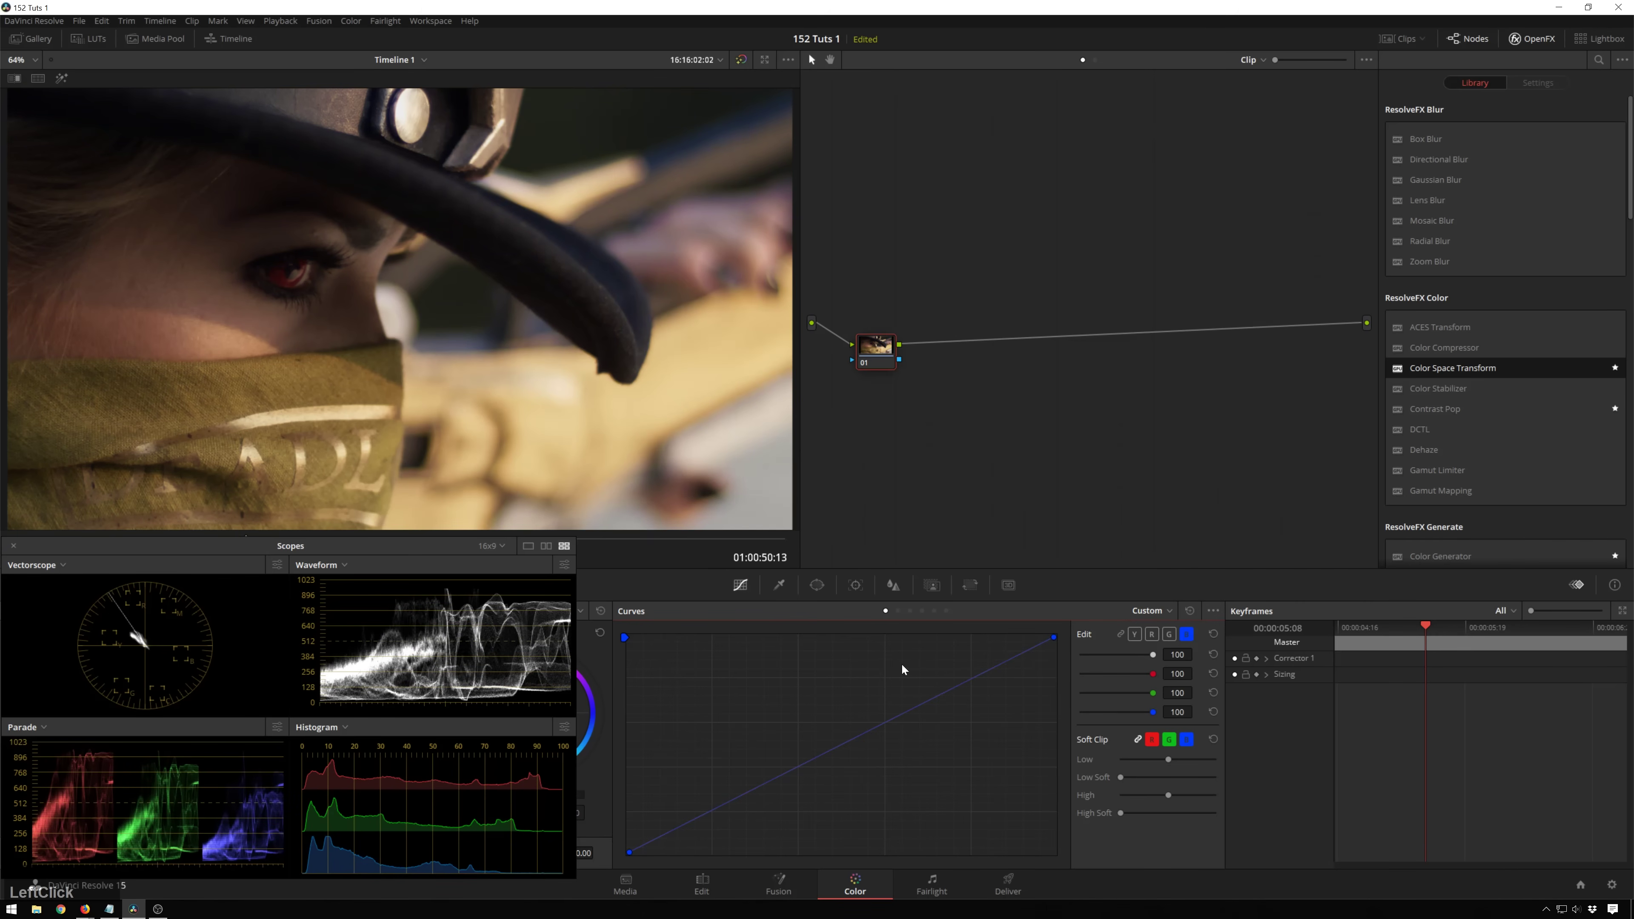
# Shape the blue curve with two raised points in the highlights and a lowered shadow point, comparing node 01 off and on
pyautogui.moveTo(909, 707); pyautogui.dragTo(901, 699)
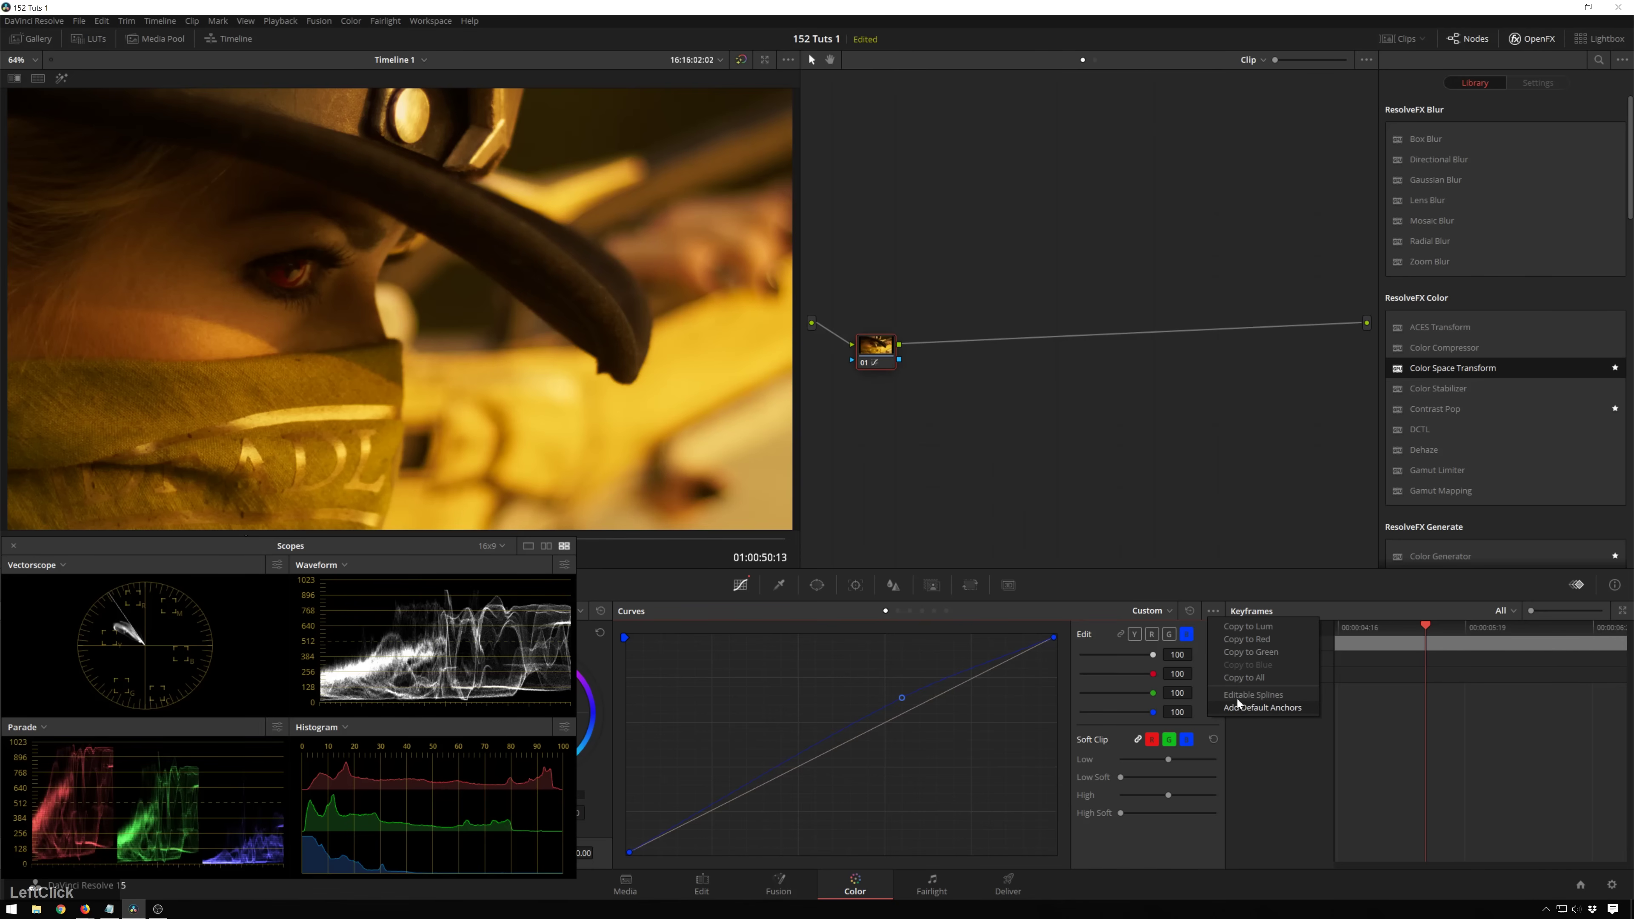
pyautogui.click(946, 676)
pyautogui.click(805, 747)
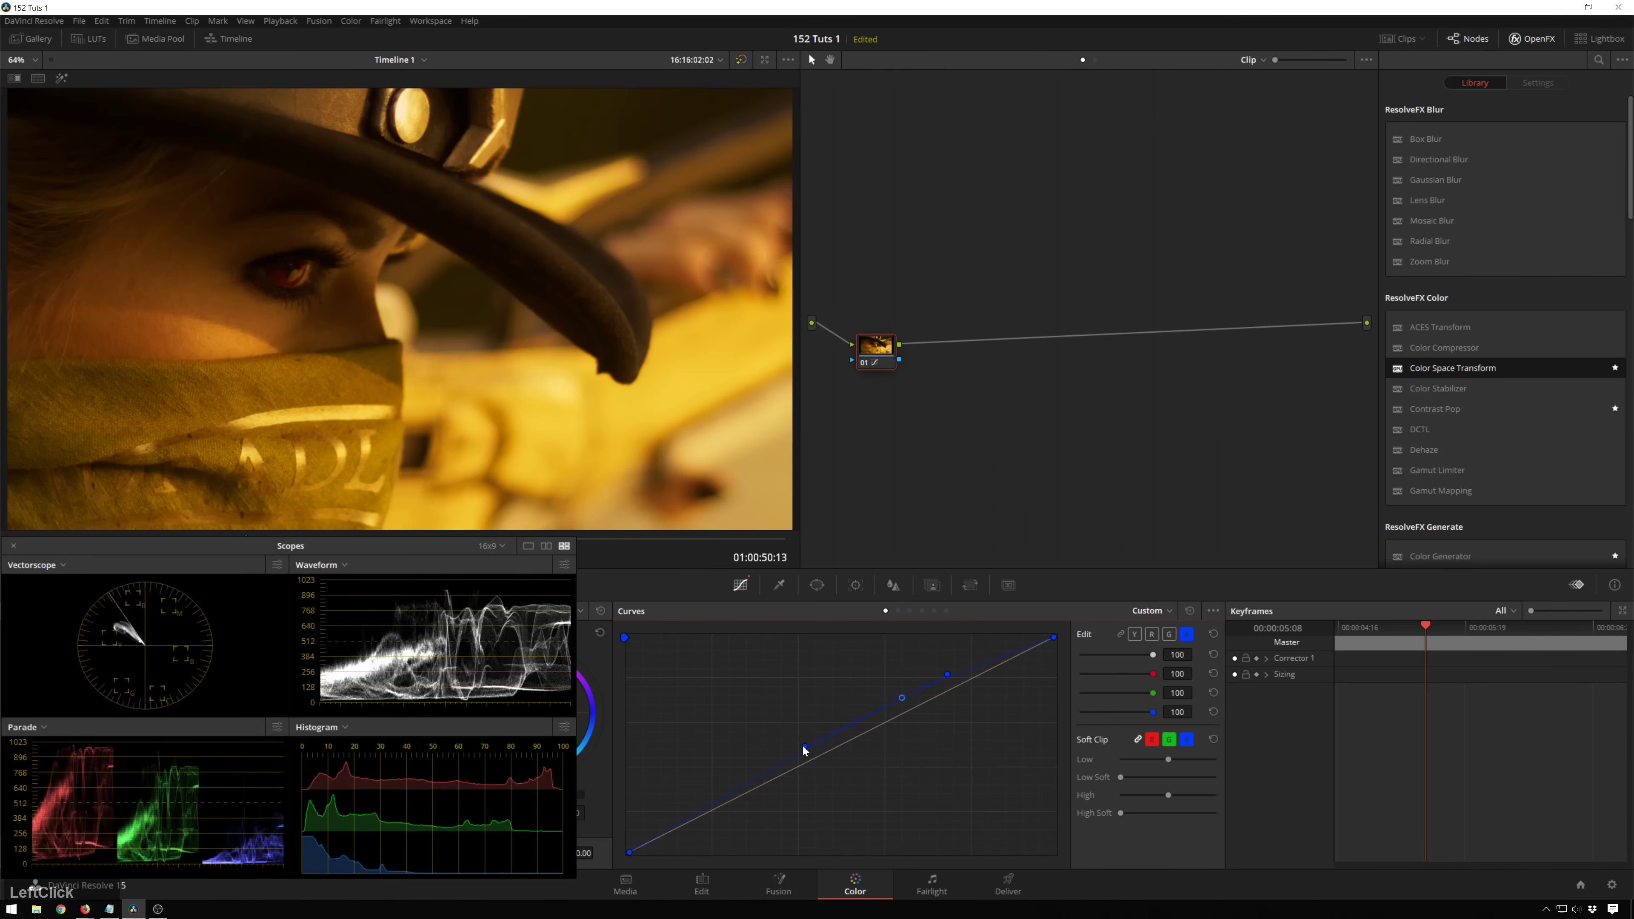
pyautogui.moveTo(805, 747); pyautogui.dragTo(816, 785)
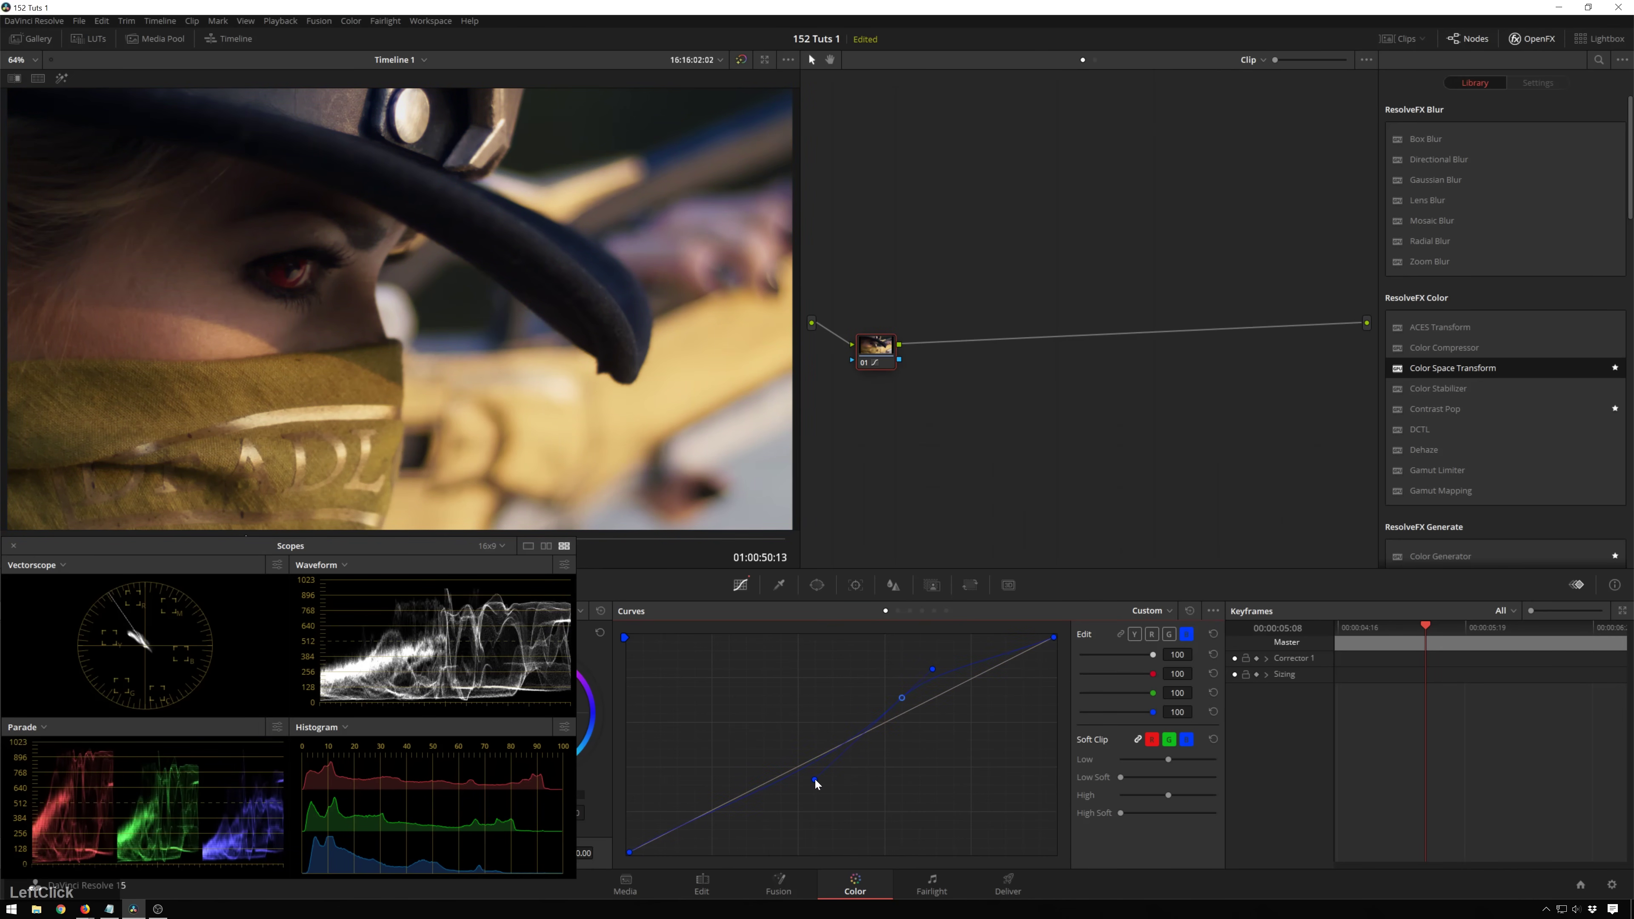
pyautogui.hotkey('ctrl', 'd')
pyautogui.hotkey('ctrl', 'd')
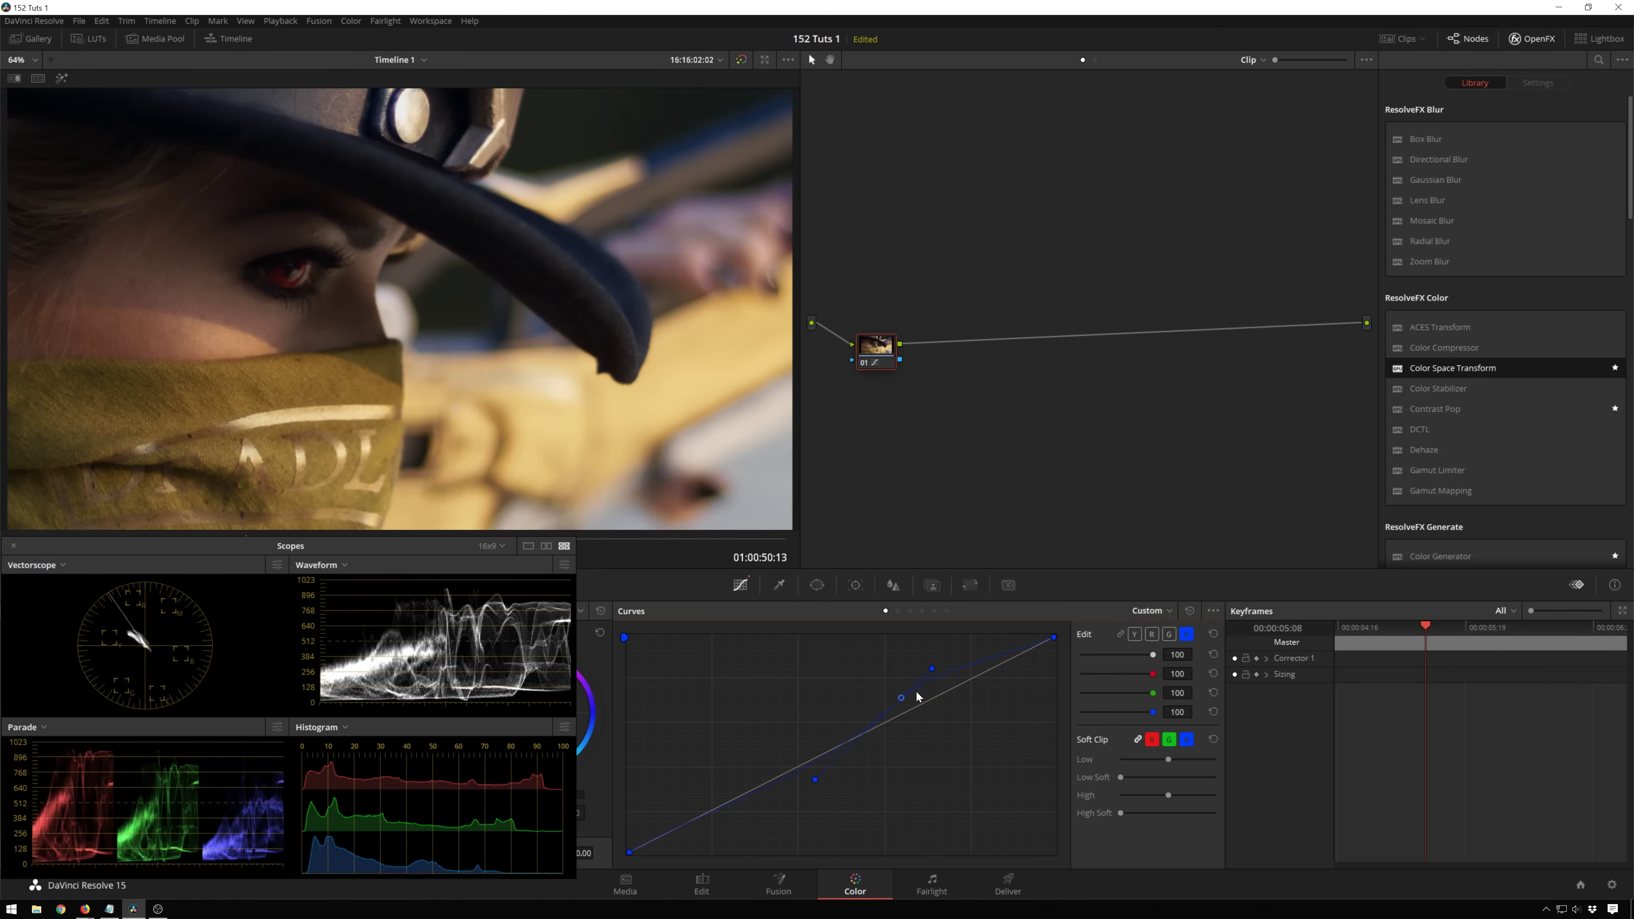
# Nudge the blue curve's upper-midtone point to refine its shape, and compare node 01 off and on
pyautogui.click(901, 696)
pyautogui.moveTo(902, 698); pyautogui.dragTo(900, 697)
pyautogui.hotkey('ctrl', 'd')
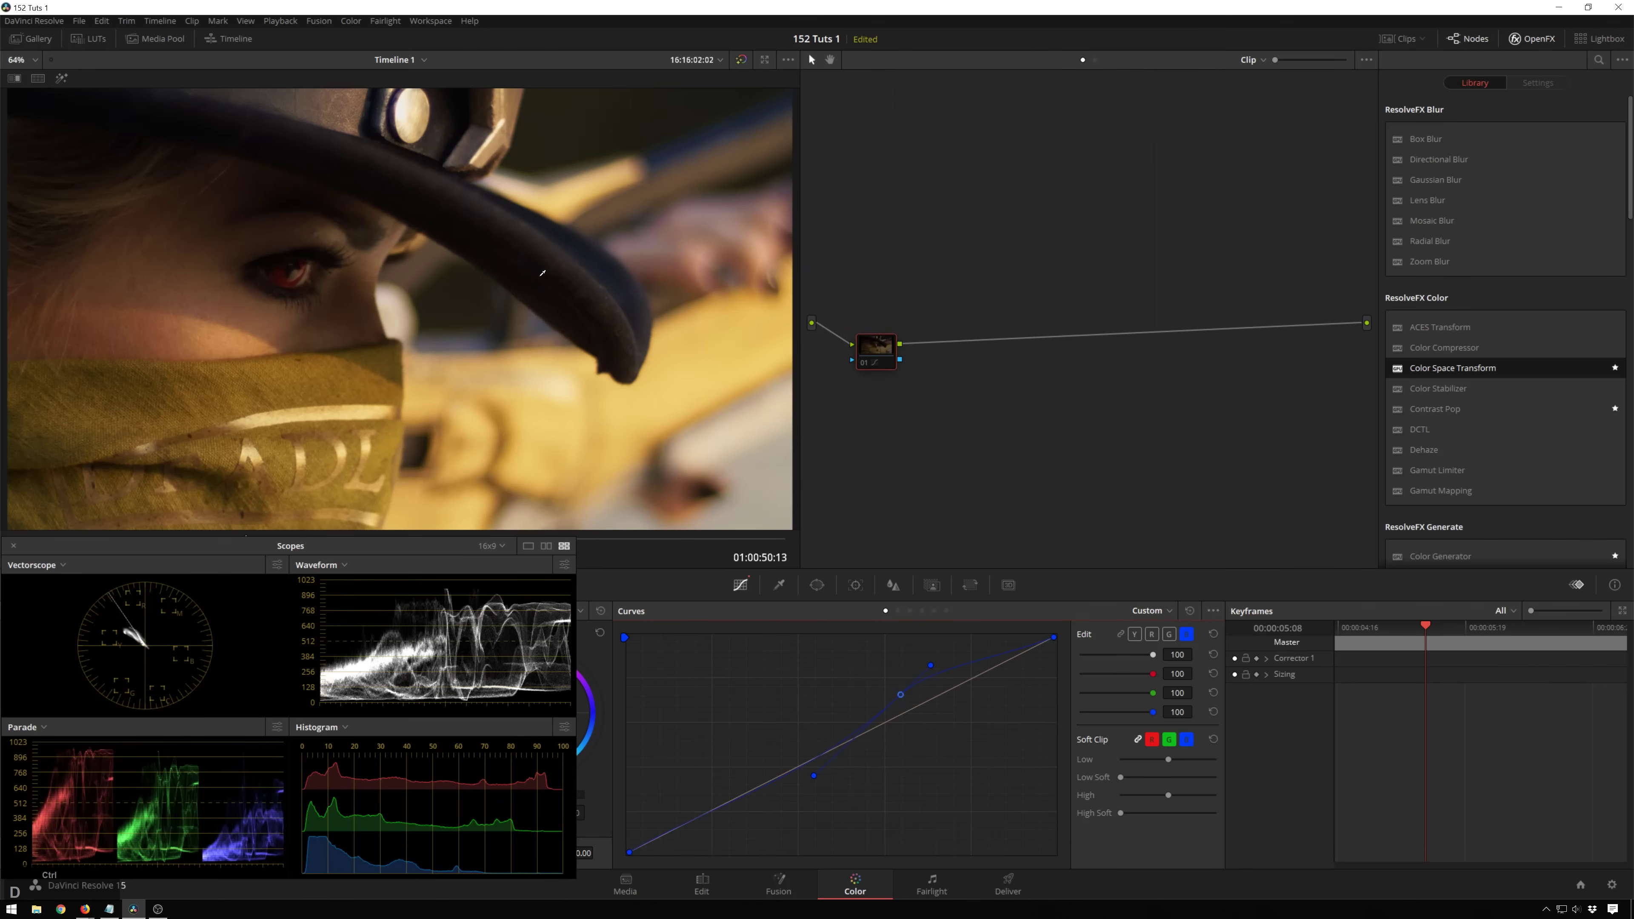
pyautogui.hotkey('ctrl', 'd')
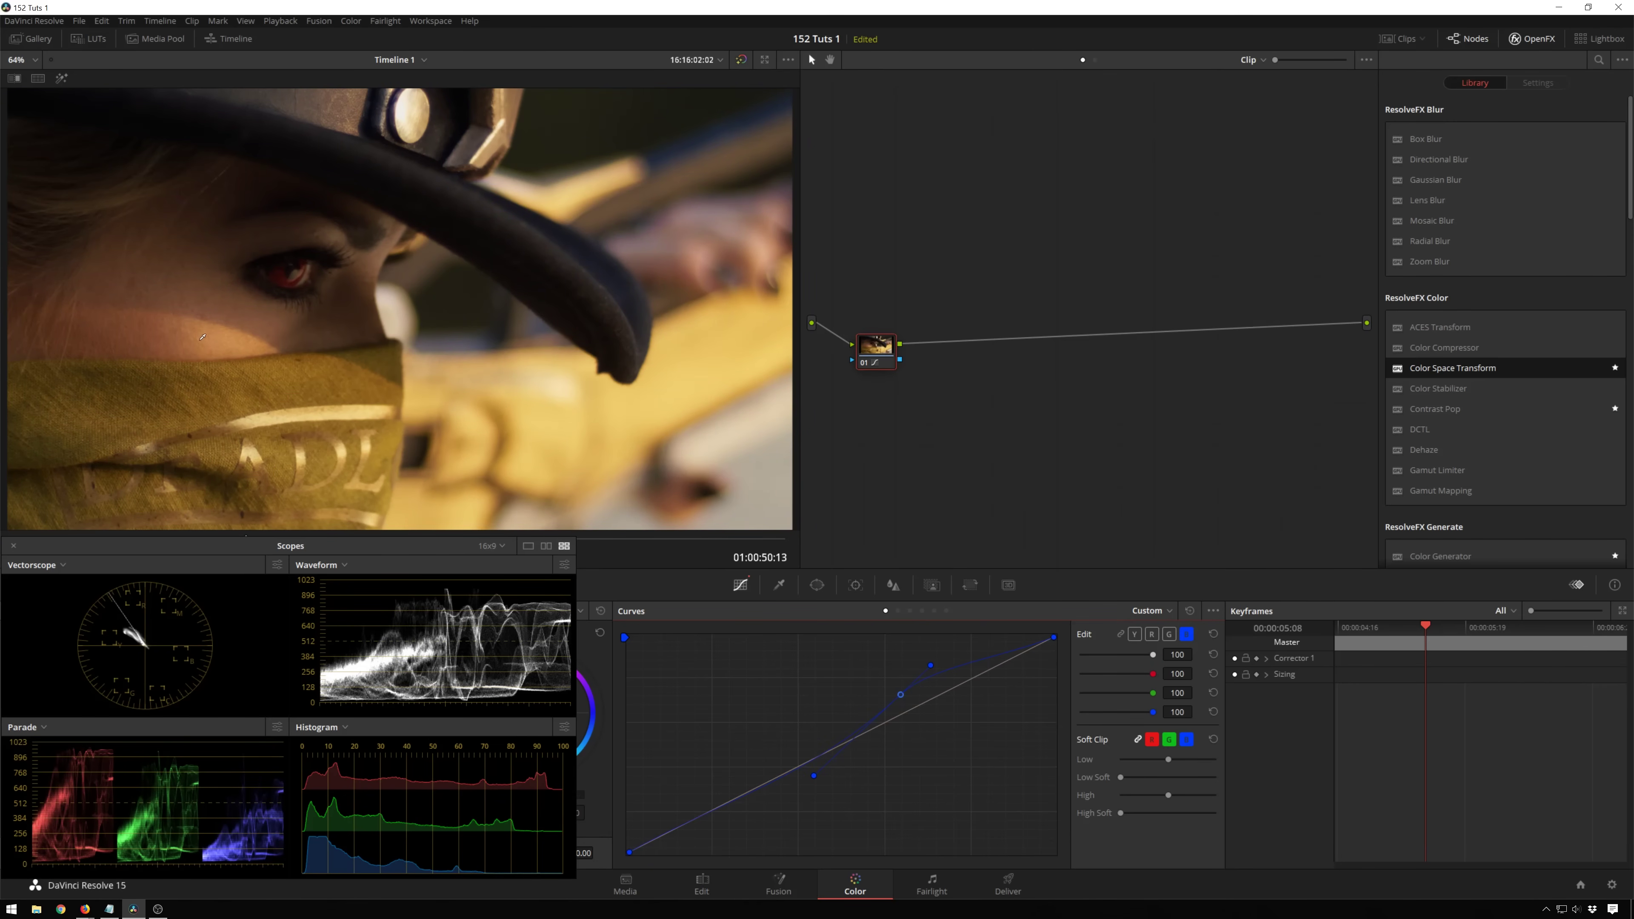
pyautogui.hotkey('ctrl', 'd')
pyautogui.hotkey('ctrl', 'd')
pyautogui.hotkey('ctrl', 'd')
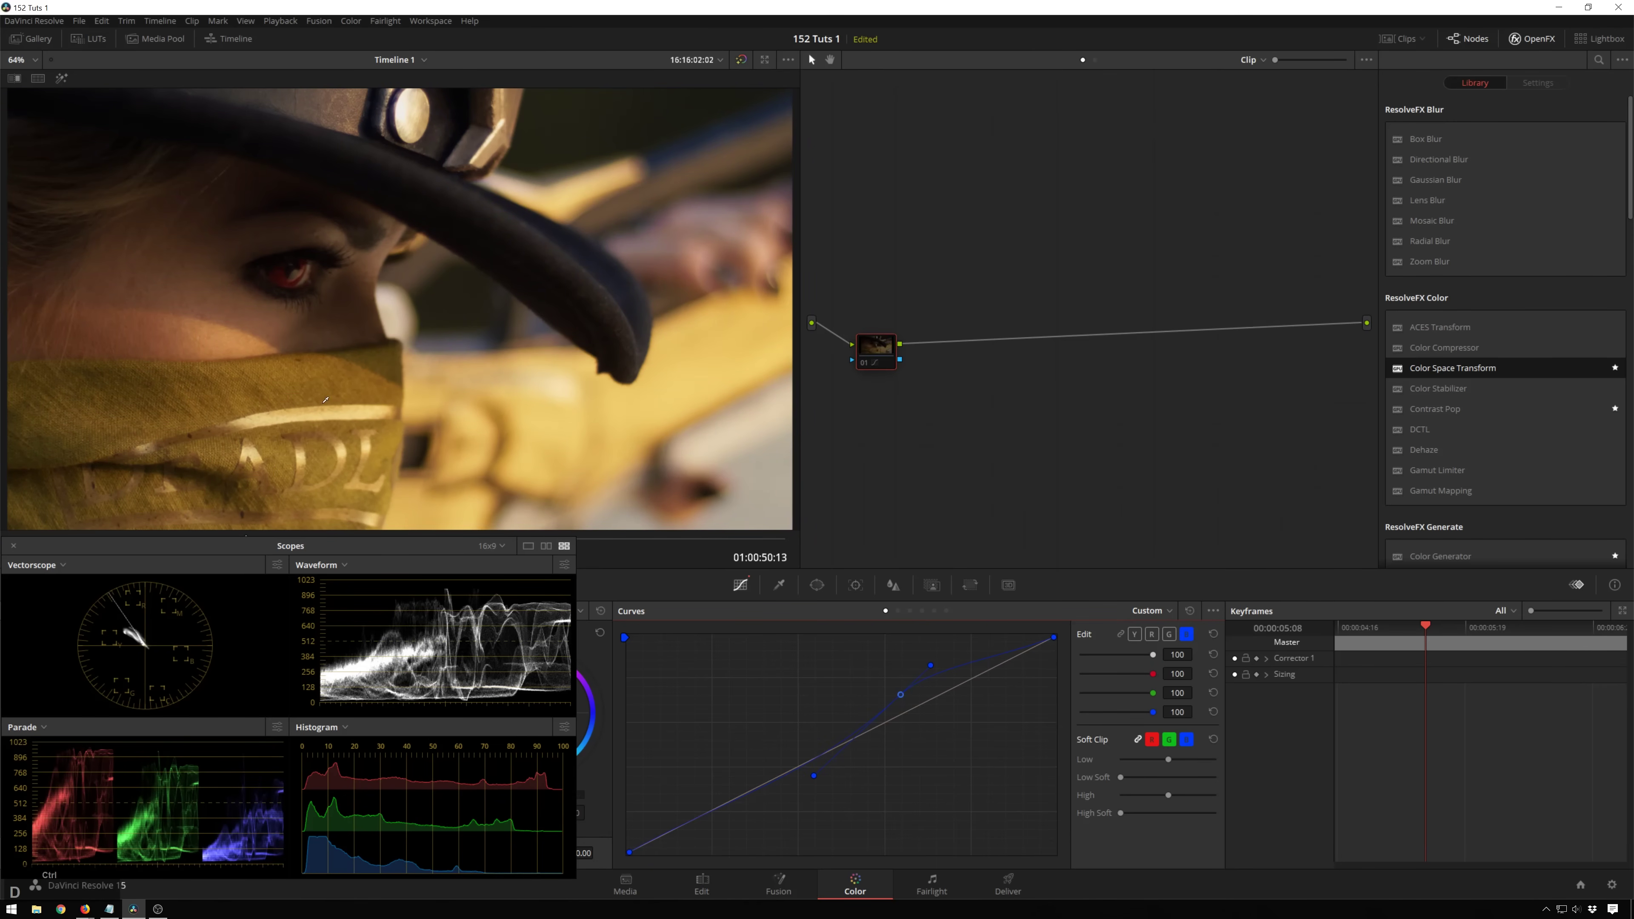
pyautogui.hotkey('ctrl', 'd')
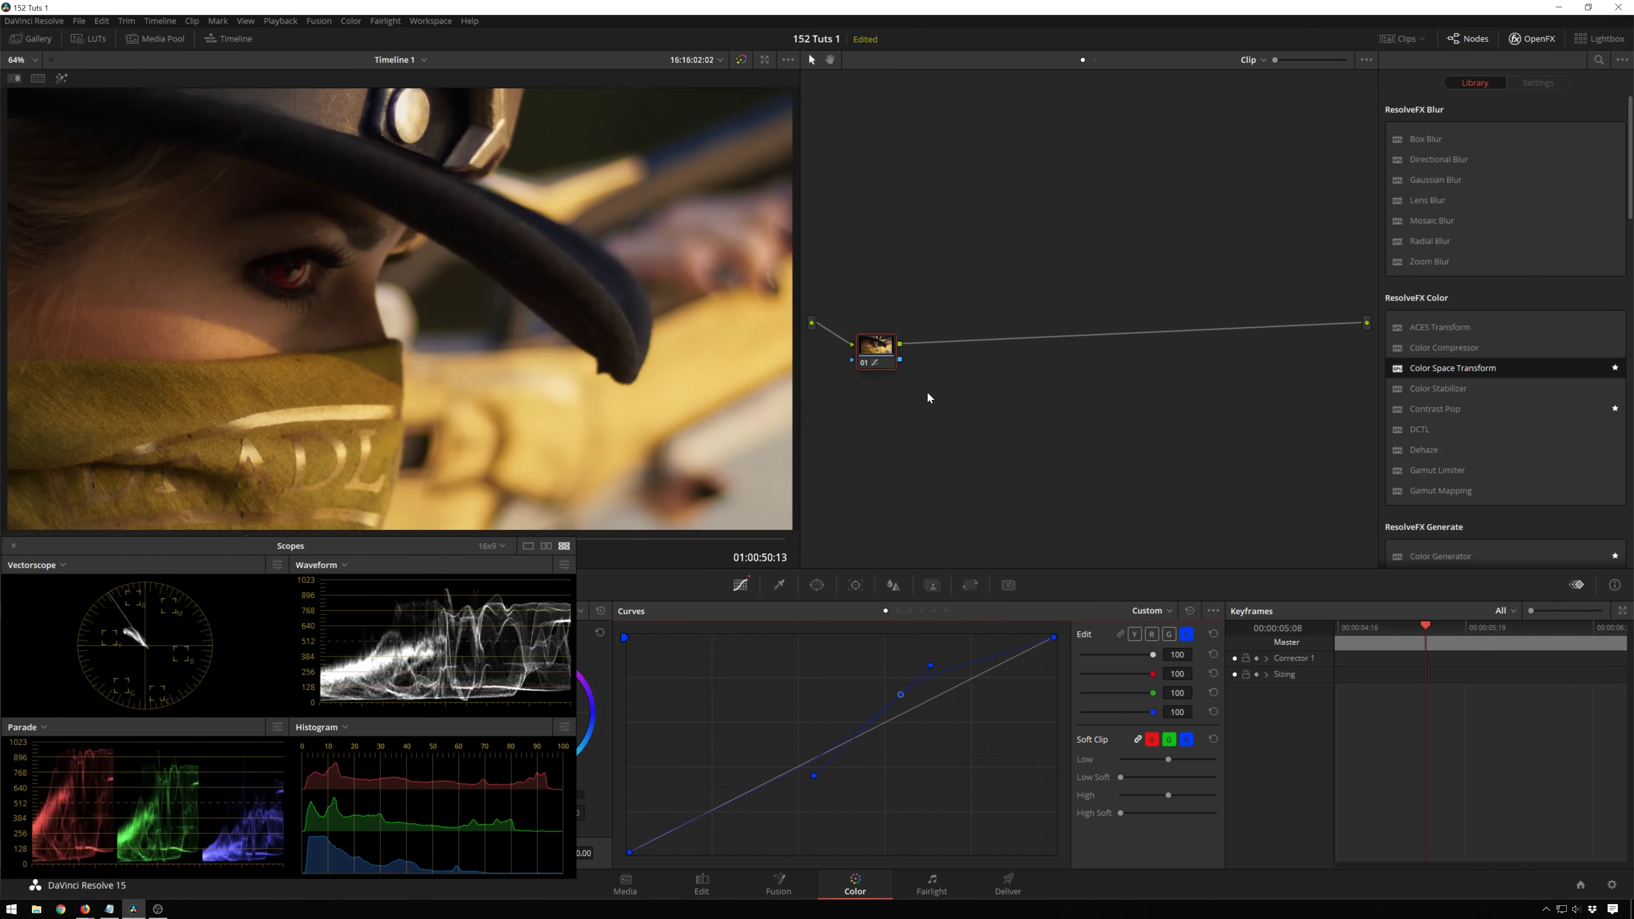
# Add a new color version with all grades and nodes reset, and bend its blue curve below the diagonal in the upper midtones
pyautogui.hotkey('ctrl', 'y')
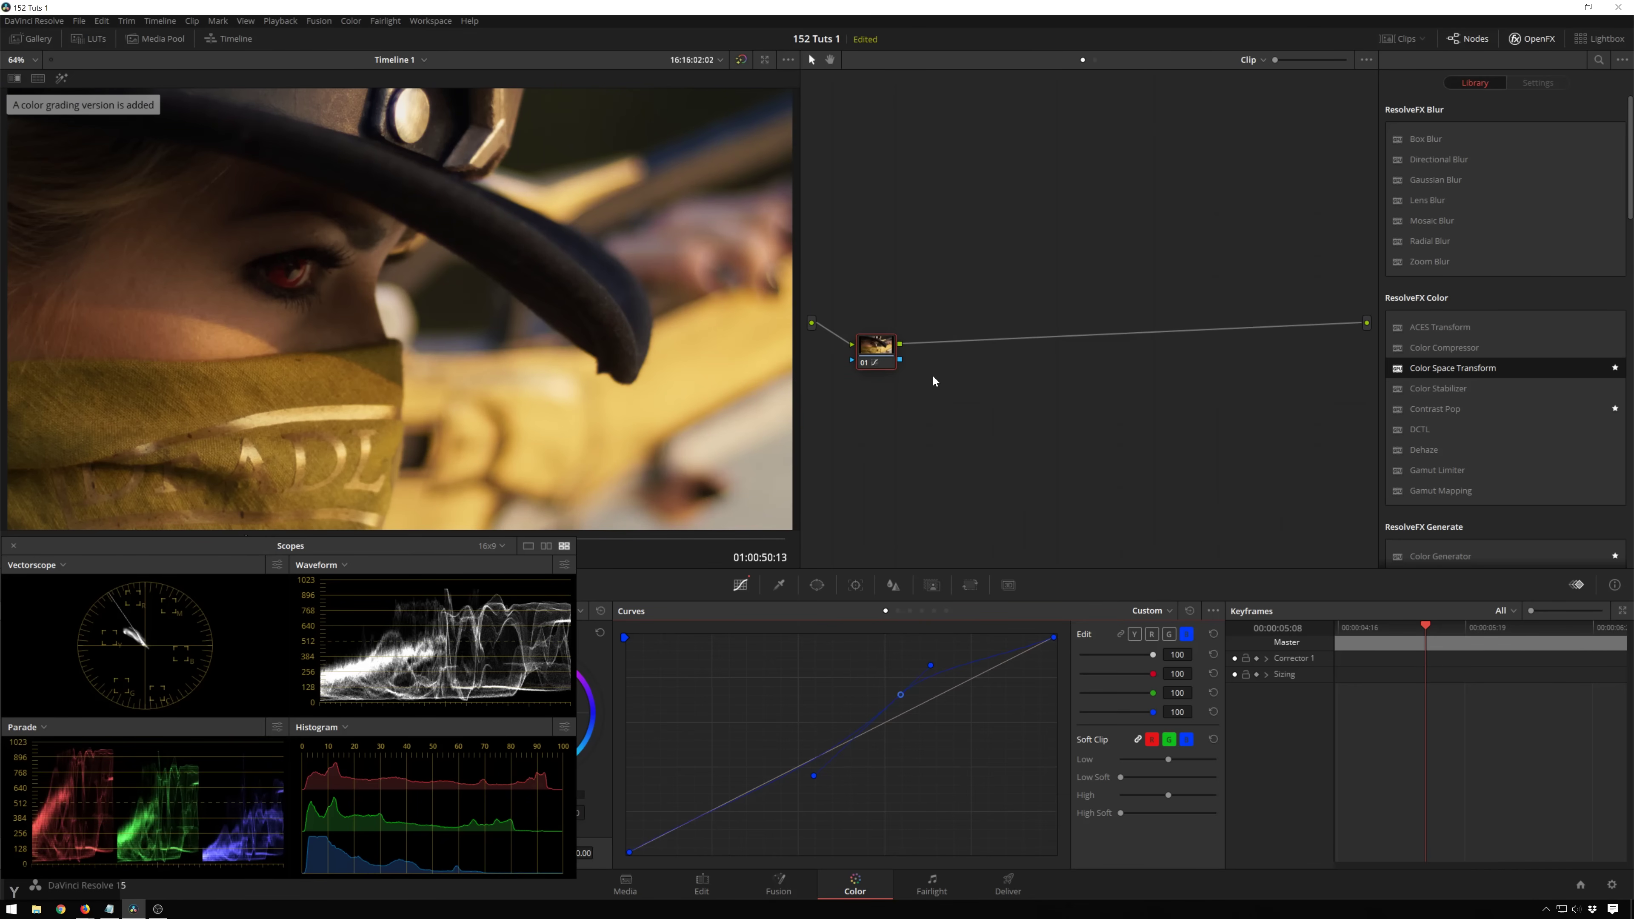
pyautogui.rightClick(946, 361)
pyautogui.click(996, 373)
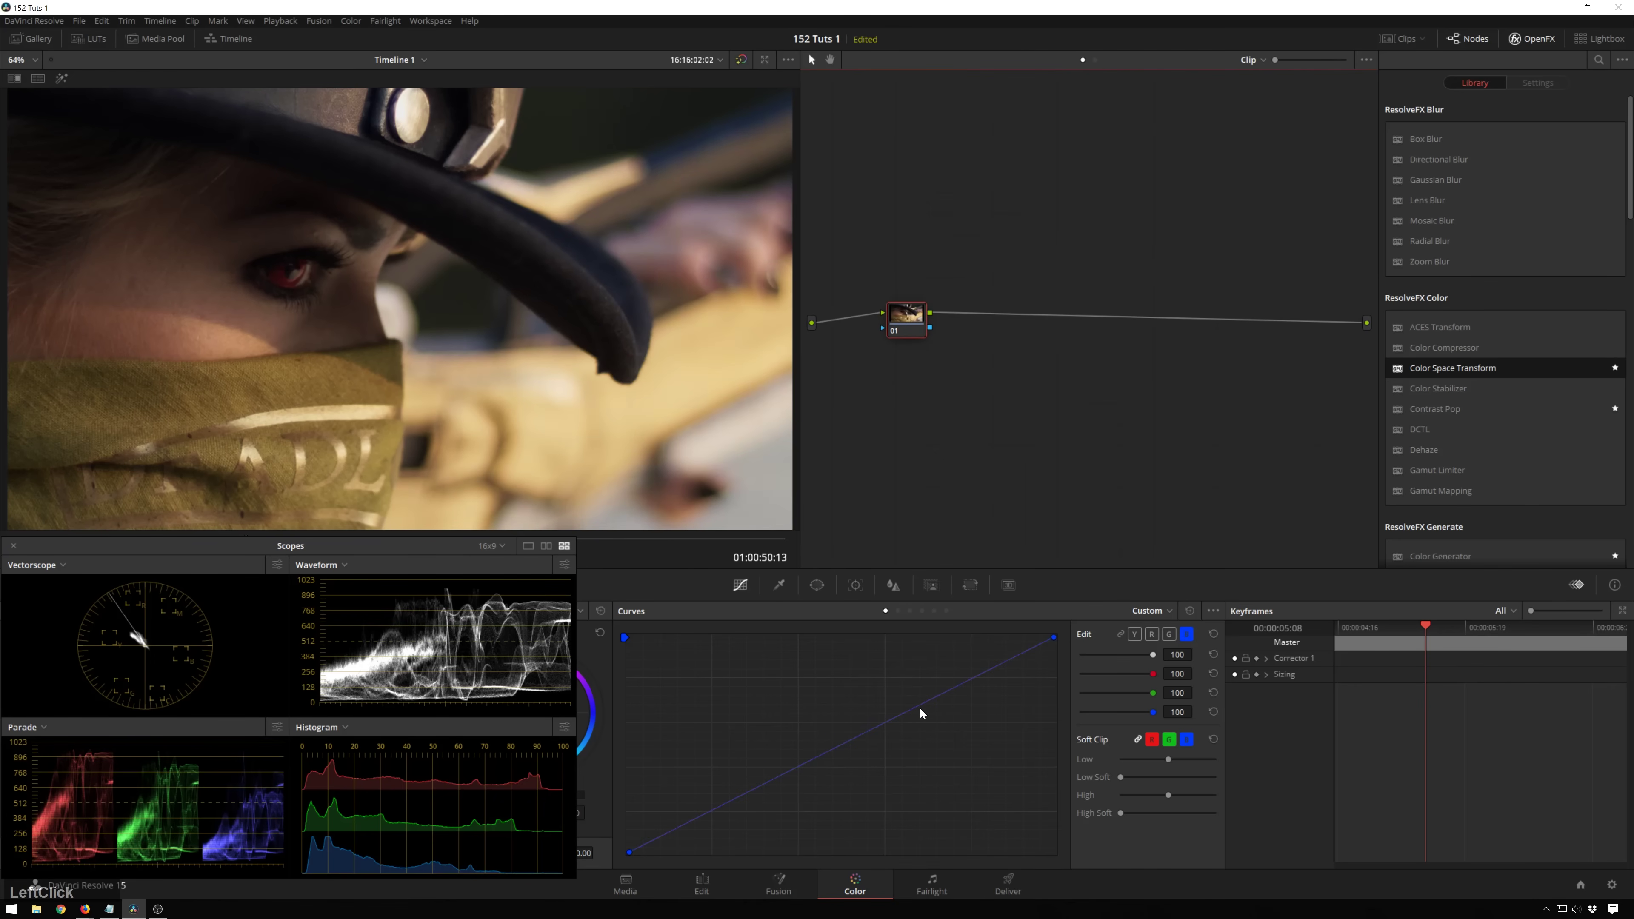
pyautogui.moveTo(912, 703); pyautogui.dragTo(935, 720)
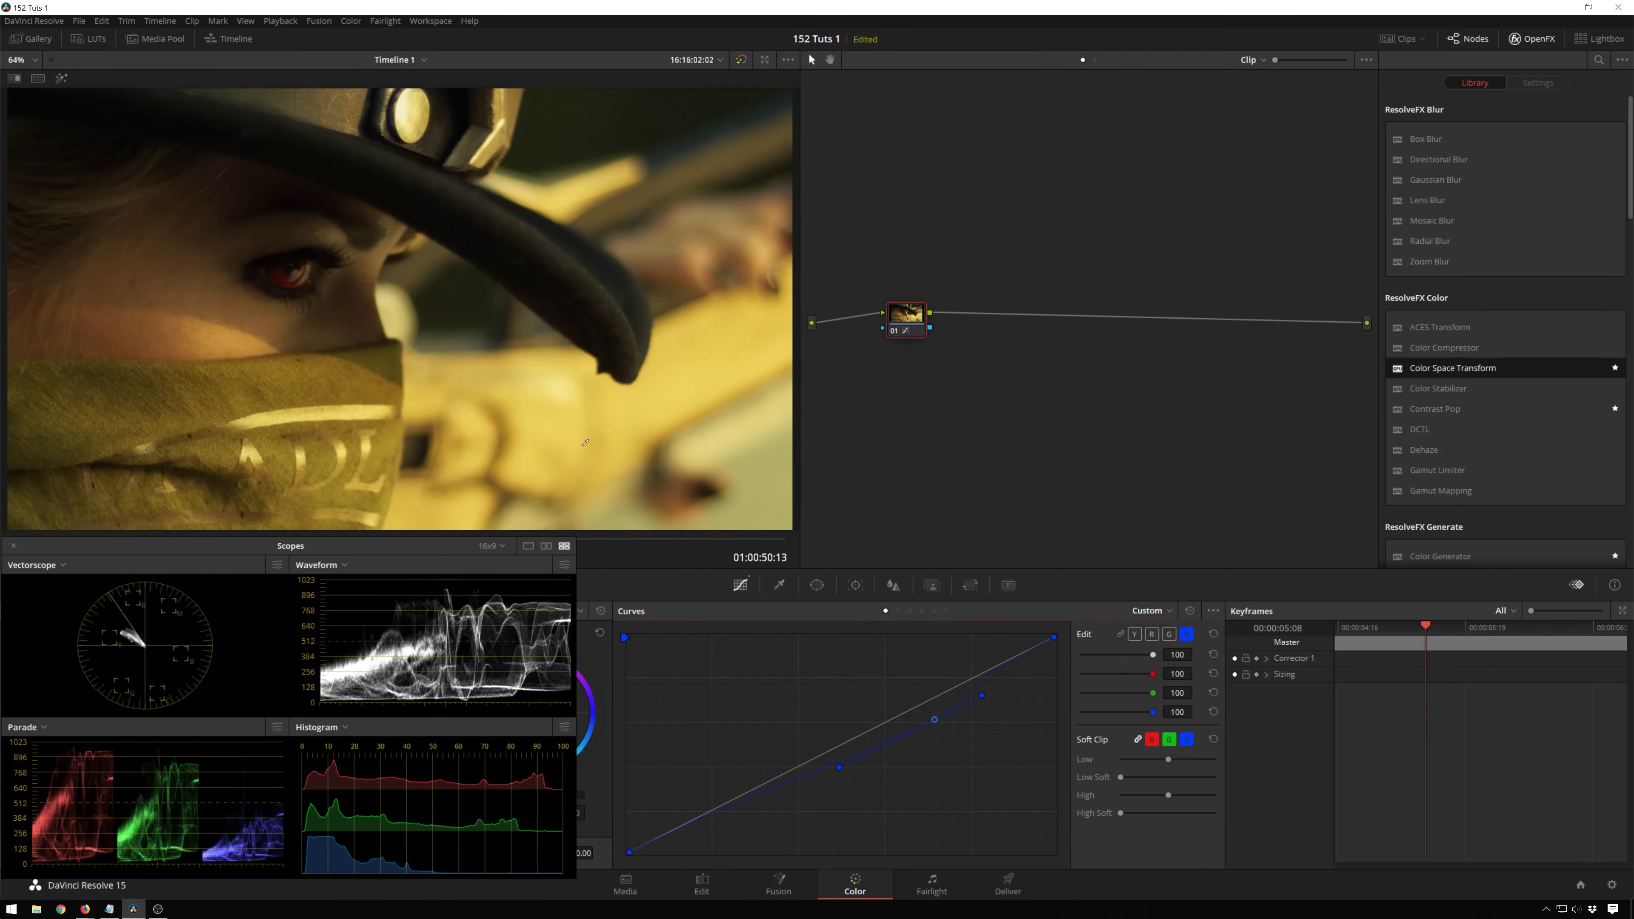
pyautogui.click(800, 784)
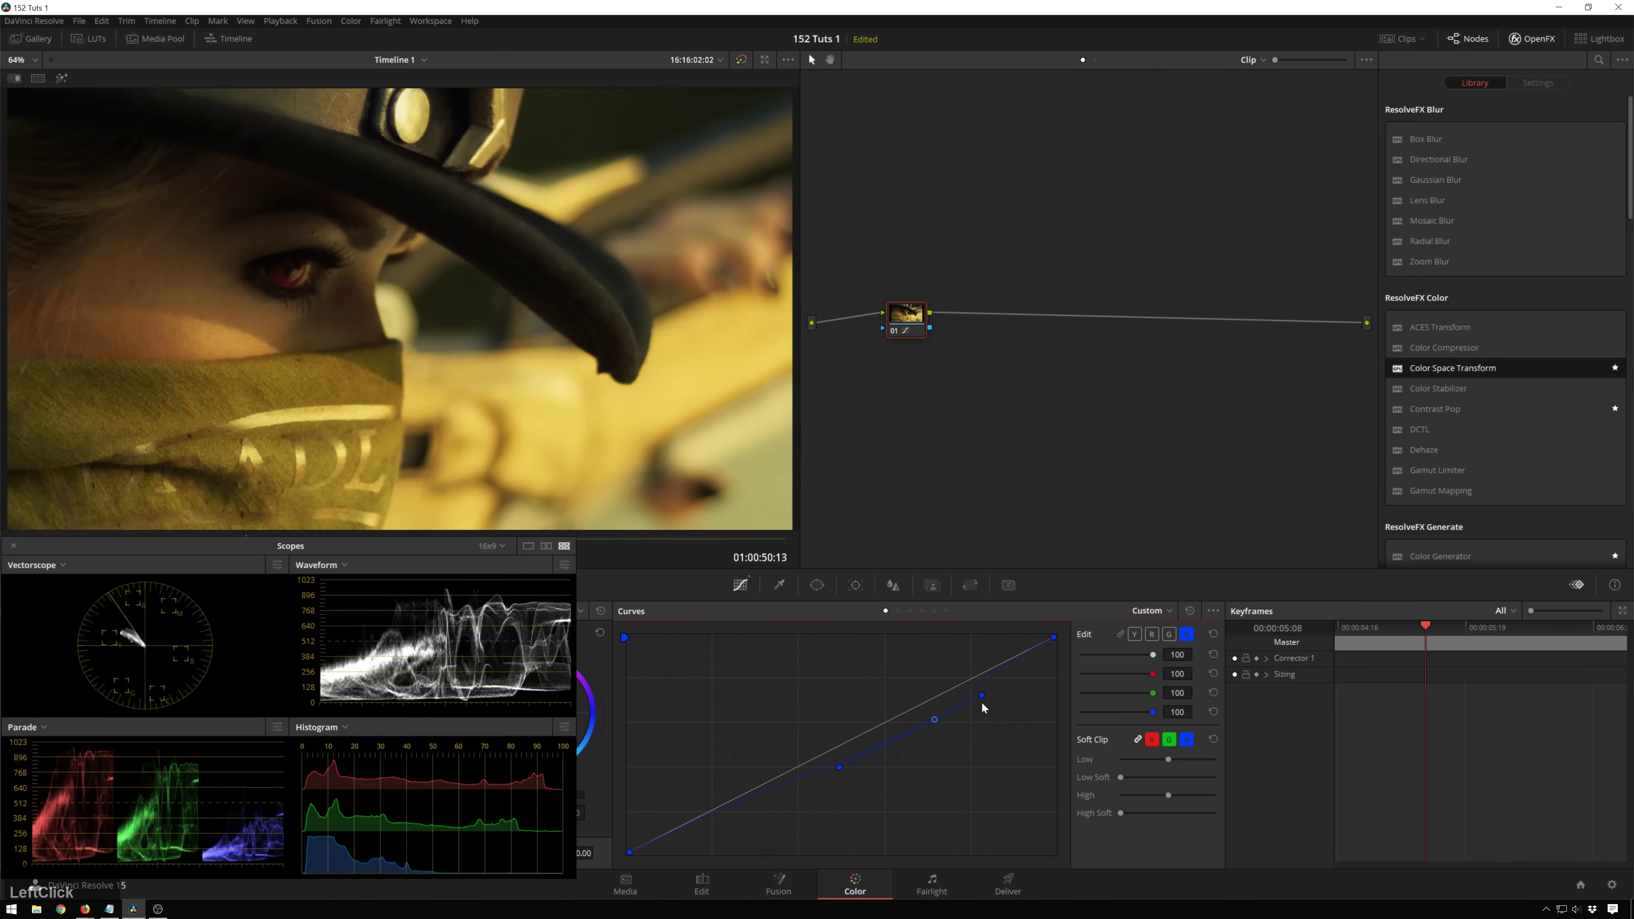
pyautogui.moveTo(984, 698); pyautogui.dragTo(934, 726)
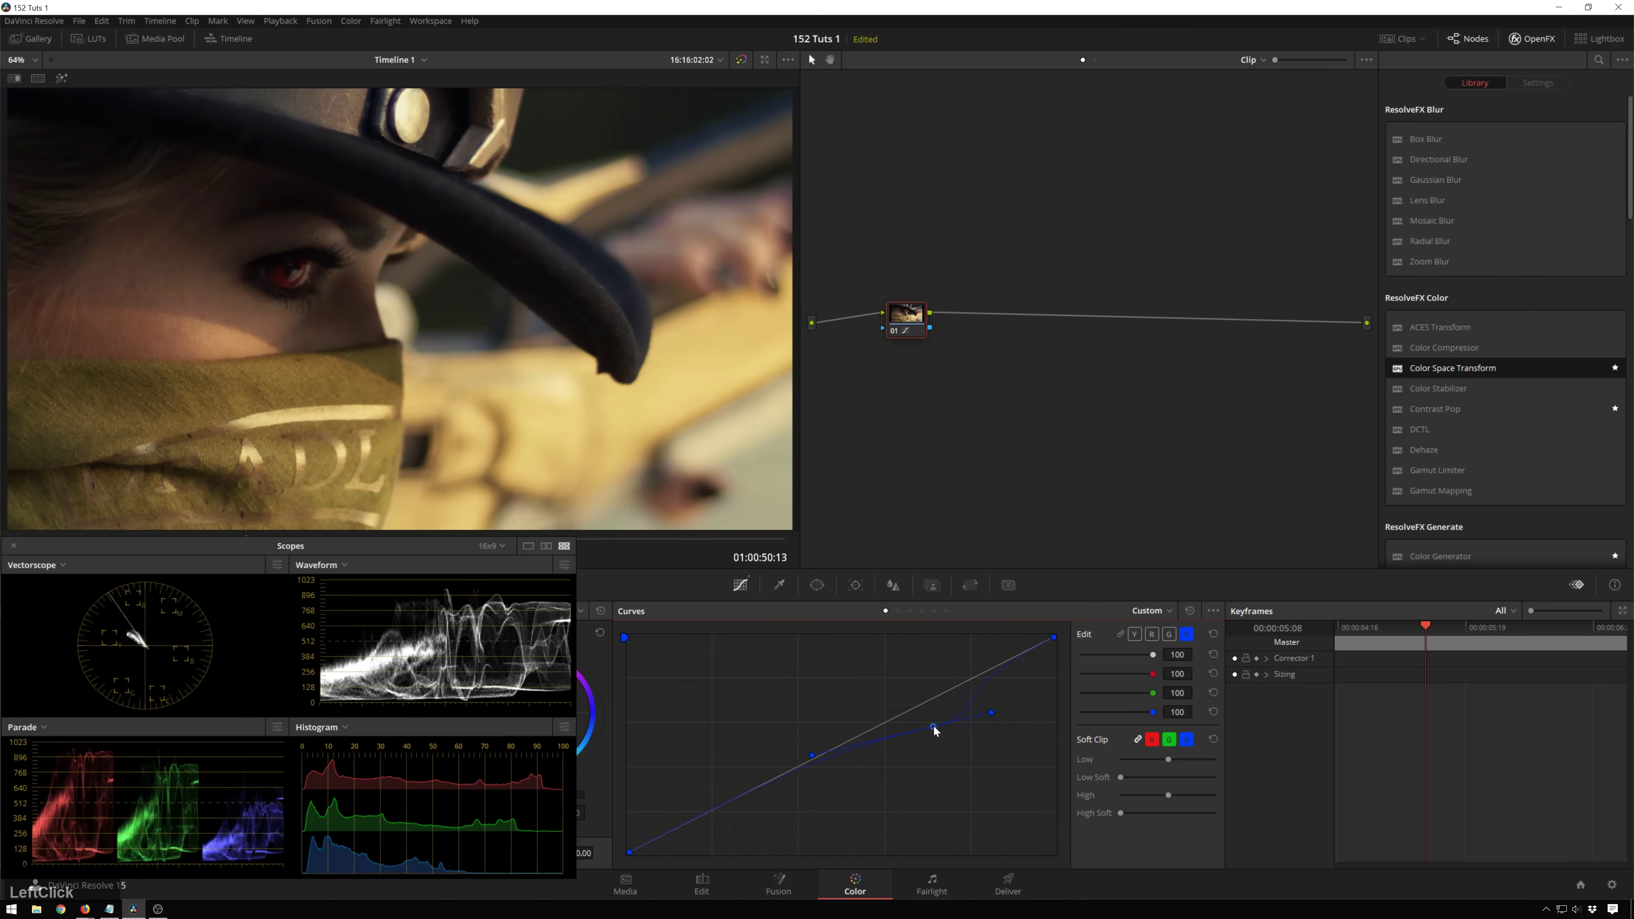
# Compare the new color version with the previous Lab version by switching between them
pyautogui.hotkey('ctrl', 'b')
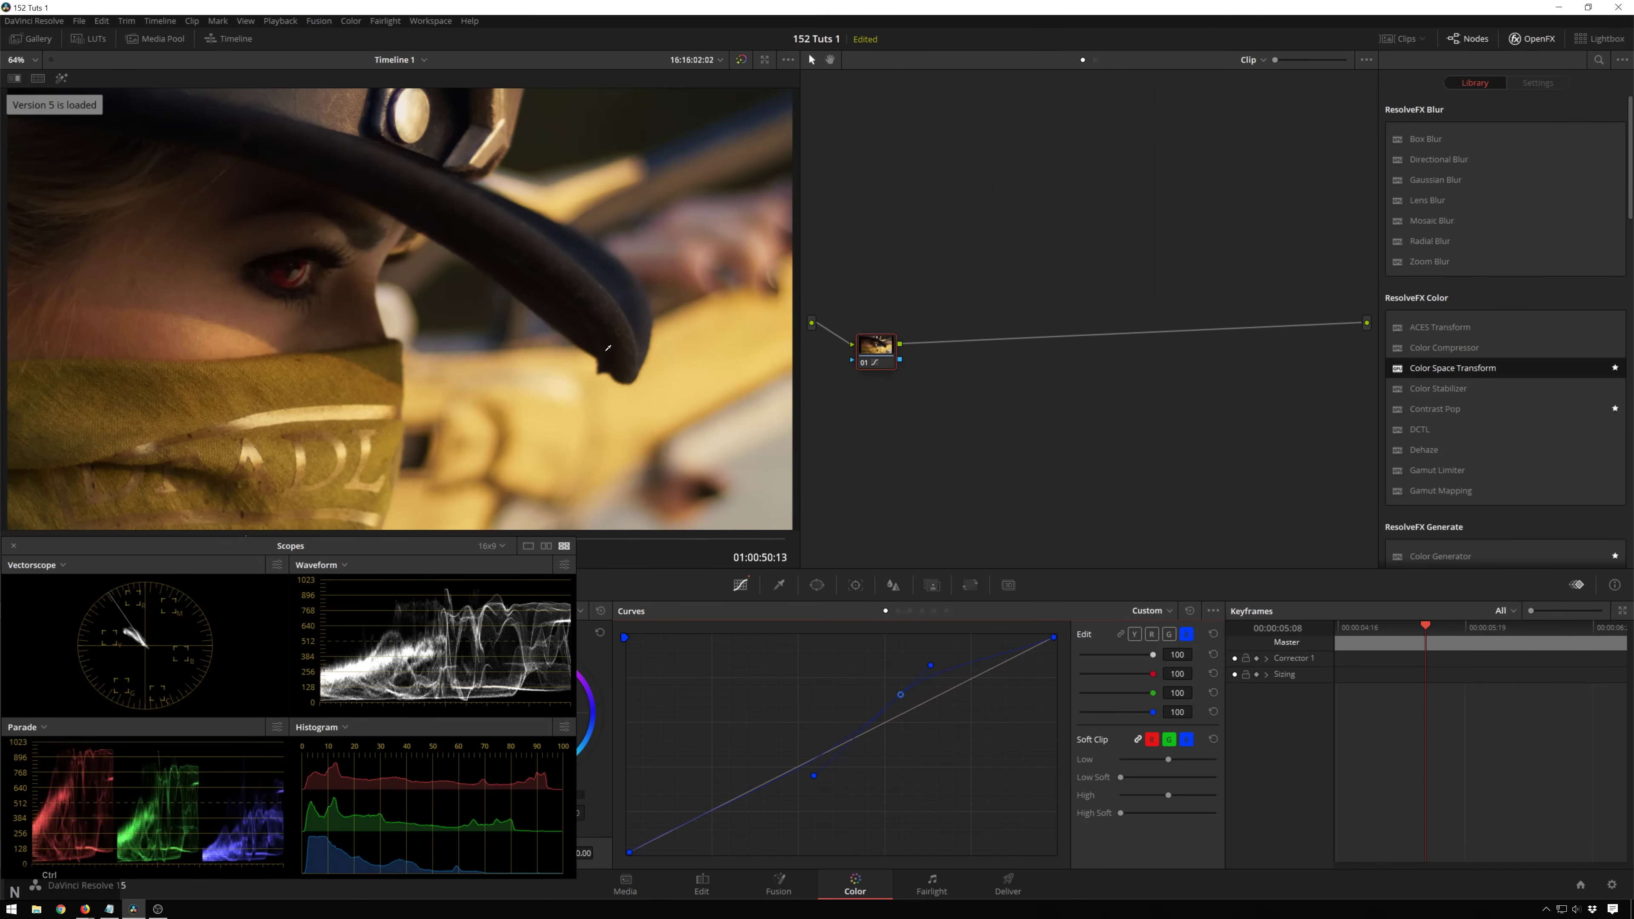
pyautogui.hotkey('ctrl', 'n')
pyautogui.hotkey('ctrl', 'b')
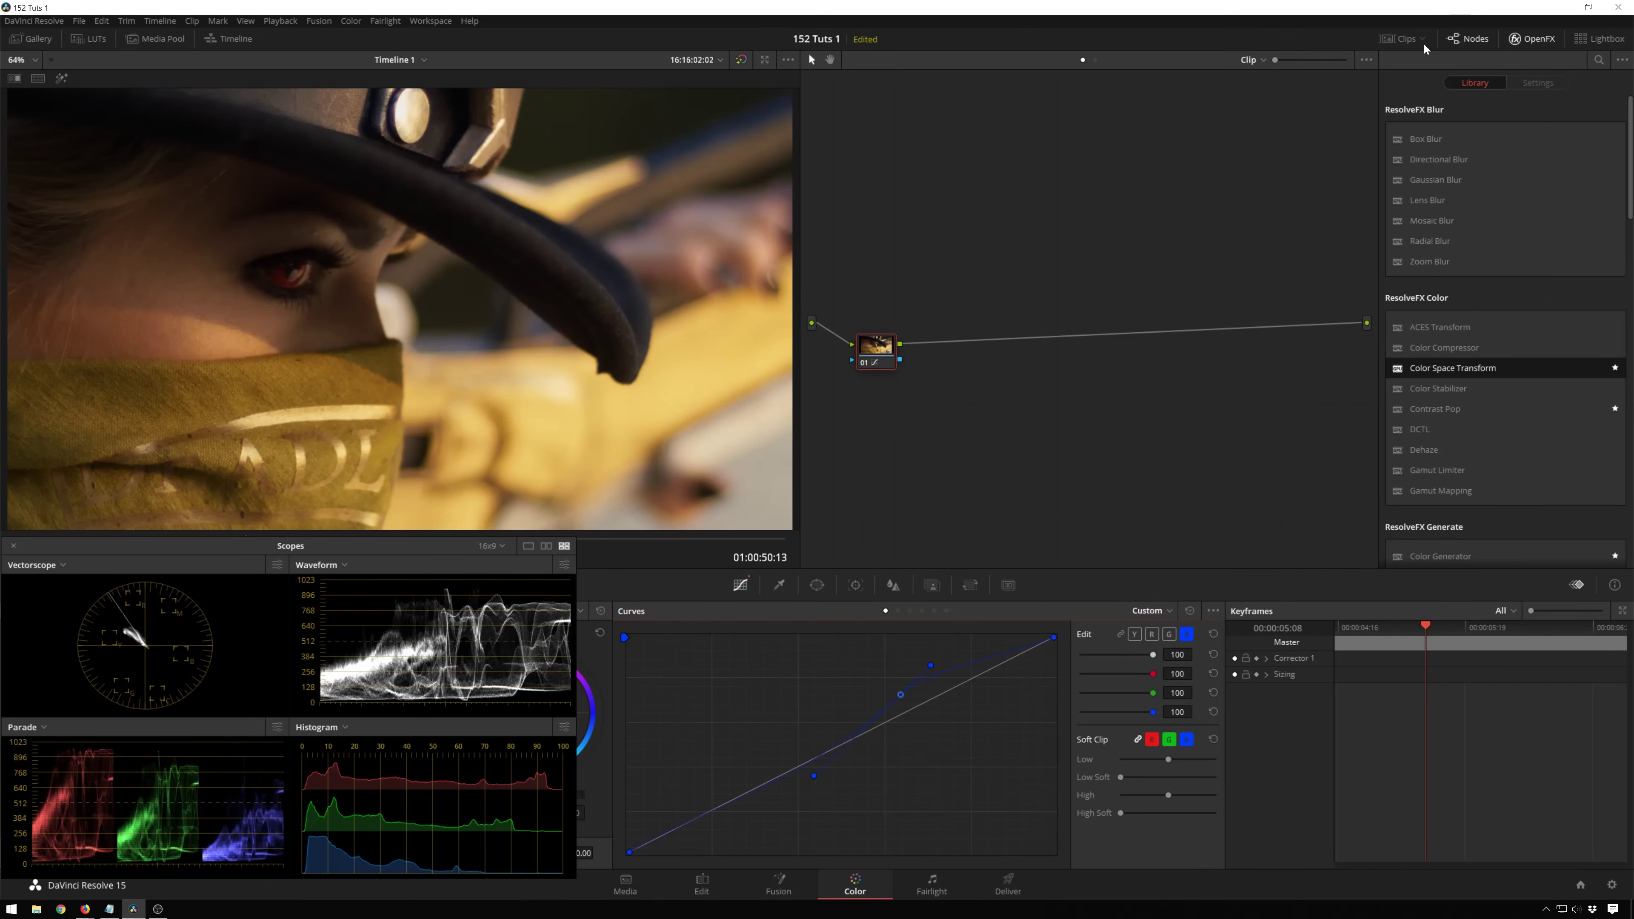
# Switch to clip 07 in the timeline and check which color space its node 01 uses
pyautogui.click(1422, 44)
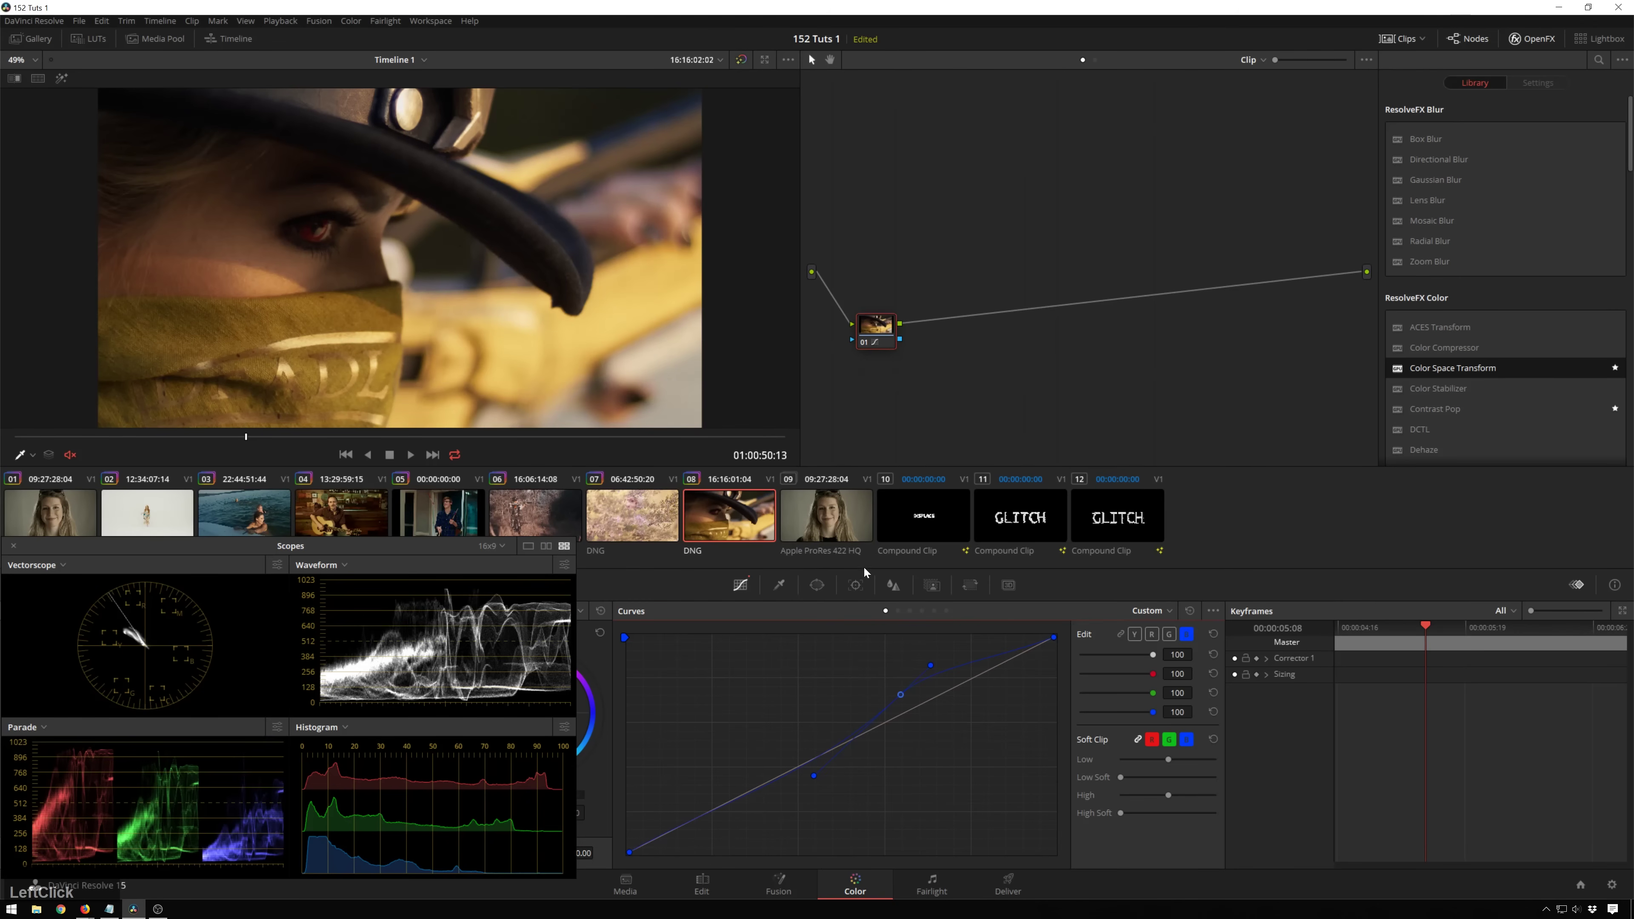
pyautogui.click(632, 523)
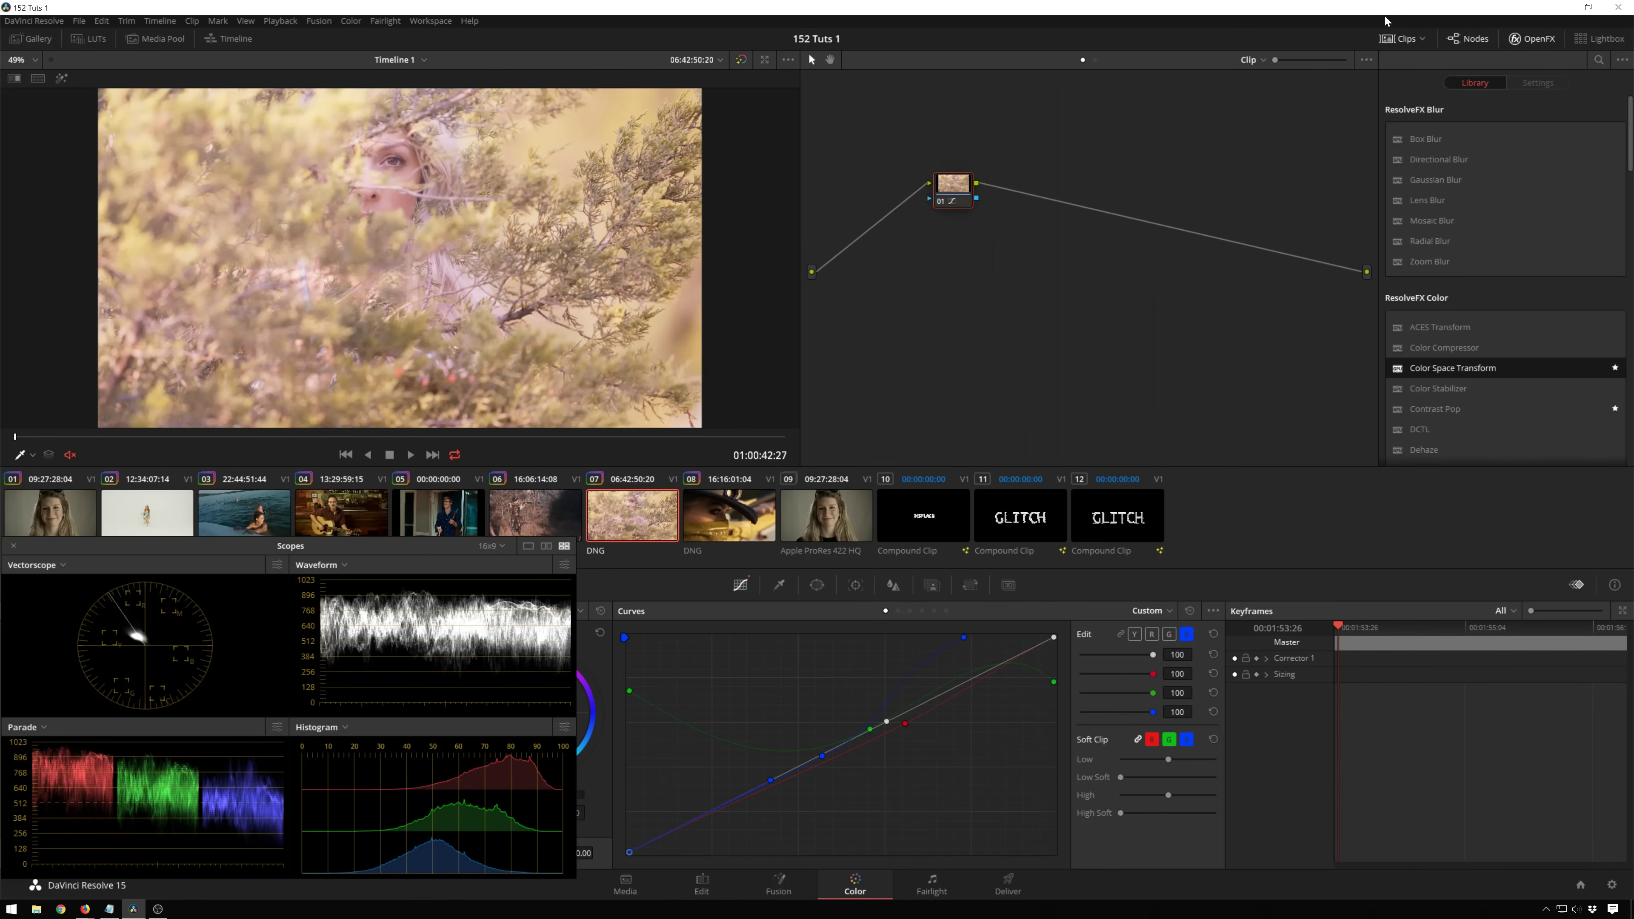
pyautogui.click(1413, 38)
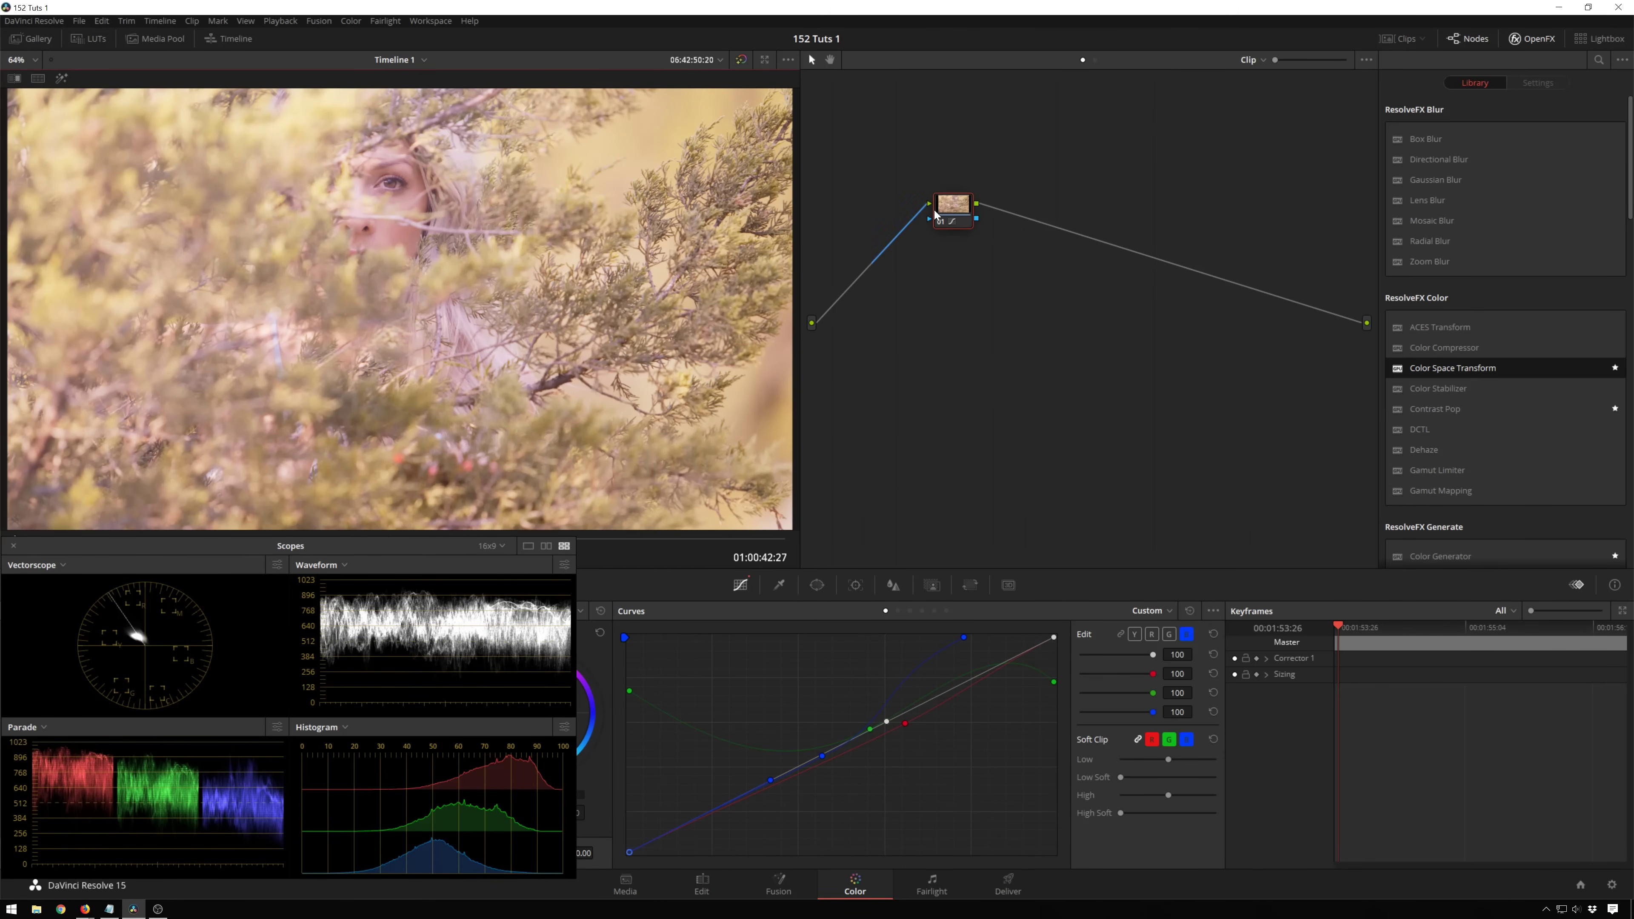
pyautogui.rightClick(952, 212)
pyautogui.moveTo(1001, 399)
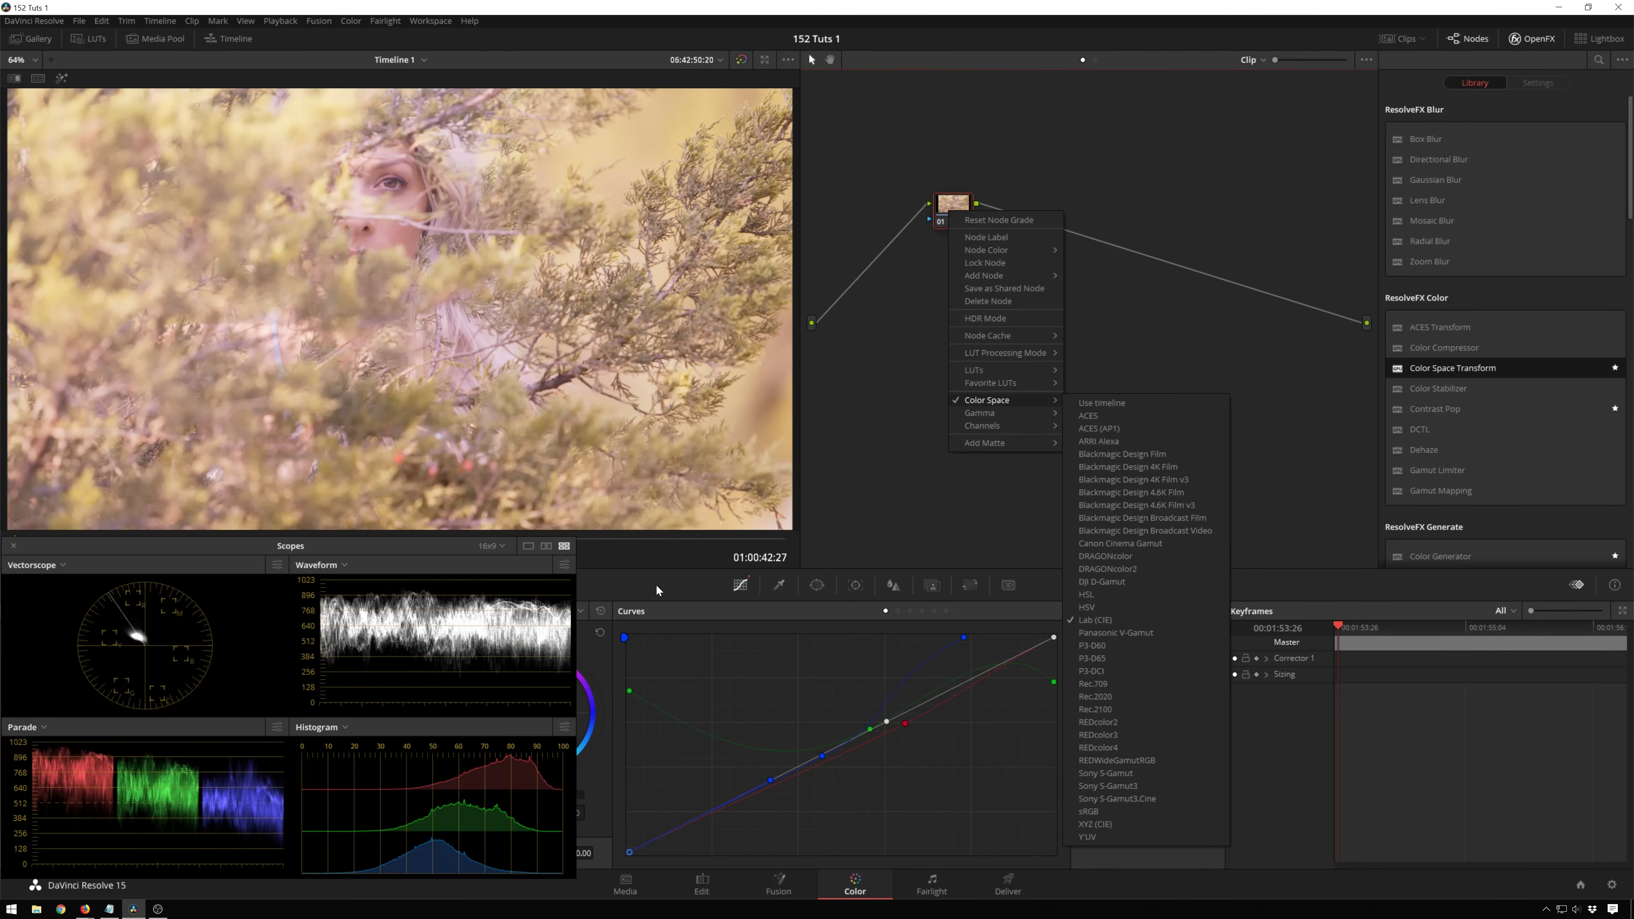
pyautogui.click(680, 587)
# Add a color version for this clip with all grades and nodes reset, and set node 01's color space to Lab (CIE)
pyautogui.hotkey('ctrl', 'y')
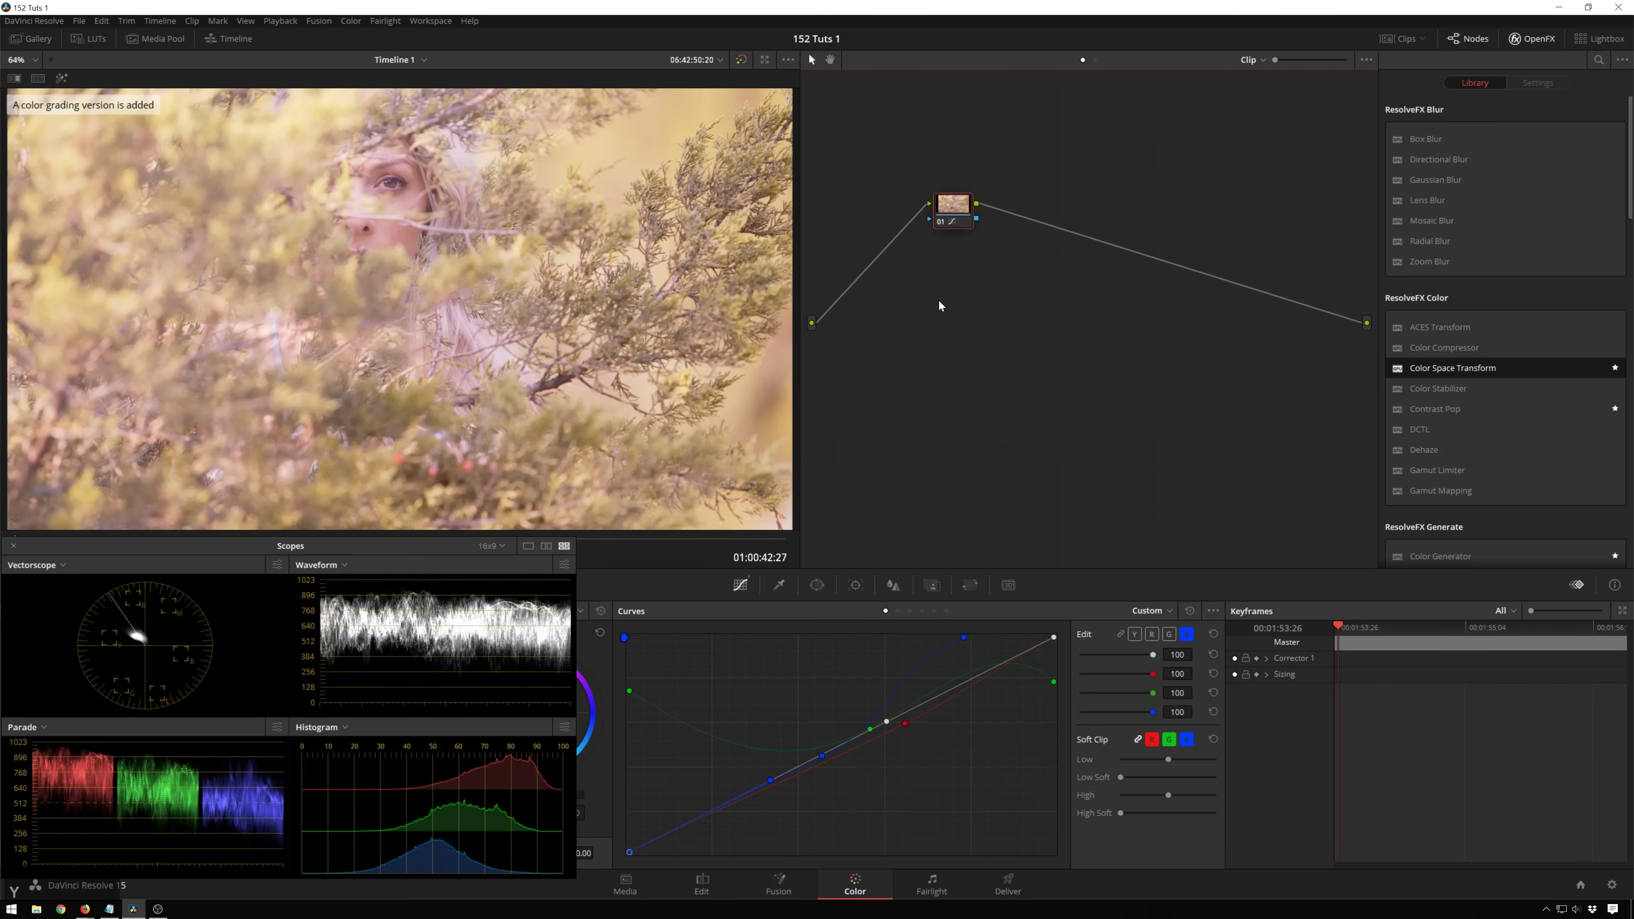
pyautogui.rightClick(988, 264)
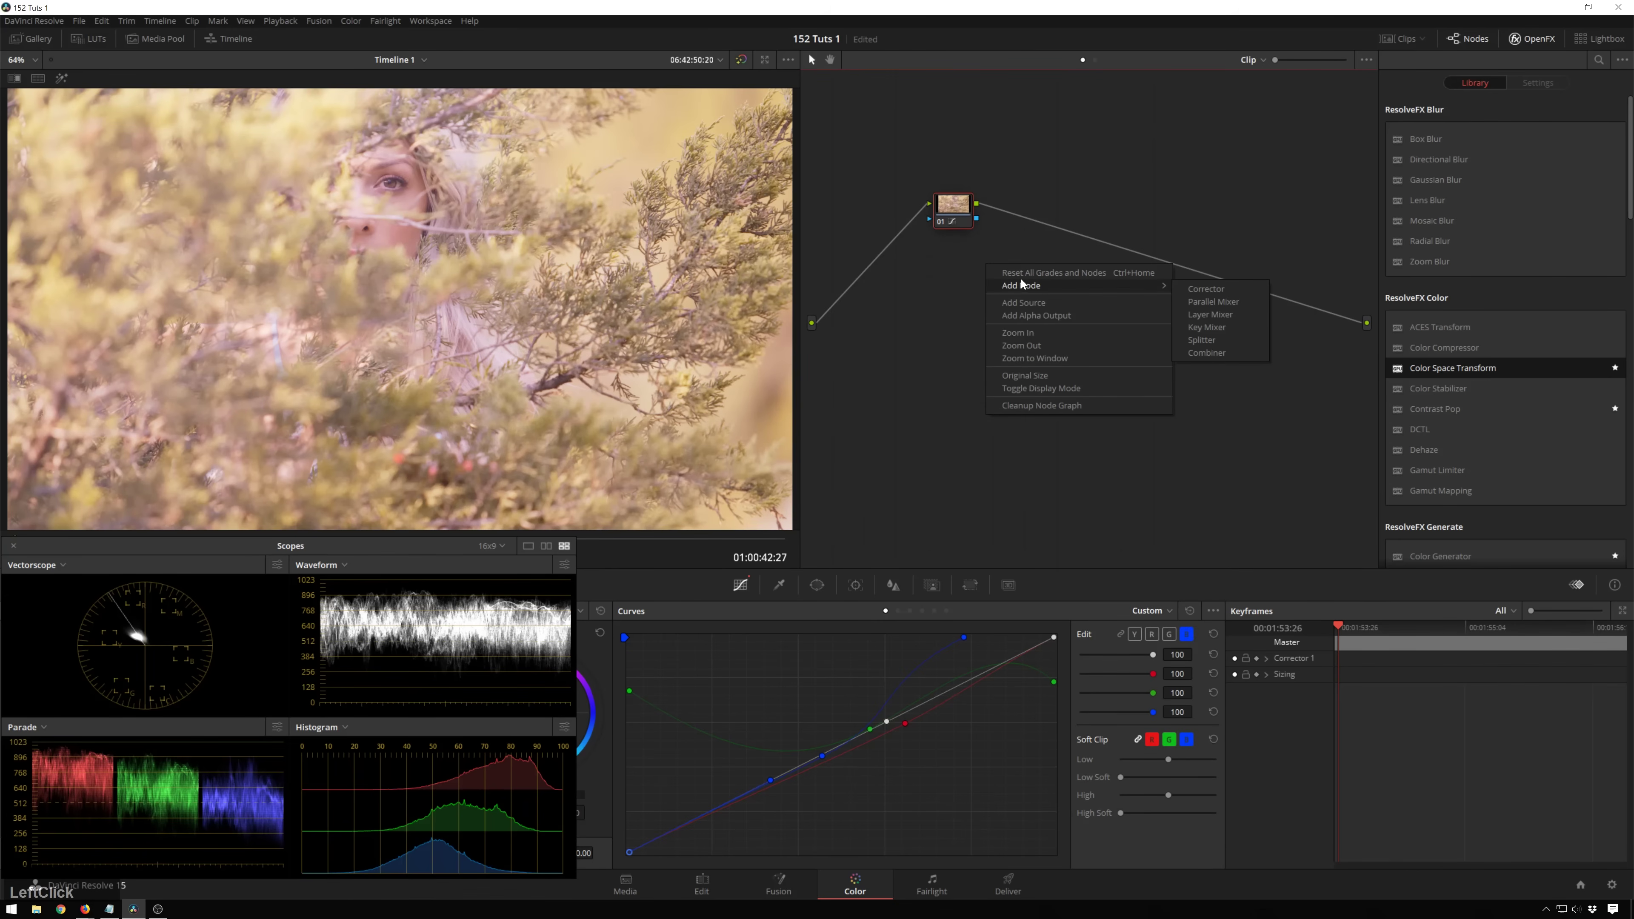
pyautogui.click(1019, 271)
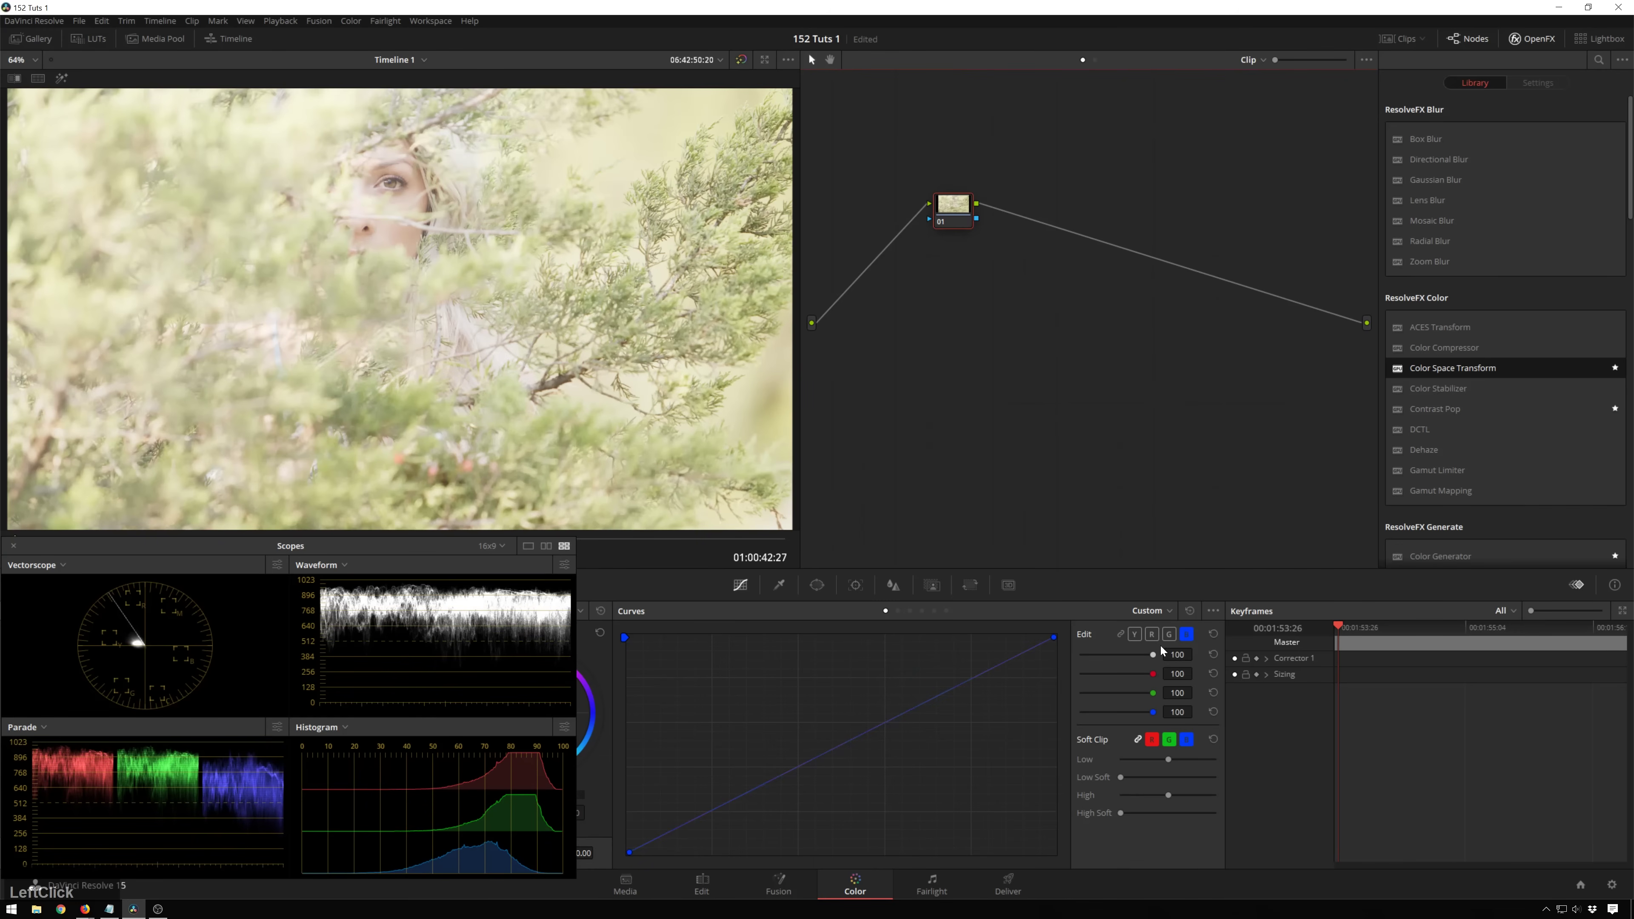
pyautogui.rightClick(949, 212)
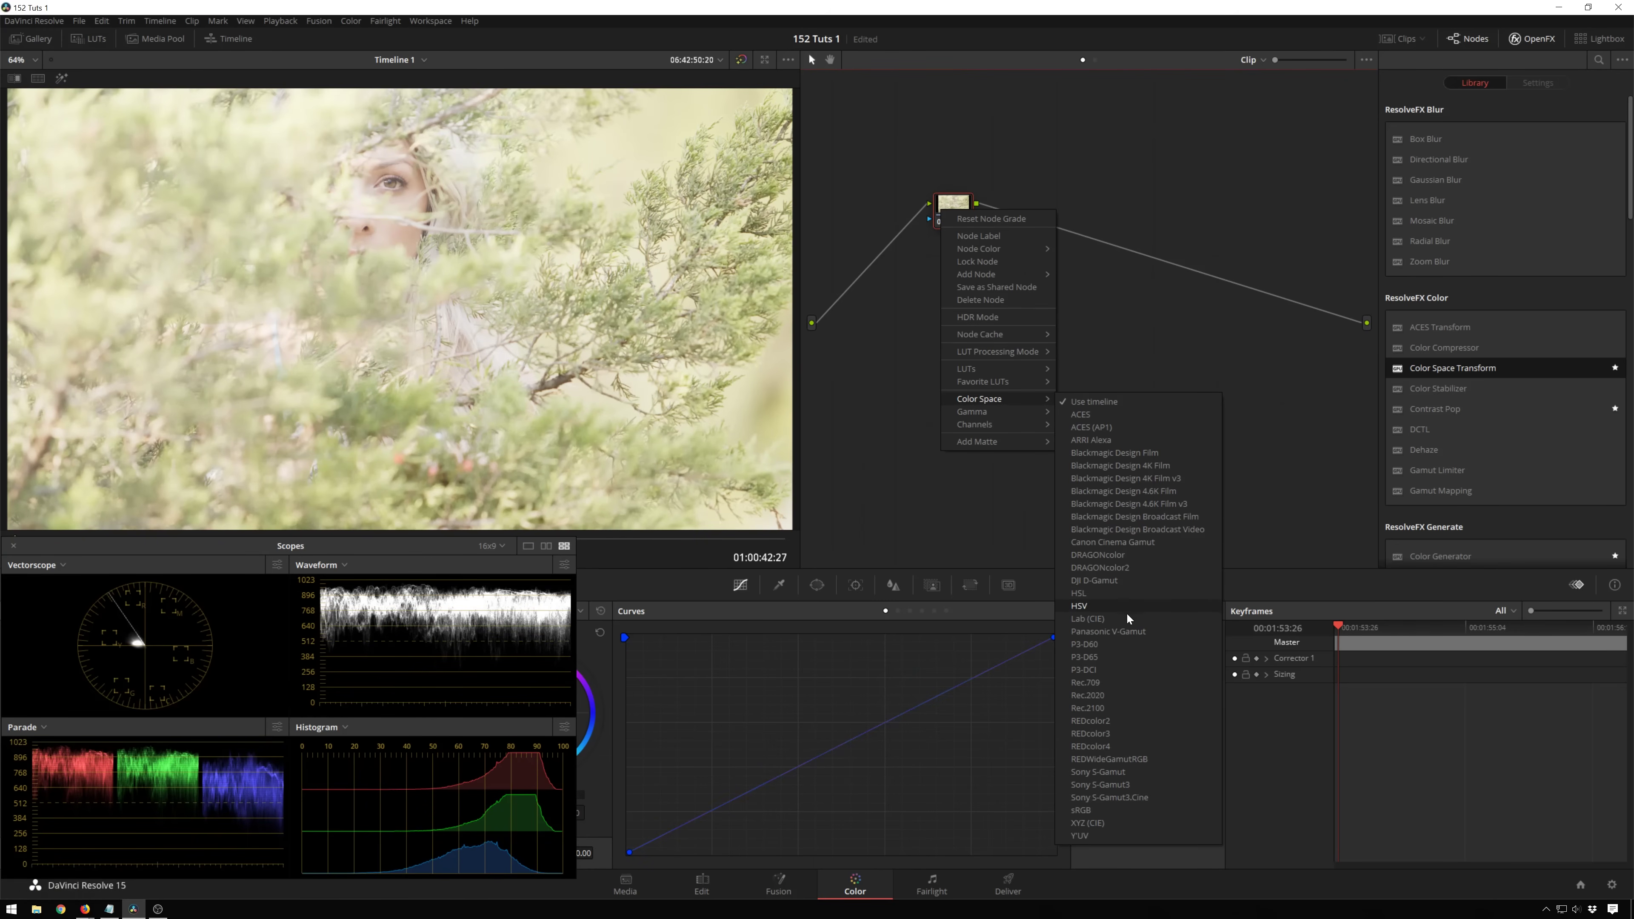
pyautogui.click(1126, 612)
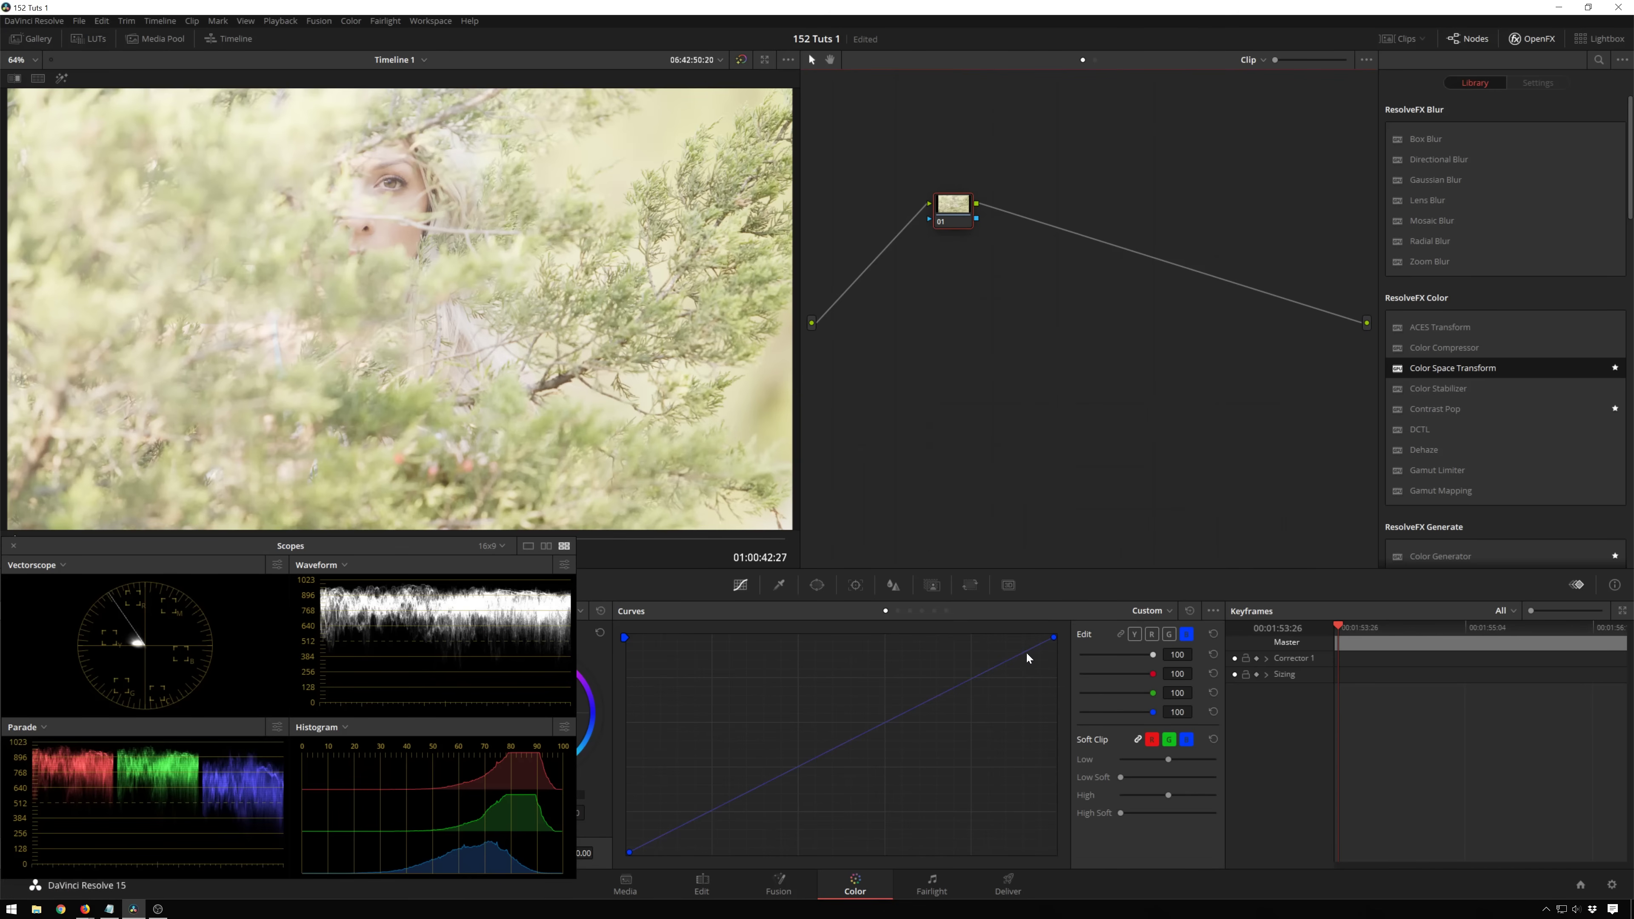
# Sample the woman's face to add curve points, and steepen the blue curve by pulling its white point inward and sliding the sampled point down
pyautogui.moveTo(923, 703)
pyautogui.mouseDown()
pyautogui.moveTo(942, 715)
pyautogui.moveTo(912, 697)
pyautogui.mouseUp()
pyautogui.rightClick(912, 698)
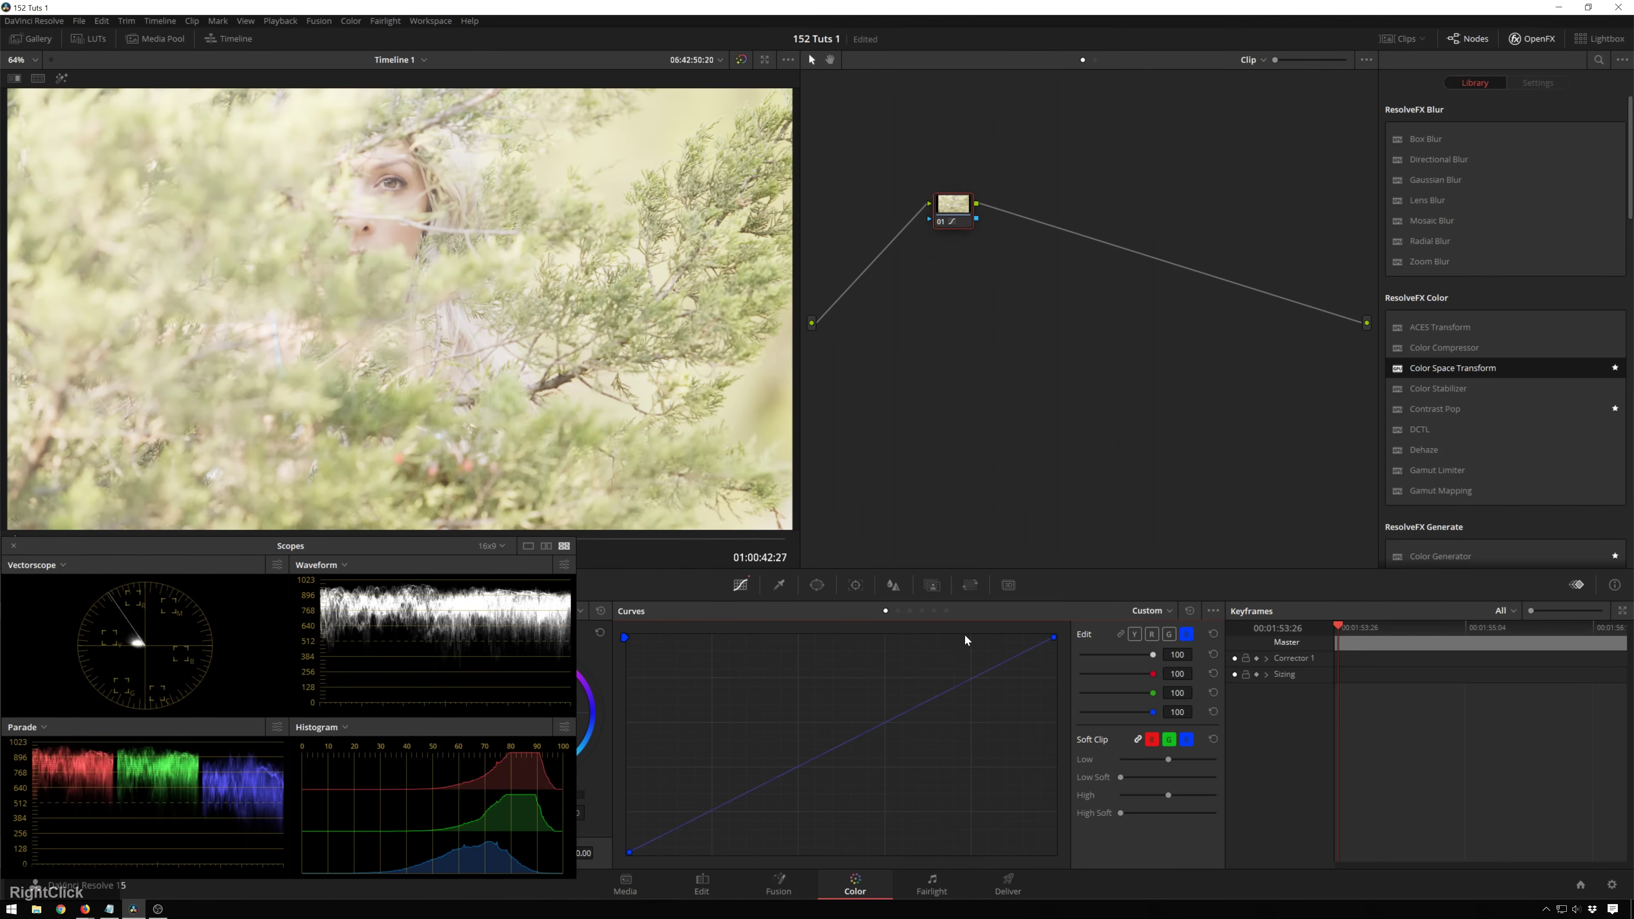
pyautogui.click(398, 200)
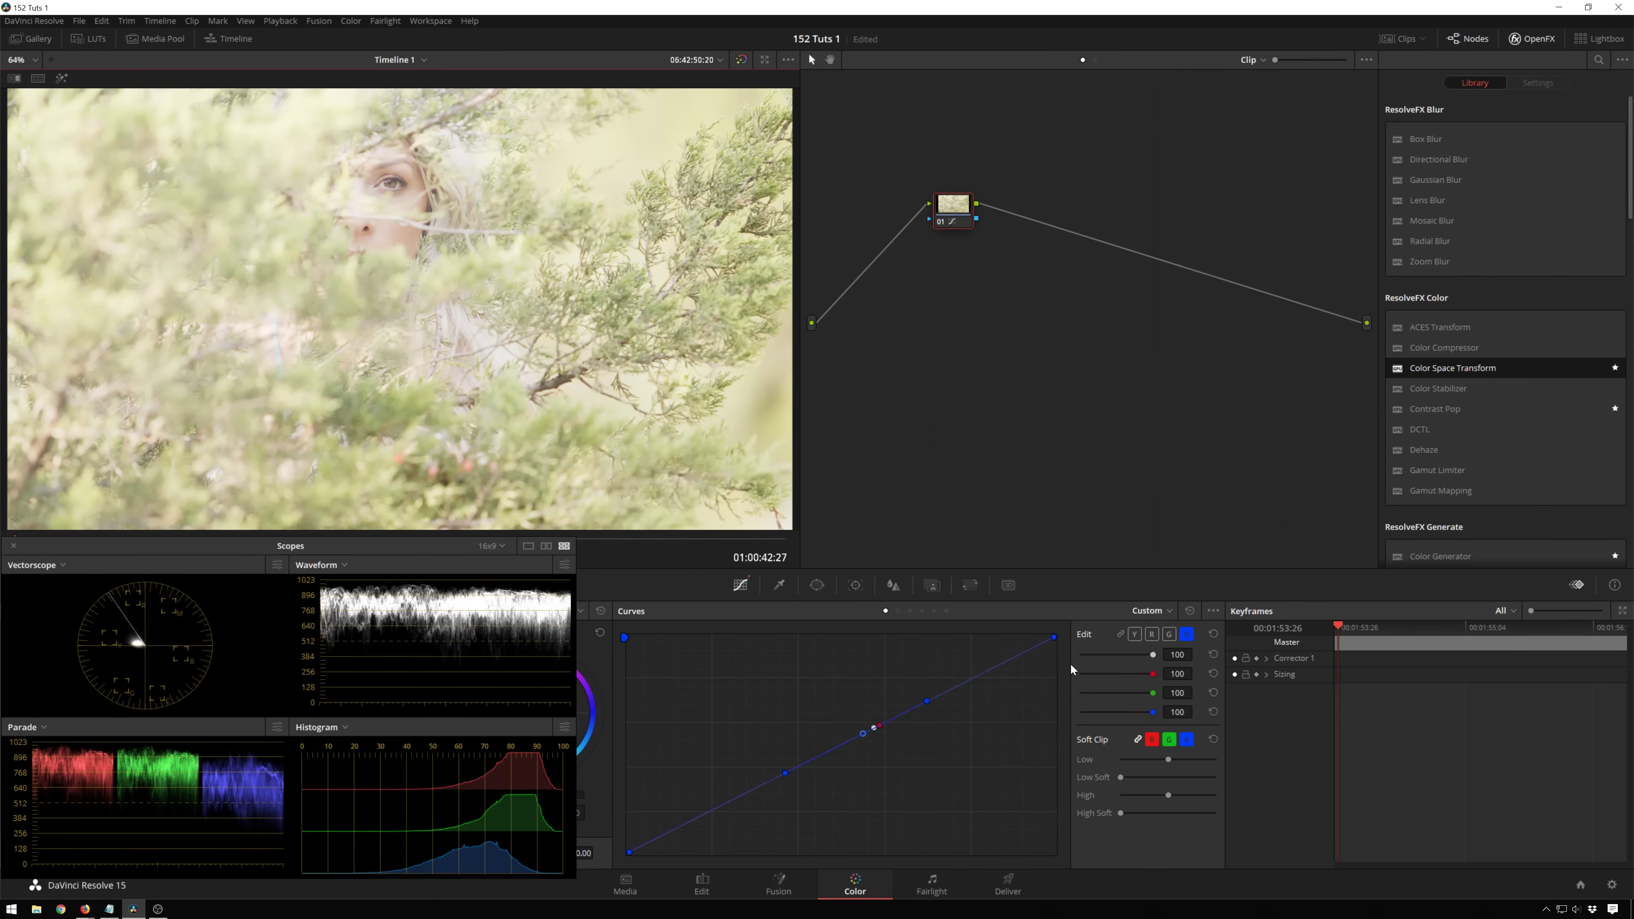
pyautogui.moveTo(1067, 636); pyautogui.dragTo(956, 636)
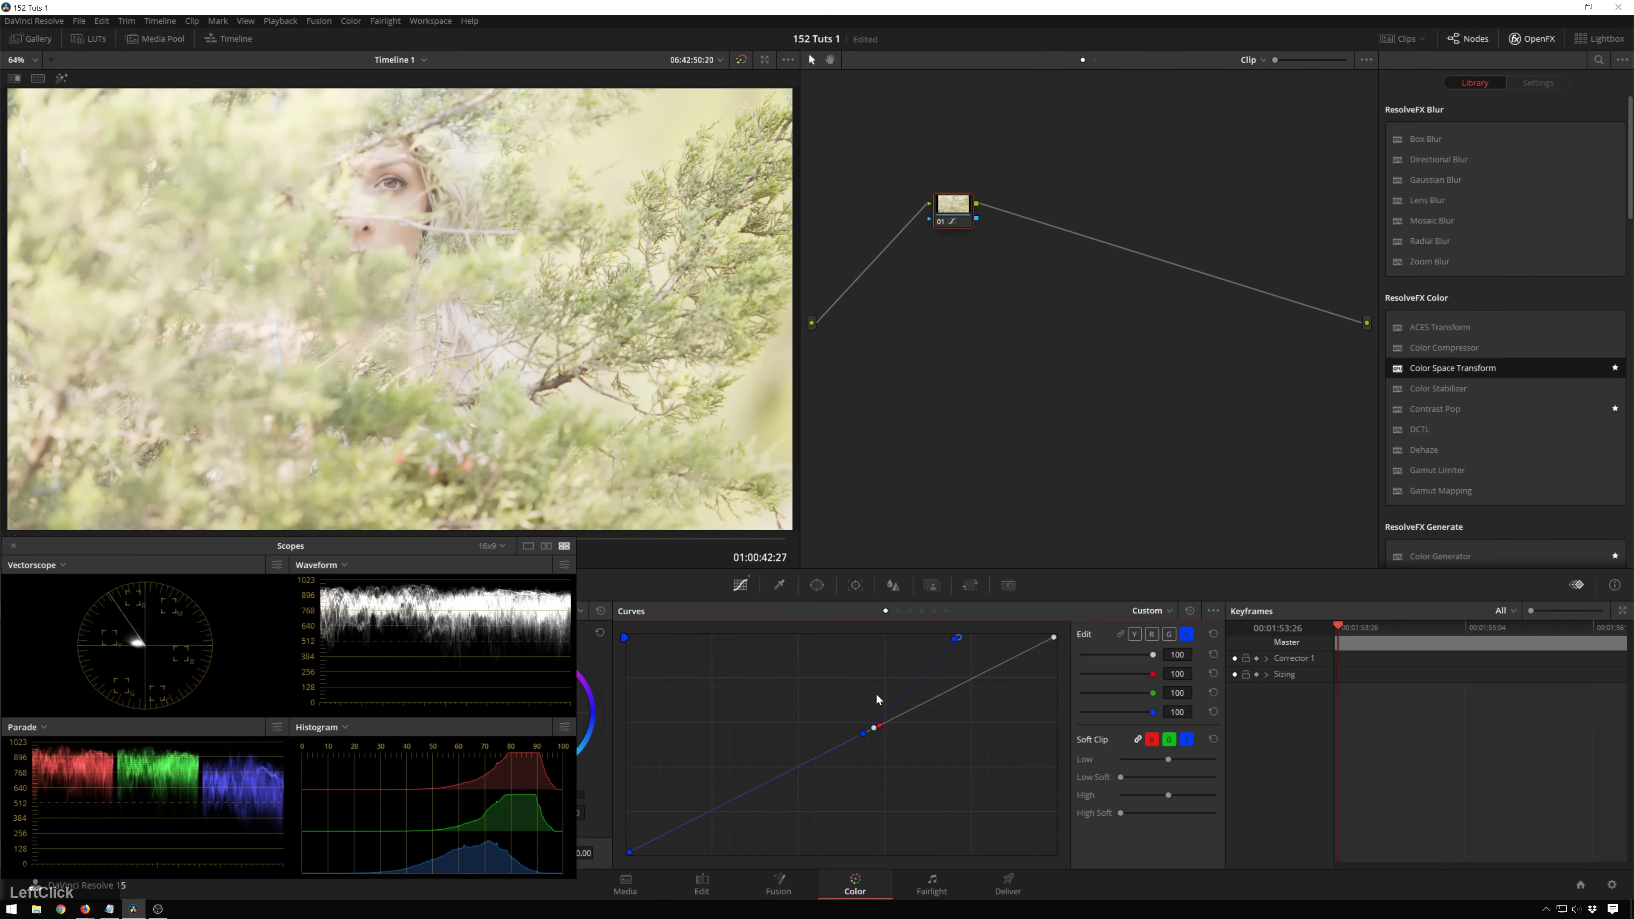
pyautogui.moveTo(864, 732); pyautogui.dragTo(835, 755)
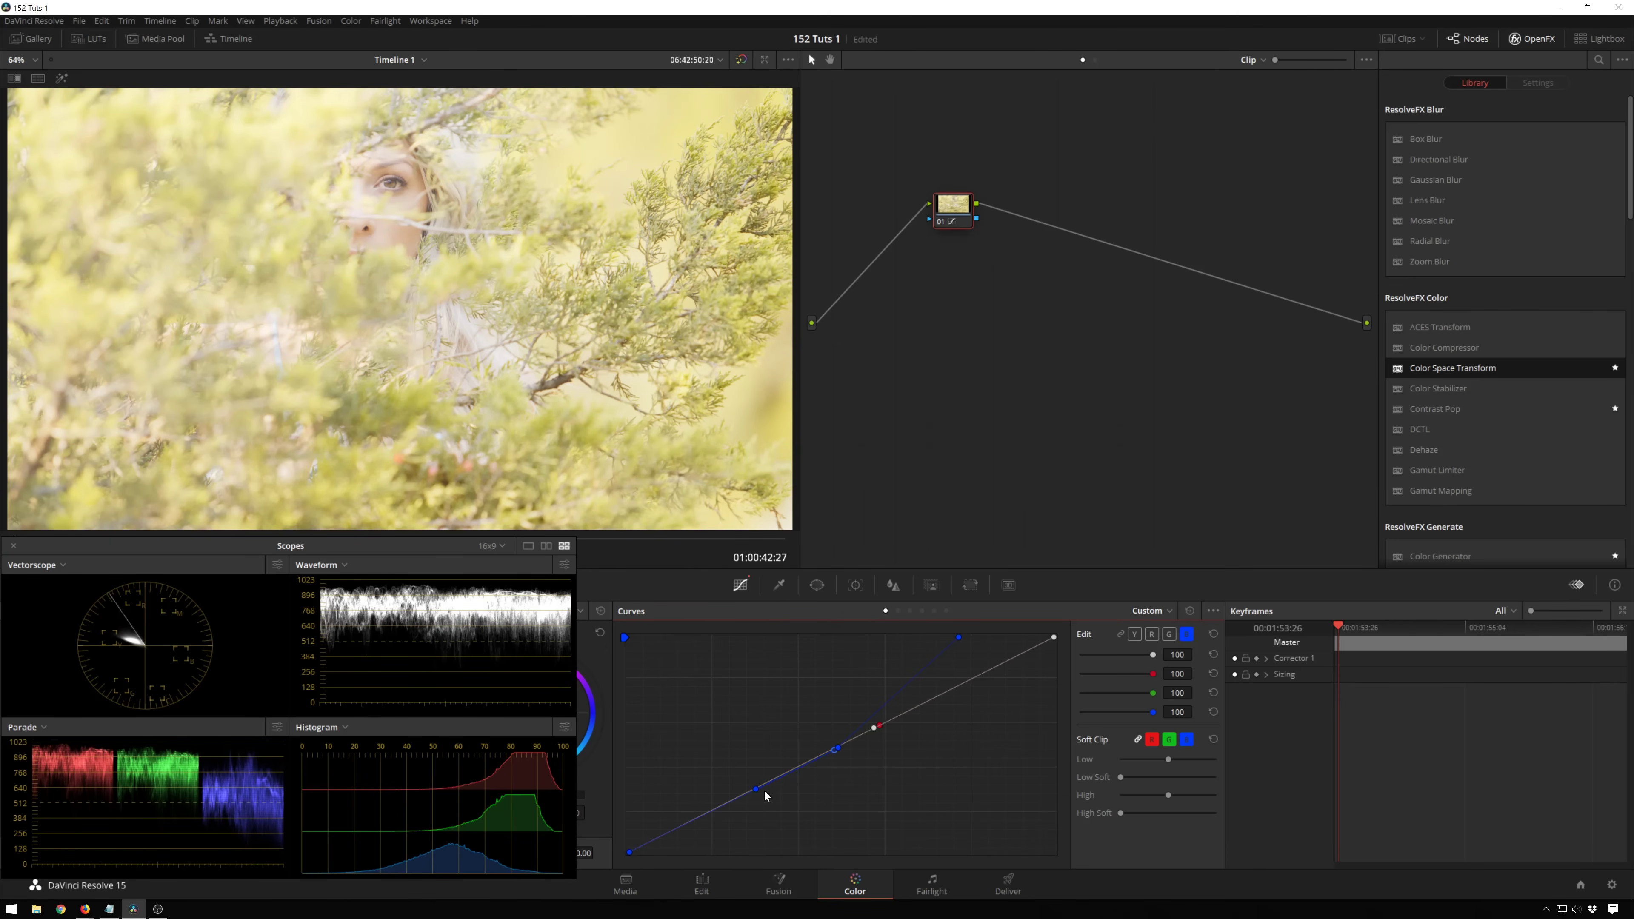
# Steepen the blue curve around its sampled point with the spline handles, comparing node 01 off and on
pyautogui.moveTo(757, 790); pyautogui.dragTo(749, 745)
pyautogui.rightClick(748, 742)
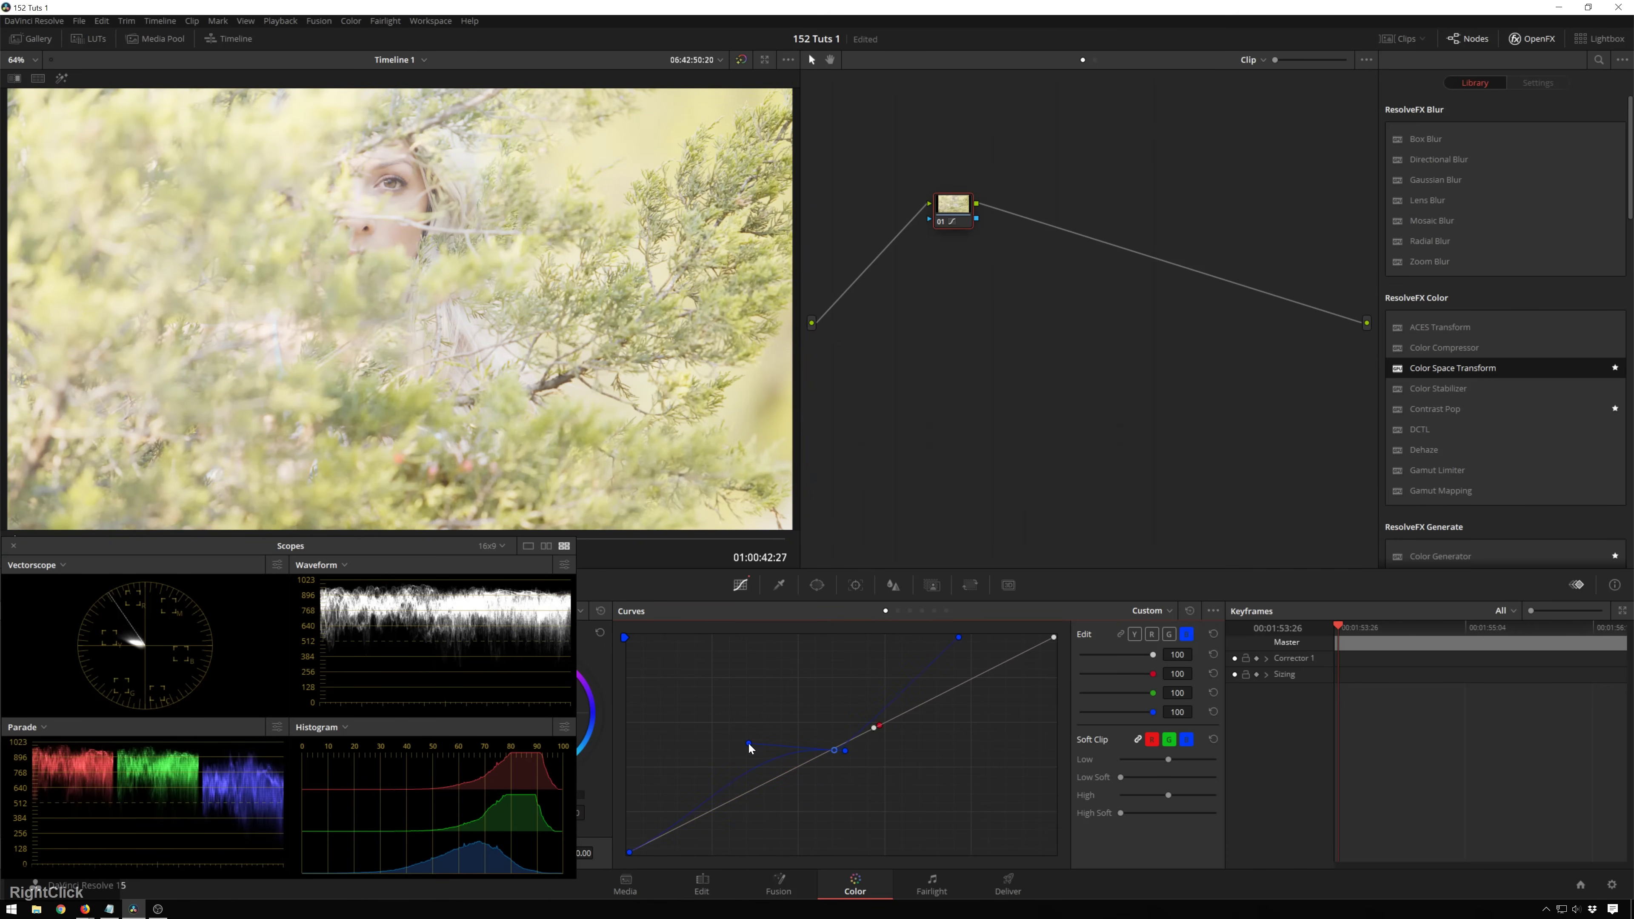
pyautogui.hotkey('ctrl', 'z')
pyautogui.moveTo(837, 748); pyautogui.dragTo(852, 728)
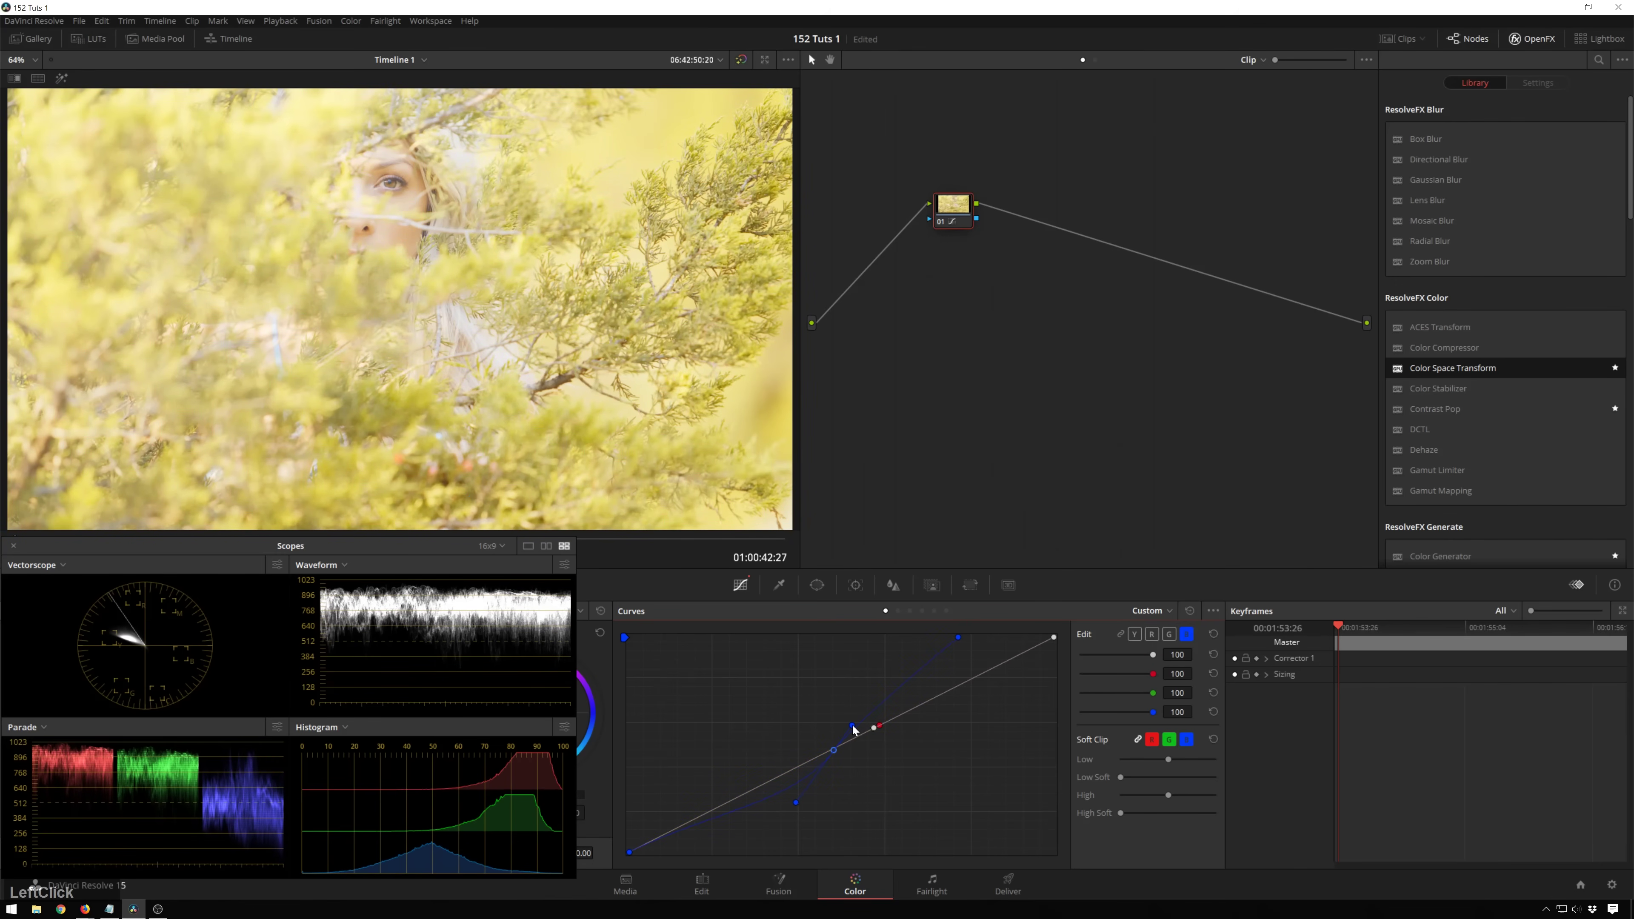
pyautogui.hotkey('ctrl', 'd')
pyautogui.hotkey('ctrl', 'd')
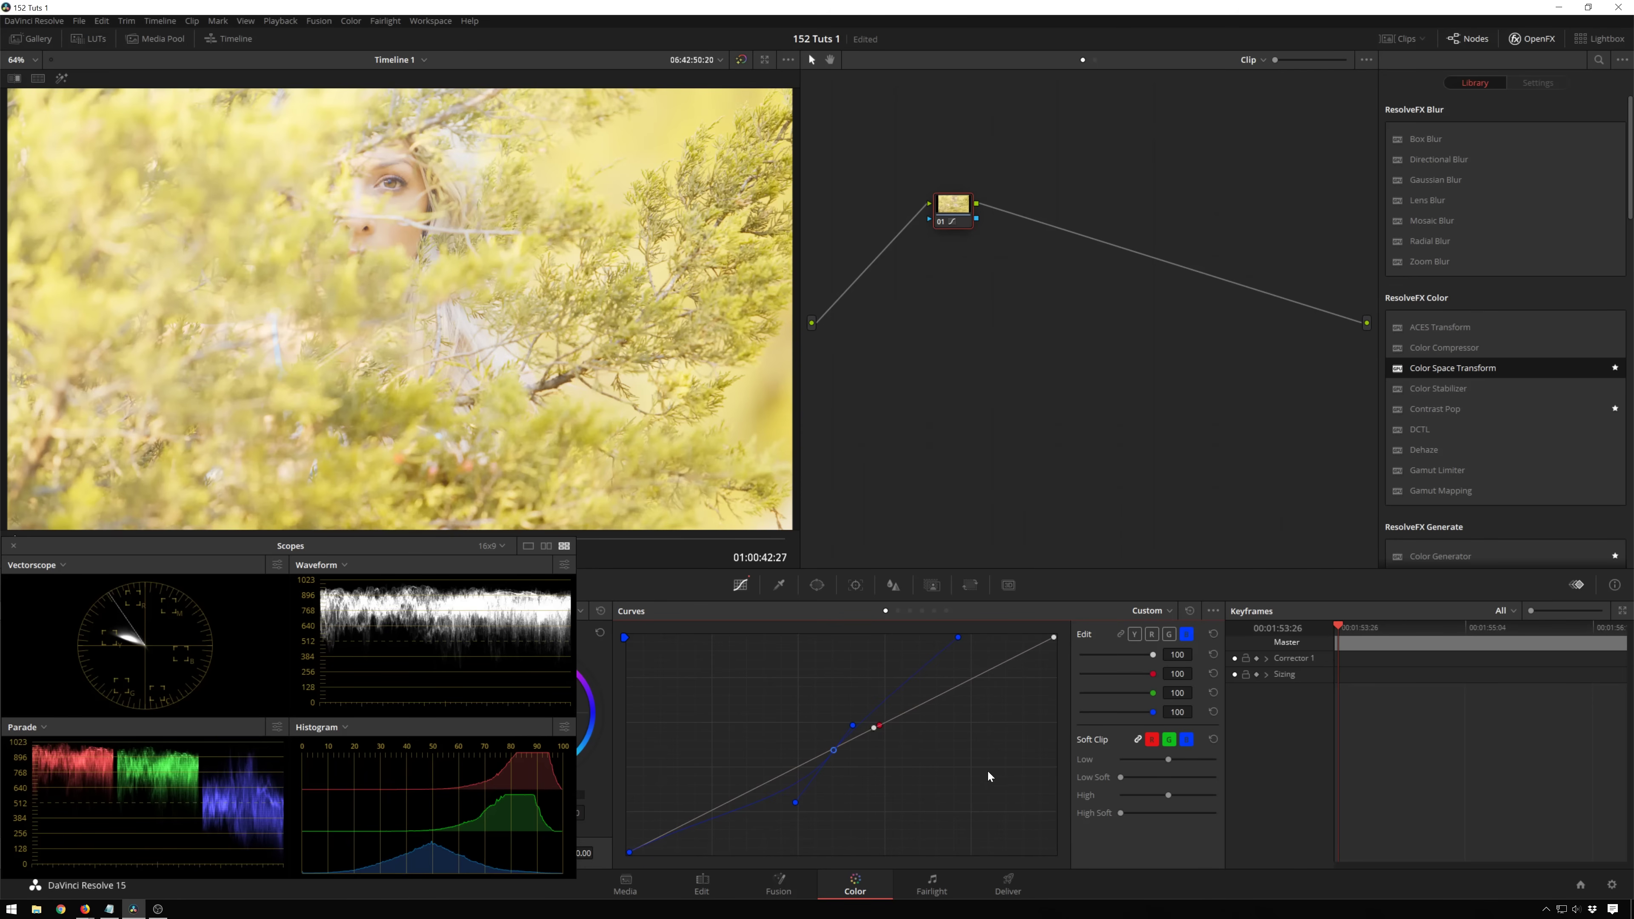
pyautogui.moveTo(853, 727); pyautogui.dragTo(858, 724)
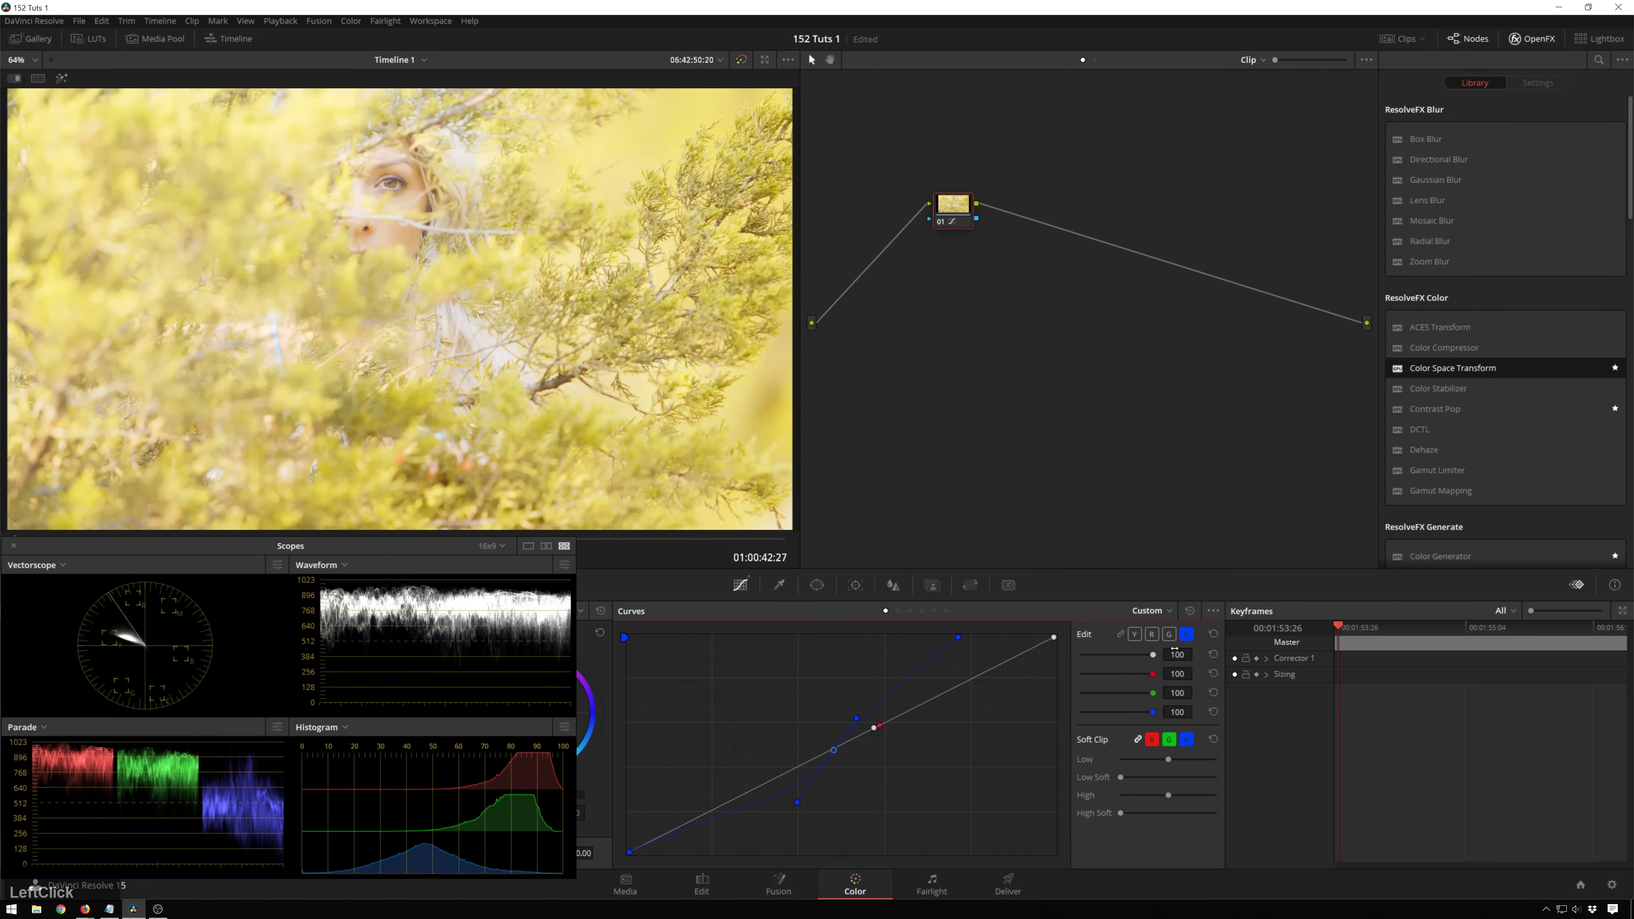
# Flatten the green curve's midtones with its sampled point slightly above the diagonal, and compare the clip with the grade bypassed and on
pyautogui.click(1169, 634)
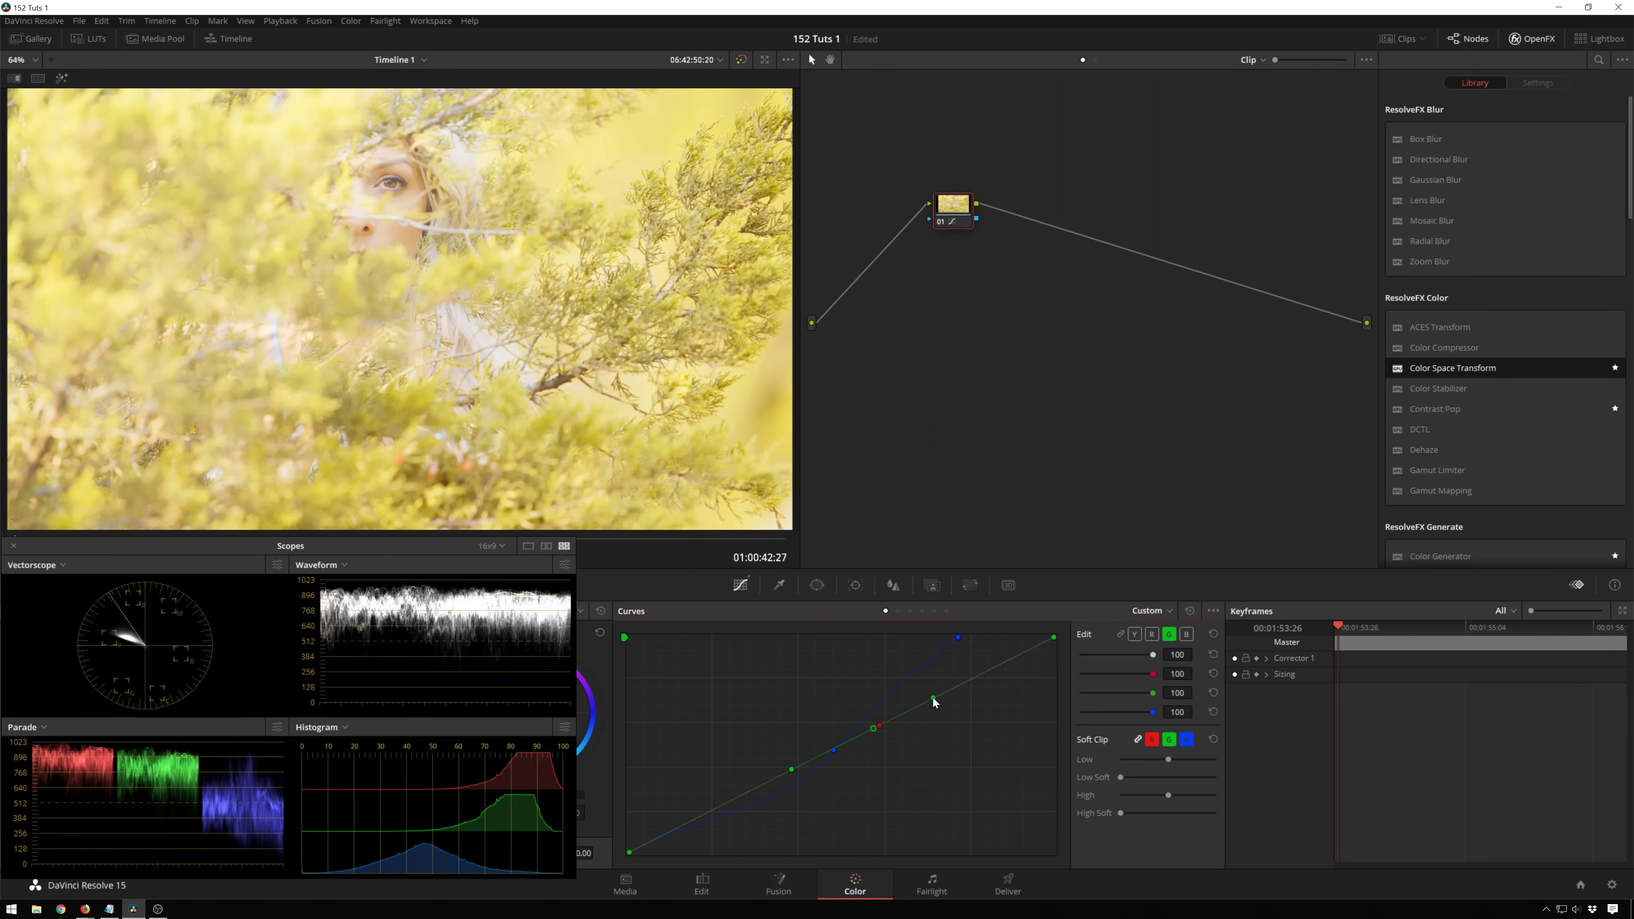
pyautogui.moveTo(933, 698); pyautogui.dragTo(818, 748)
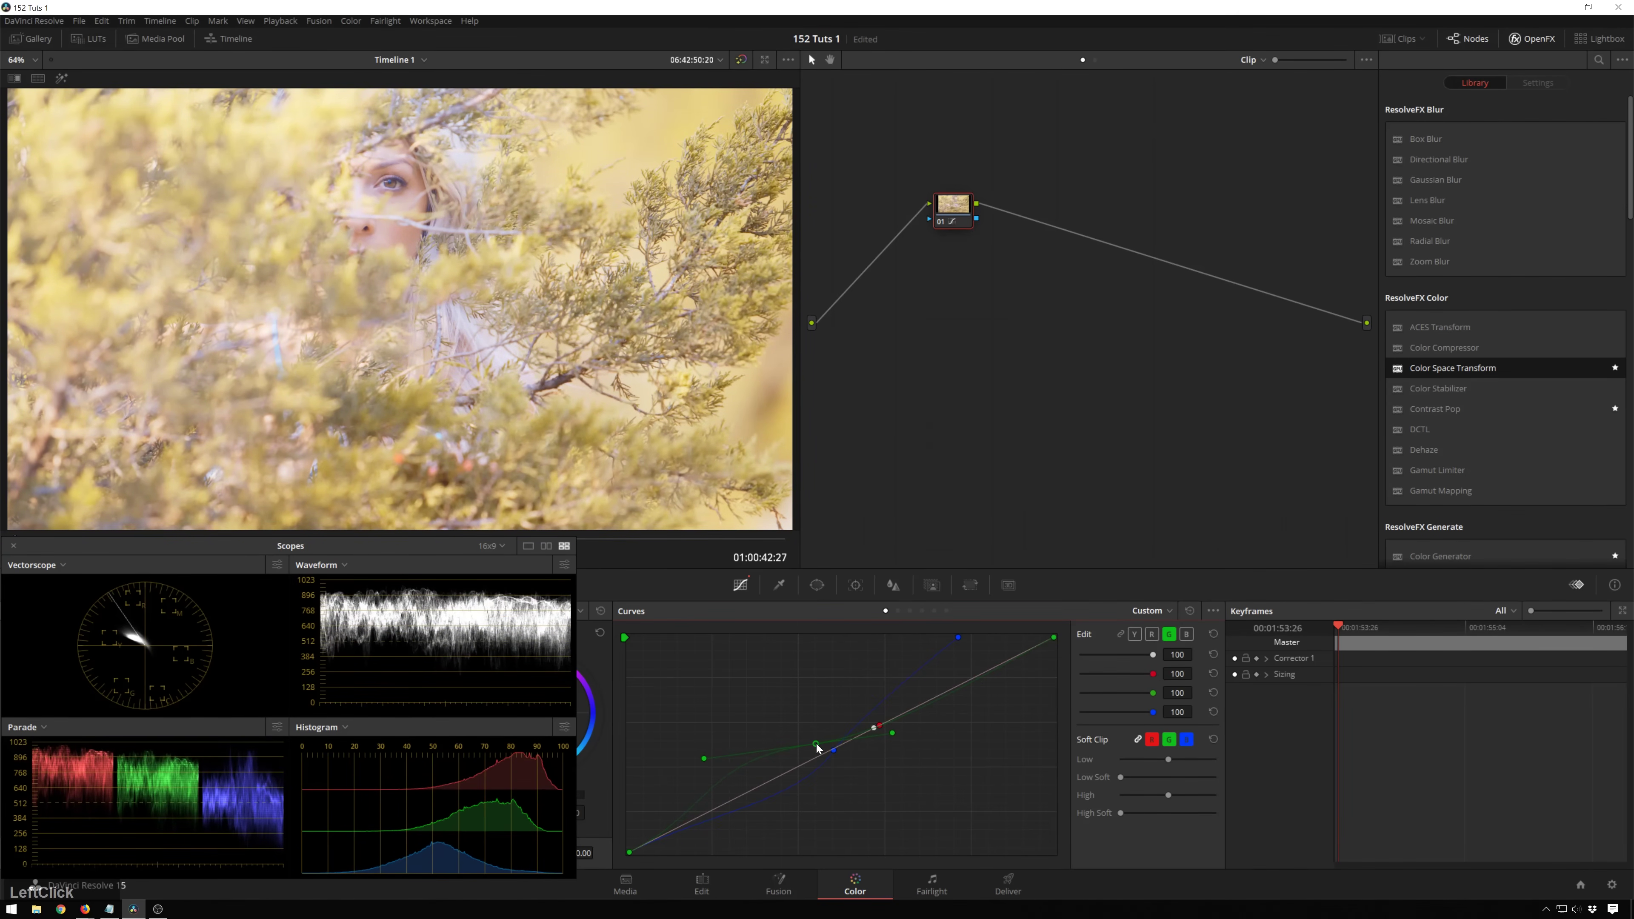
pyautogui.hotkey('alt', 'd')
pyautogui.hotkey('alt', 'd')
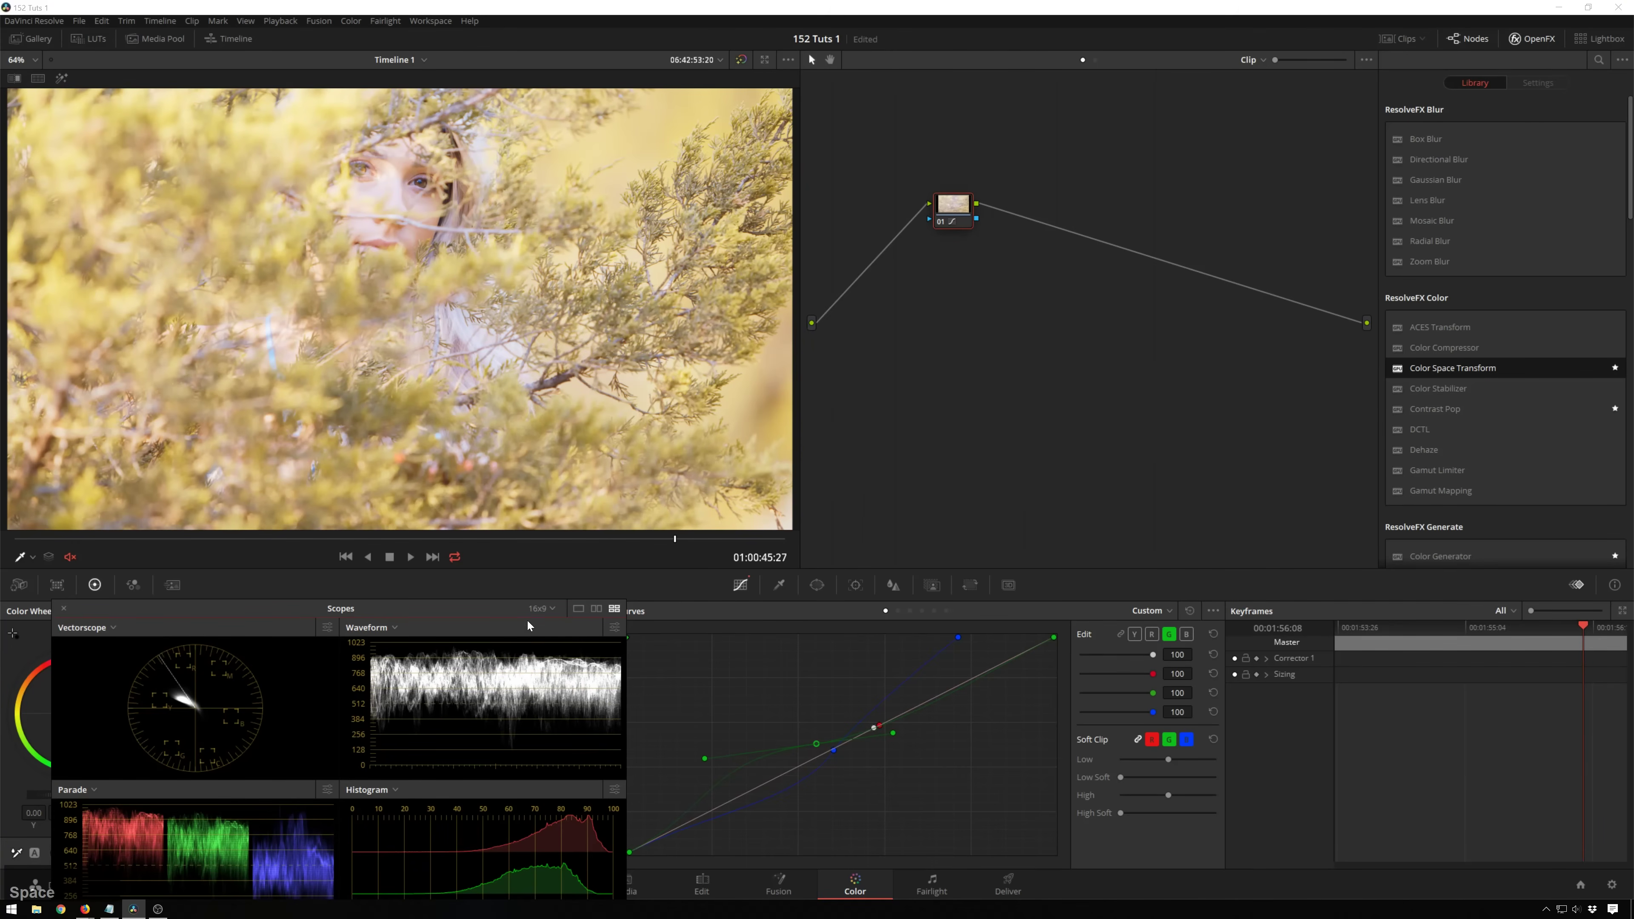
# Add serial node 02 after node 01 and lower its saturation to 37, moving the Scopes window clear of the controls and viewer
pyautogui.click(494, 619)
pyautogui.moveTo(490, 613); pyautogui.dragTo(489, 497)
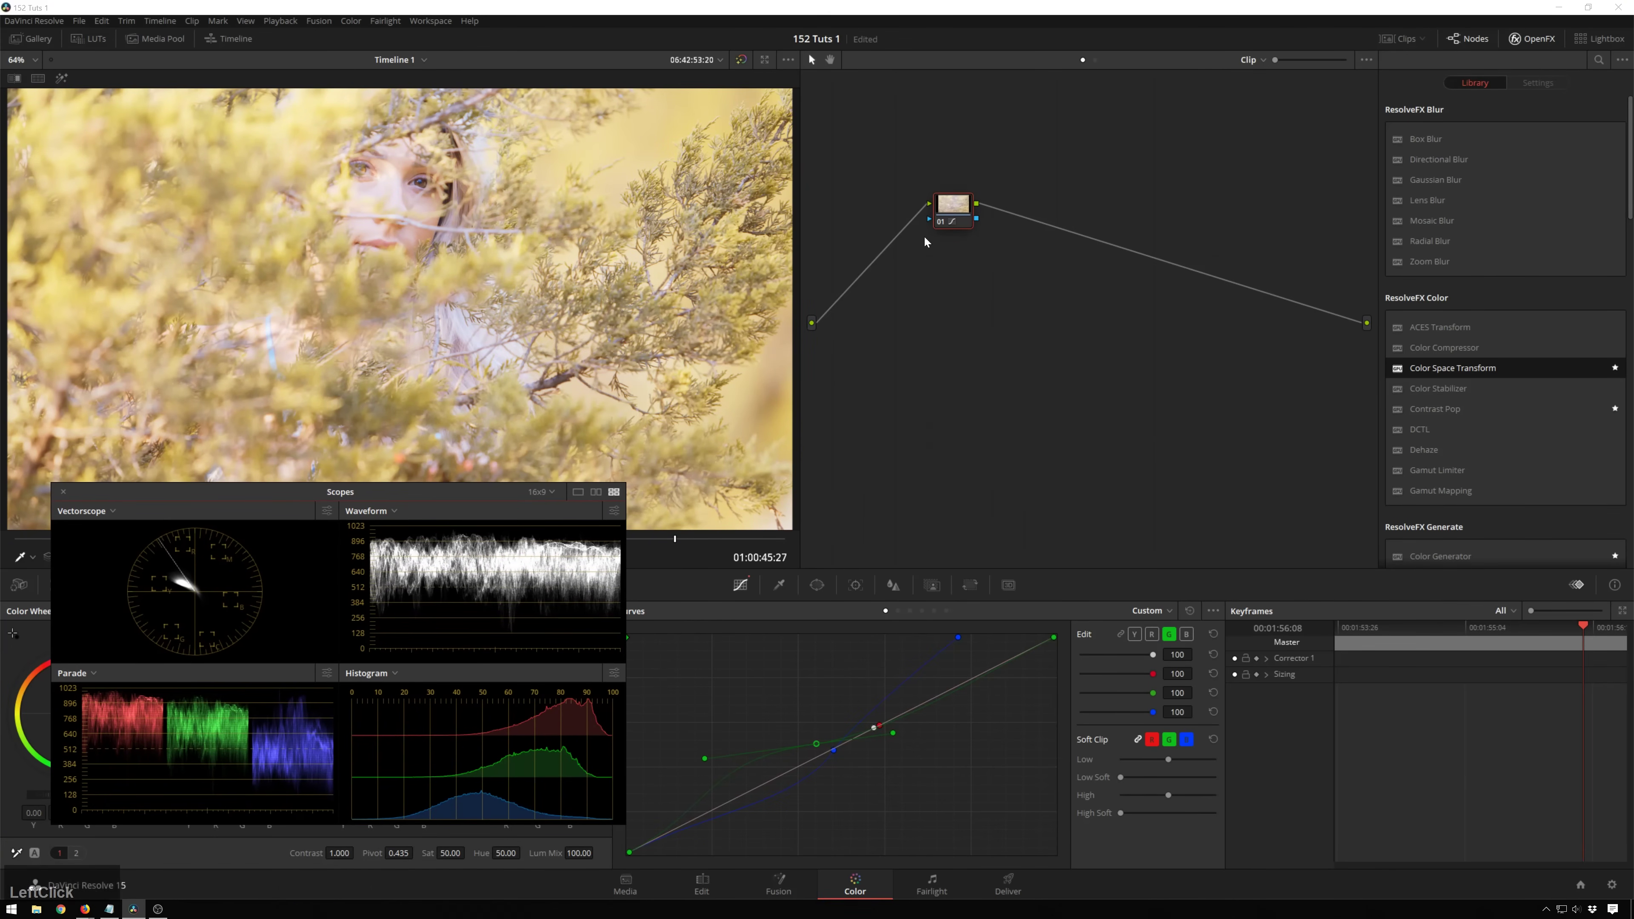
pyautogui.hotkey('alt', 's')
pyautogui.moveTo(404, 488); pyautogui.dragTo(533, 257)
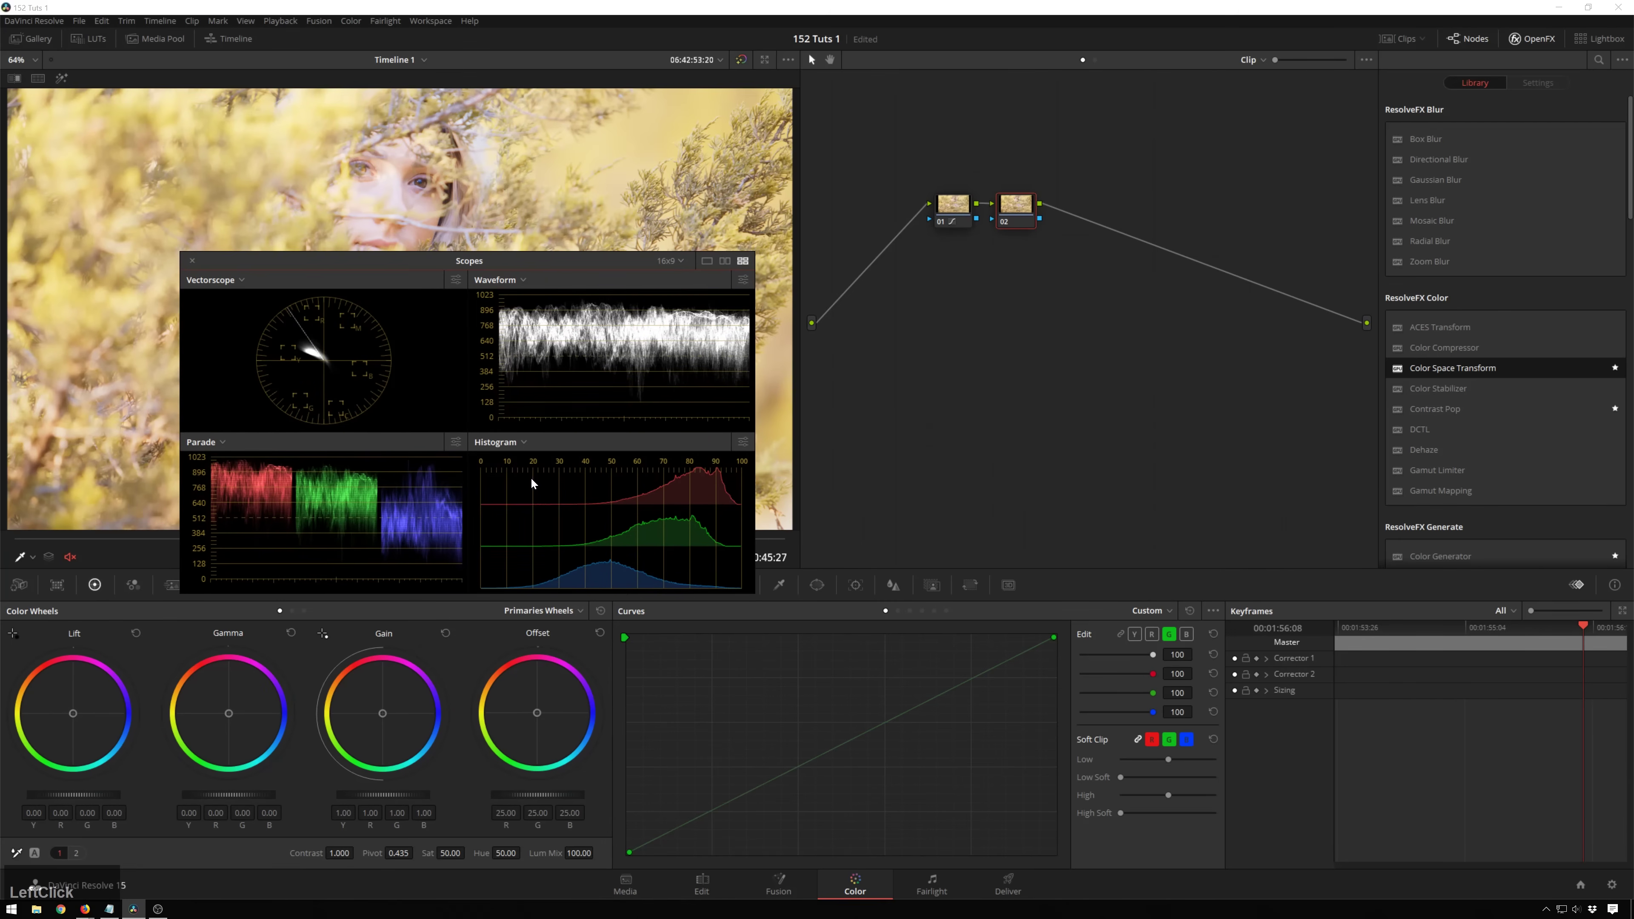
pyautogui.moveTo(440, 853); pyautogui.dragTo(468, 853)
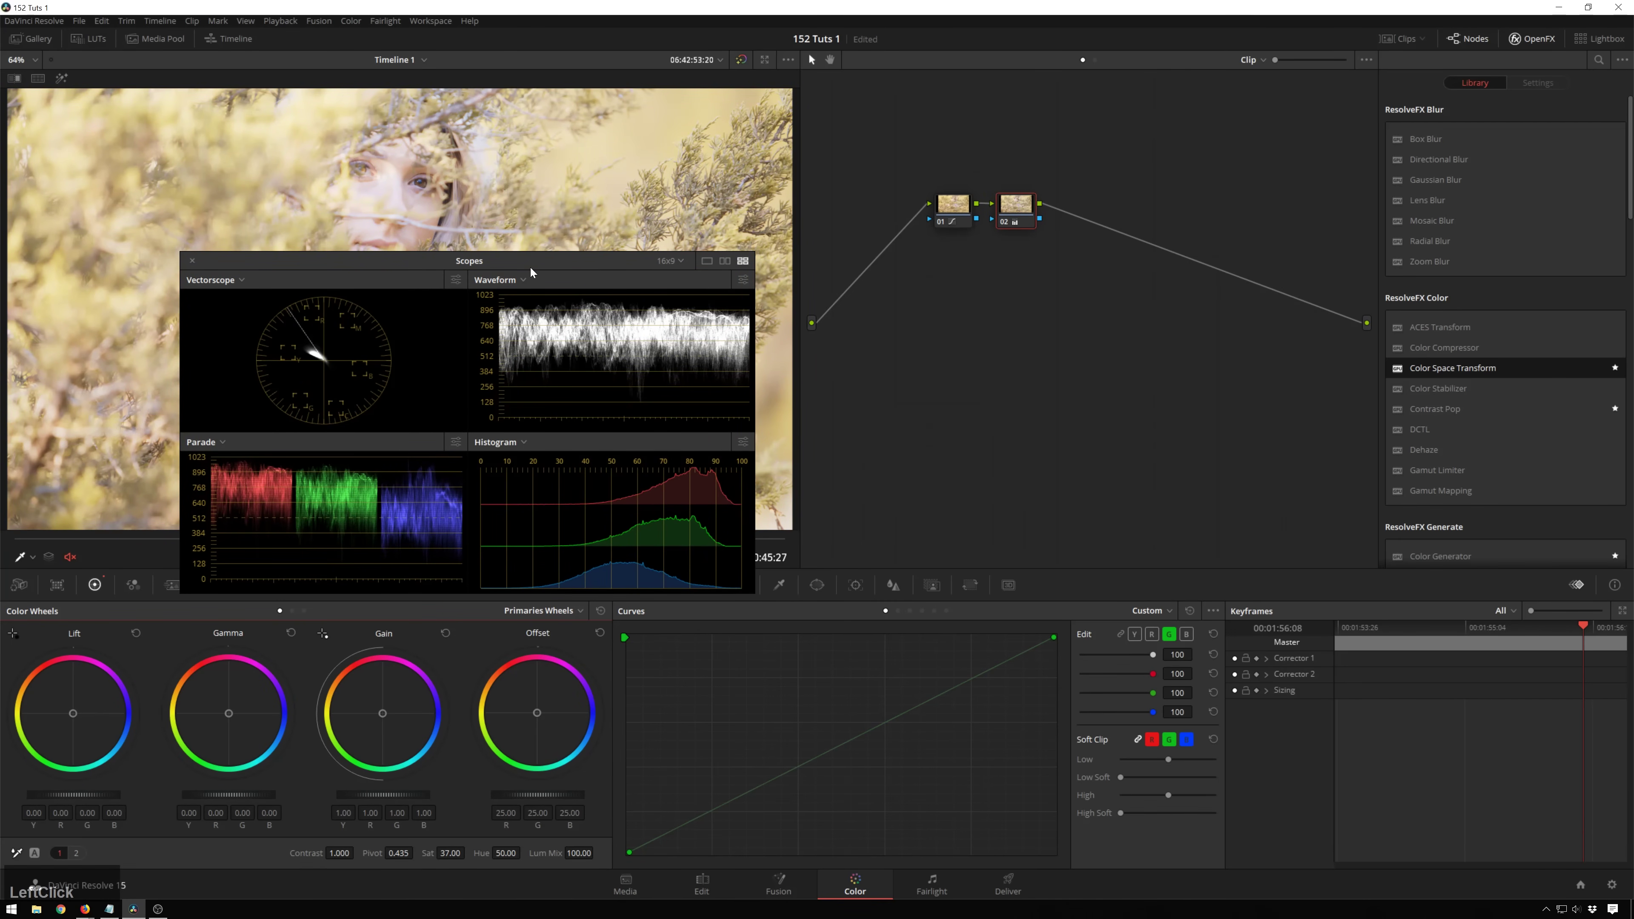
pyautogui.moveTo(582, 265); pyautogui.dragTo(1141, 392)
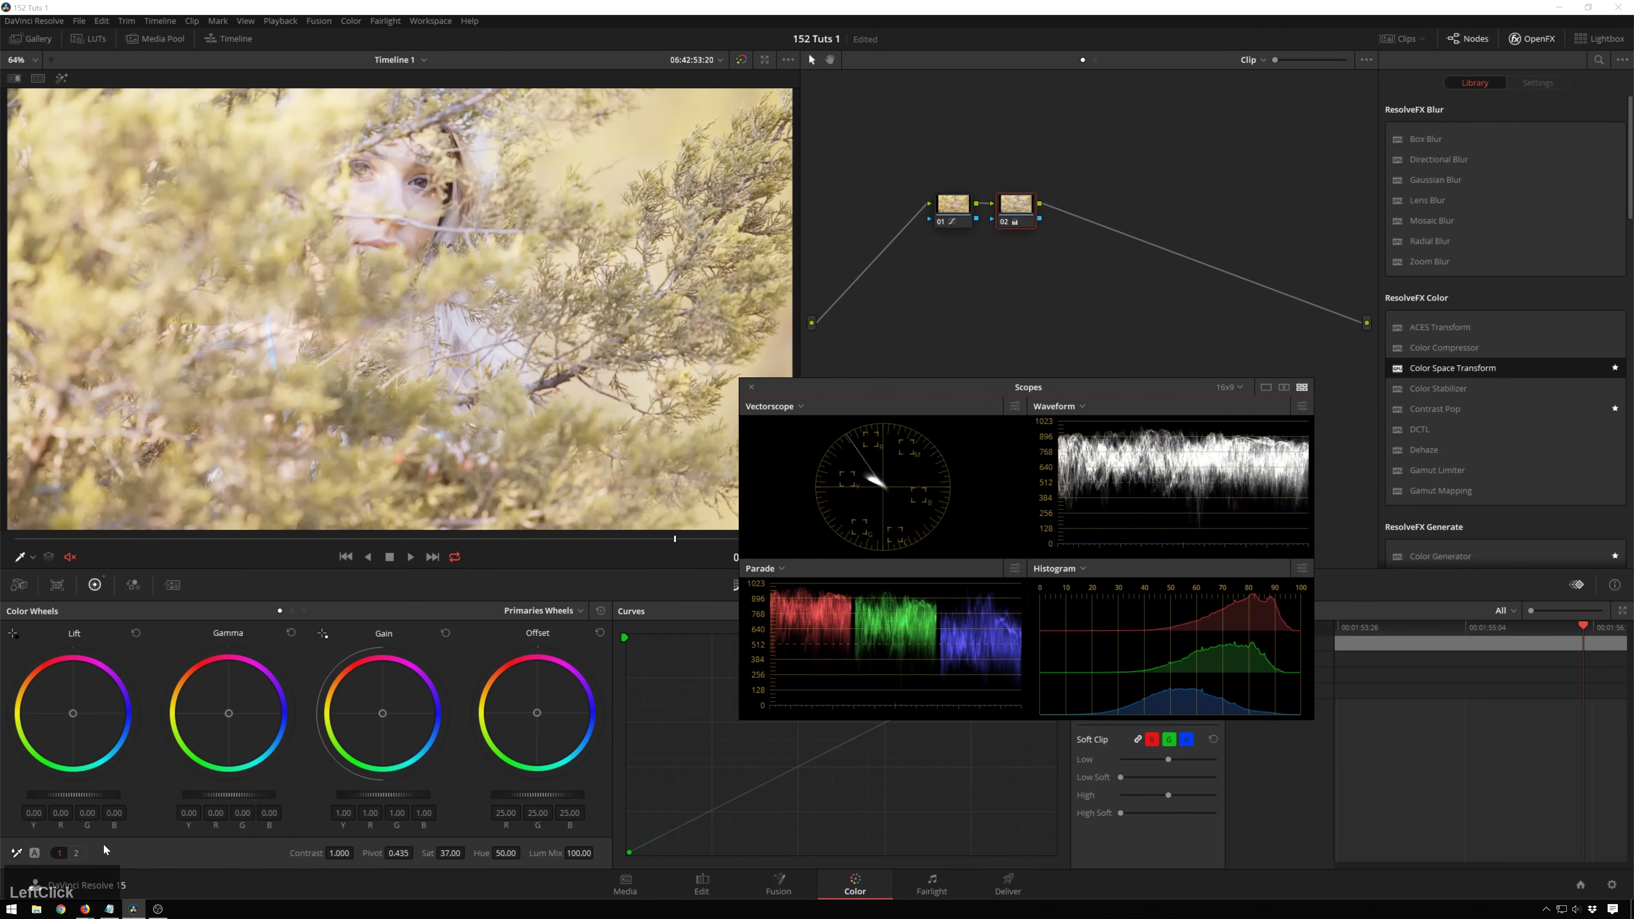
# Lower node 02's highlights to -15.00 and play the clip to review the softened look, keeping the Scopes window clear of the viewer
pyautogui.click(76, 853)
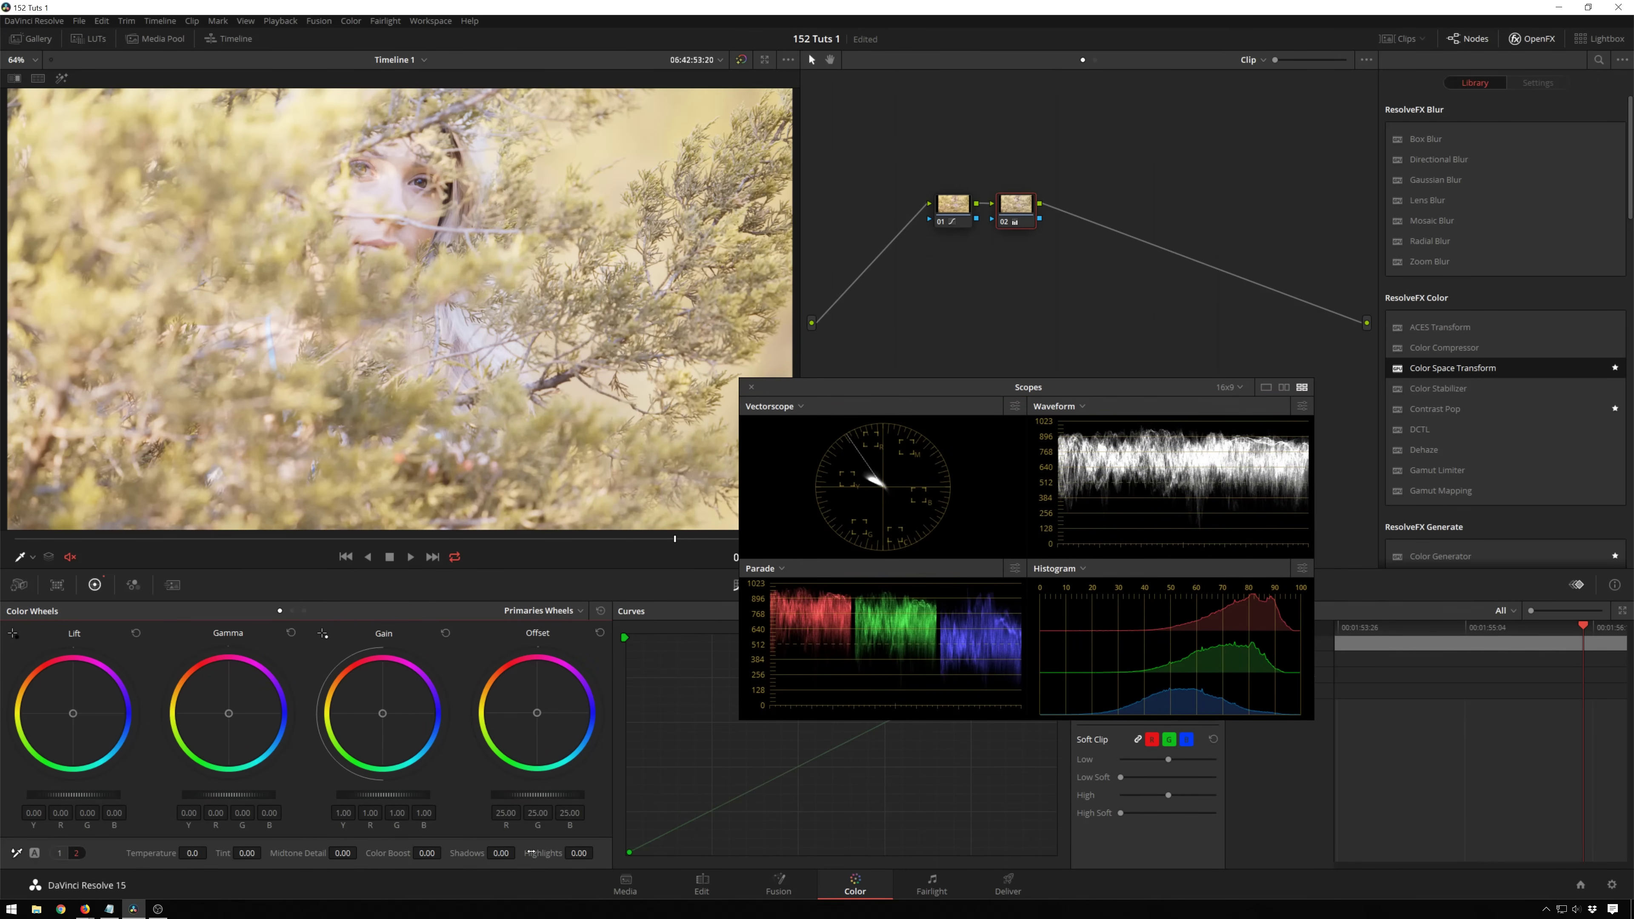
pyautogui.moveTo(542, 853); pyautogui.dragTo(514, 852)
pyautogui.press('space')
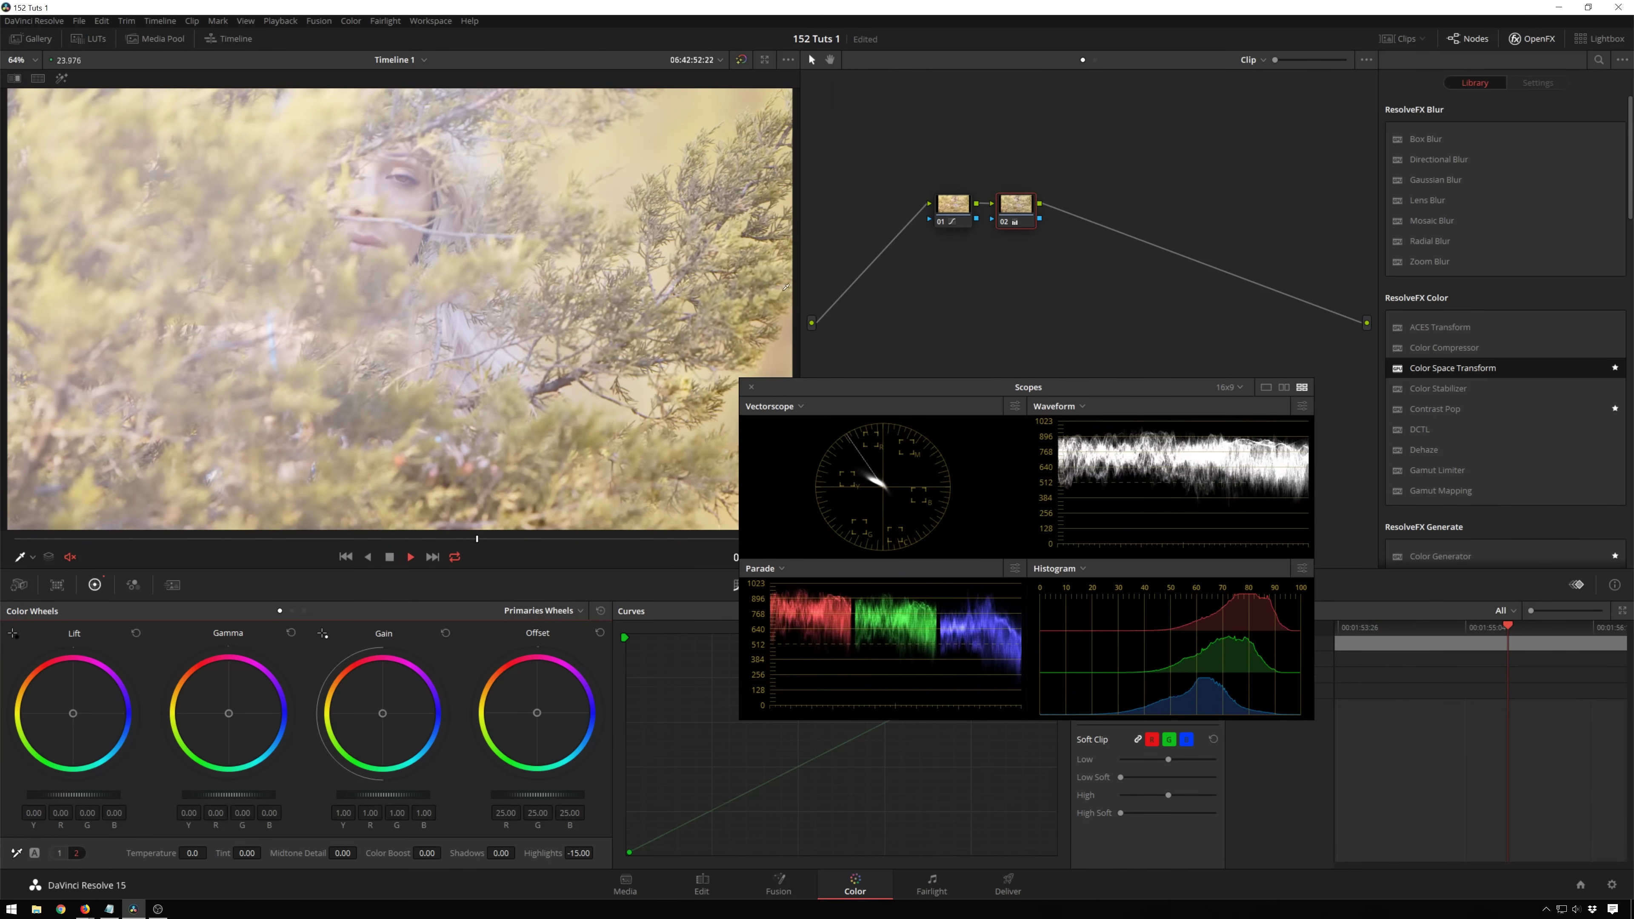
pyautogui.press('space')
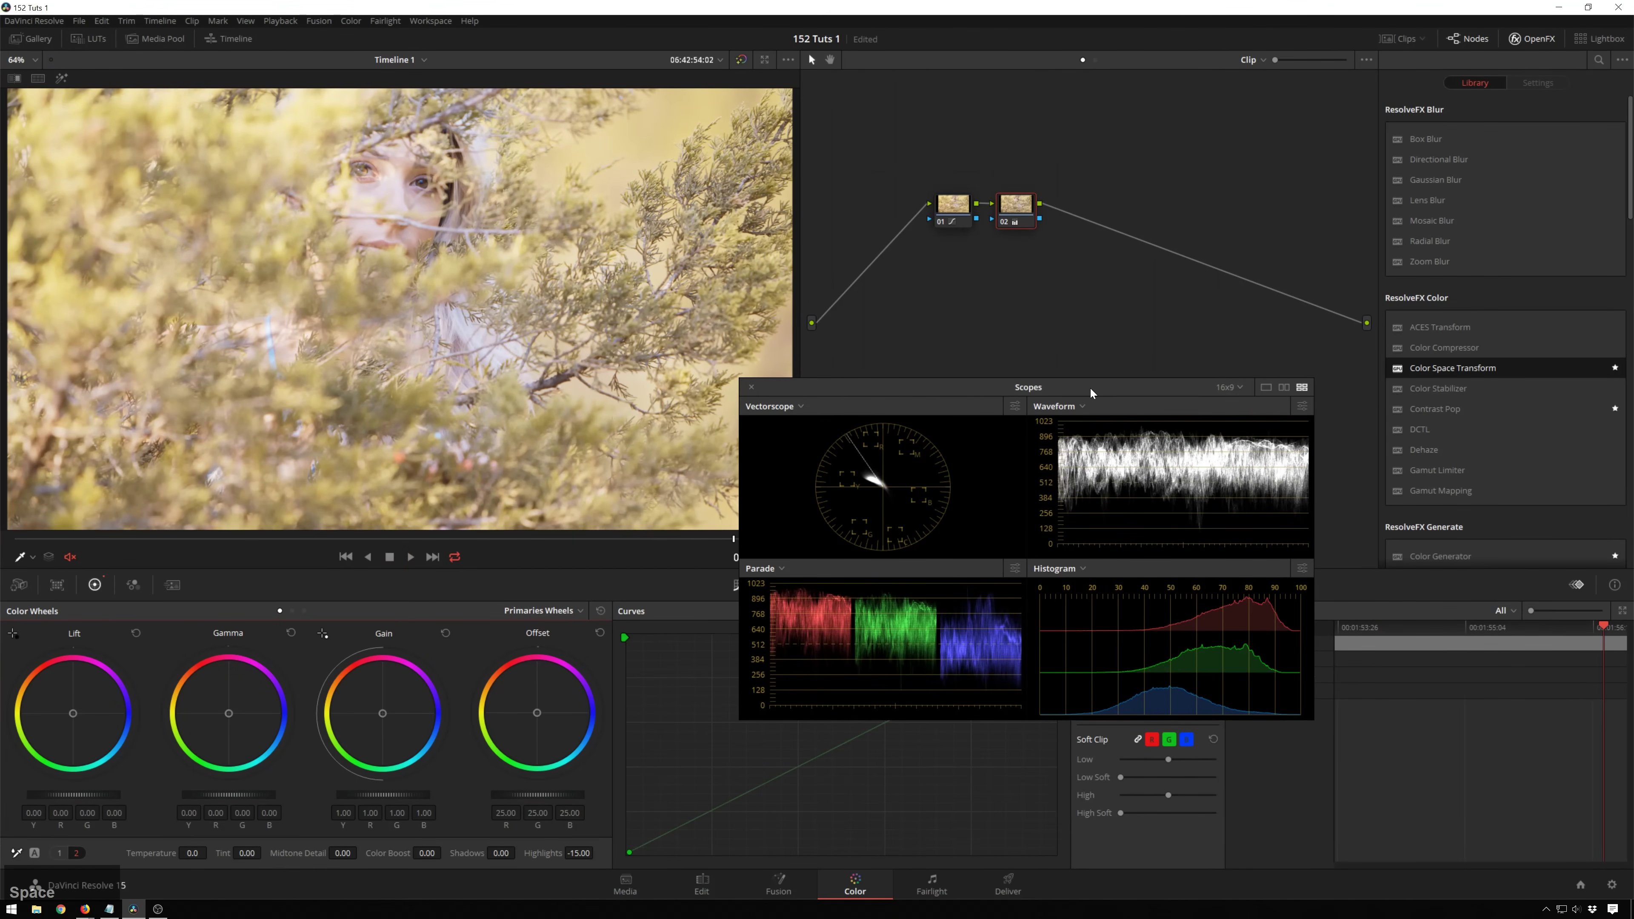
pyautogui.moveTo(1090, 386); pyautogui.dragTo(607, 455)
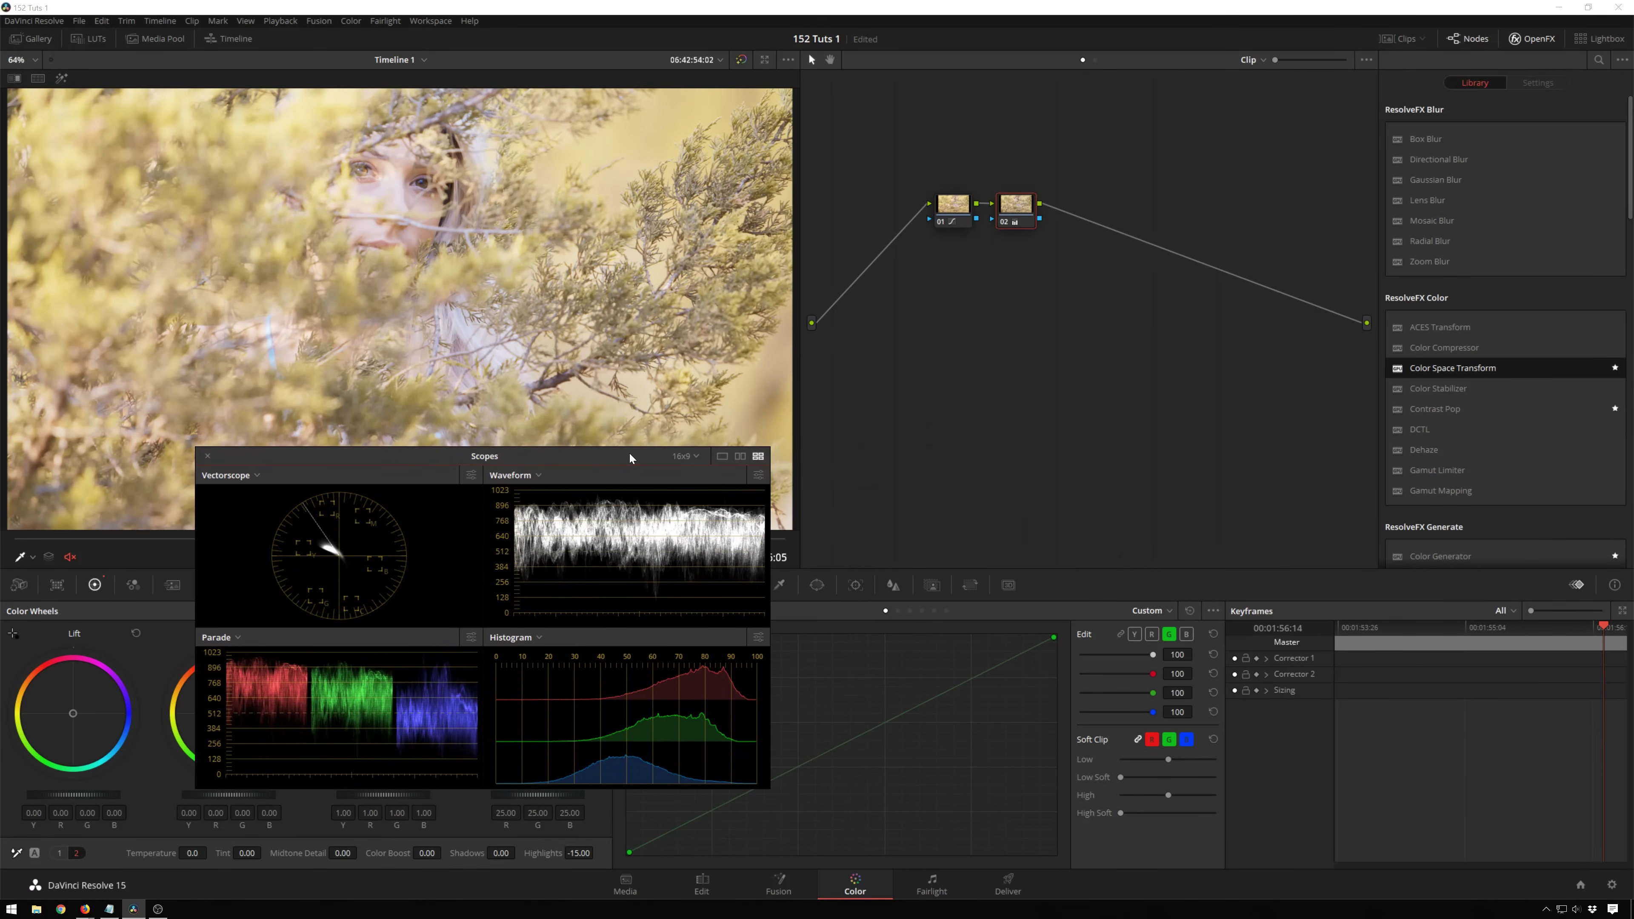
pyautogui.moveTo(629, 457); pyautogui.dragTo(1166, 424)
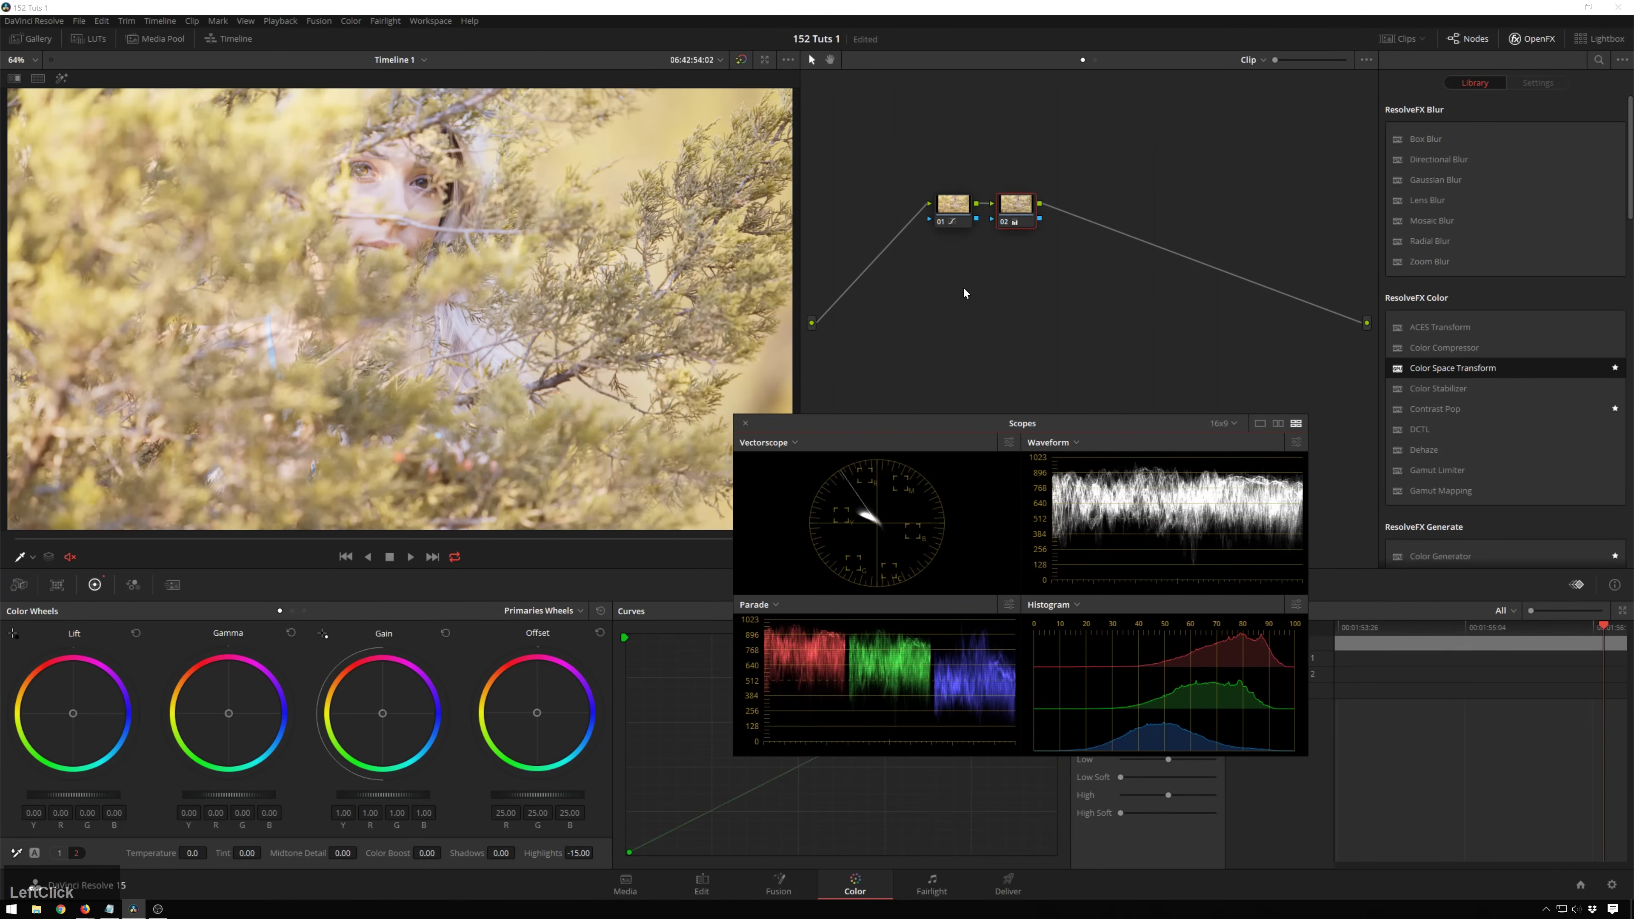
# Add a new color grading version for the clip and set node 01's color space to Lab (CIE)
pyautogui.hotkey('ctrl', 'y')
pyautogui.rightClick(980, 302)
pyautogui.press('Escape')
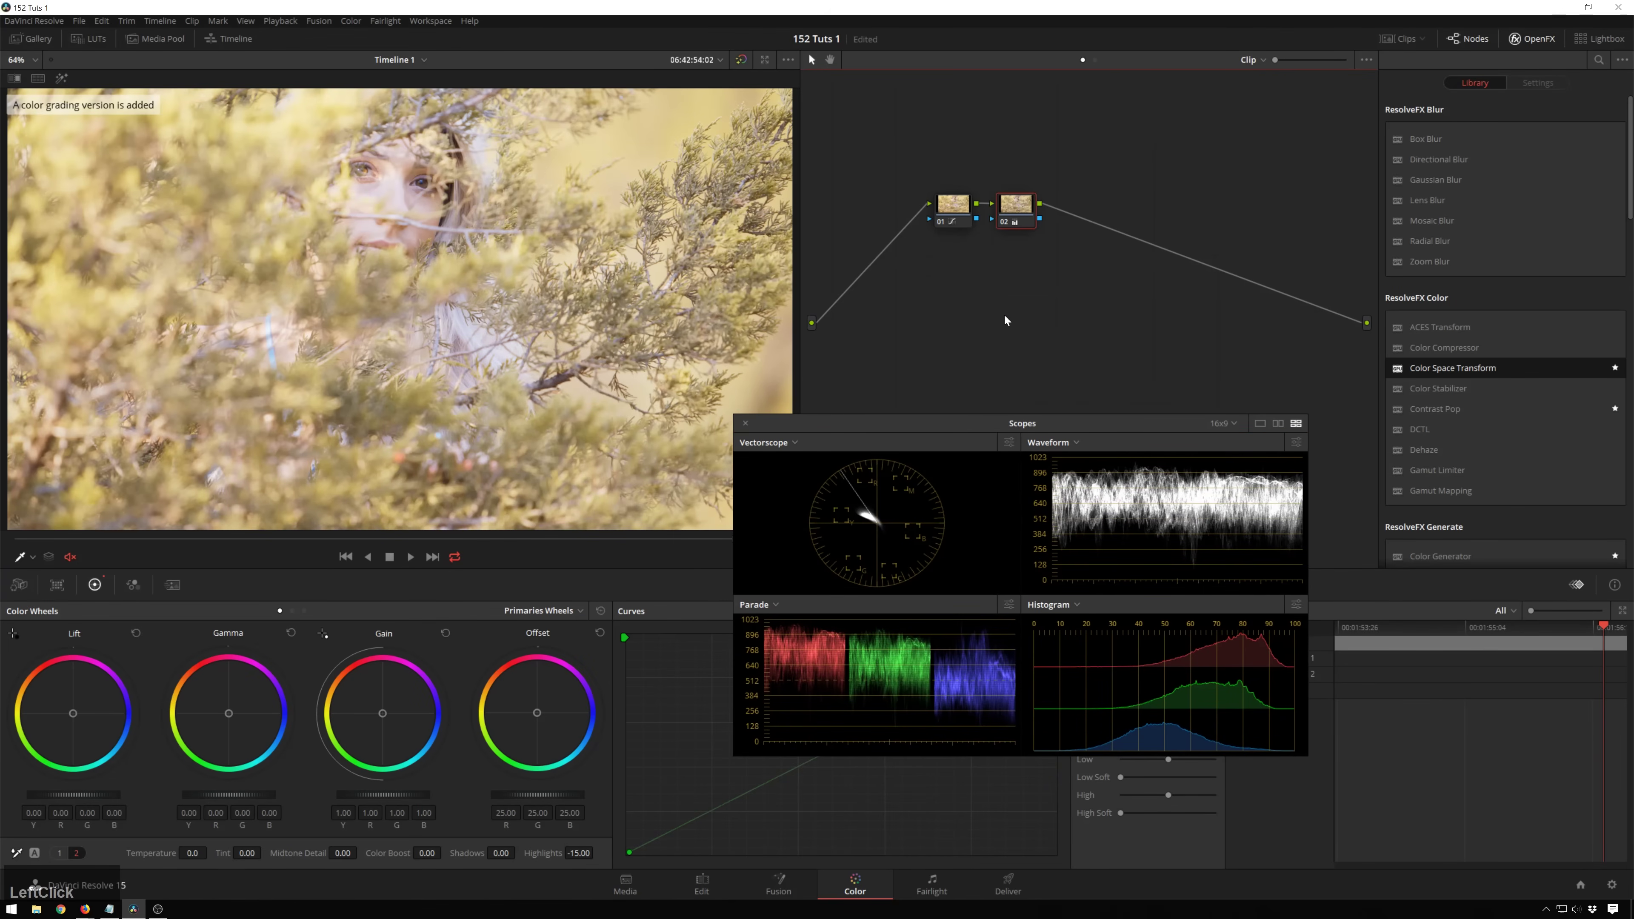
pyautogui.rightClick(942, 205)
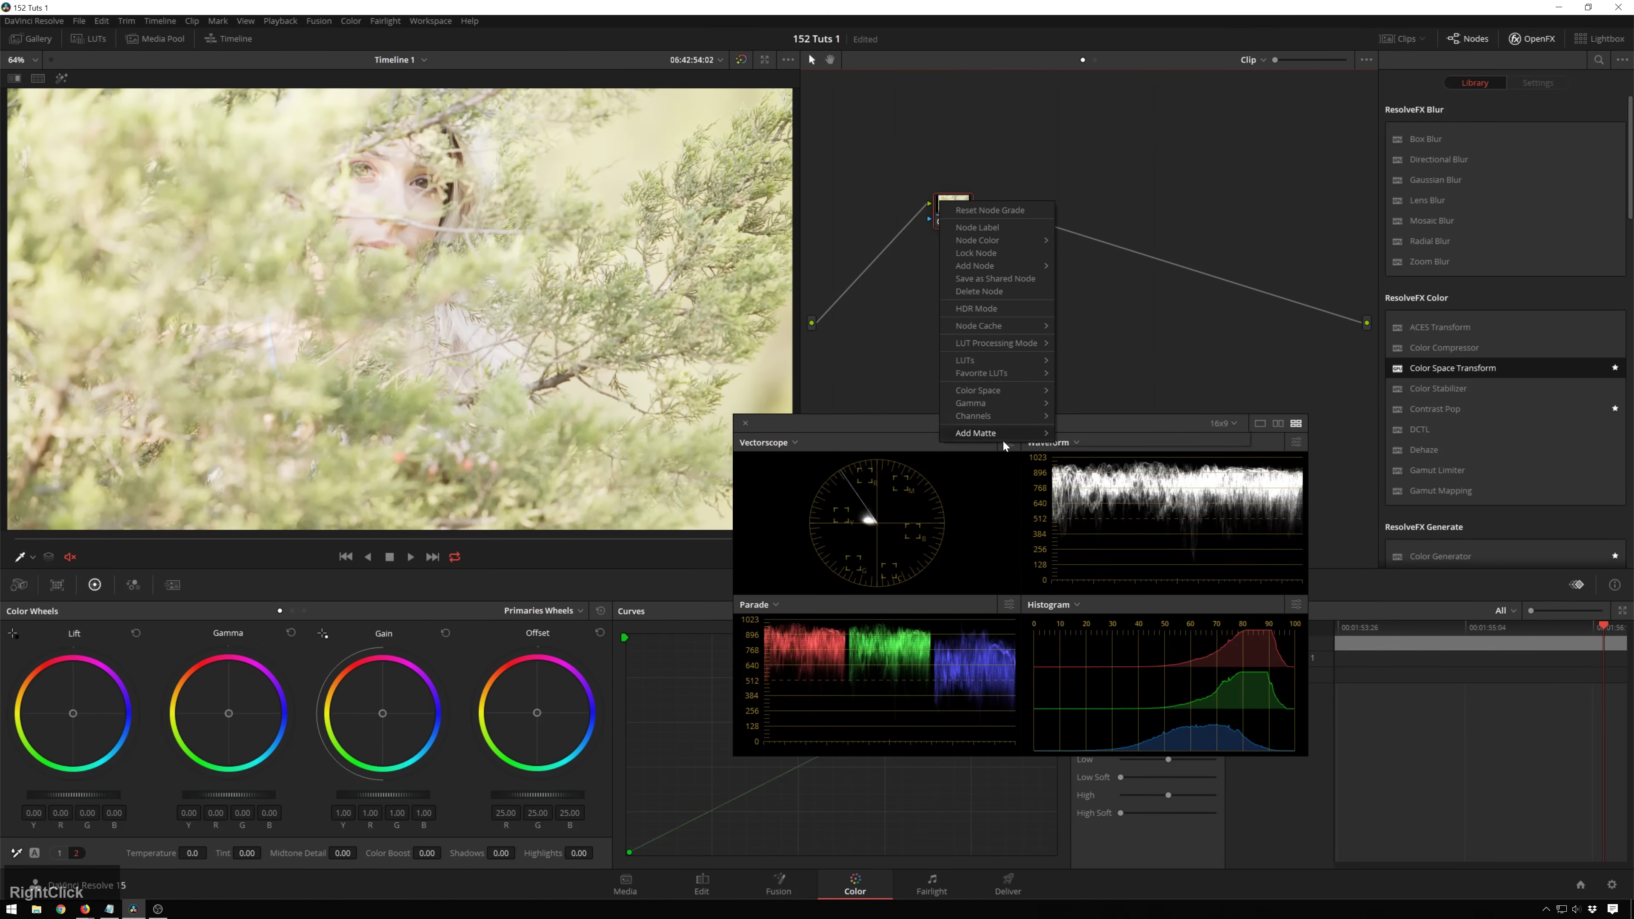
pyautogui.click(1022, 391)
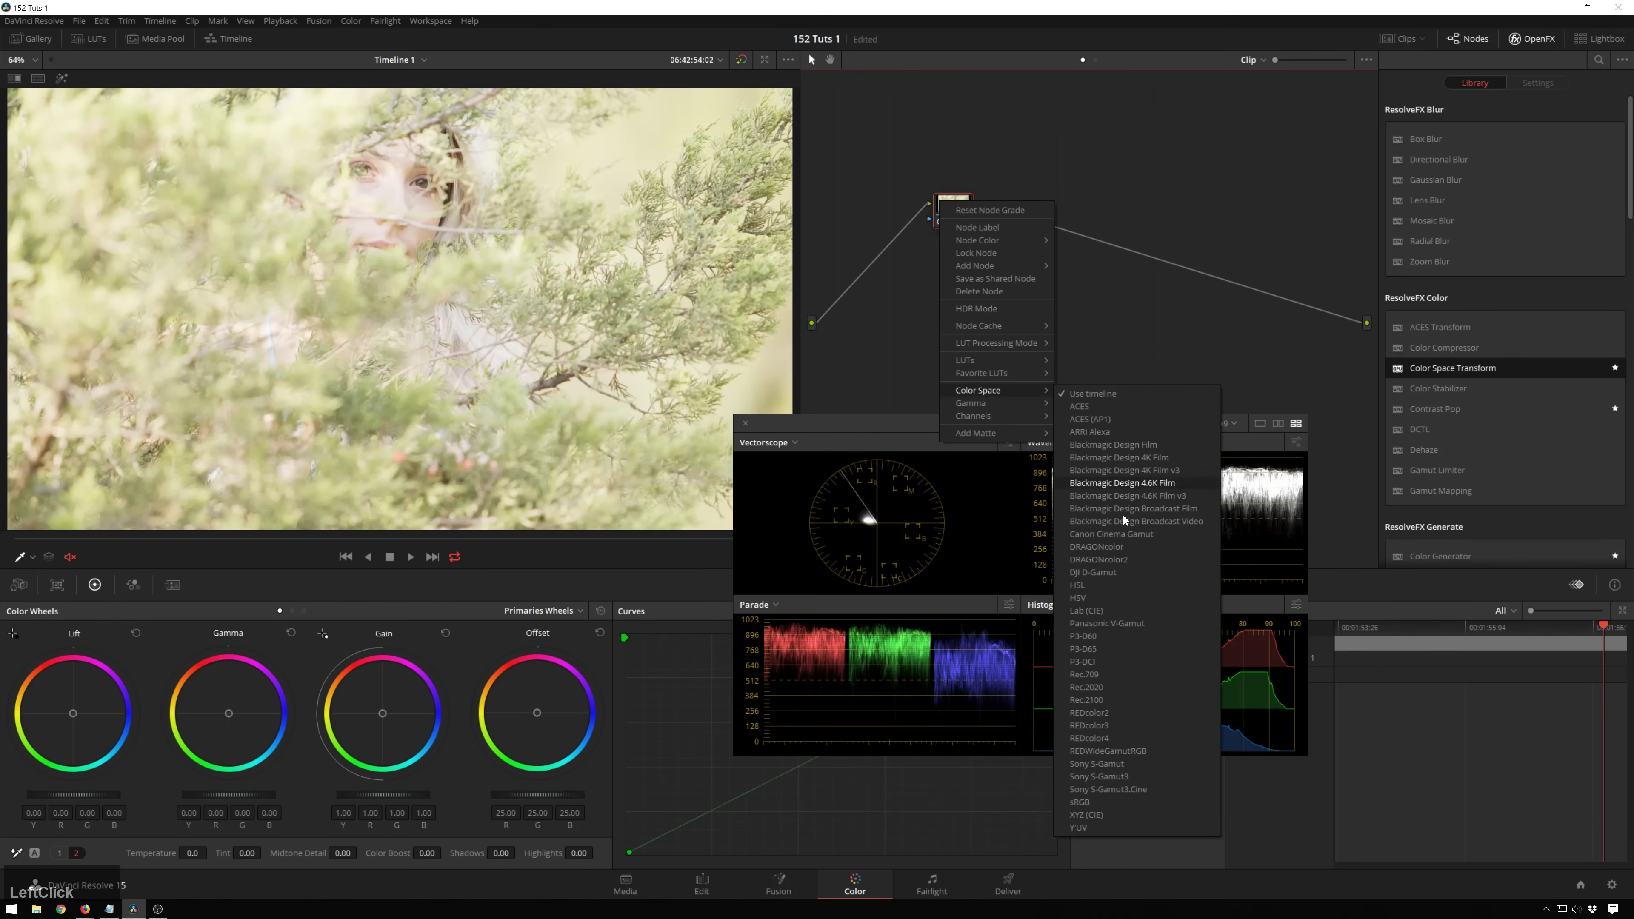
pyautogui.click(1118, 603)
# Tint node 01 with the wheels: Gamma -0.07, 0.02, 0.03; Gain 1.04, 1.00, 0.85; Lift 0.01, 0.00, -0.03 for R, G, B
pyautogui.moveTo(218, 719); pyautogui.dragTo(231, 721)
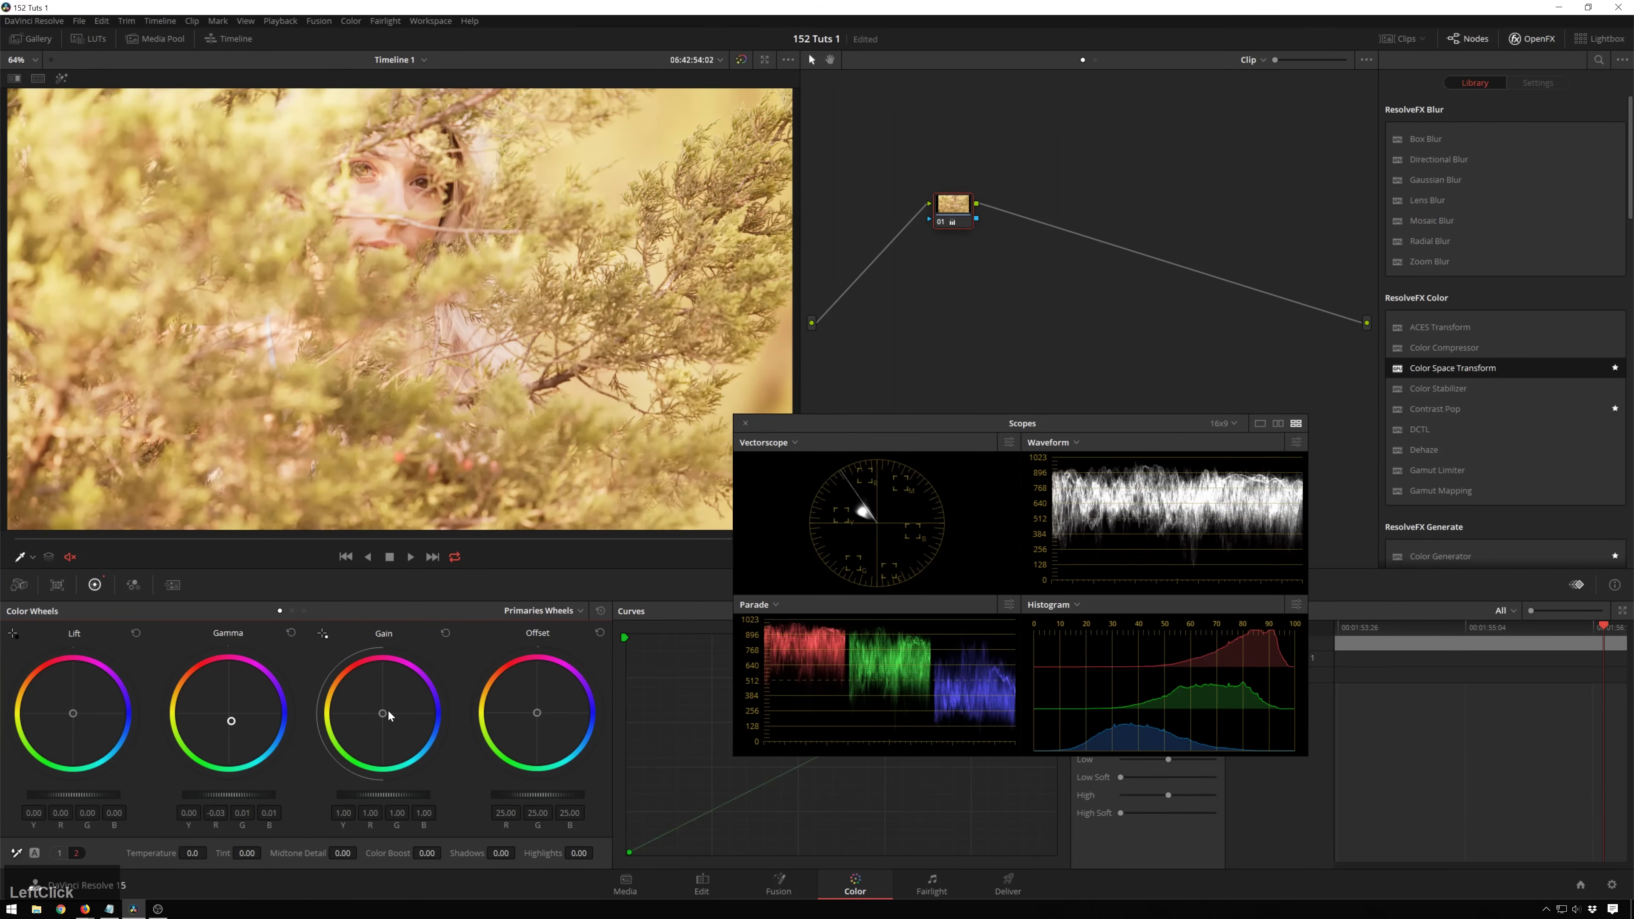
pyautogui.moveTo(382, 713); pyautogui.dragTo(379, 712)
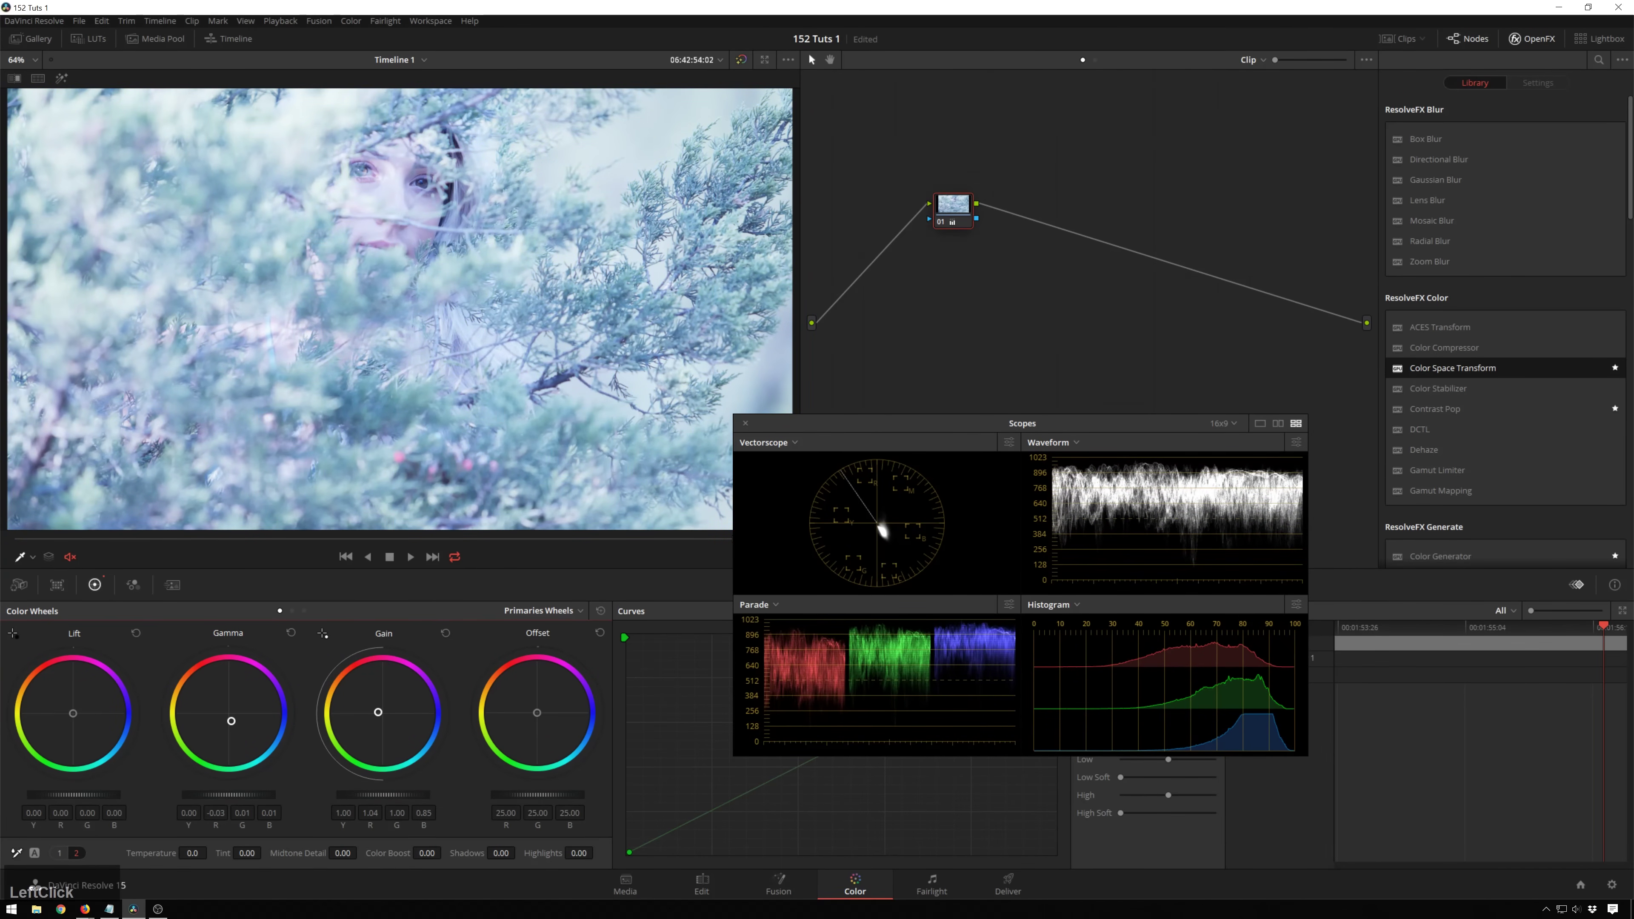
pyautogui.moveTo(231, 721); pyautogui.dragTo(235, 729)
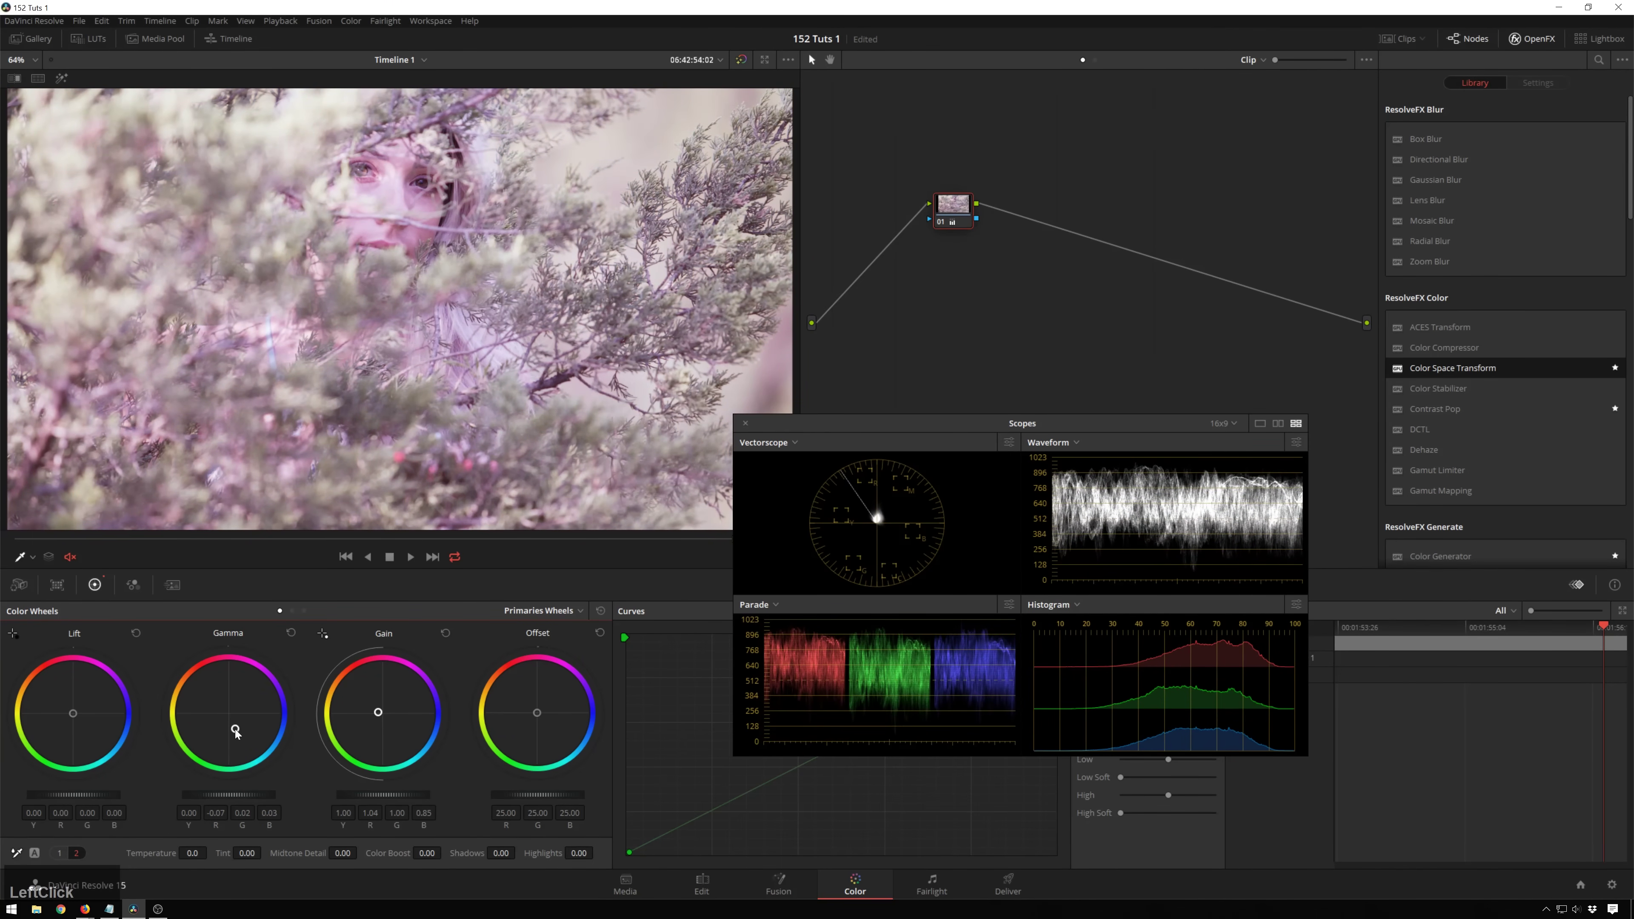
pyautogui.moveTo(72, 713); pyautogui.dragTo(70, 712)
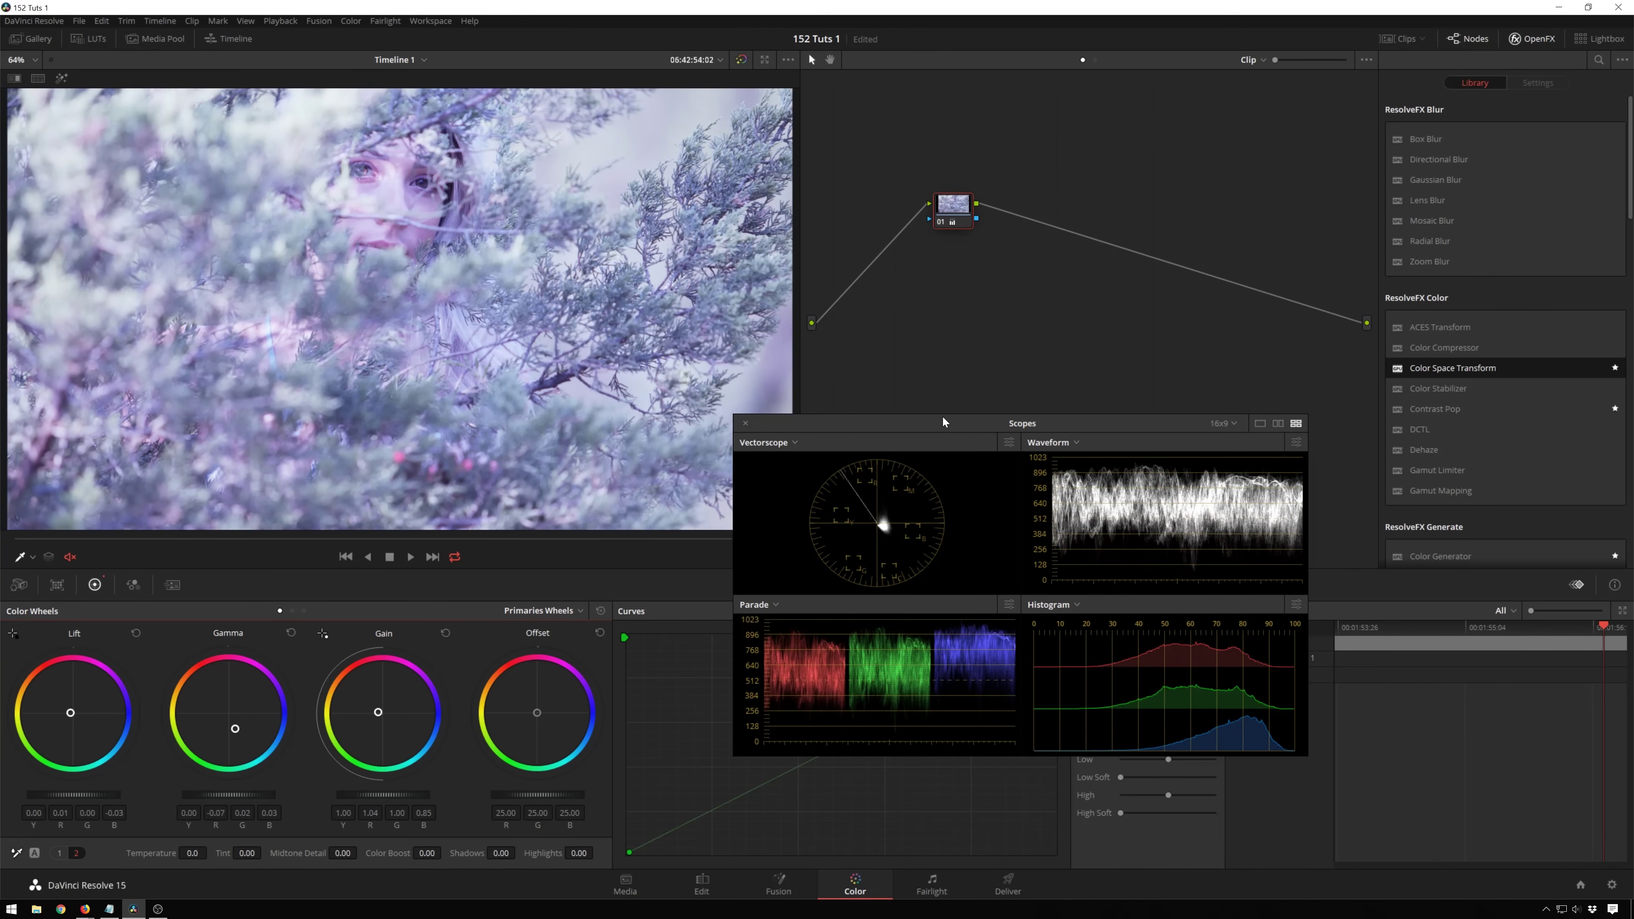
# Add serial node 02 before node 01 and reduce node 01's key output gain to 0.723
pyautogui.moveTo(942, 418); pyautogui.dragTo(1184, 212)
pyautogui.hotkey('shift', 's')
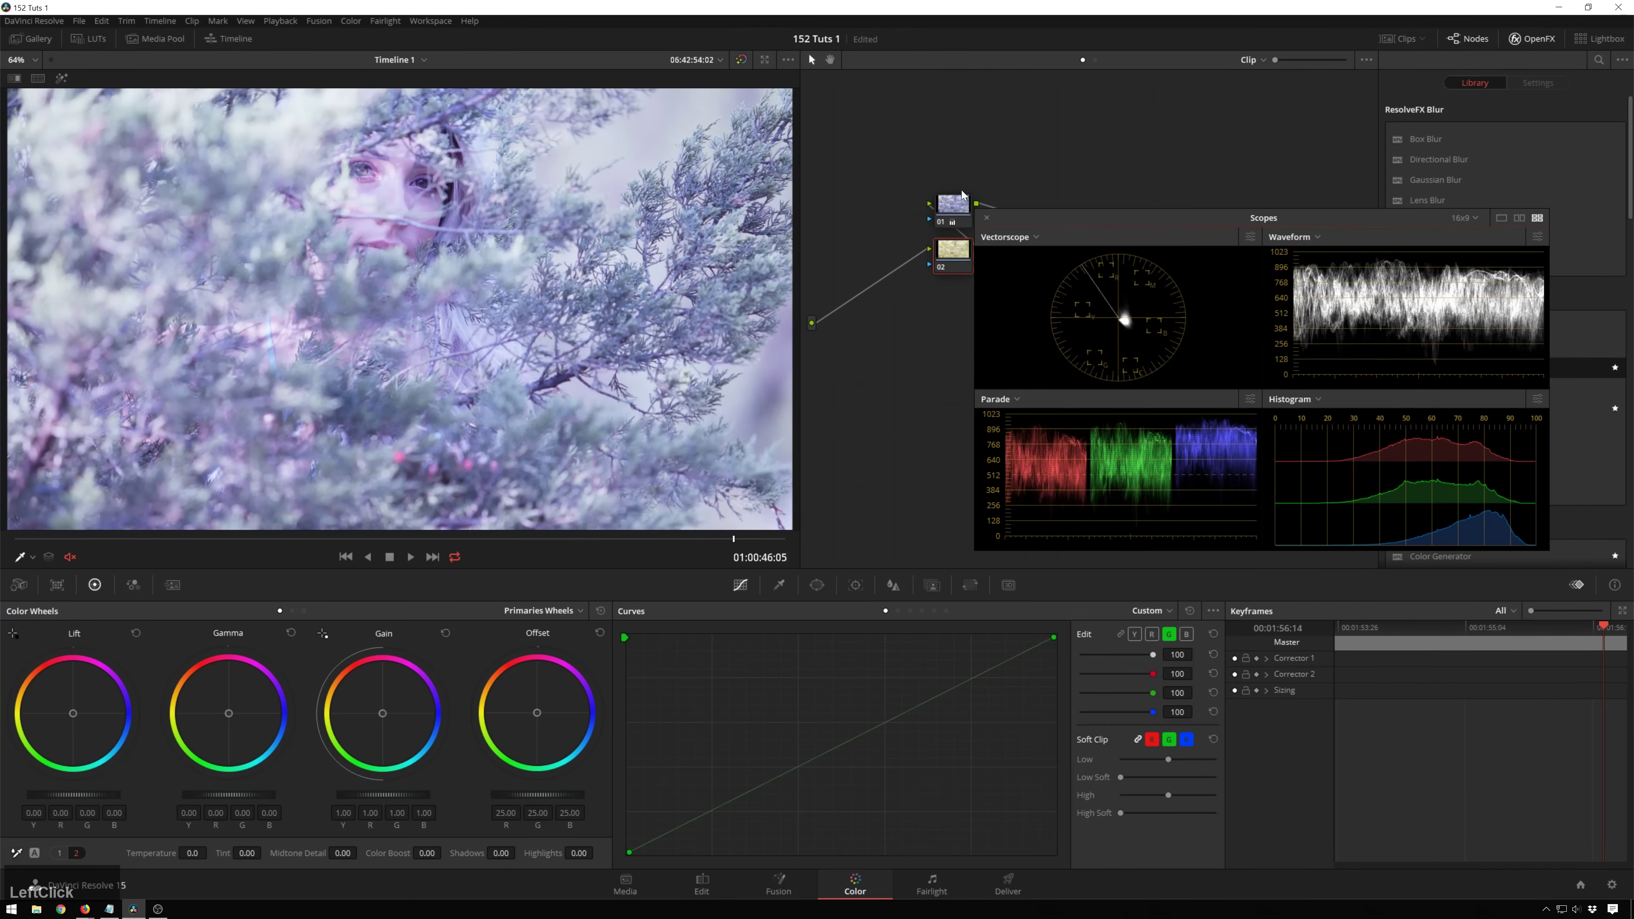
pyautogui.click(960, 199)
pyautogui.click(971, 585)
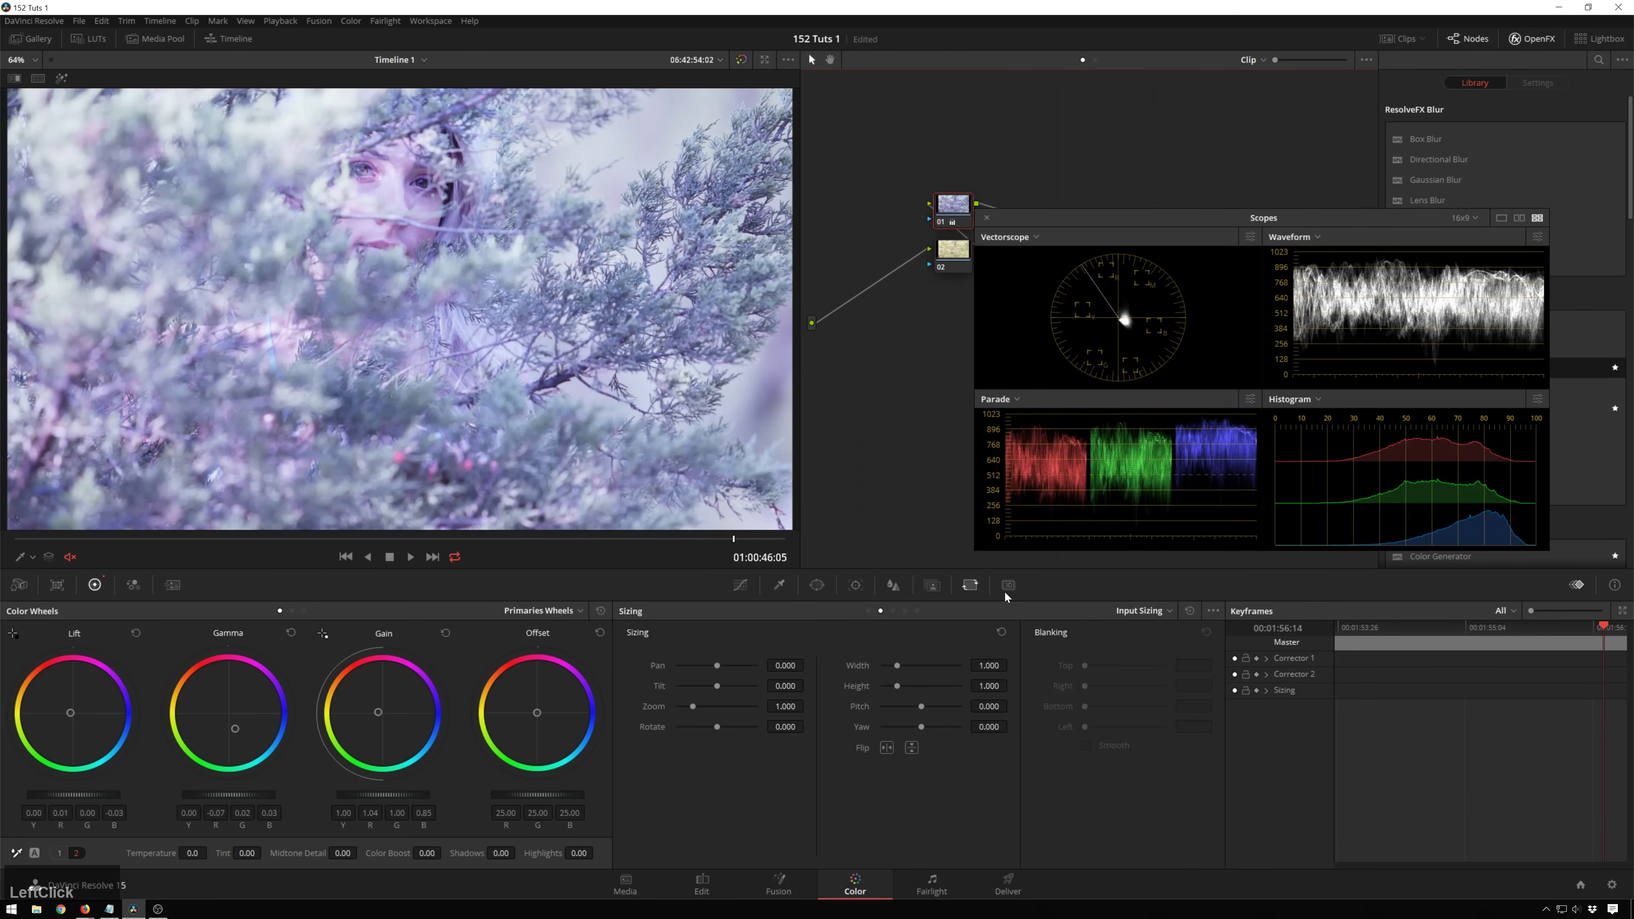
pyautogui.click(932, 584)
pyautogui.moveTo(1081, 741); pyautogui.dragTo(1100, 742)
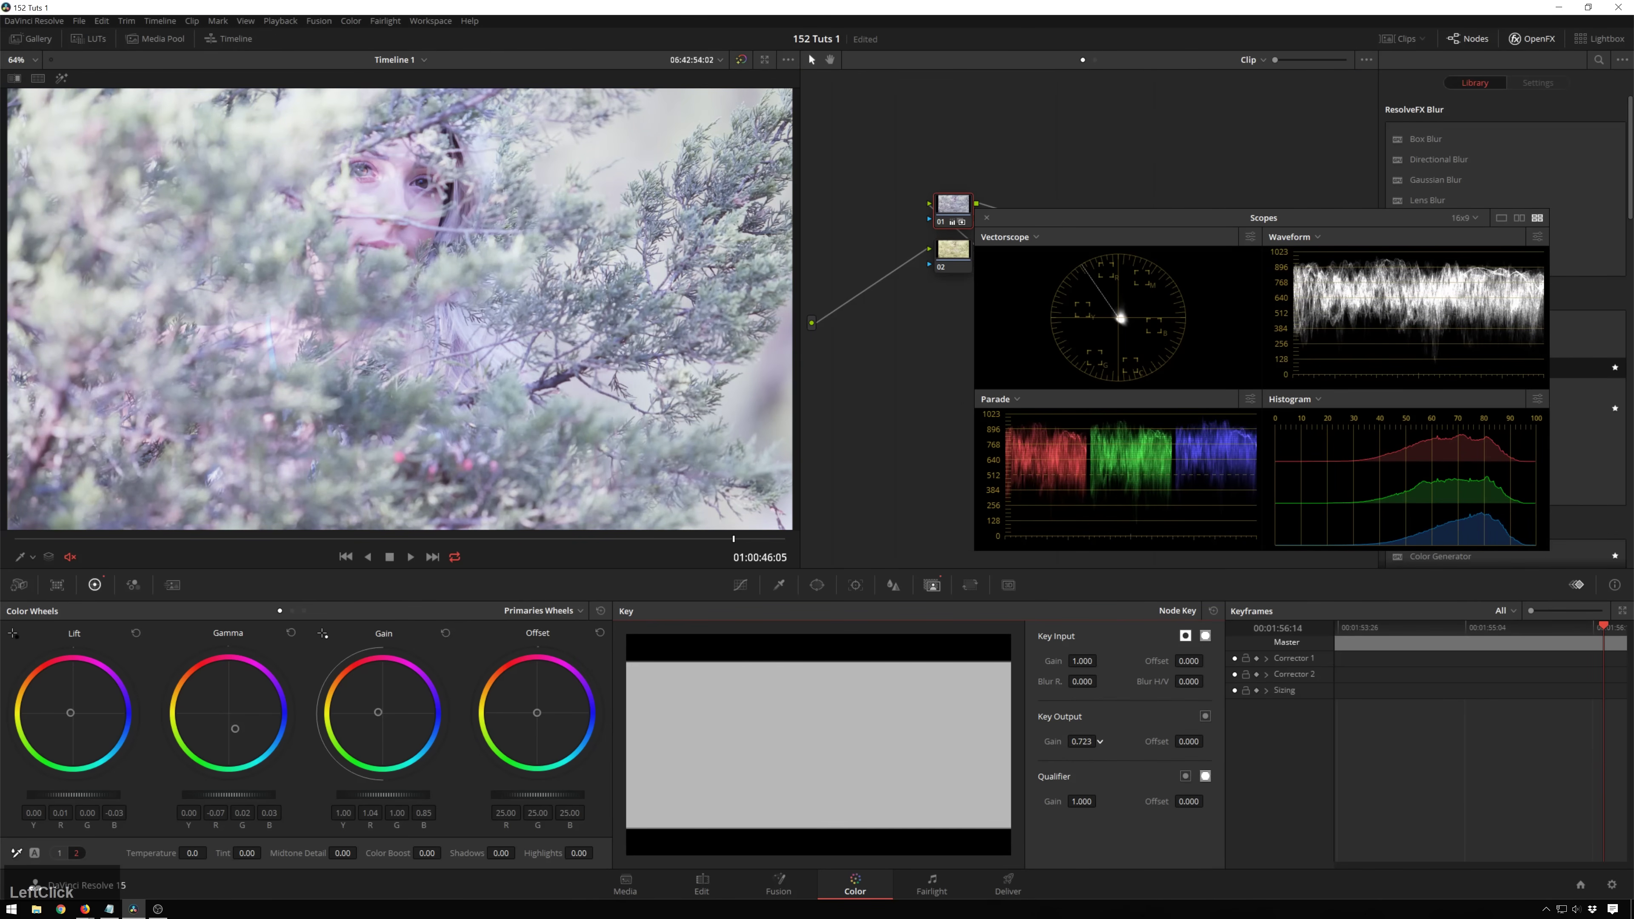
# Add layer node 04 beneath node 01 and key the woman's face with the HSL qualifier, using hue width 10.8 and denoise 30
pyautogui.moveTo(954, 251); pyautogui.dragTo(897, 293)
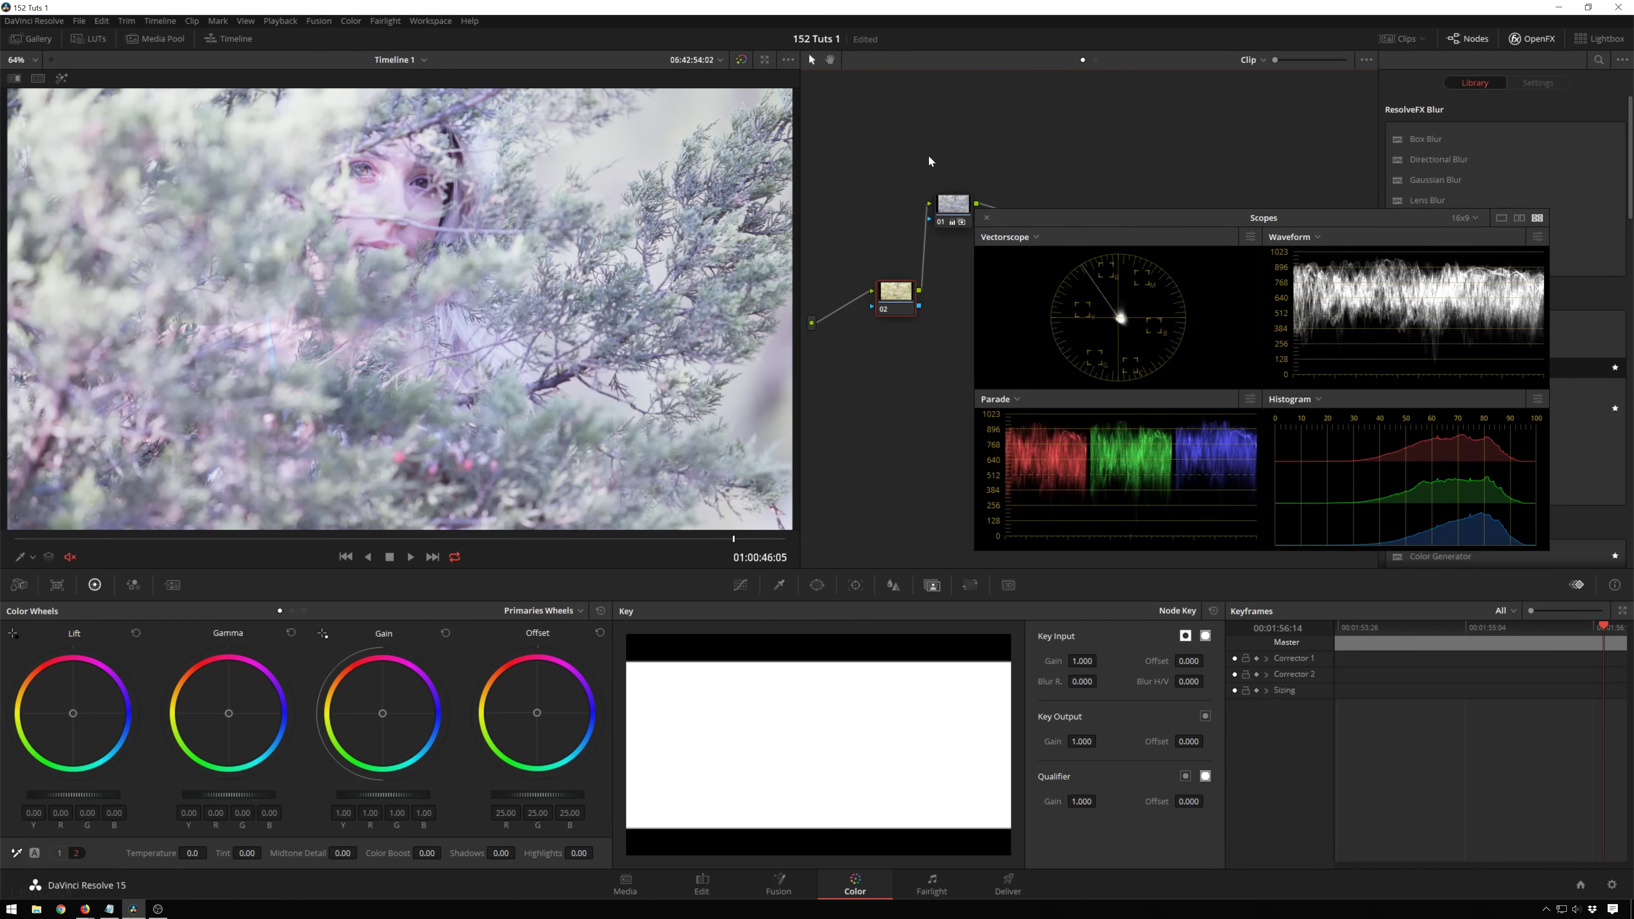
pyautogui.hotkey('alt', 'l')
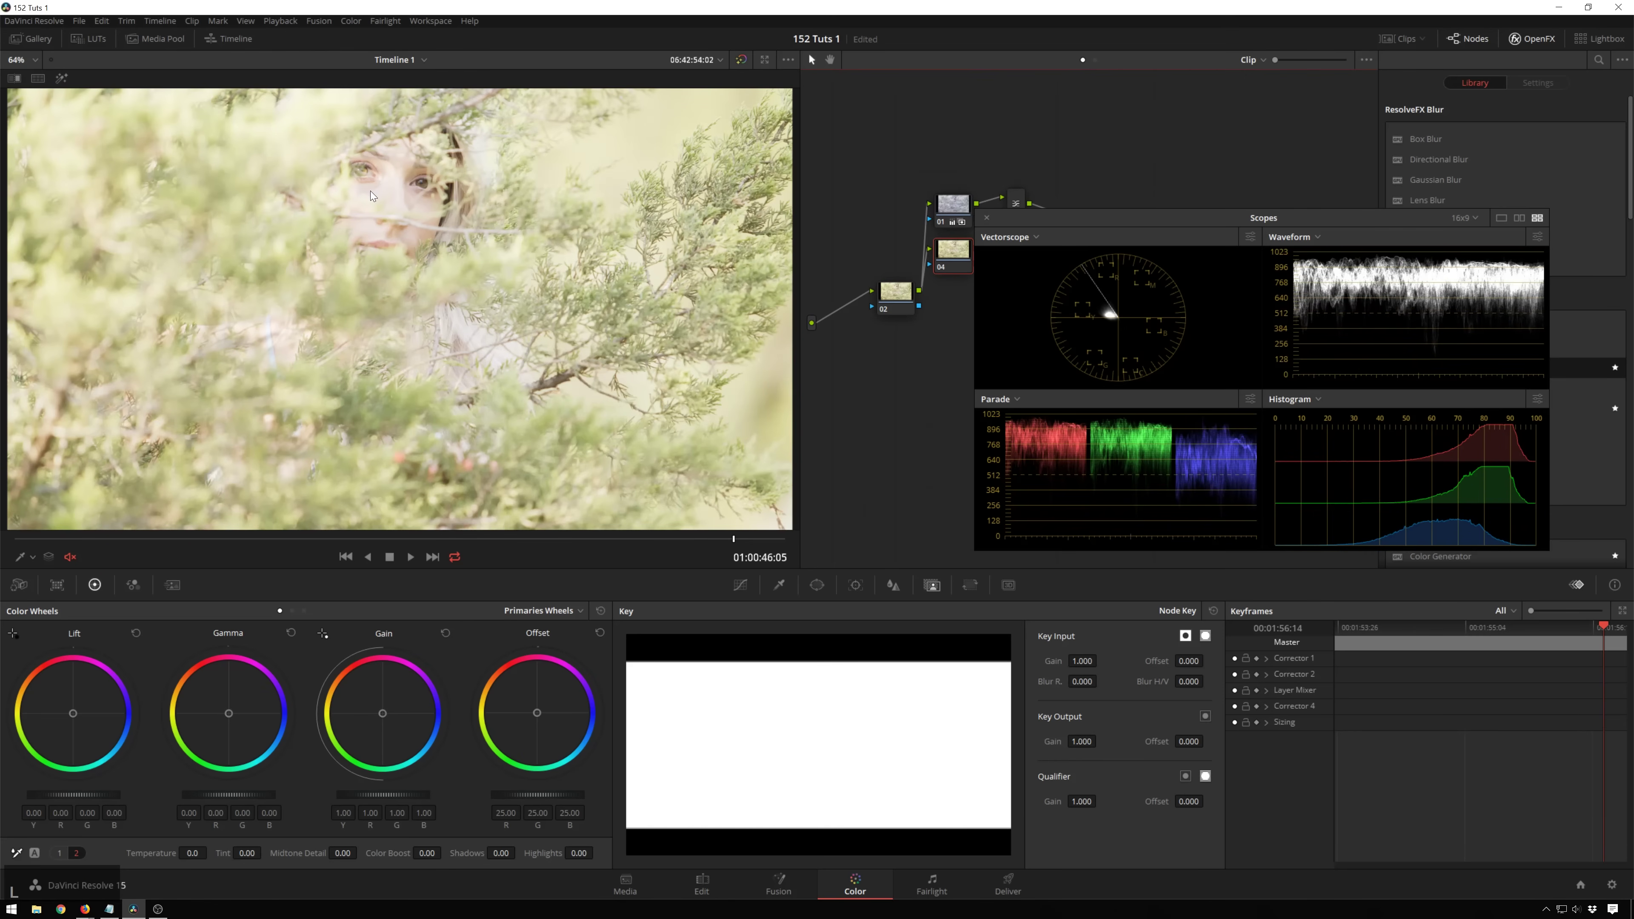
pyautogui.click(779, 584)
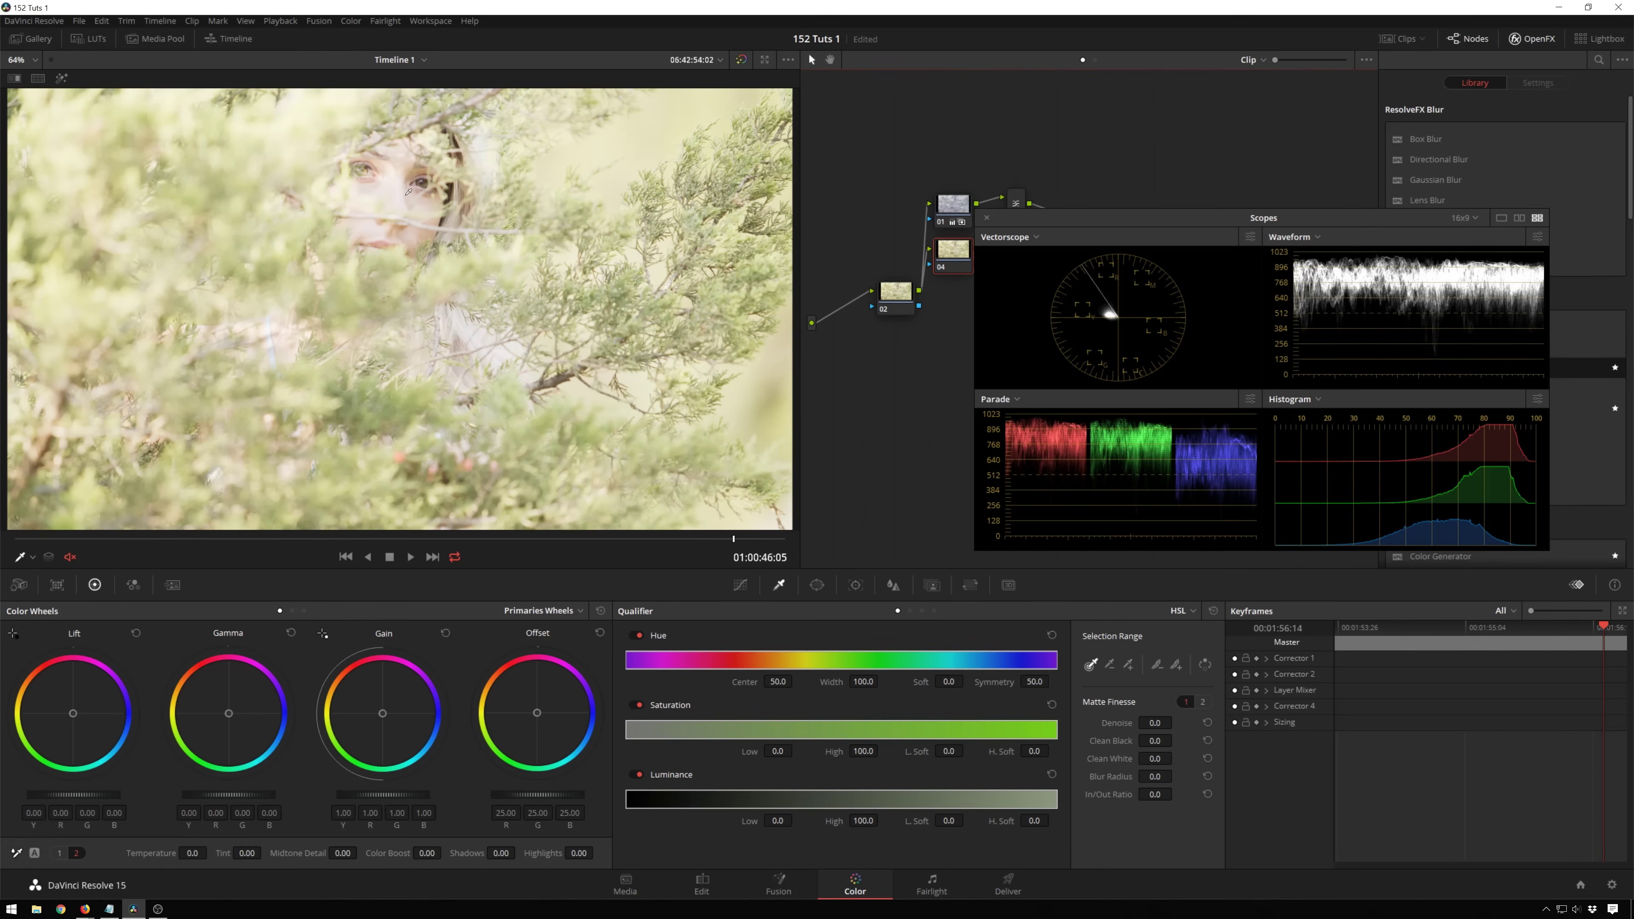
pyautogui.click(406, 184)
pyautogui.moveTo(868, 682); pyautogui.dragTo(838, 681)
pyautogui.doubleClick(1154, 722)
pyautogui.write('30')
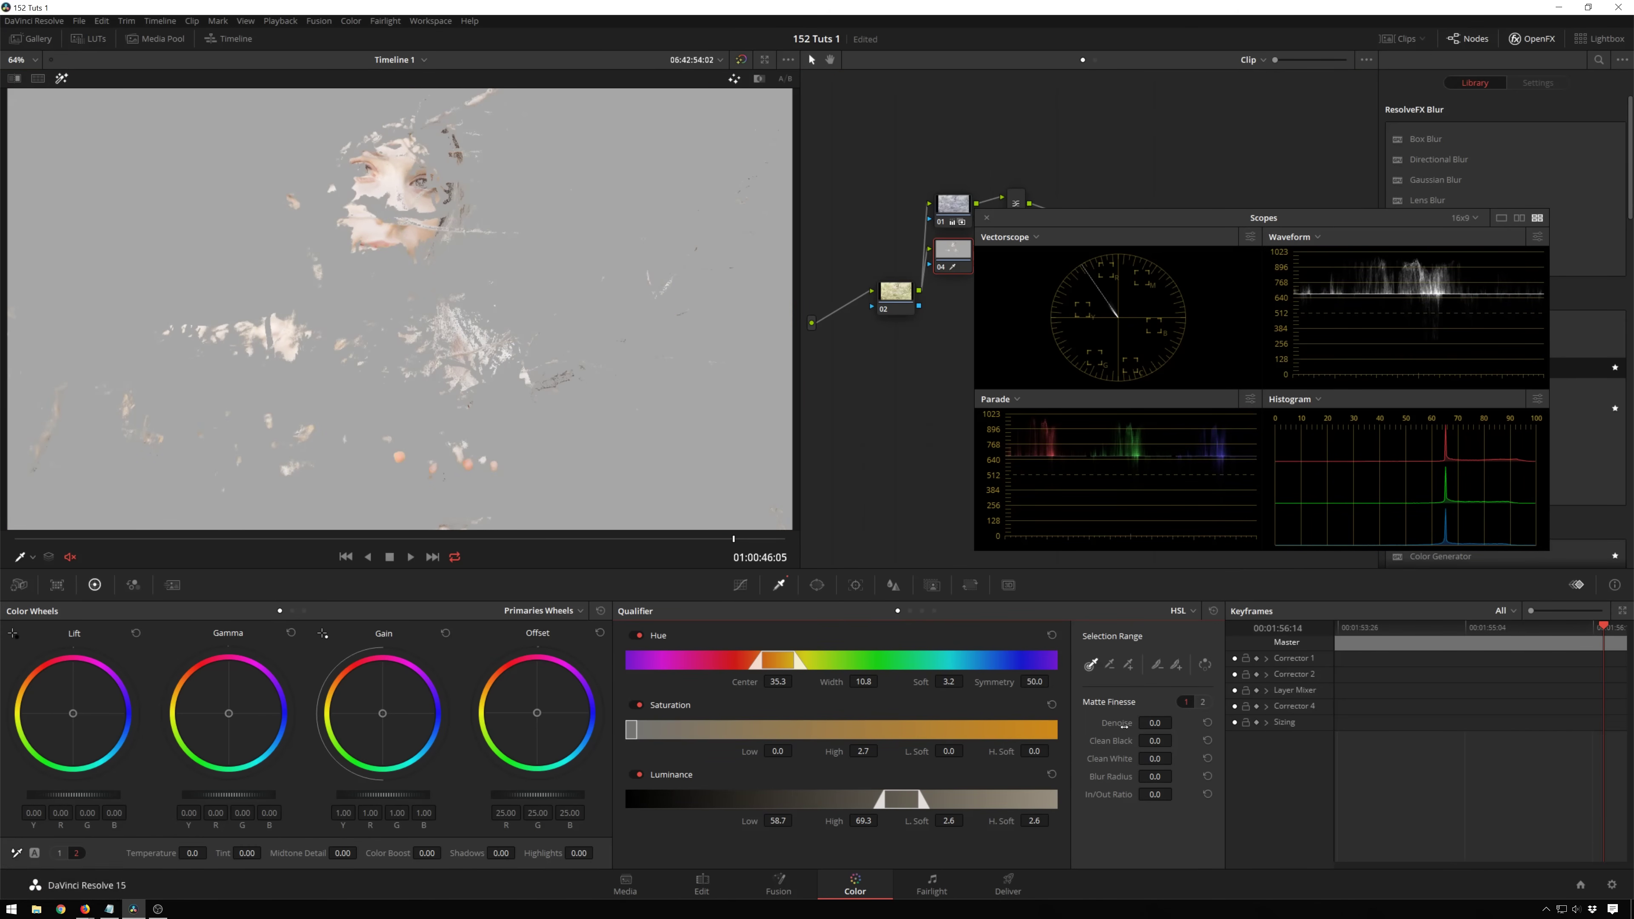
pyautogui.press('Return')
pyautogui.hotkey('shift', 'h')
# Lower node 04's key output gain to 0.586 and set its contrast to 1.162 with pivot 0.703
pyautogui.click(970, 584)
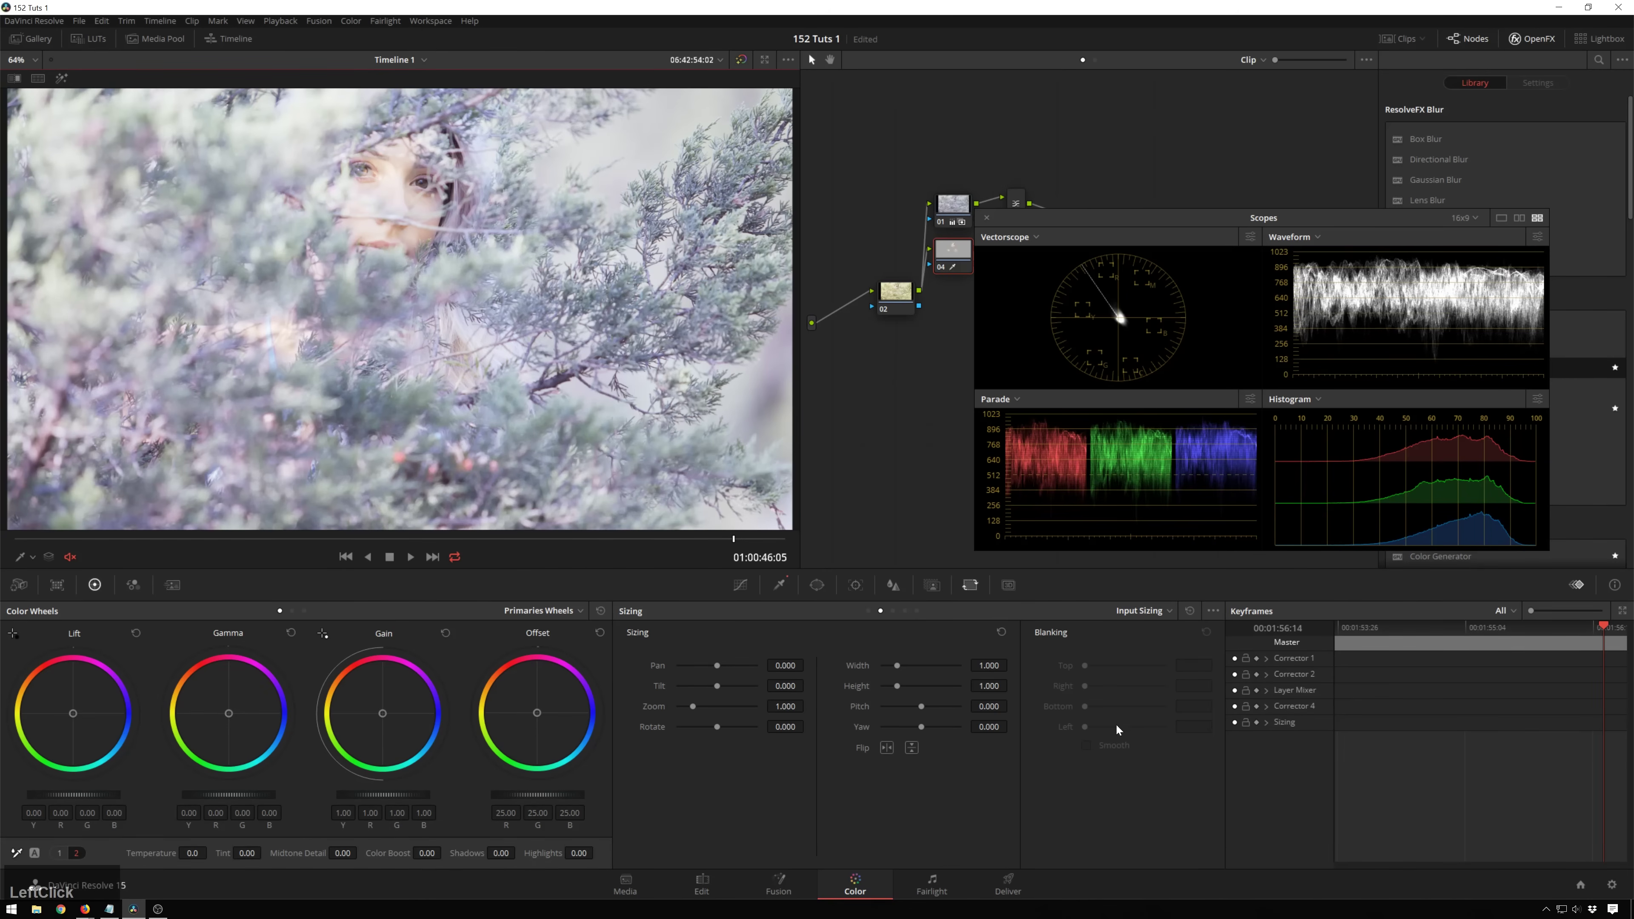
pyautogui.click(932, 584)
pyautogui.moveTo(1081, 741); pyautogui.dragTo(1002, 742)
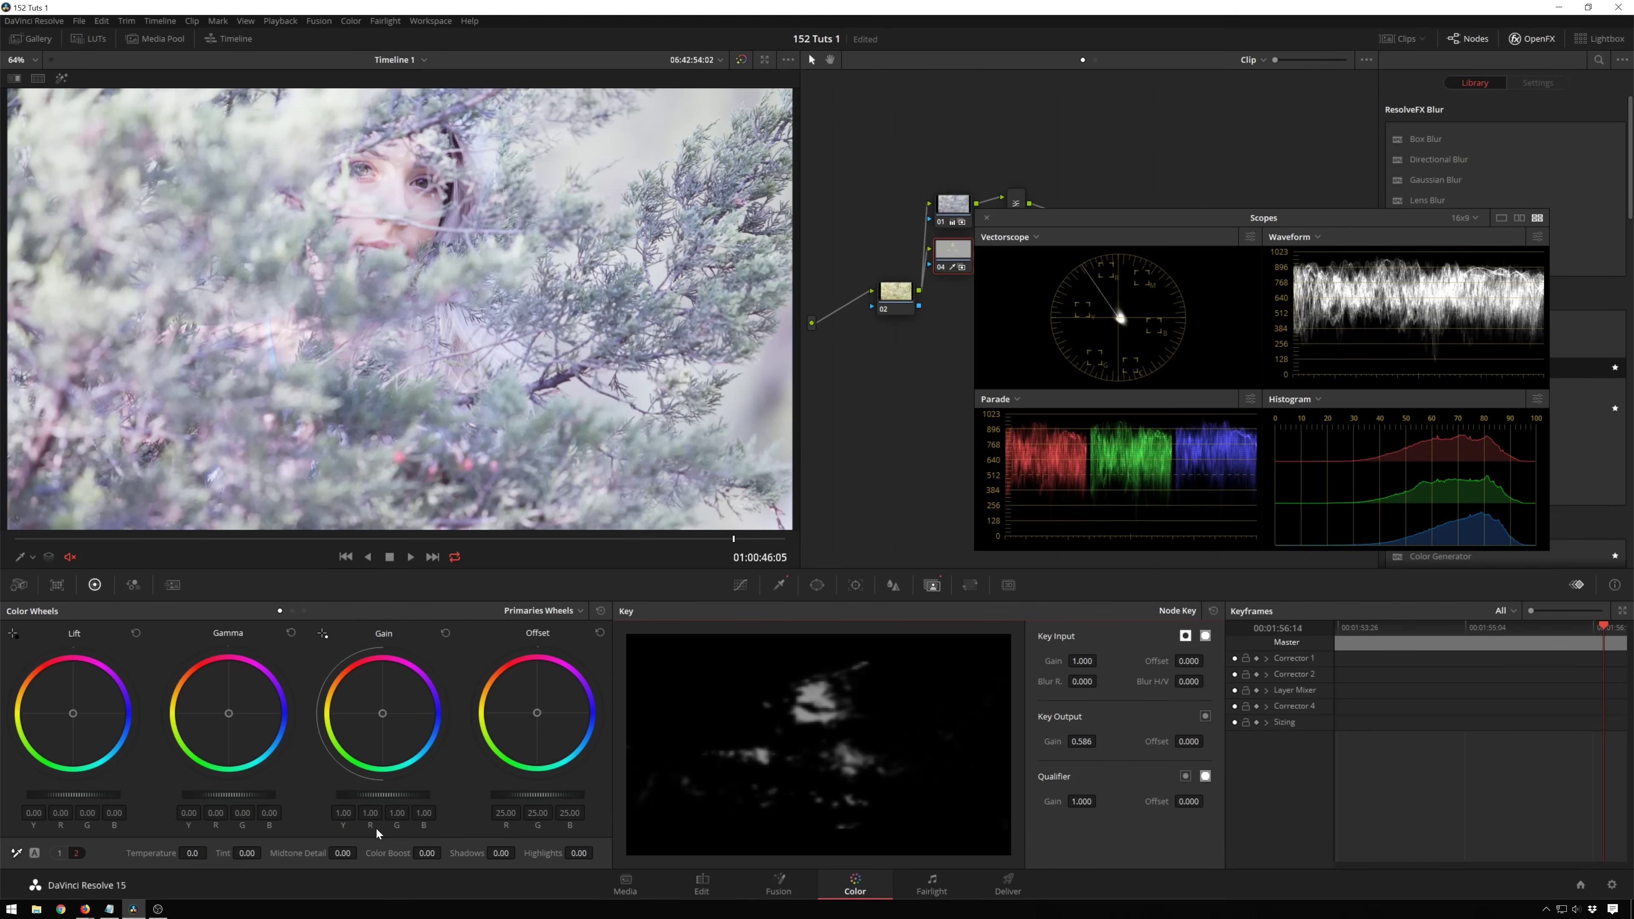
pyautogui.click(57, 853)
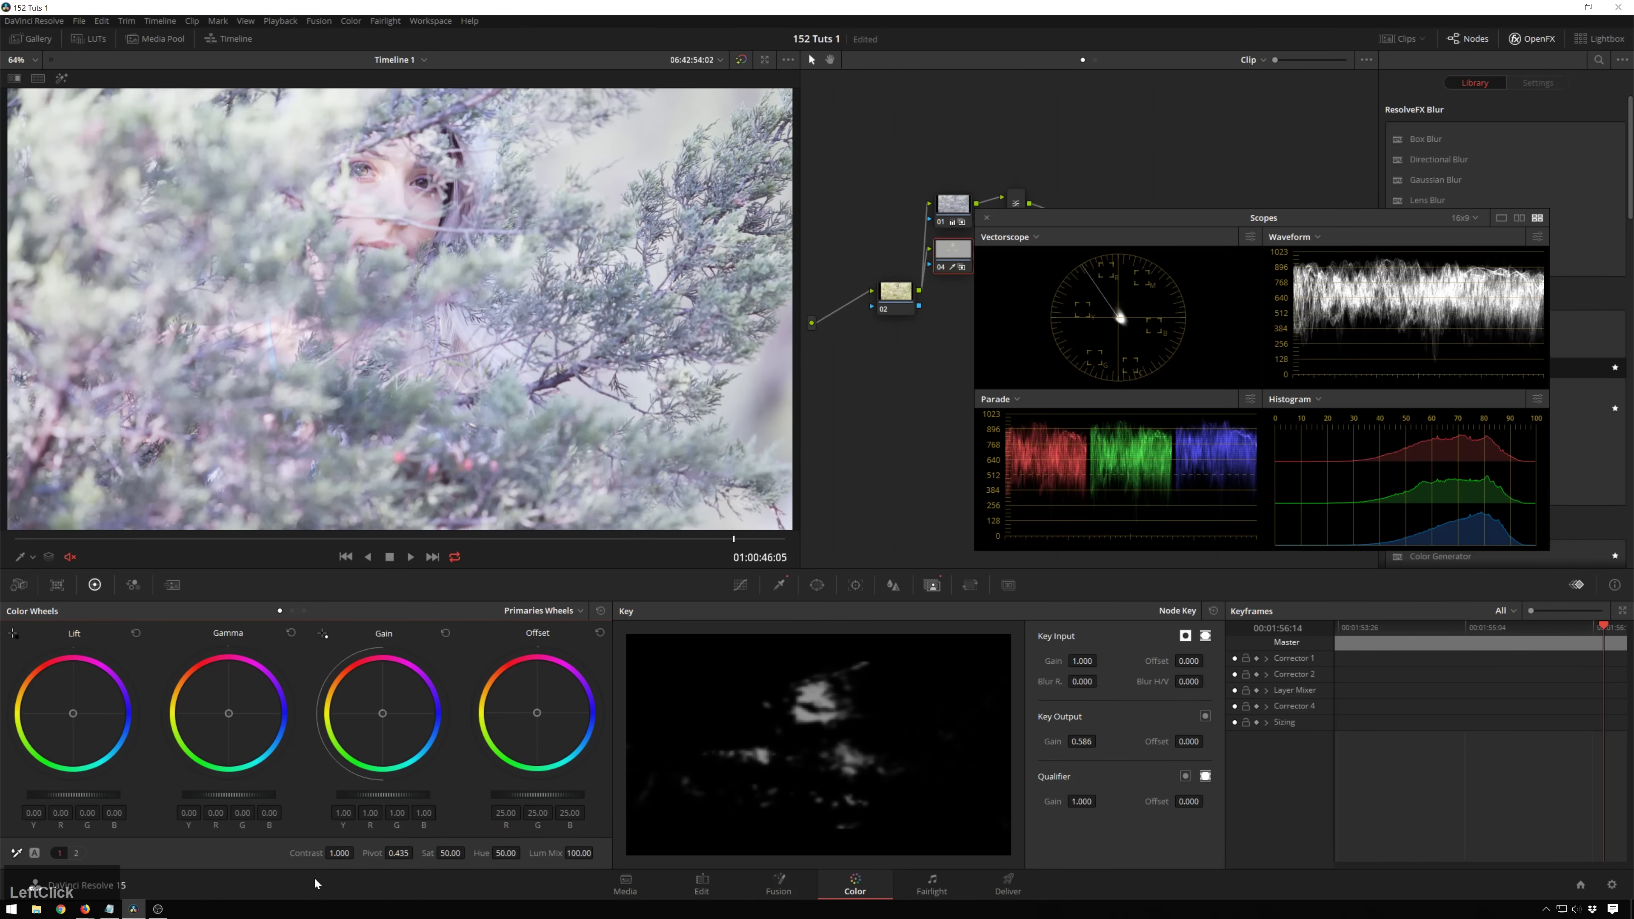
pyautogui.moveTo(339, 853); pyautogui.dragTo(417, 852)
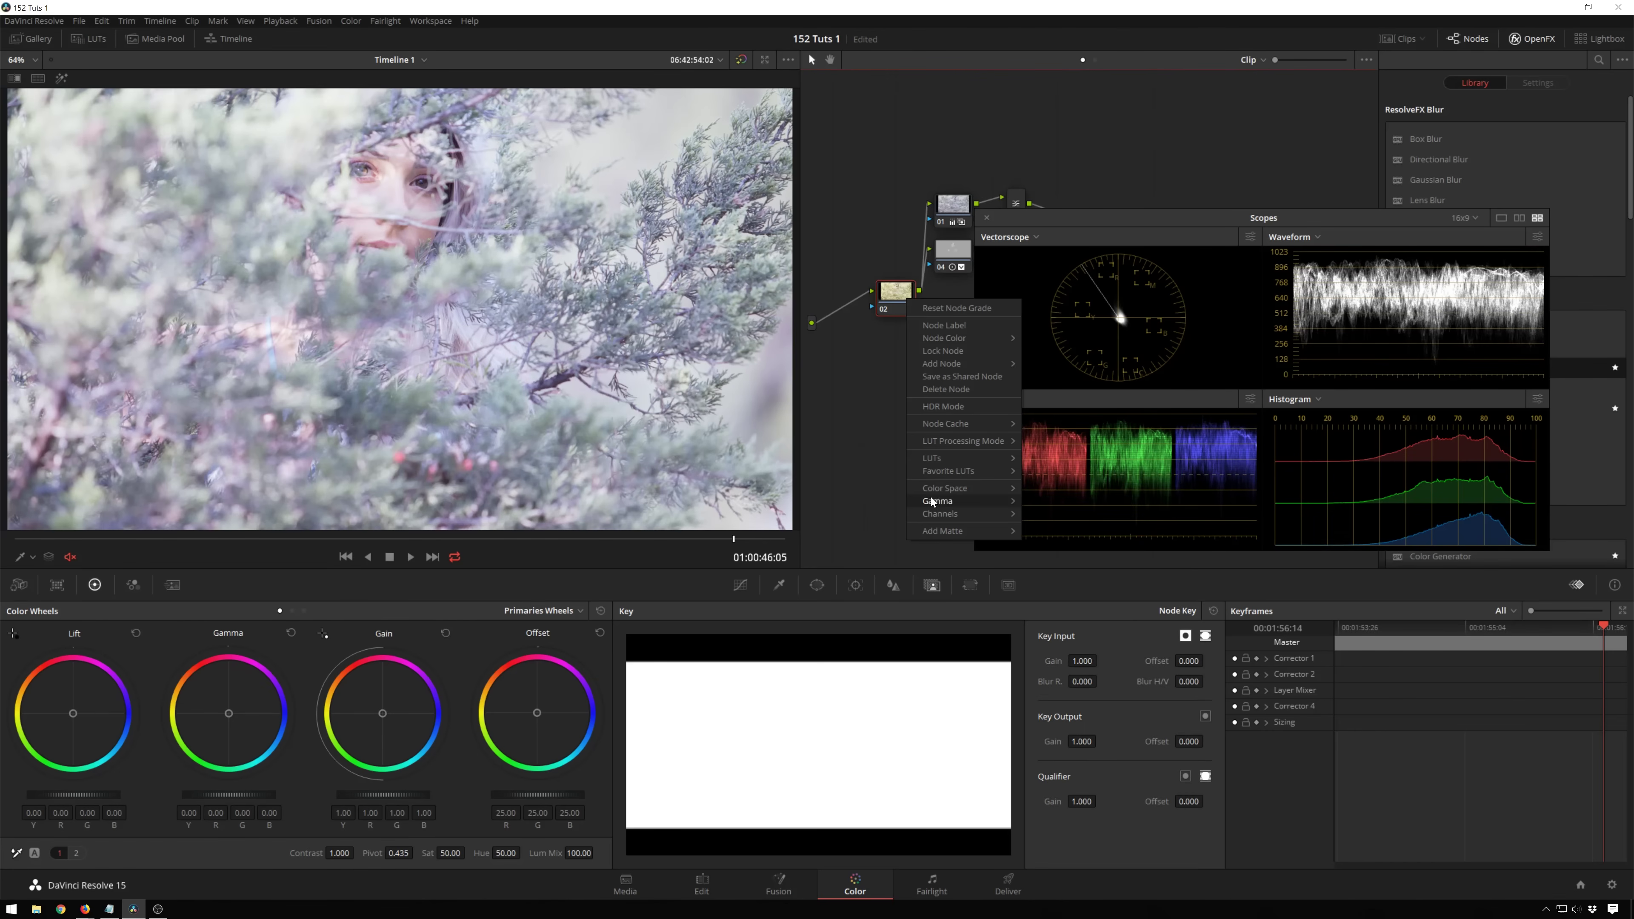
# Move the Scopes window off the node graph and spread out node 04 and the layer mixer
pyautogui.click(840, 469)
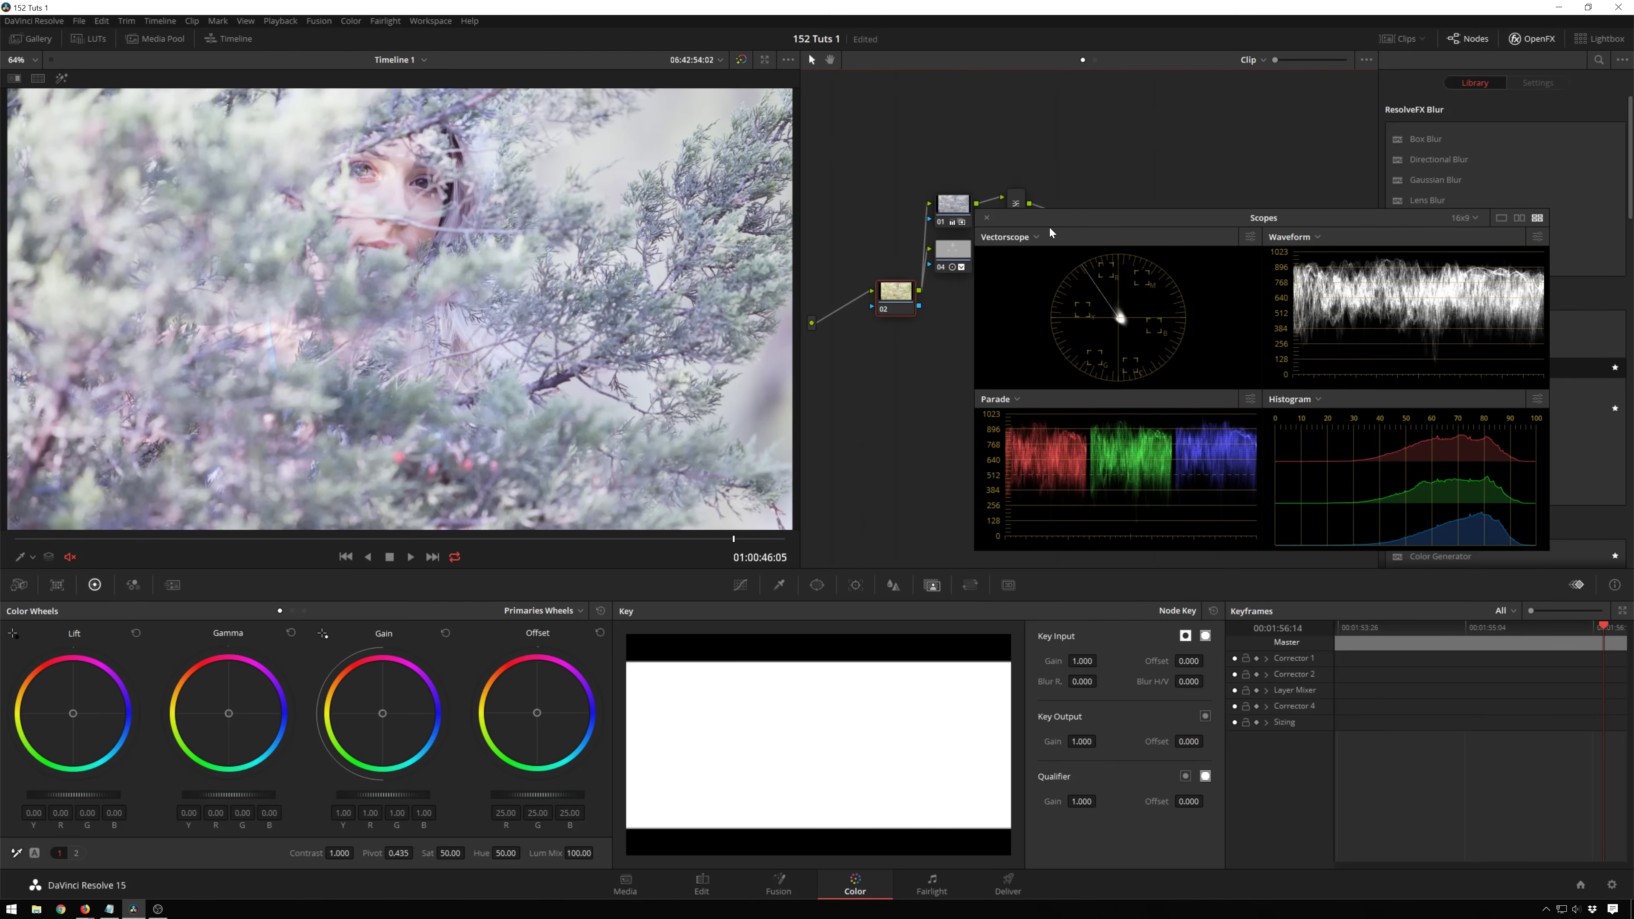
pyautogui.moveTo(1066, 222); pyautogui.dragTo(1104, 371)
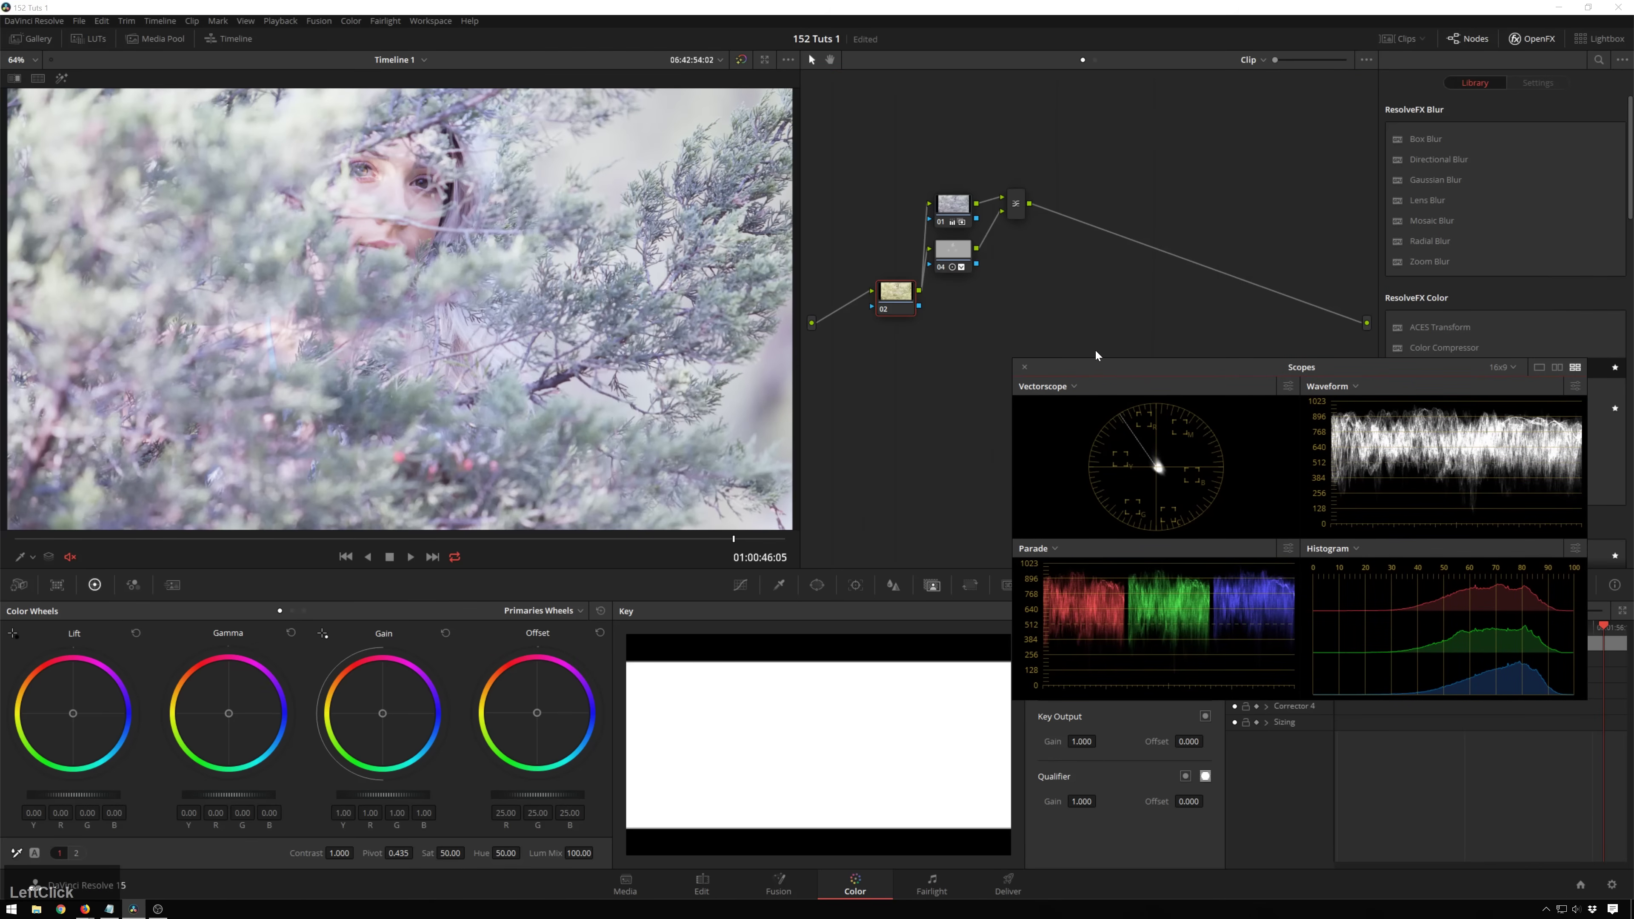
pyautogui.moveTo(962, 246); pyautogui.dragTo(975, 317)
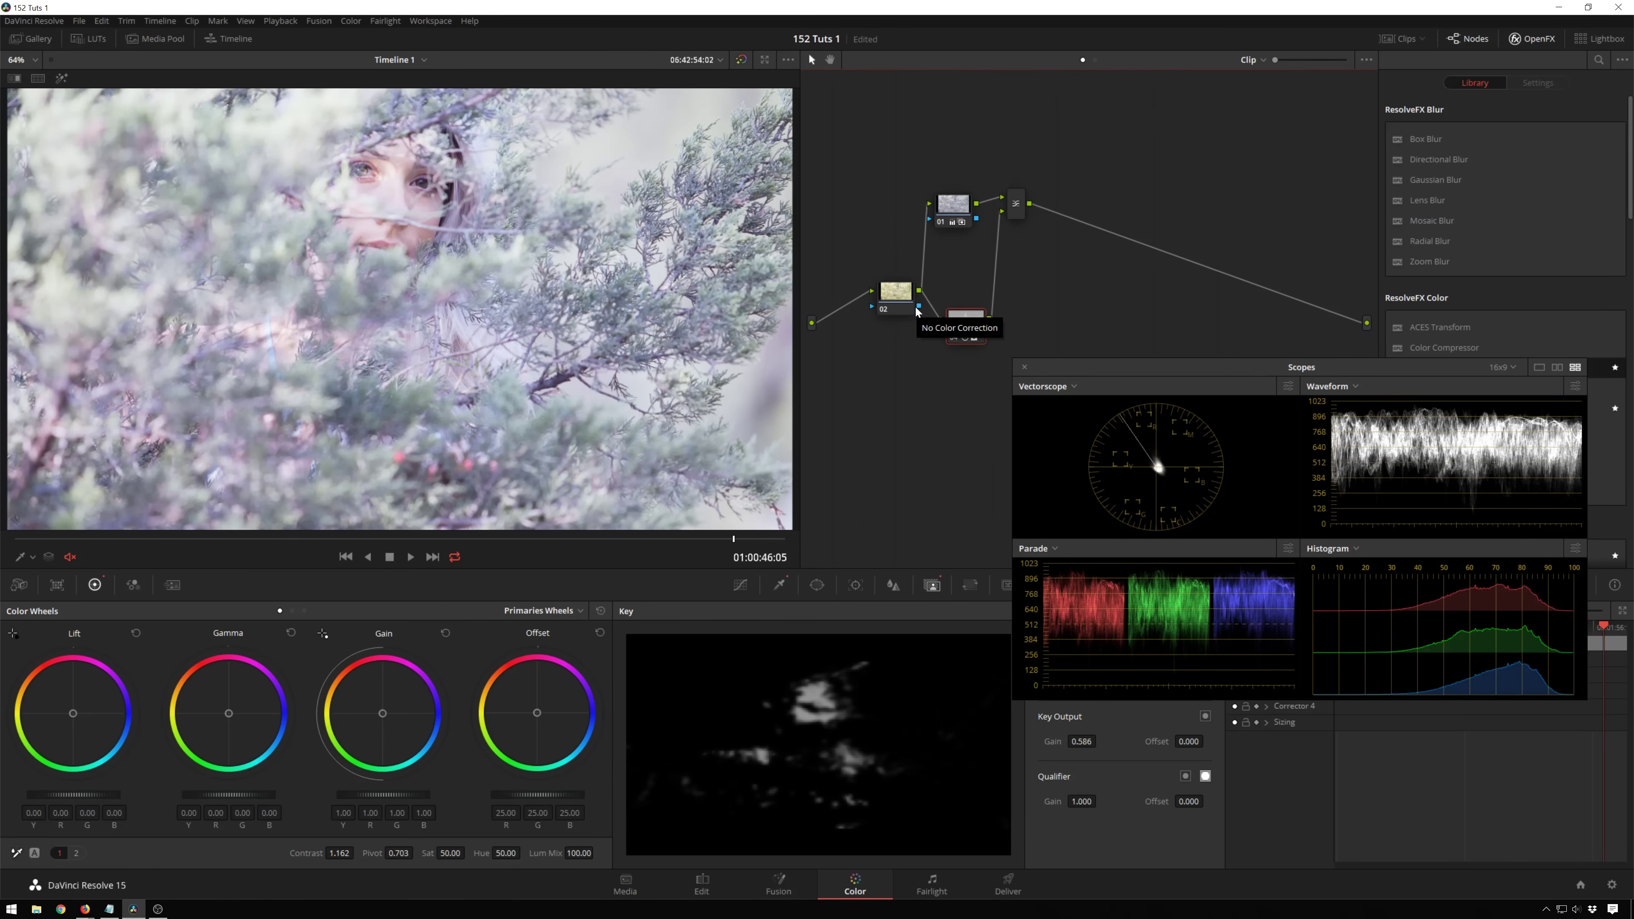
pyautogui.click(1027, 206)
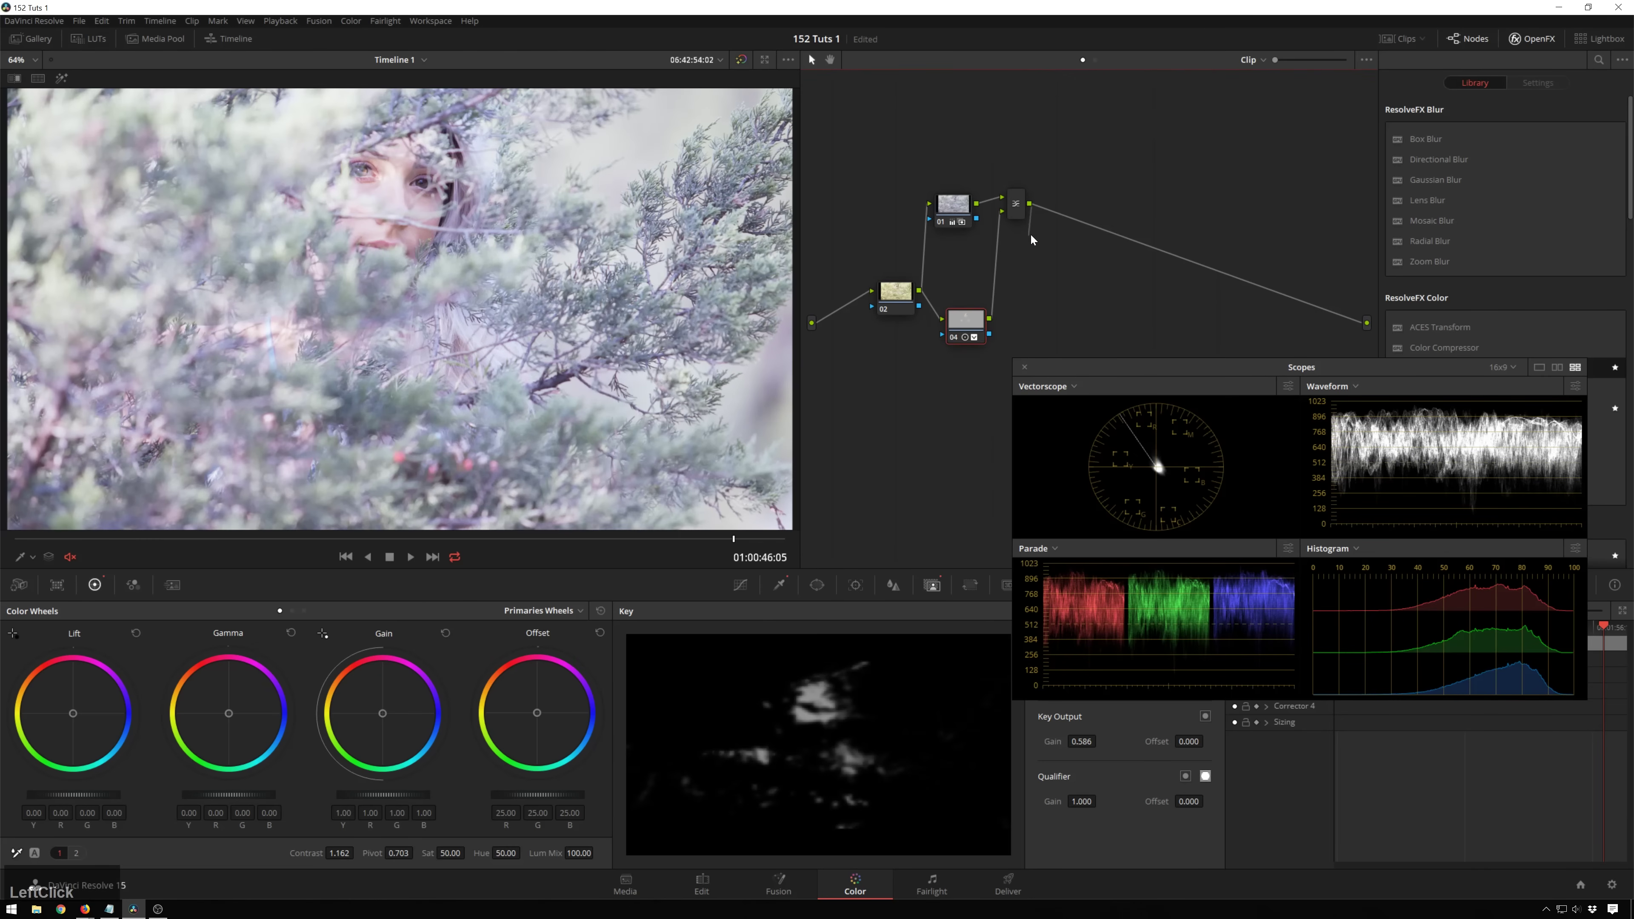
pyautogui.moveTo(1024, 215); pyautogui.dragTo(1052, 256)
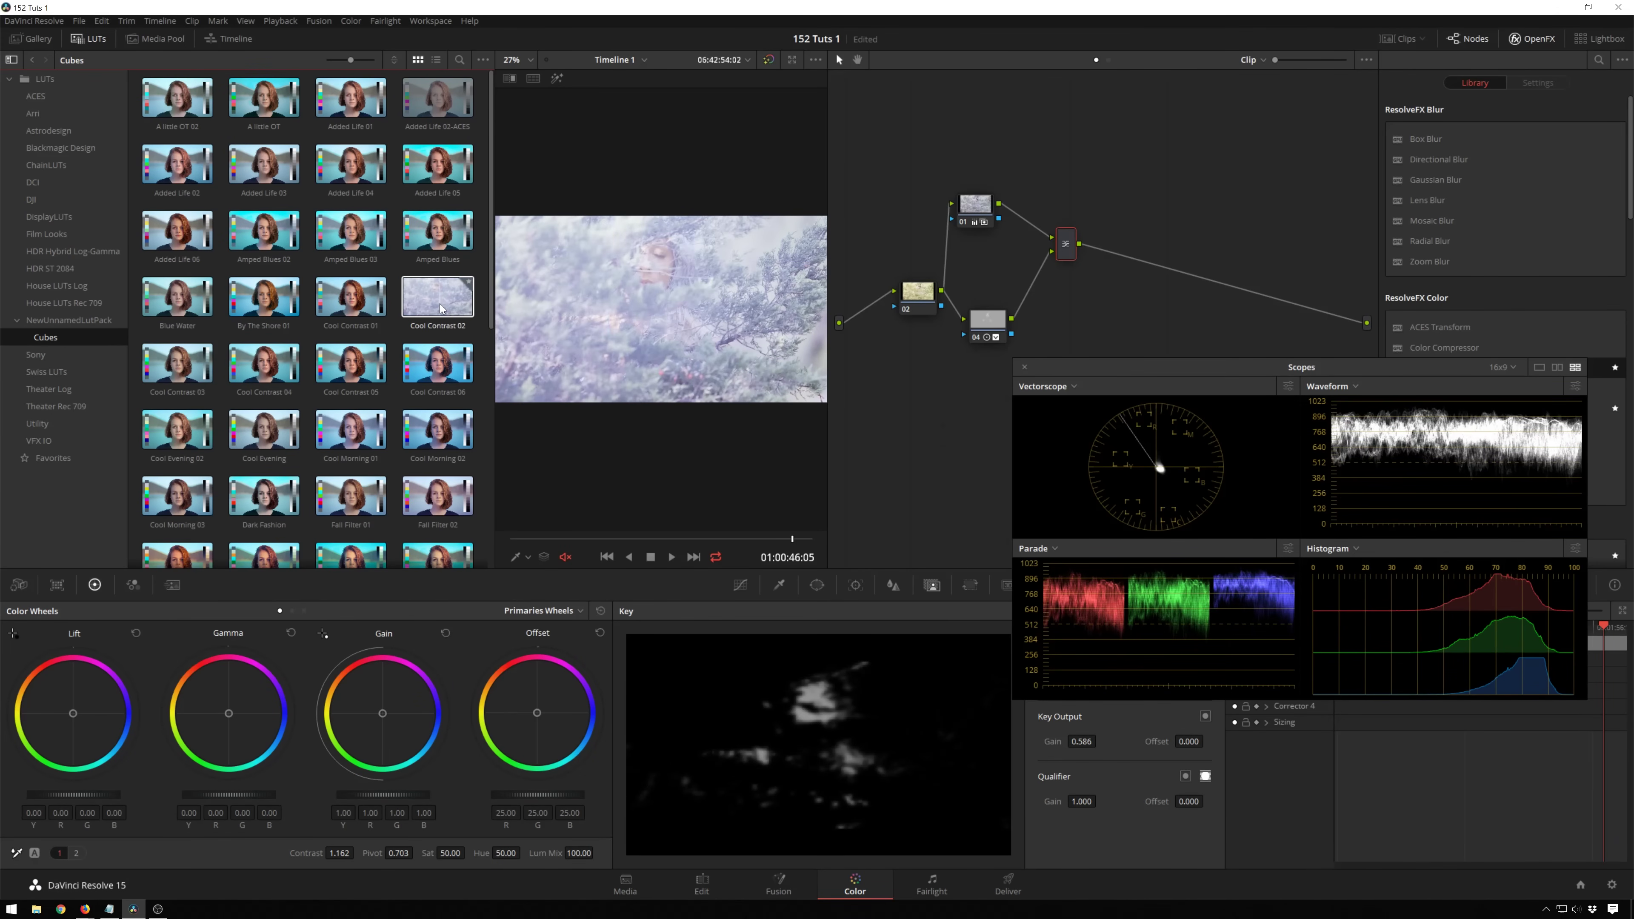
# Preview the LUTs in the NewUnnamedLutPack Cubes folder on the graded clip
pyautogui.scroll(-6, 341, 515)
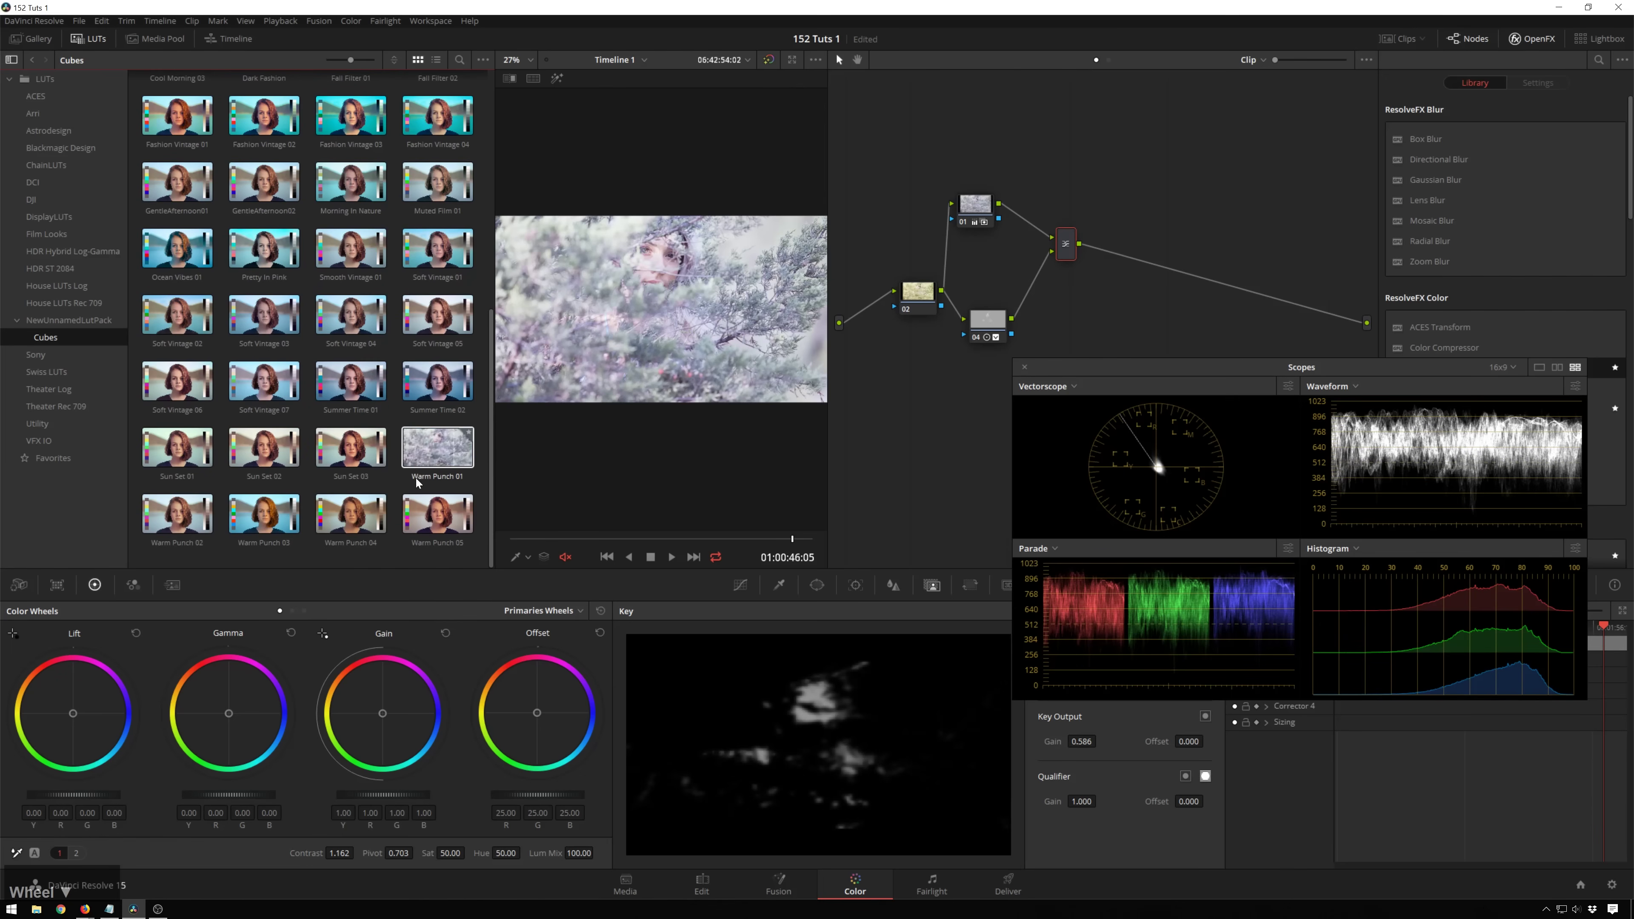
pyautogui.scroll(7, 288, 251)
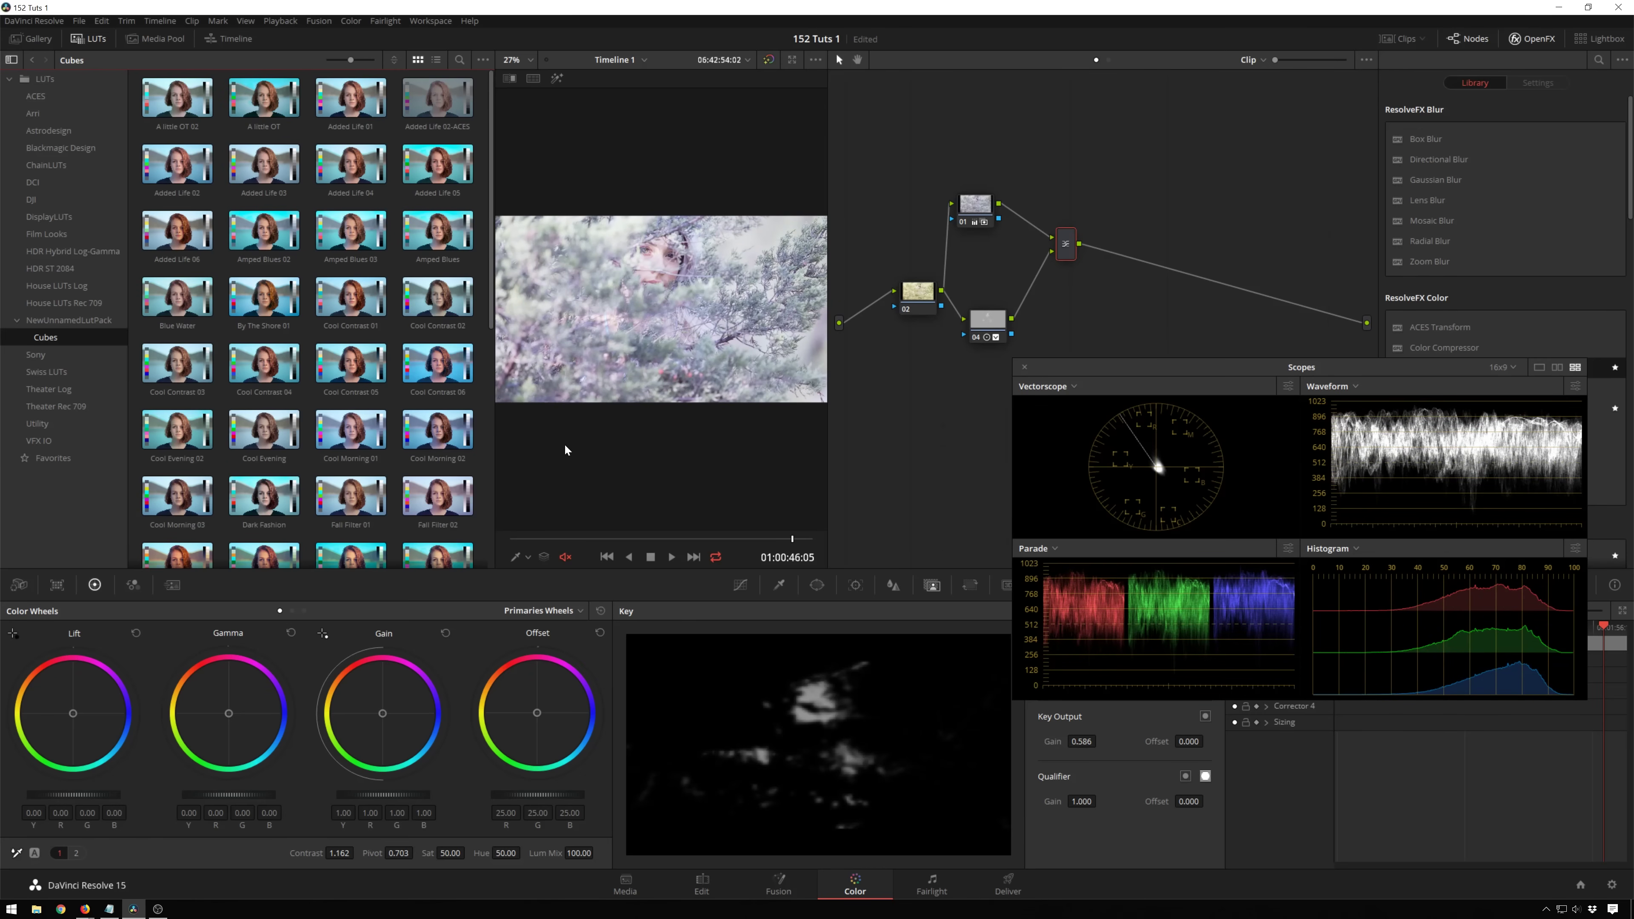
pyautogui.scroll(-7, 324, 335)
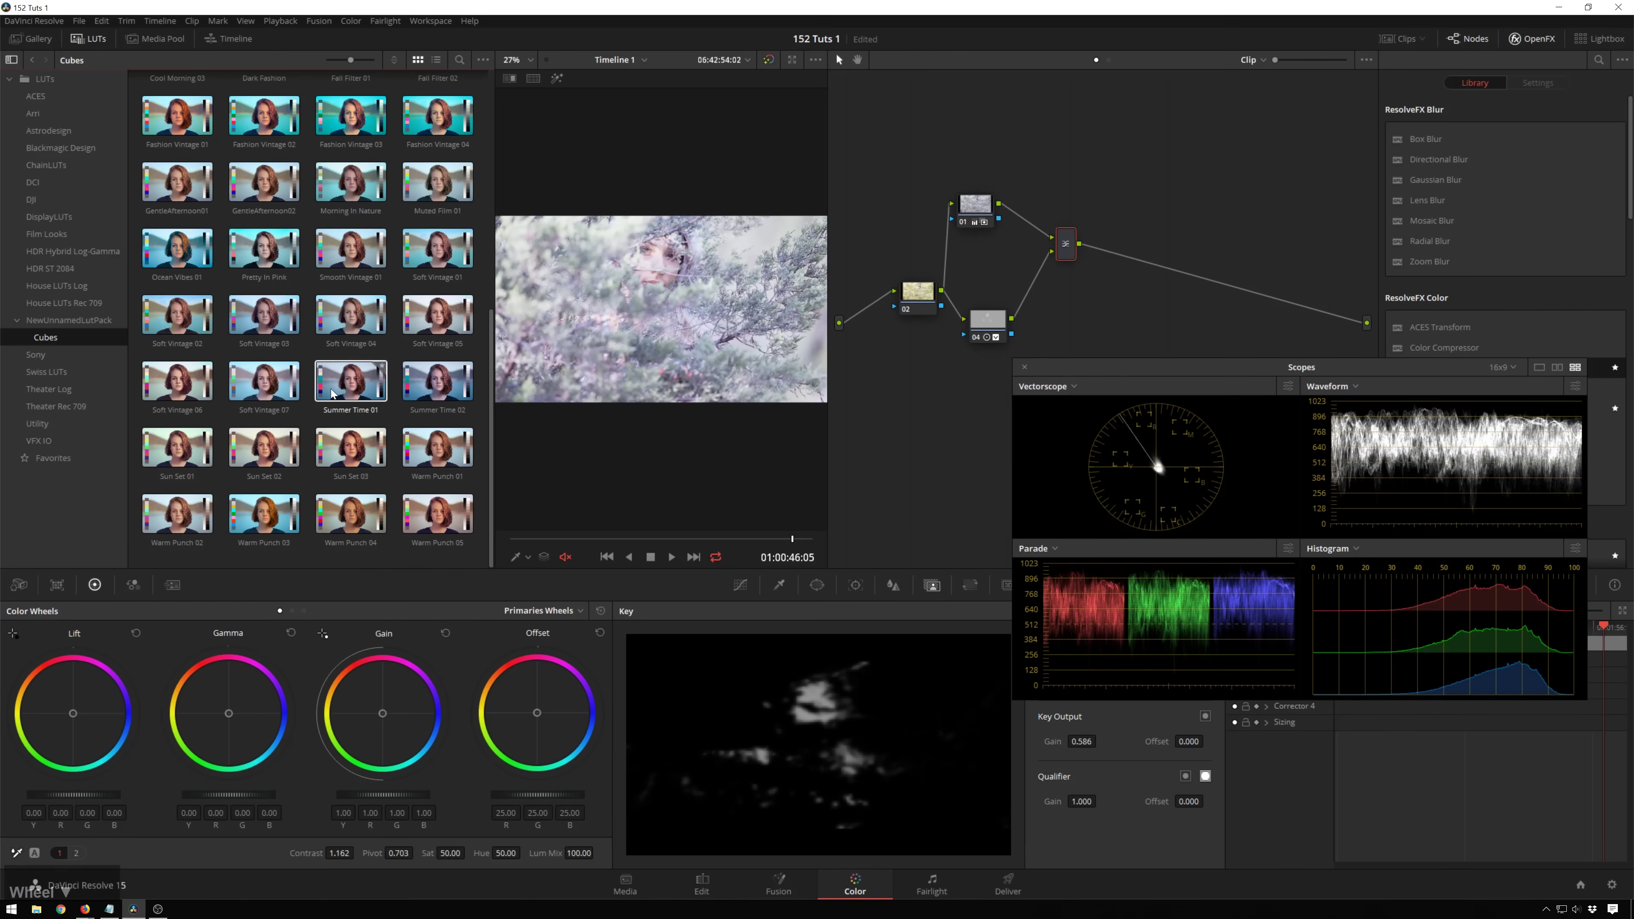